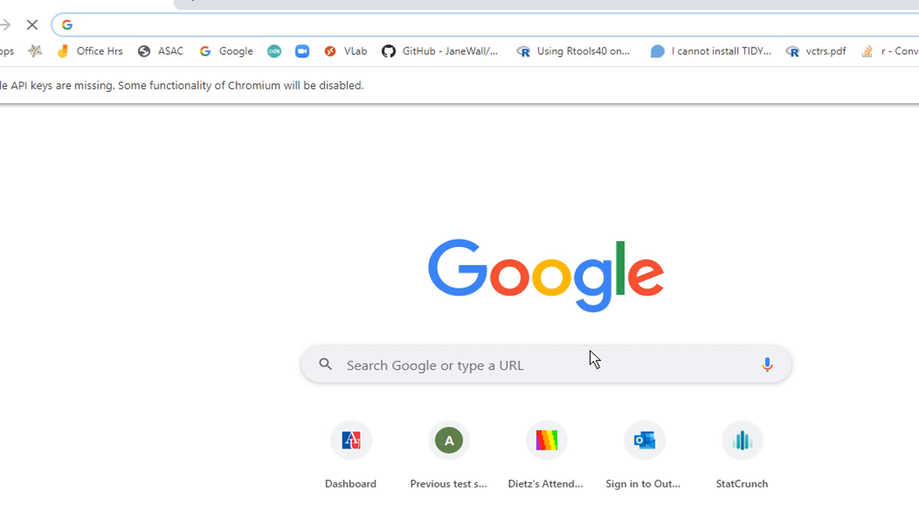
Load the tinyurl.com/ausoftware portal and launch Microsoft Word from its app list
{"action": "type", "text": "tiny"}
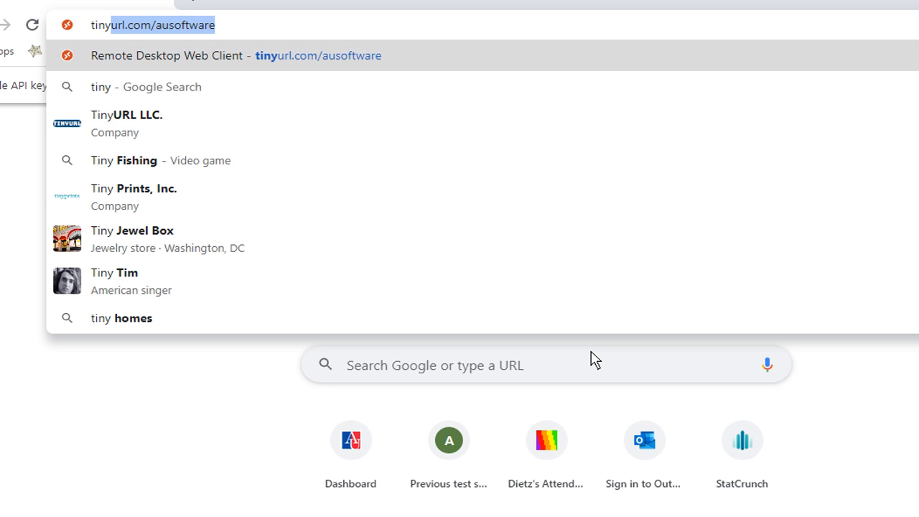
{"action": "key", "text": "Return"}
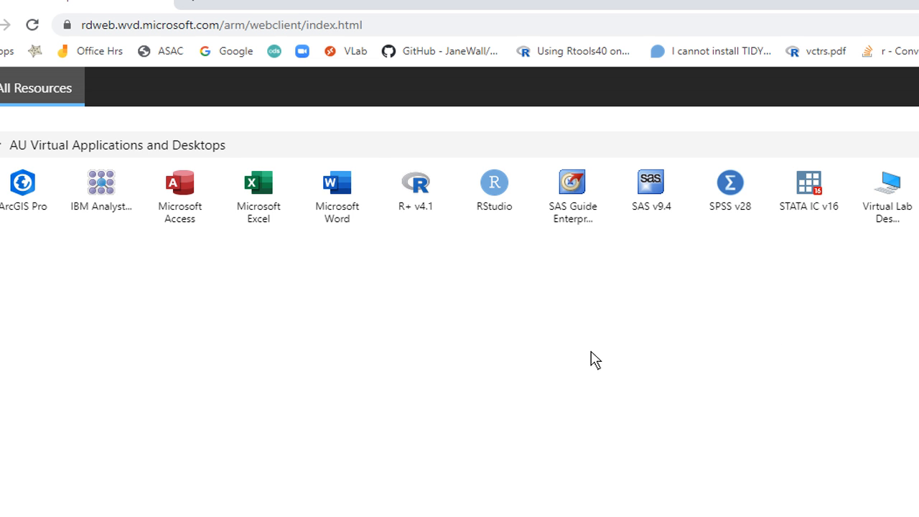
{"action": "left_click", "coordinate": [339, 183]}
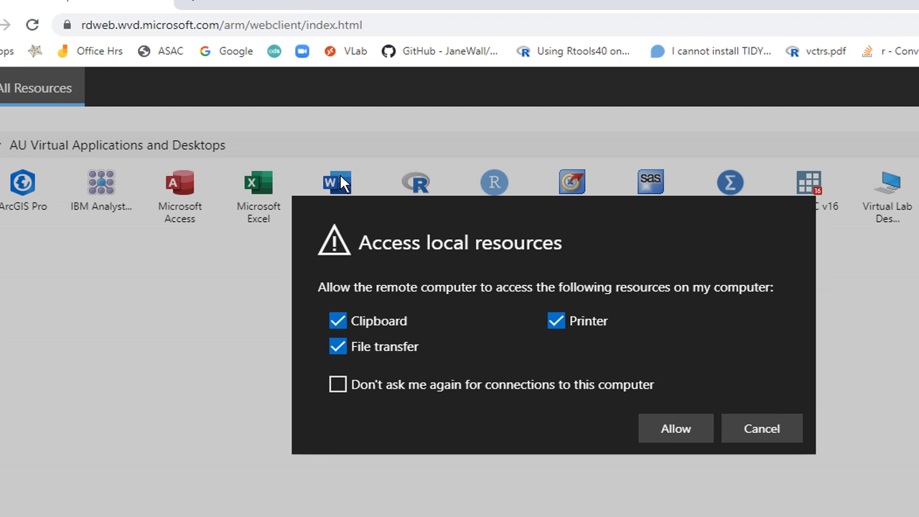
Allow local resources, sign in with the account password, and relaunch Microsoft Word from All Resources
{"action": "left_click", "coordinate": [661, 430]}
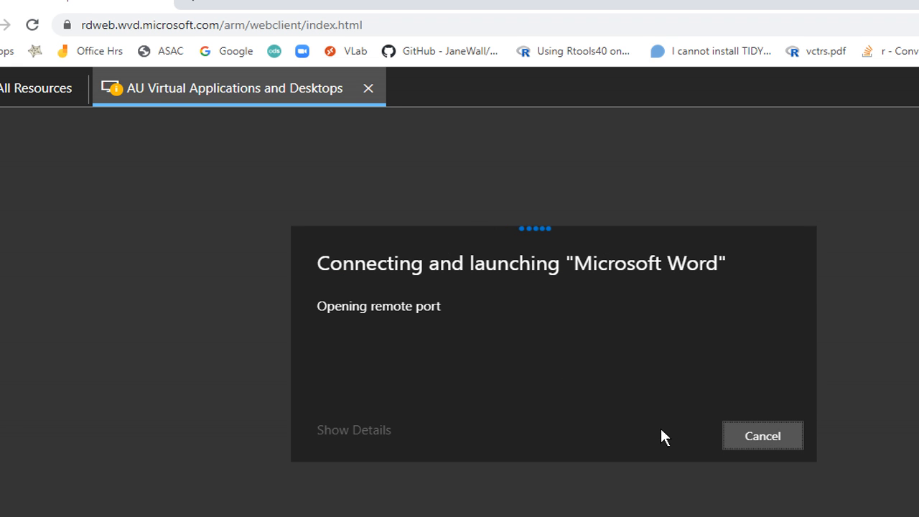
{"action": "key", "text": "ctrl+v"}
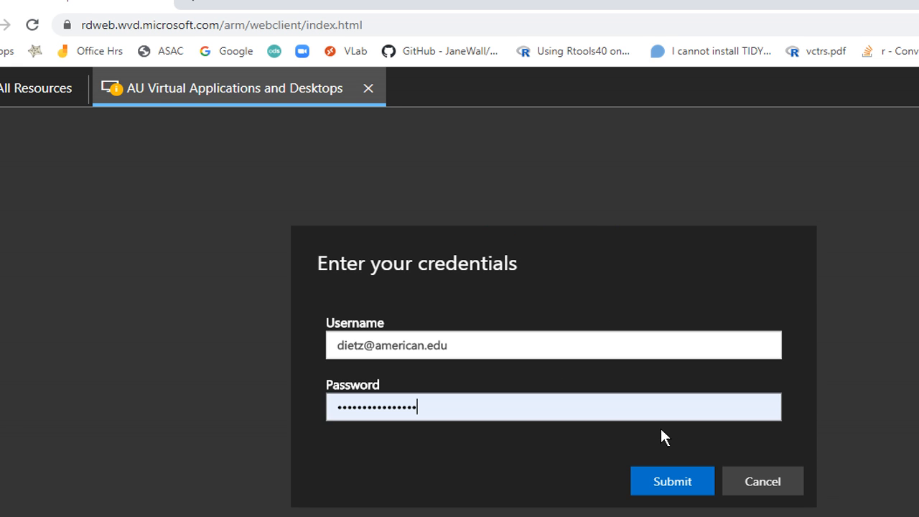
{"action": "left_click", "coordinate": [672, 477]}
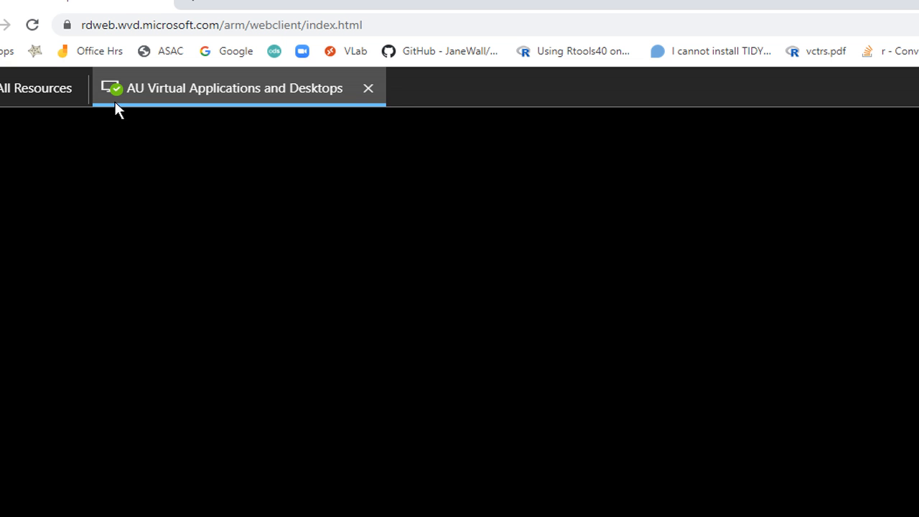
{"action": "left_click", "coordinate": [17, 87]}
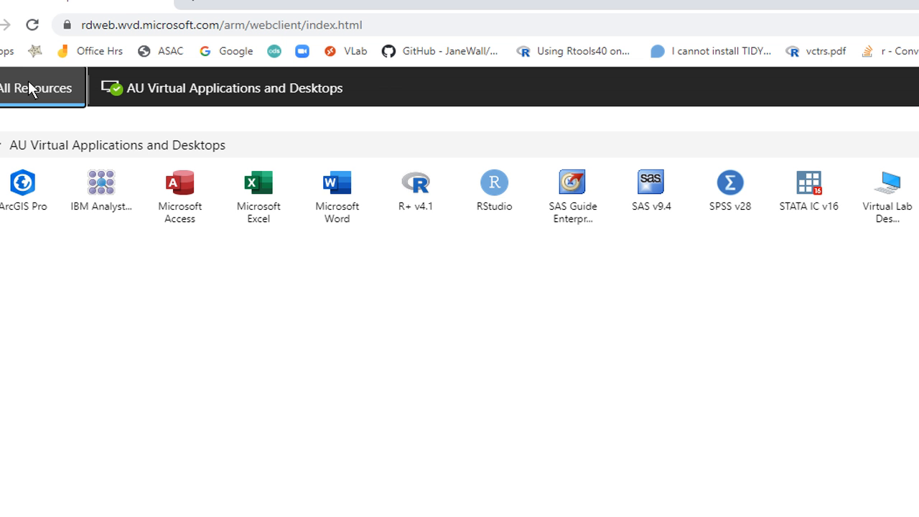
{"action": "left_click", "coordinate": [331, 184]}
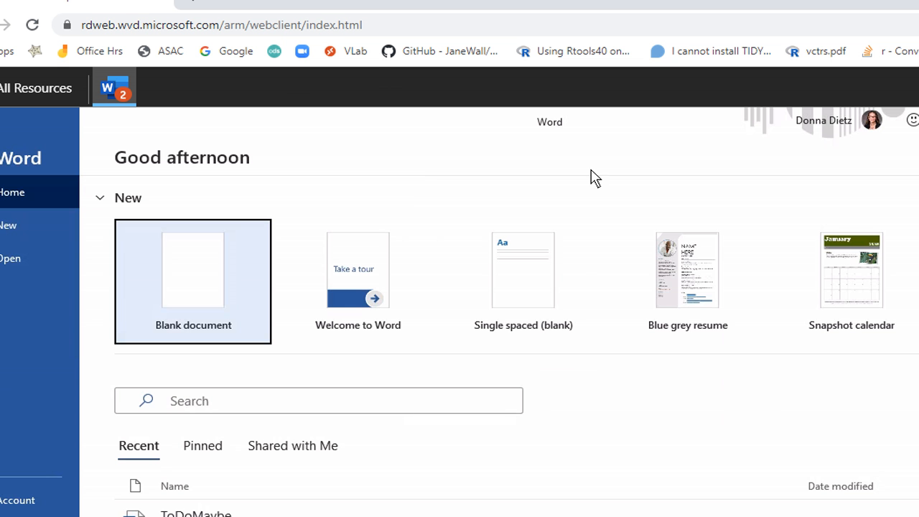
Type 'Hi there' in a blank document, Save As sampleFileNameExperiment in OneDrive STAT426, then close it
{"action": "left_click", "coordinate": [201, 281]}
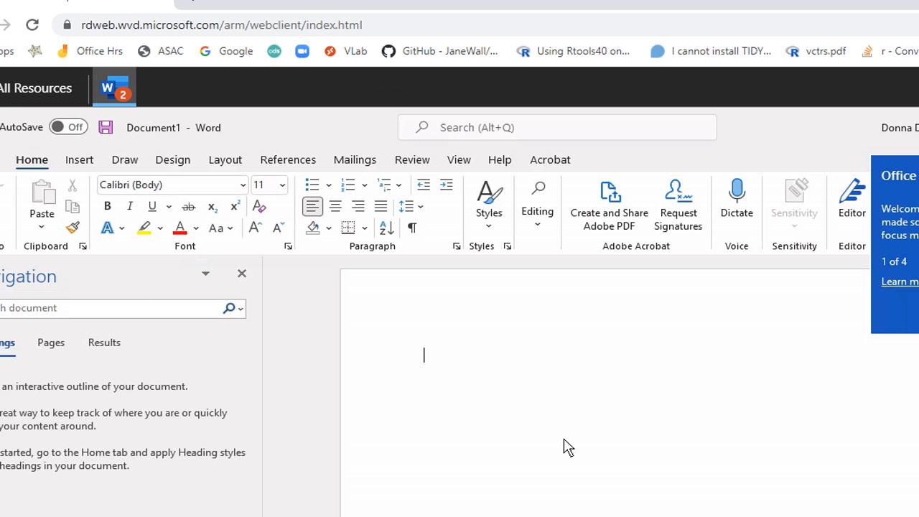
{"action": "type", "text": "Hi there"}
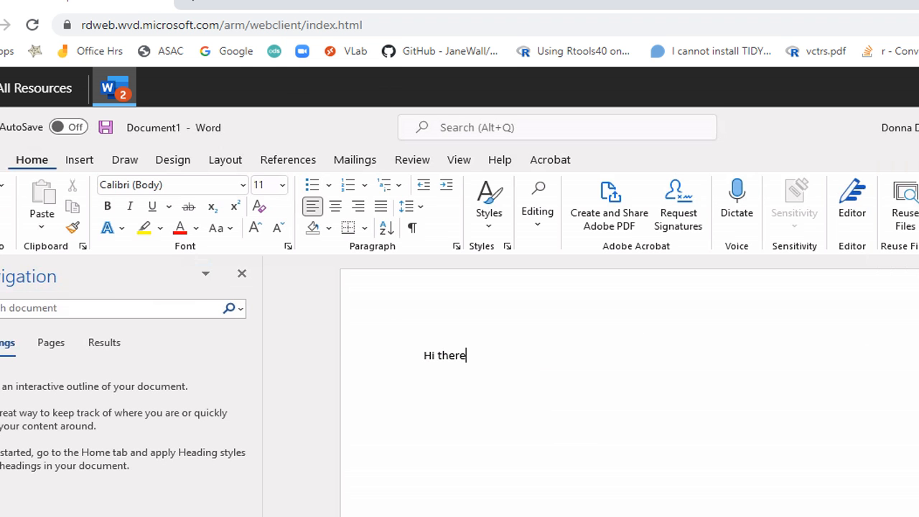
{"action": "left_click", "coordinate": [3, 160]}
{"action": "left_click", "coordinate": [17, 373]}
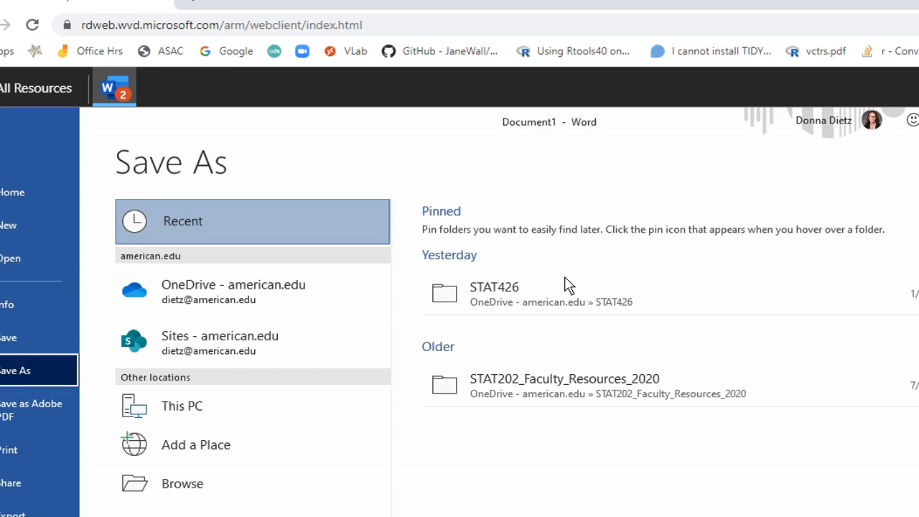
{"action": "left_click", "coordinate": [531, 300]}
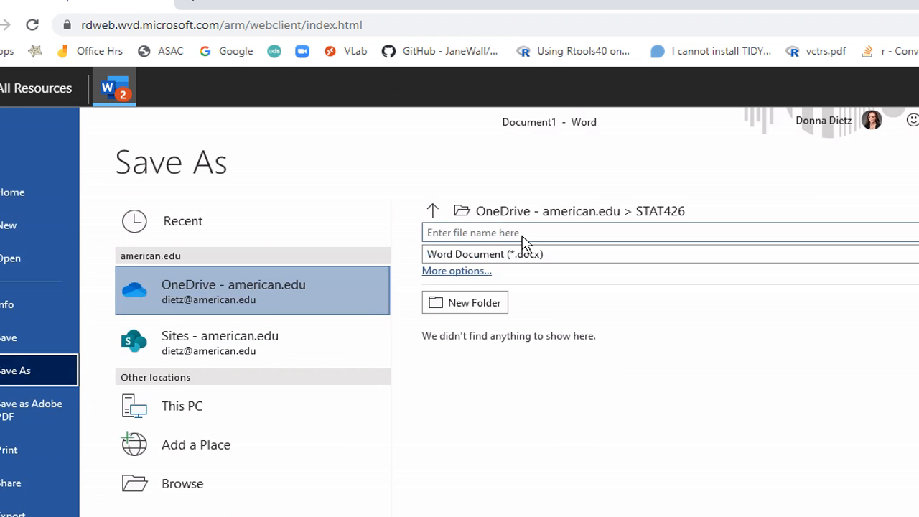
{"action": "left_click", "coordinate": [522, 236]}
{"action": "type", "text": "sampleFile"}
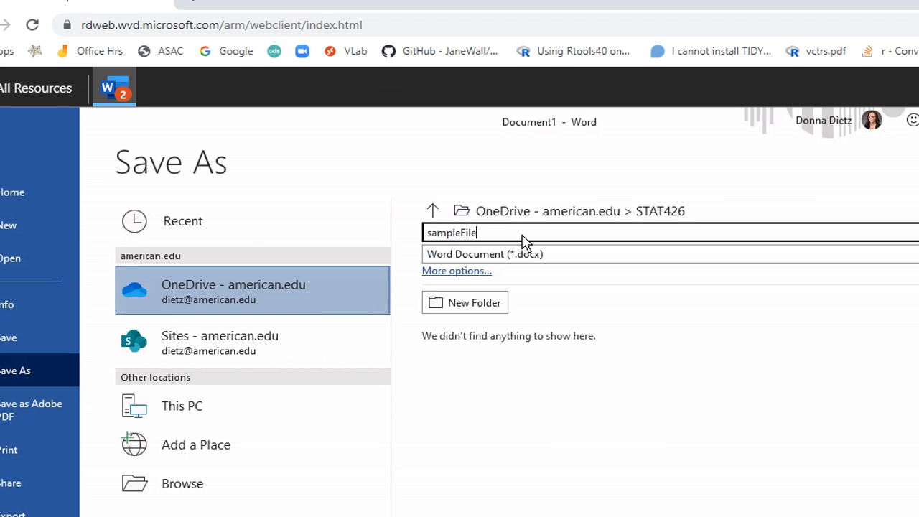
{"action": "type", "text": "NameExperiment"}
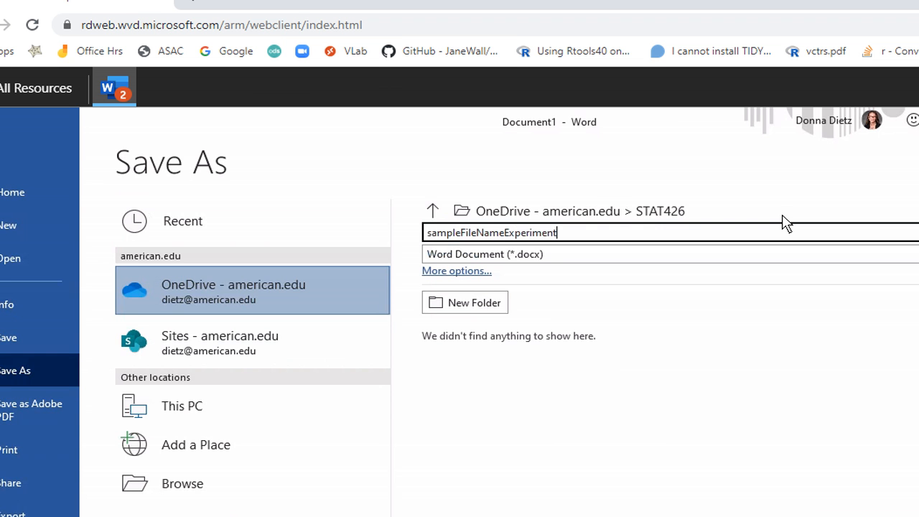
{"action": "key", "text": "Return"}
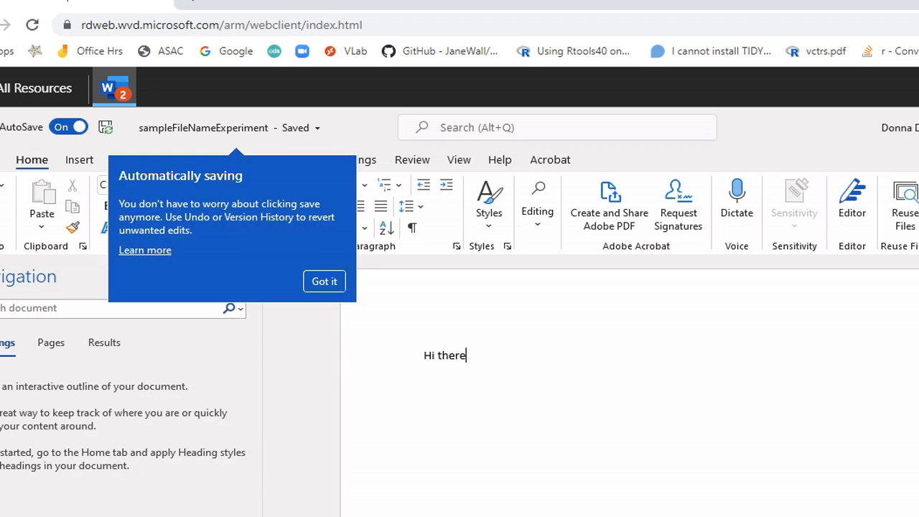
{"action": "key", "text": "alt+F4"}
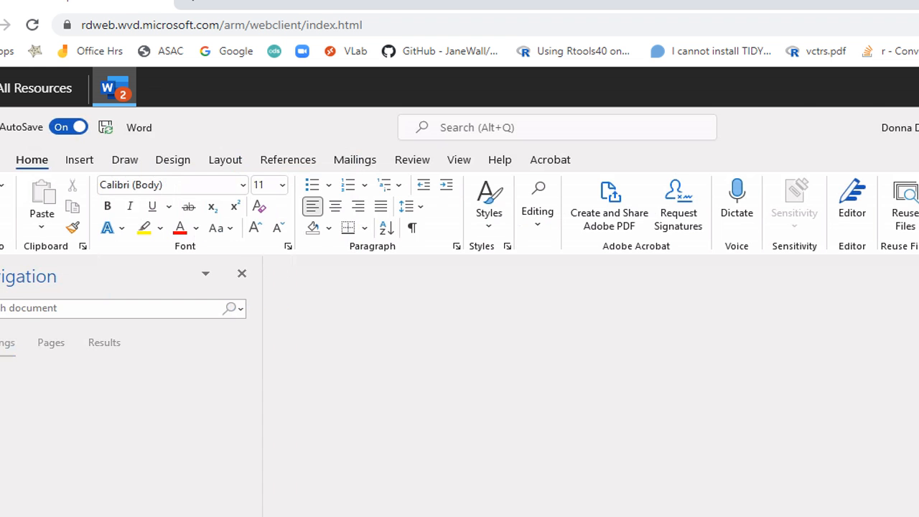
Close Word, browse File Explorer to OneDrive > STAT426 to confirm the new file, then close Explorer
{"action": "key", "text": "alt+F4"}
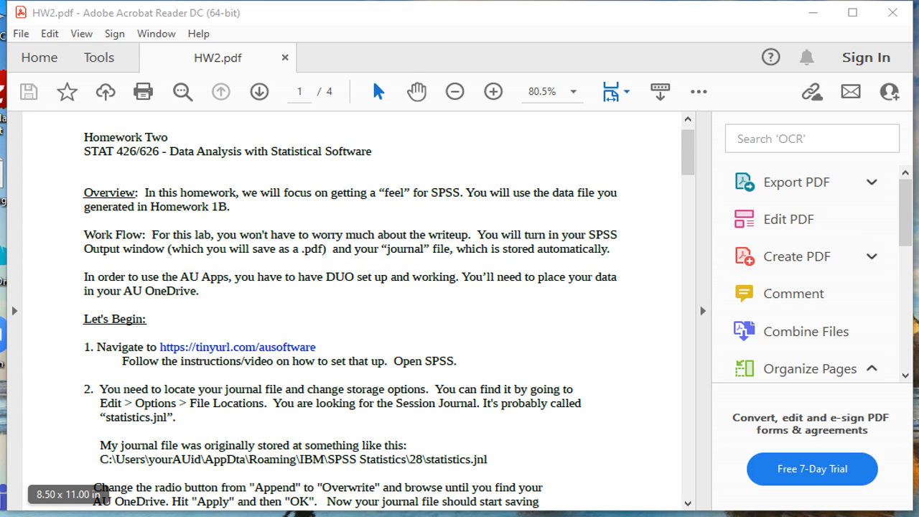
{"action": "key", "text": "super+e"}
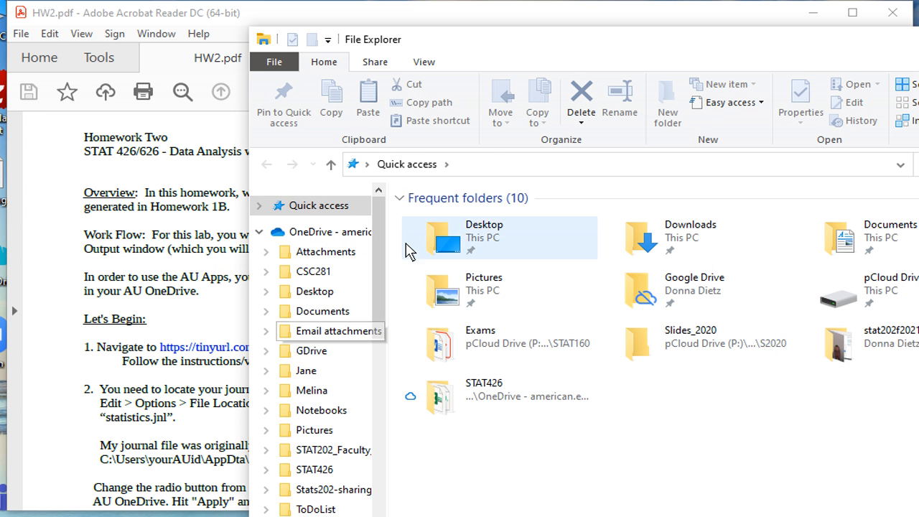
{"action": "left_click", "coordinate": [352, 235]}
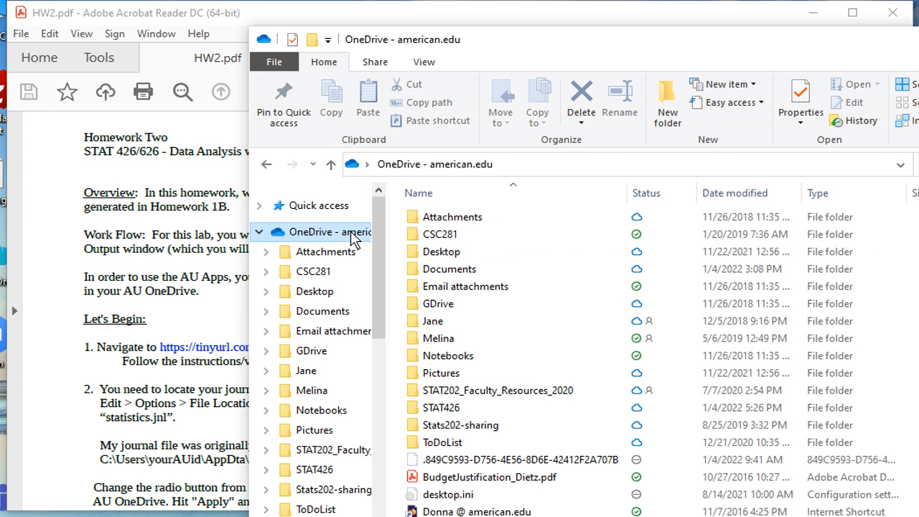
{"action": "left_click", "coordinate": [313, 473]}
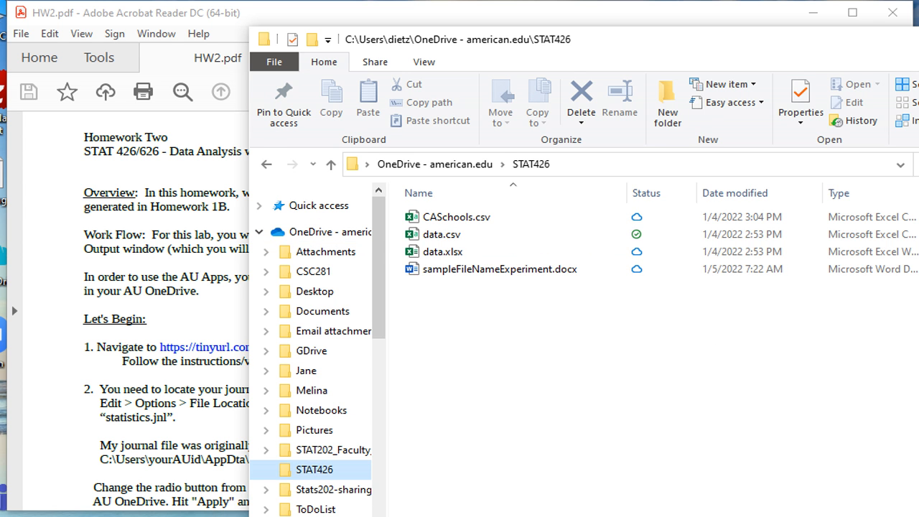
{"action": "key", "text": "alt+F4"}
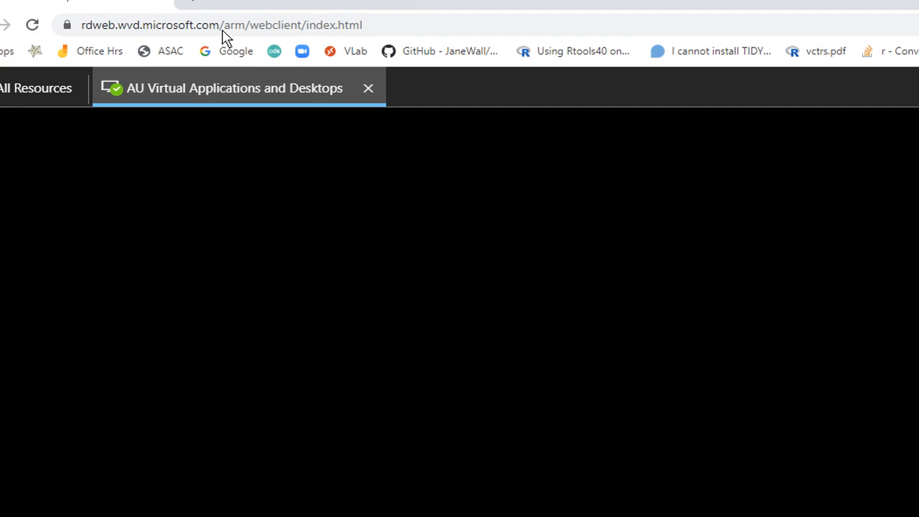
Return to the AU Virtual Applications page and start Virtual Lab Desktop, allowing resources and signing in with the password
{"action": "left_click", "coordinate": [194, 2]}
{"action": "type", "text": "port"}
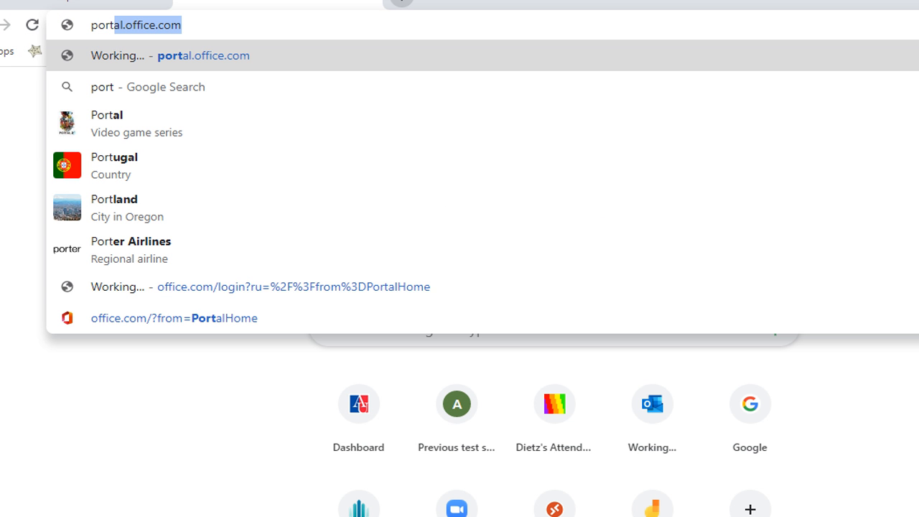
{"action": "left_click", "coordinate": [86, 3]}
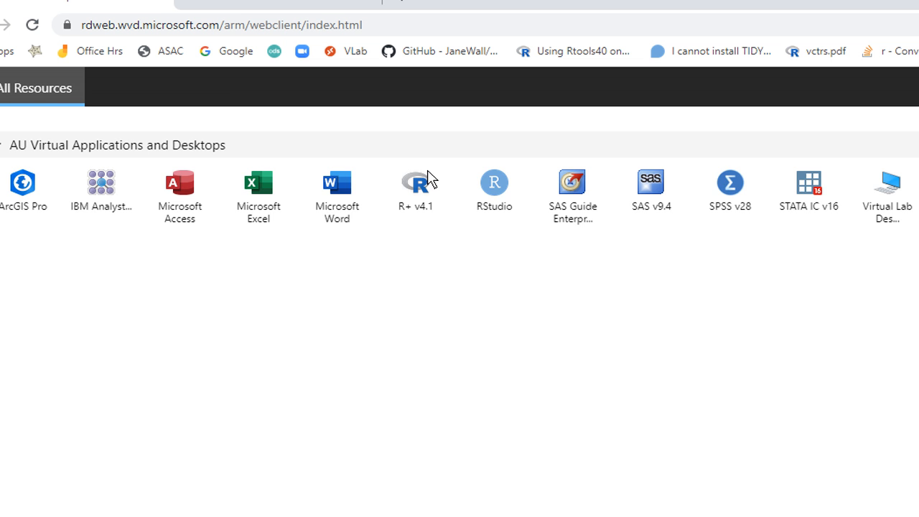
{"action": "left_click", "coordinate": [896, 203]}
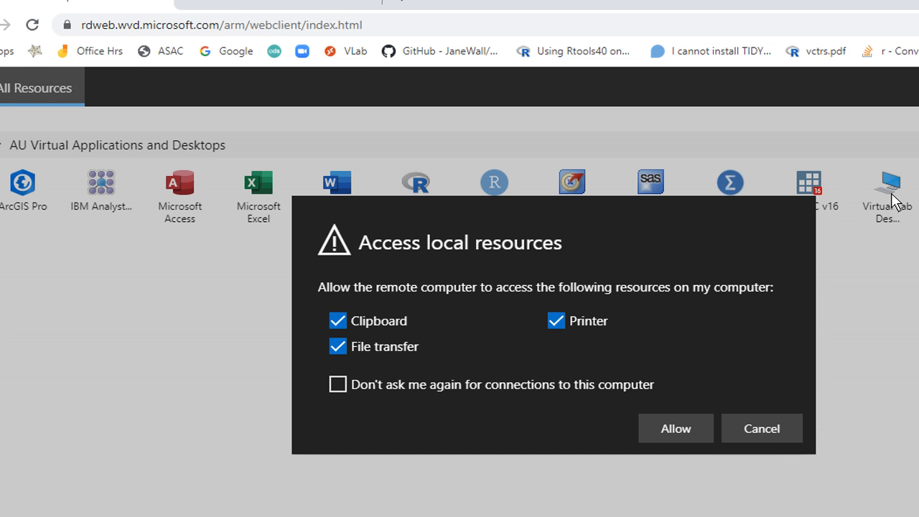
{"action": "left_click", "coordinate": [690, 428]}
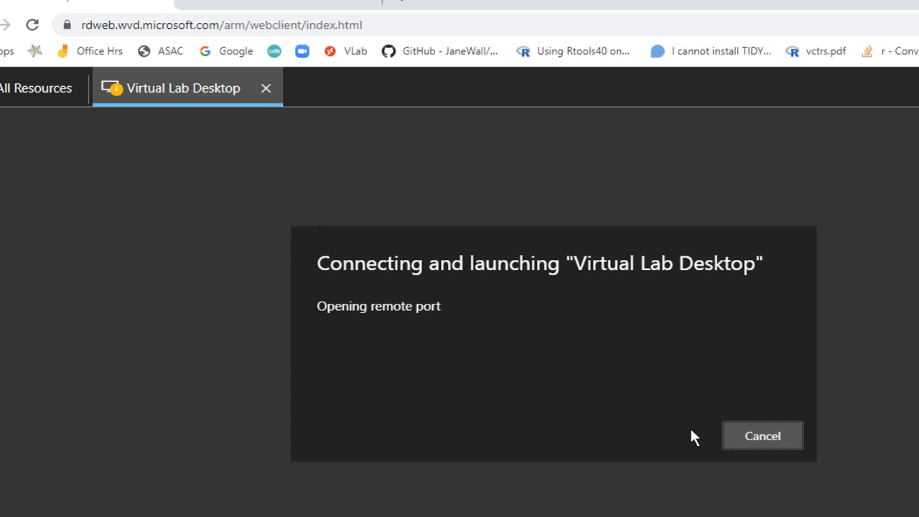
{"action": "key", "text": "ctrl+v"}
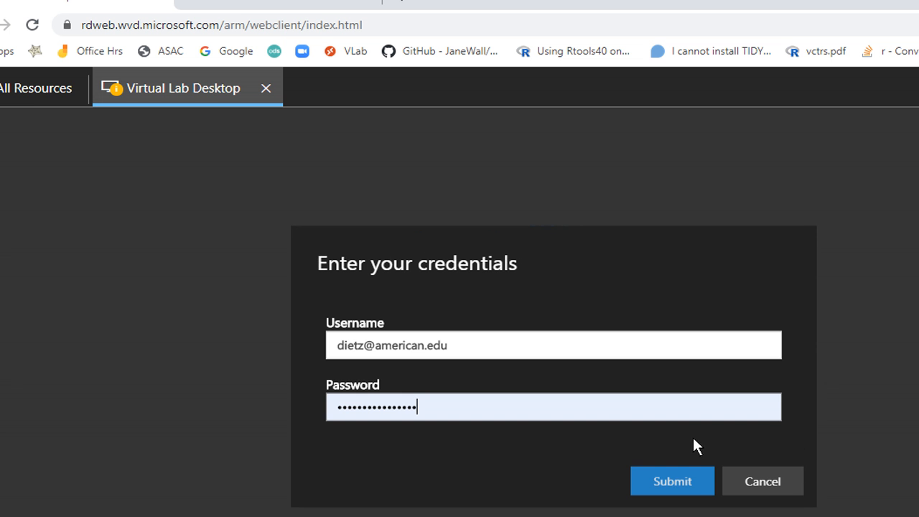
{"action": "left_click", "coordinate": [709, 501]}
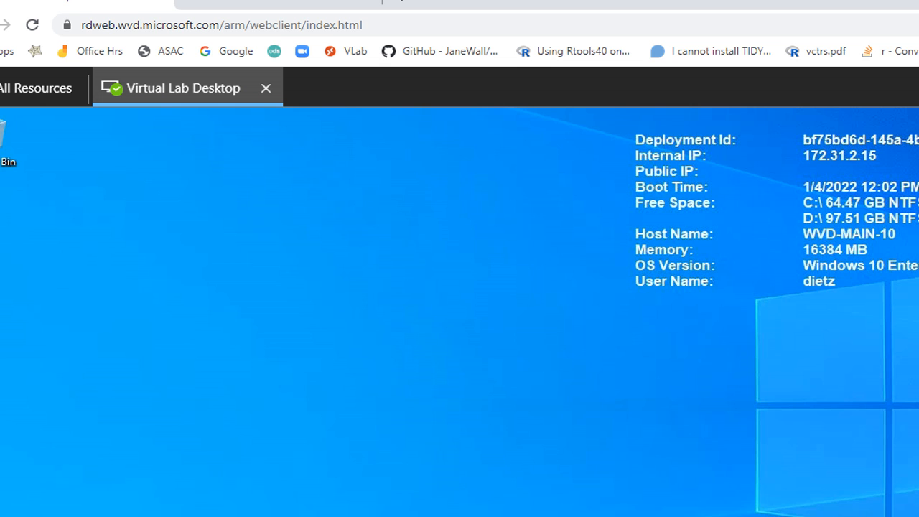
Go full screen, open OneDrive's STAT426 folder, refresh to see sampleFileNameExperiment, then close the window
{"action": "key", "text": "F11"}
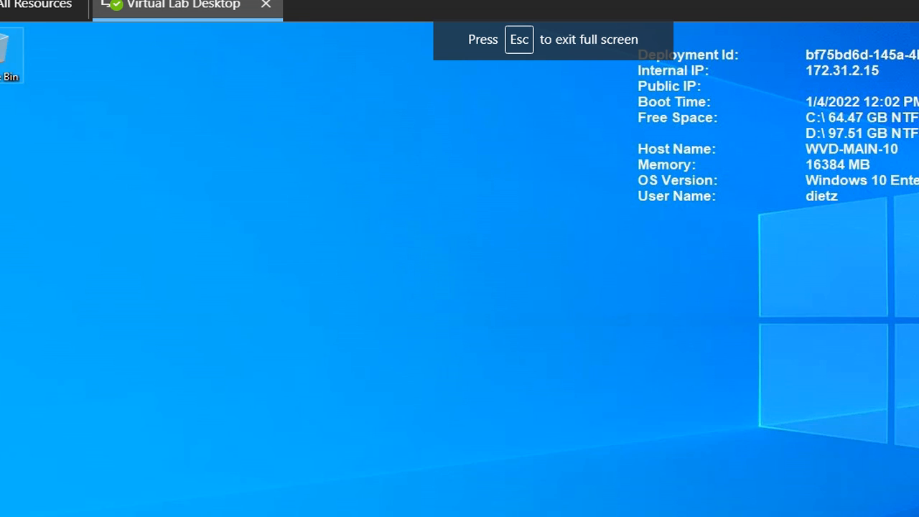
{"action": "double_click", "coordinate": [7, 53]}
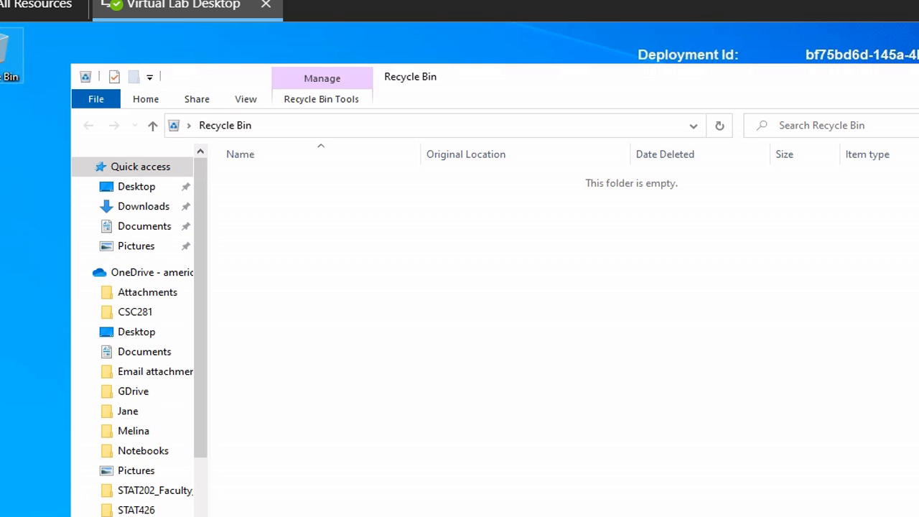
{"action": "left_click", "coordinate": [144, 510]}
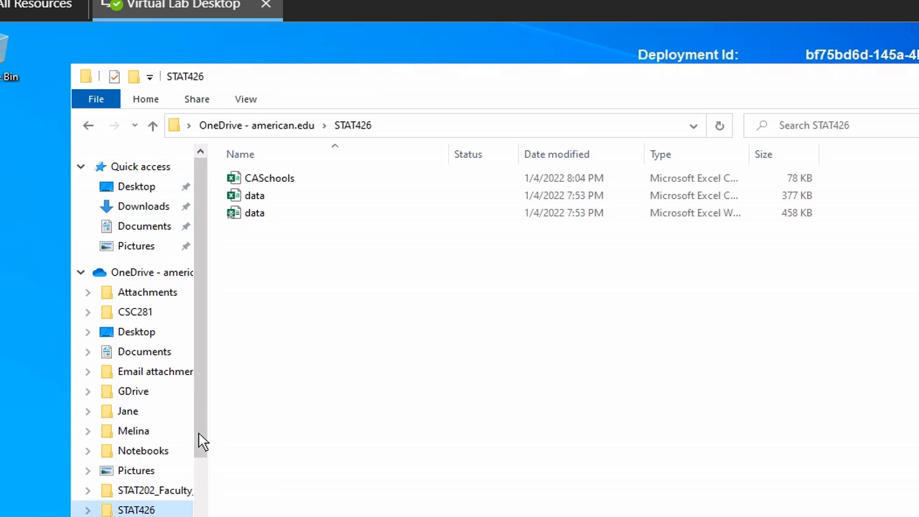
{"action": "scroll", "coordinate": [202, 441], "scroll_direction": "down", "scroll_amount": 5}
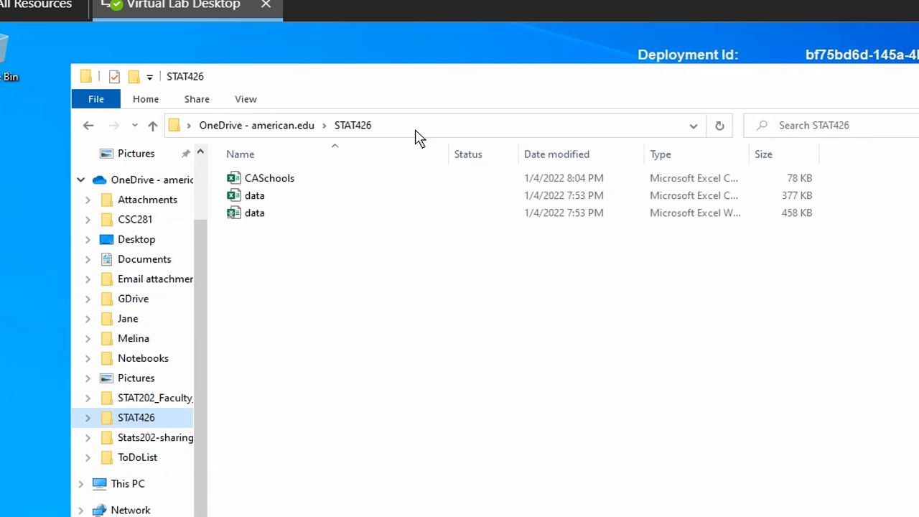
{"action": "left_click", "coordinate": [727, 131]}
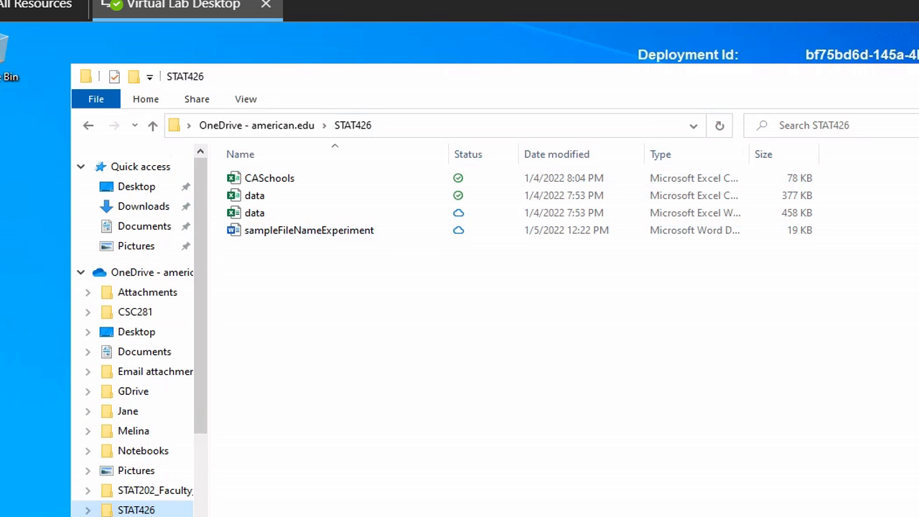
{"action": "key", "text": "alt+F4"}
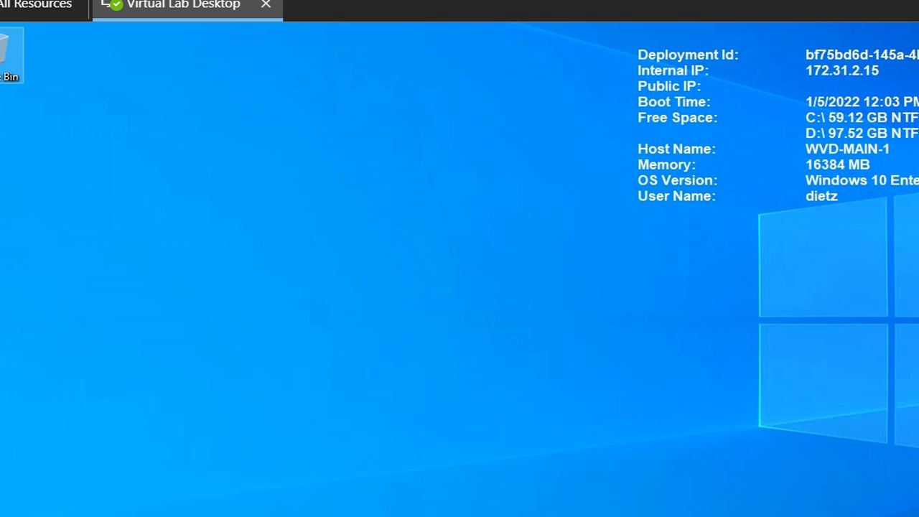
Shut down the Virtual Lab Desktop from the Start power menu, confirming despite unsaved work
{"action": "key", "text": "super"}
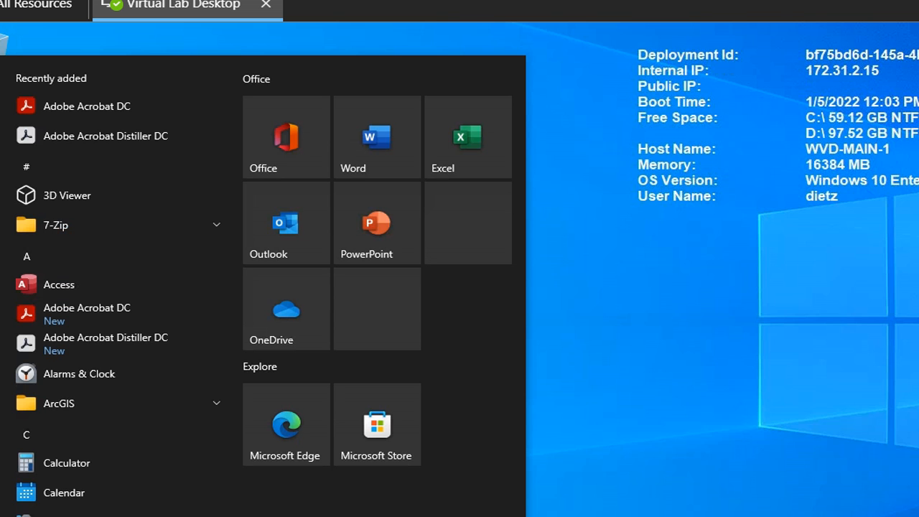
{"action": "left_click", "coordinate": [3, 515]}
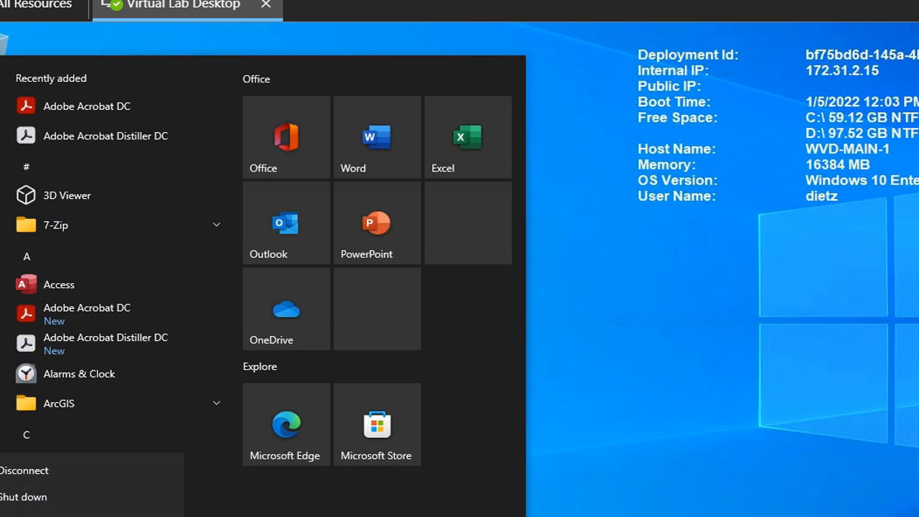
{"action": "left_click", "coordinate": [20, 502]}
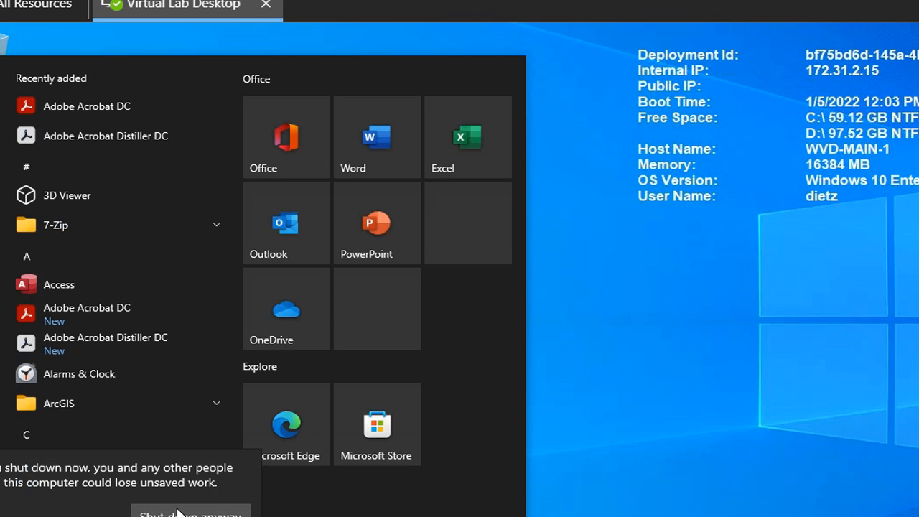
{"action": "left_click", "coordinate": [190, 515]}
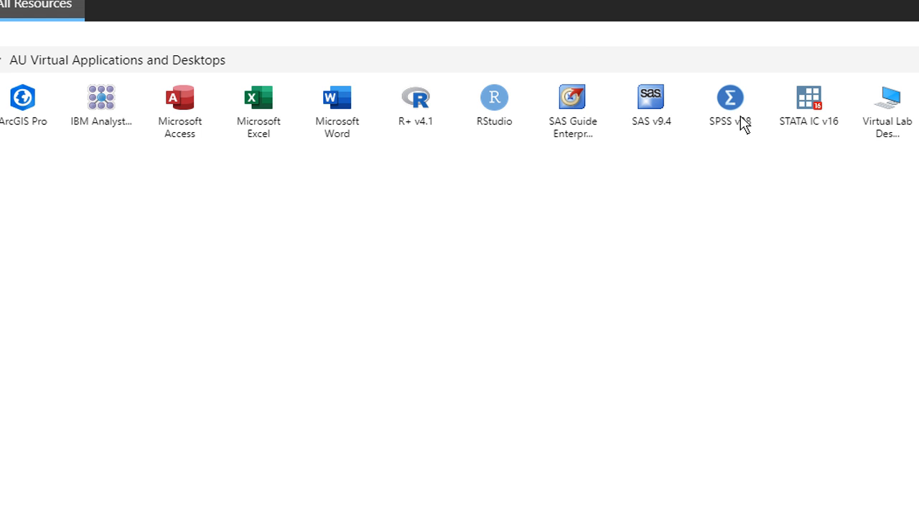
Launch SPSS v28, allowing clipboard, printer and file access and submitting the account password
{"action": "left_click", "coordinate": [743, 123]}
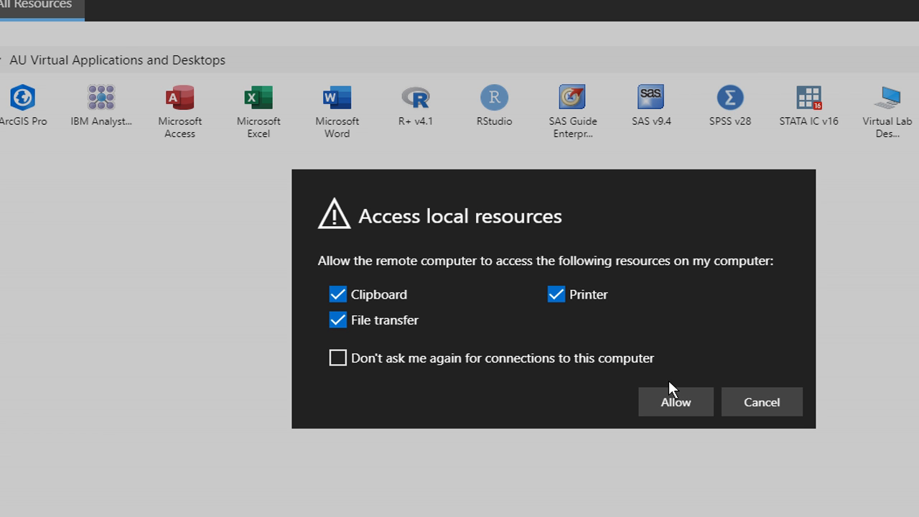
{"action": "left_click", "coordinate": [661, 403]}
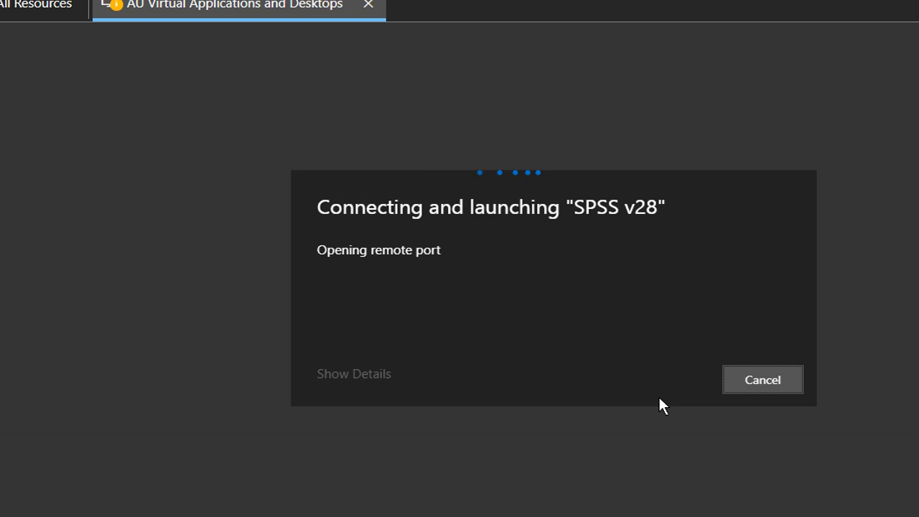
{"action": "key", "text": "ctrl+v"}
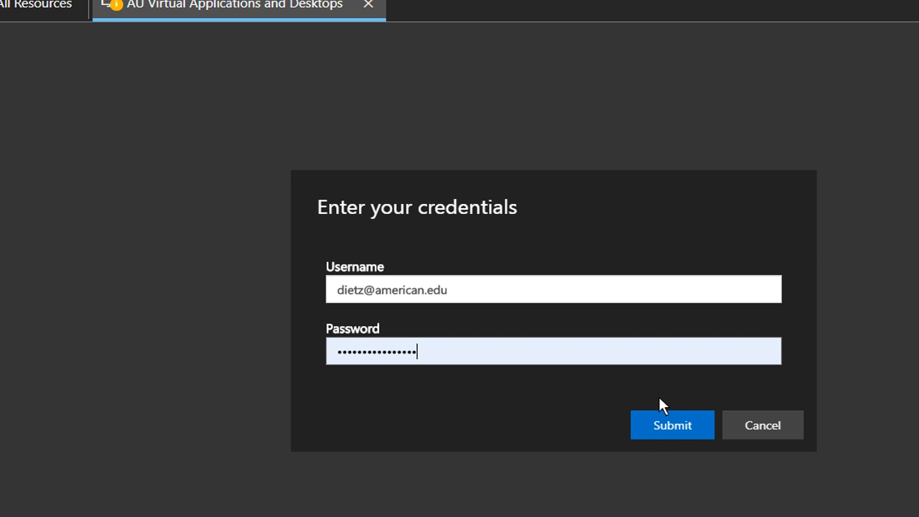
{"action": "left_click", "coordinate": [689, 431]}
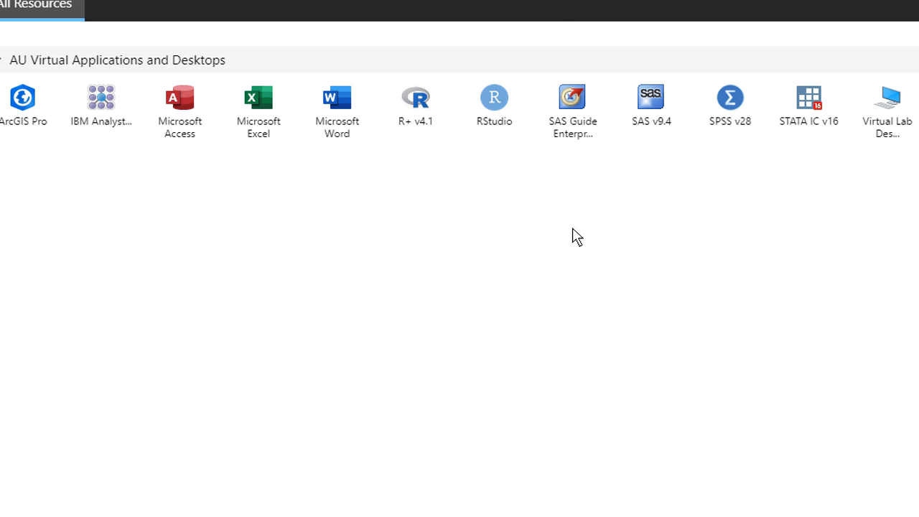
Relaunch SPSS v28, allow local resources again and submit credentials to connect
{"action": "mouse_move", "coordinate": [528, 1]}
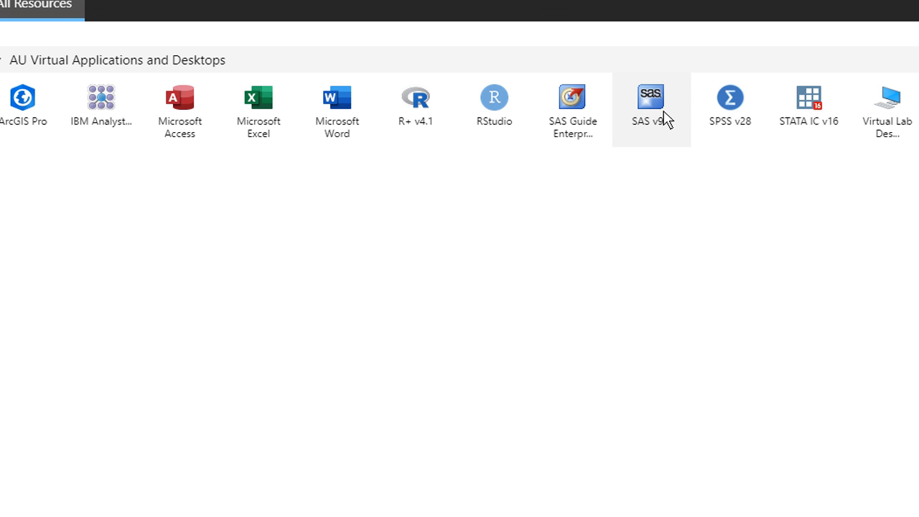
{"action": "left_click", "coordinate": [743, 103]}
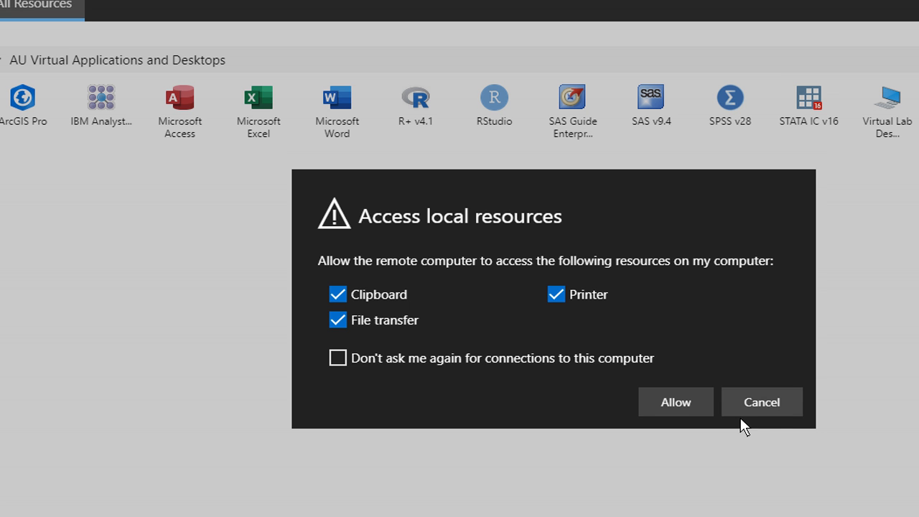
{"action": "left_click", "coordinate": [681, 407]}
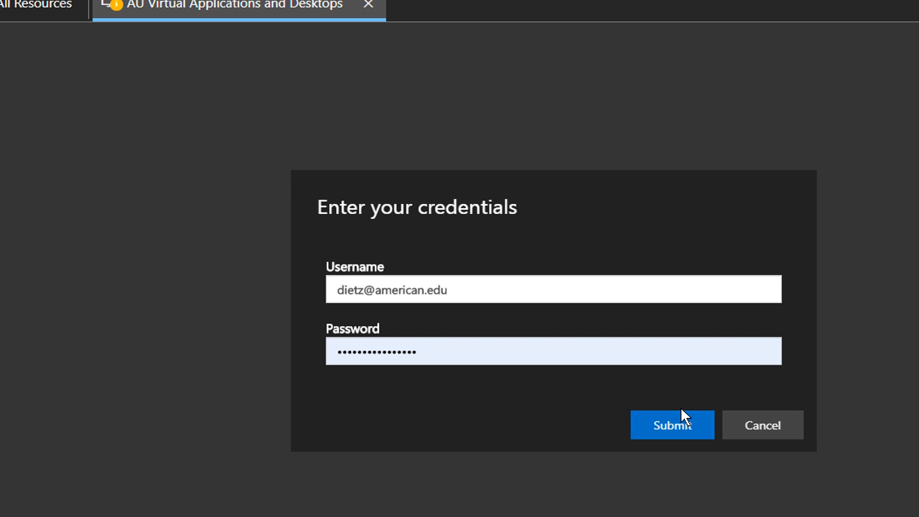
{"action": "left_click", "coordinate": [679, 425]}
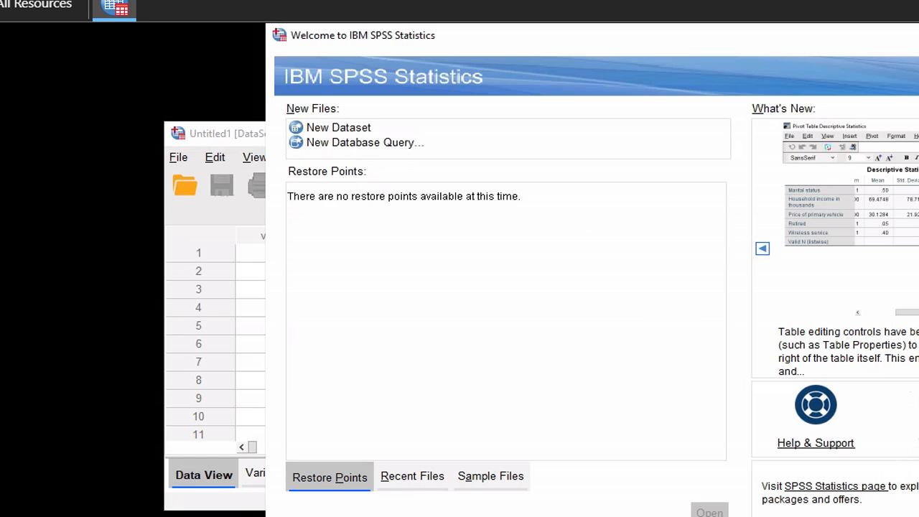
Close the SPSS Welcome dialog, maximize the Untitled1 Data Editor, and exit browser full screen
{"action": "key", "text": "Escape"}
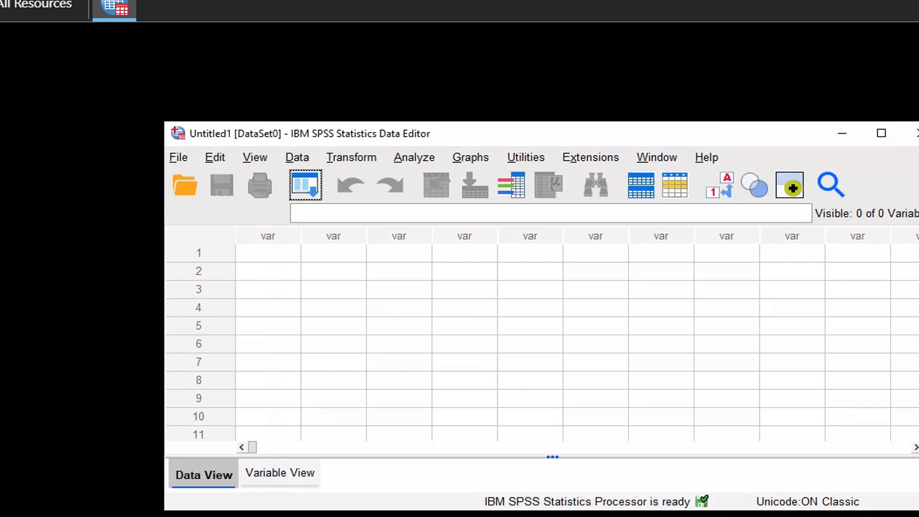
{"action": "left_click", "coordinate": [882, 136]}
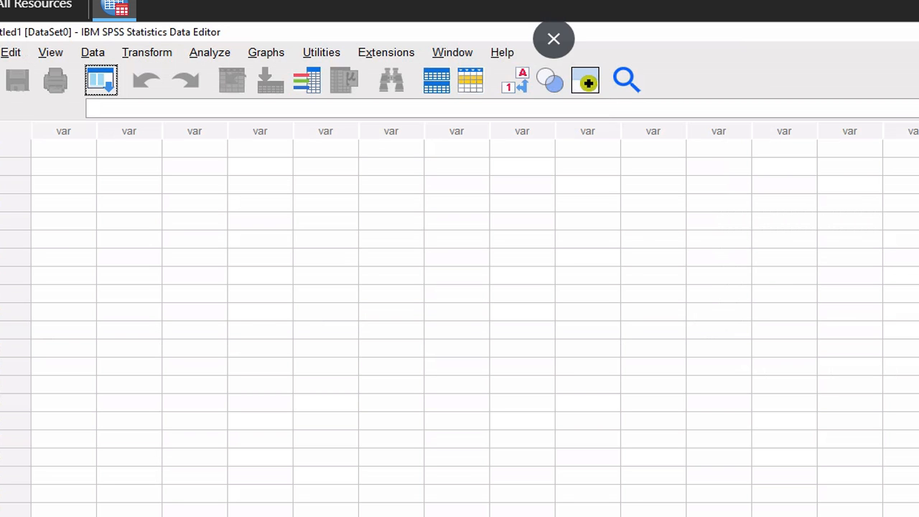
{"action": "key", "text": "F11"}
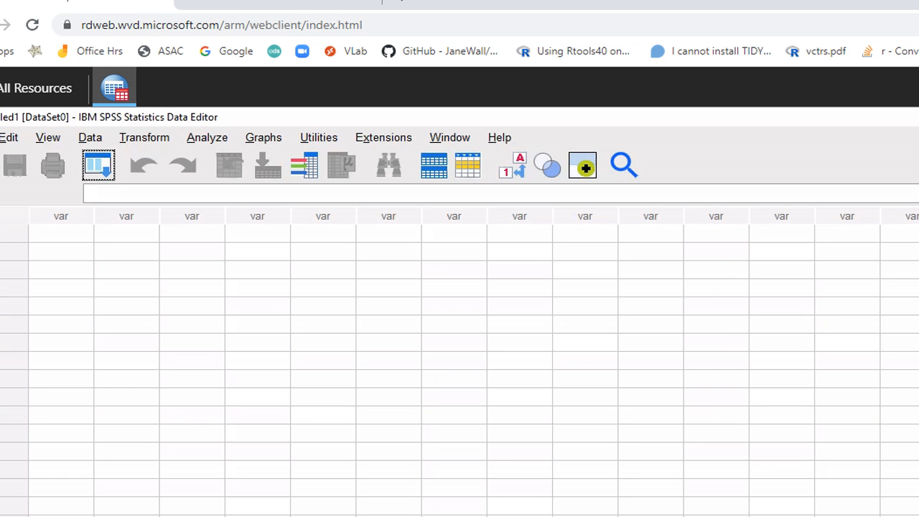
Read step 2 about the journal file in HW2.pdf, then bring SPSS back full screen
{"action": "key", "text": "alt+Tab"}
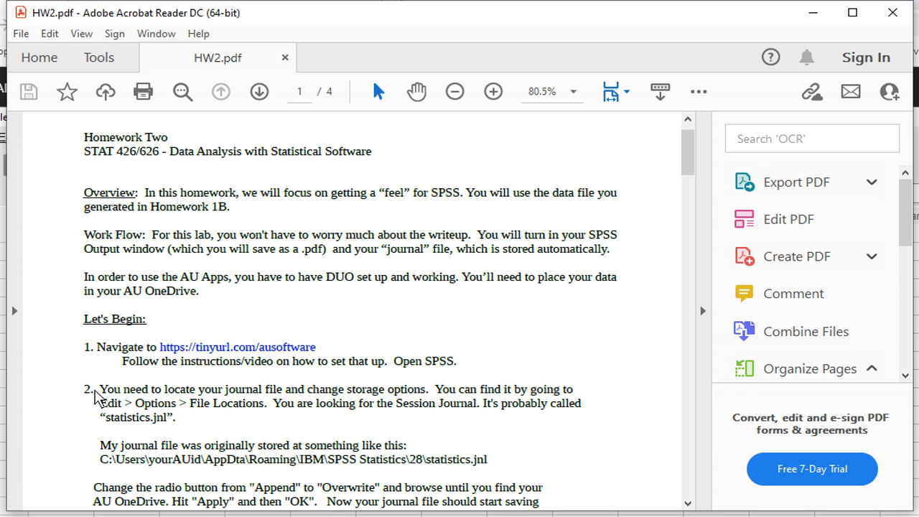
{"action": "left_click_drag", "start_coordinate": [86, 393], "coordinate": [201, 442]}
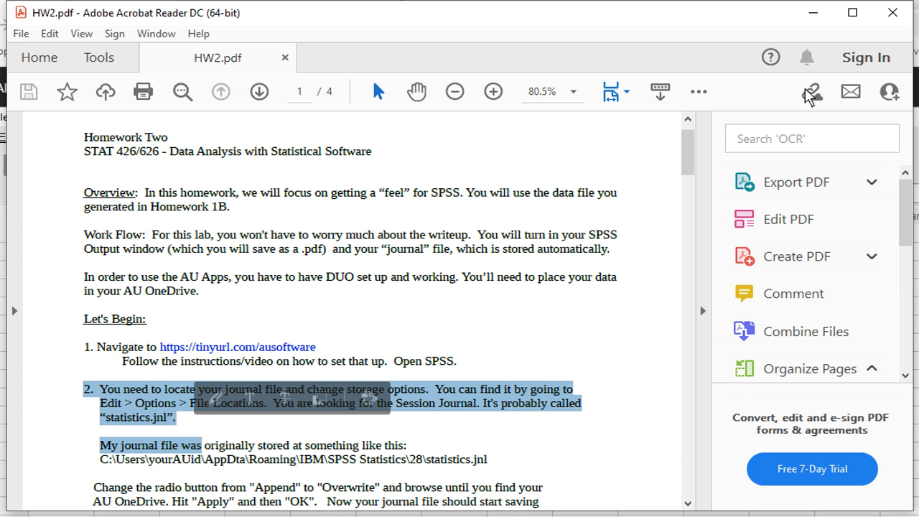
{"action": "key", "text": "alt+Tab"}
{"action": "key", "text": "F11"}
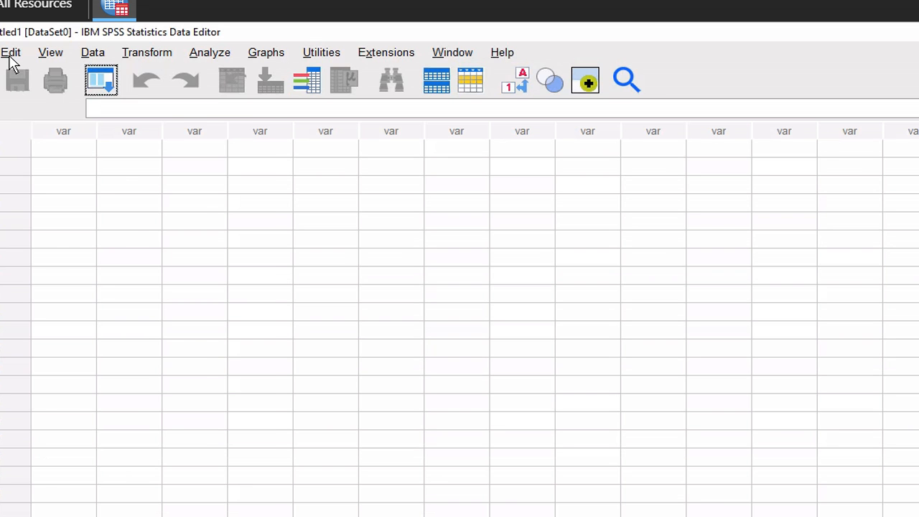
{"action": "left_click", "coordinate": [11, 54]}
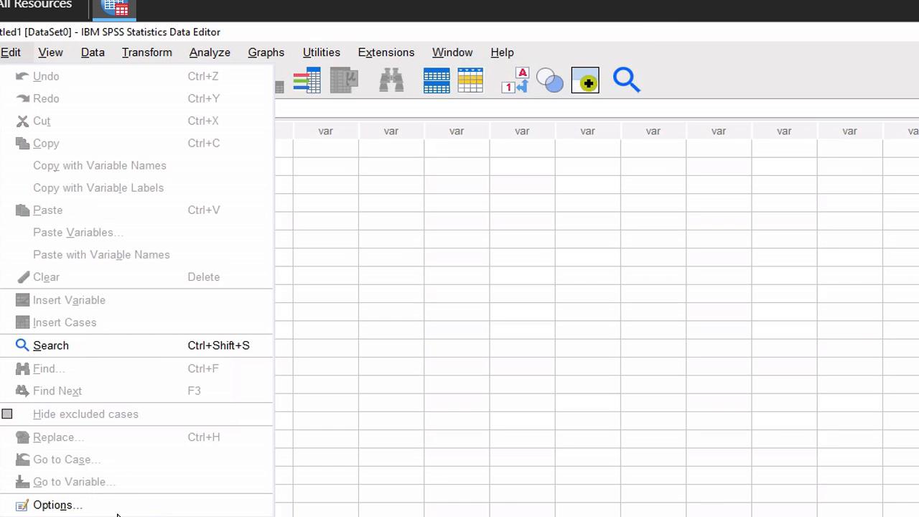
{"action": "left_click", "coordinate": [53, 506]}
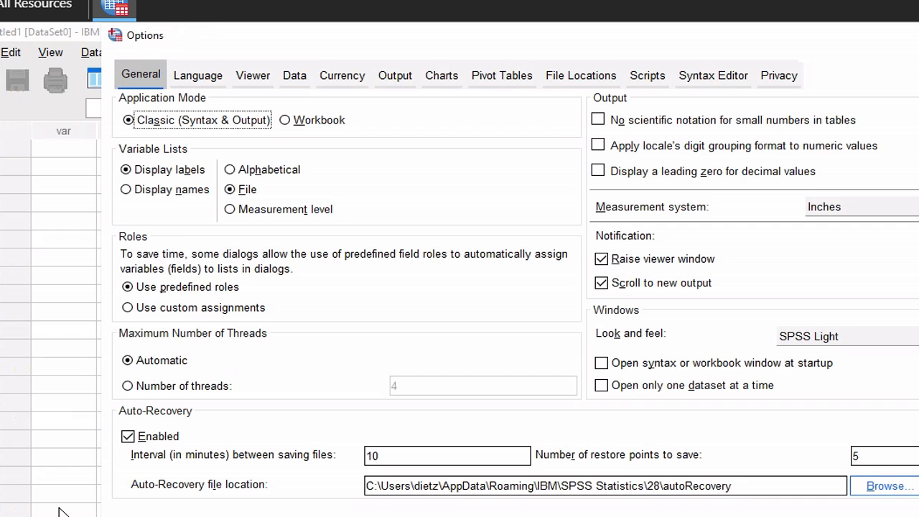
{"action": "left_click", "coordinate": [607, 75]}
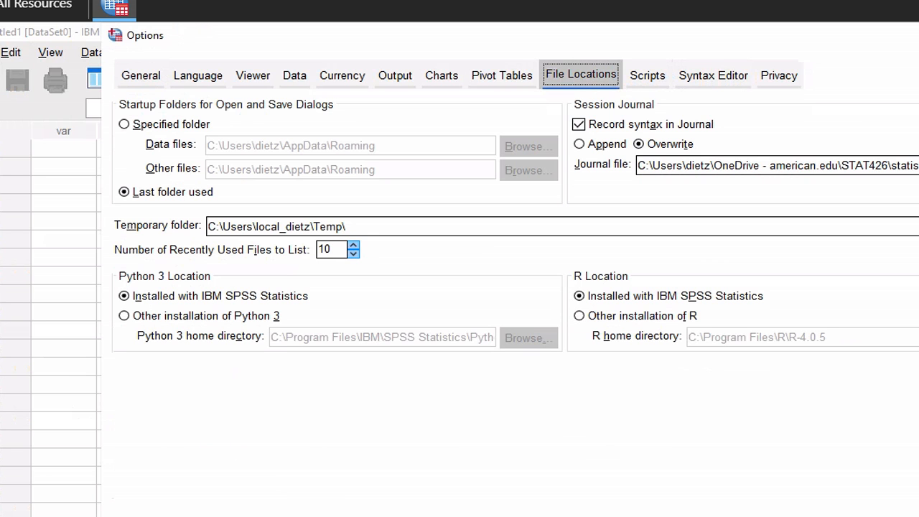
{"action": "key", "text": "Escape"}
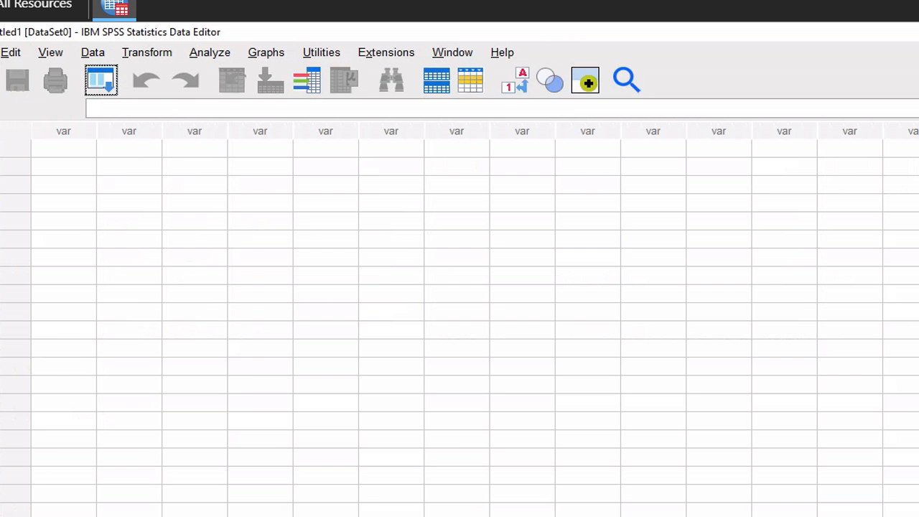
Import CASchools.csv as CSV data, reading variable names from the first line
{"action": "left_click", "coordinate": [0, 52]}
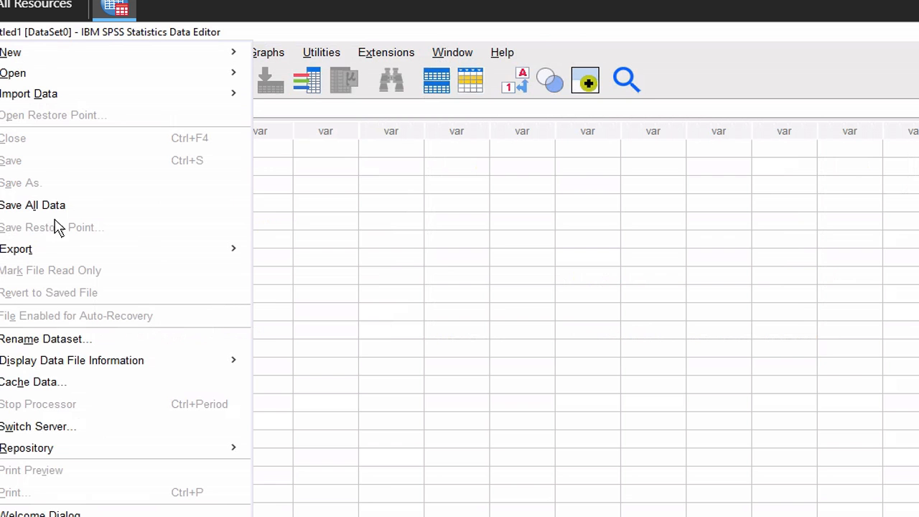
{"action": "mouse_move", "coordinate": [51, 104]}
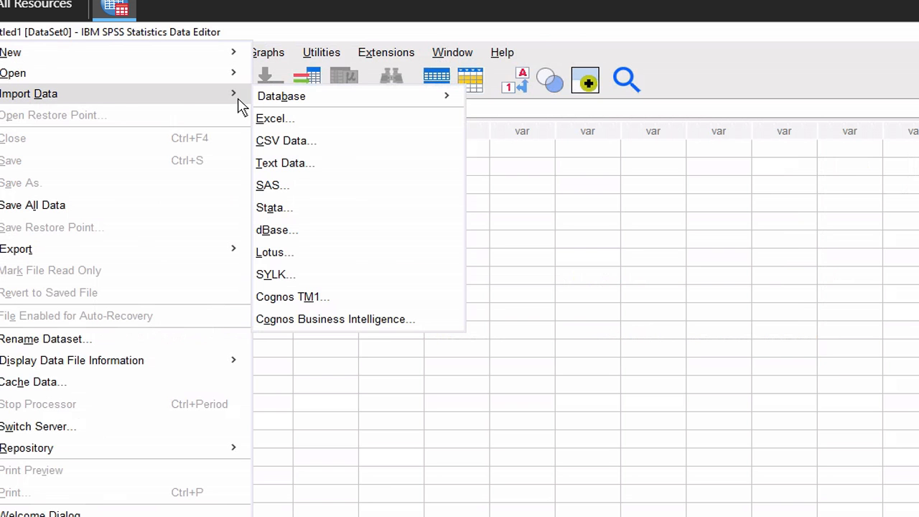
{"action": "left_click", "coordinate": [285, 145]}
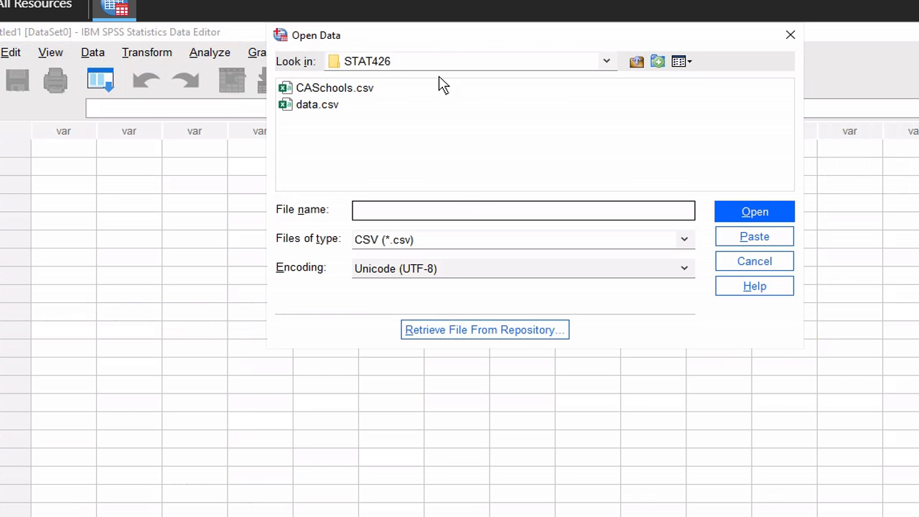
{"action": "left_click", "coordinate": [364, 91]}
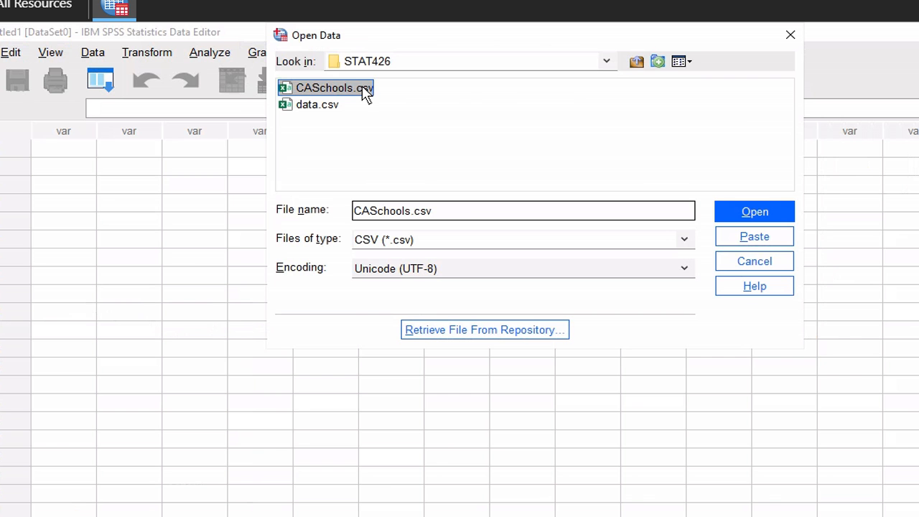
{"action": "left_click", "coordinate": [757, 213]}
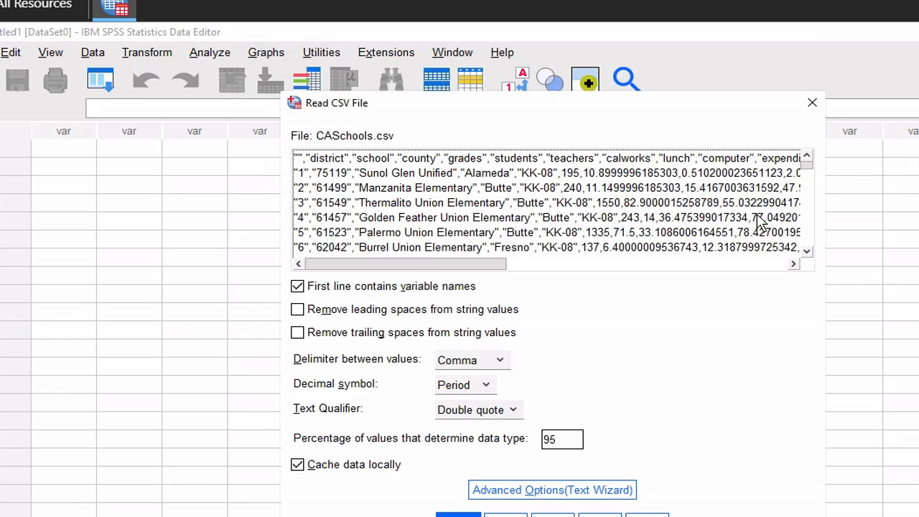
{"action": "left_click", "coordinate": [458, 515]}
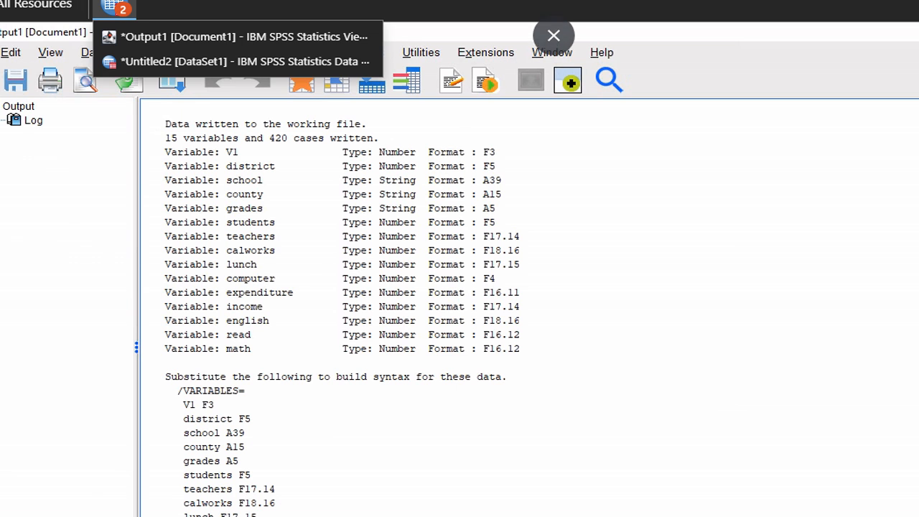
Switch to the *Untitled2 Data Editor from the SPSS taskbar list and maximize it
{"action": "mouse_move", "coordinate": [117, 10]}
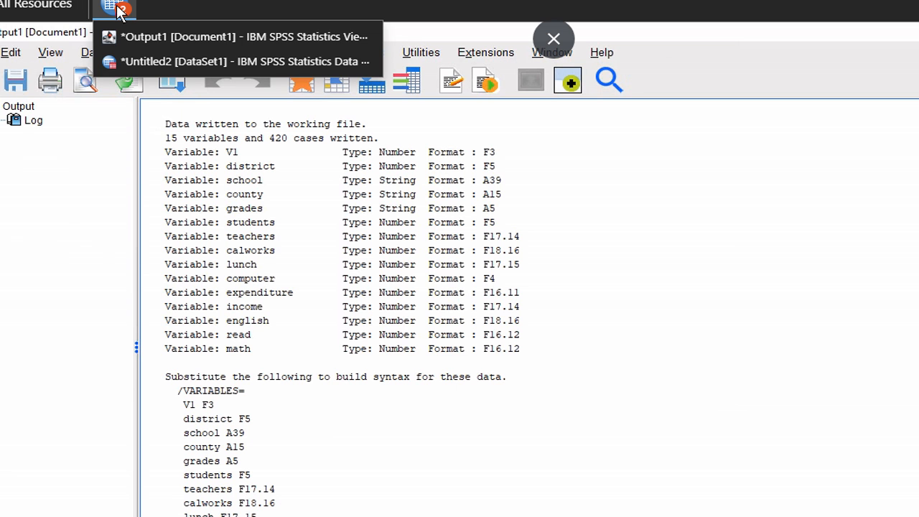
{"action": "left_click", "coordinate": [141, 41]}
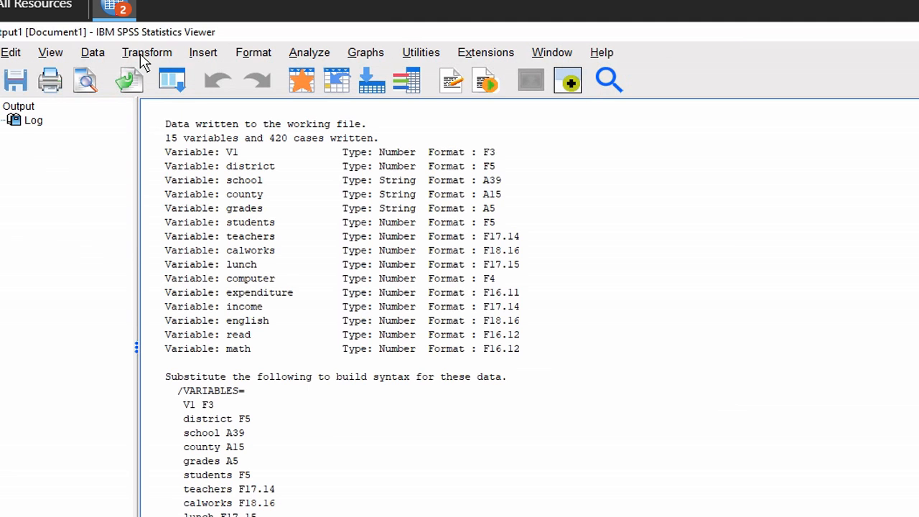
{"action": "left_click", "coordinate": [140, 55]}
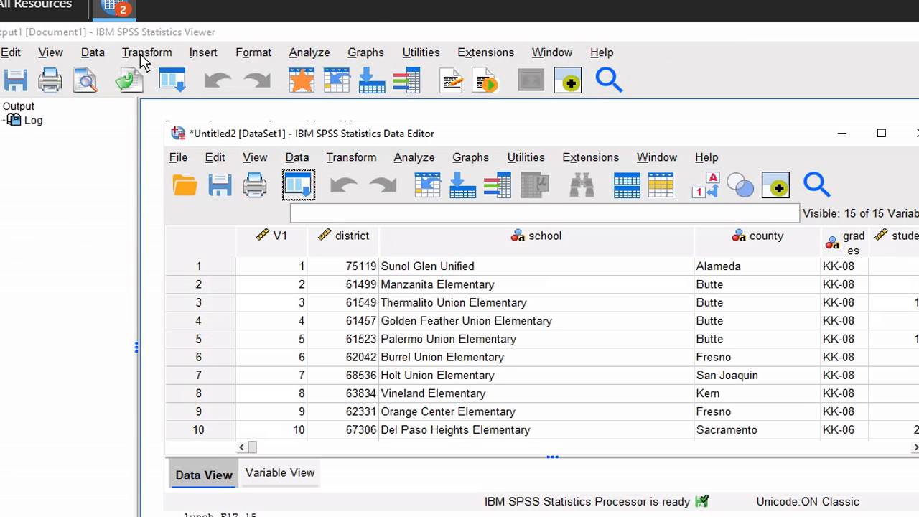
{"action": "mouse_move", "coordinate": [117, 9]}
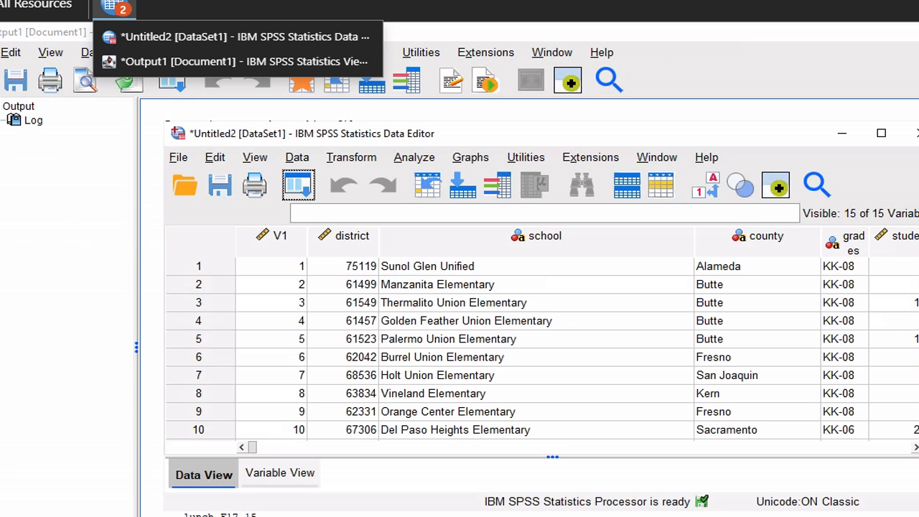
{"action": "left_click", "coordinate": [152, 38]}
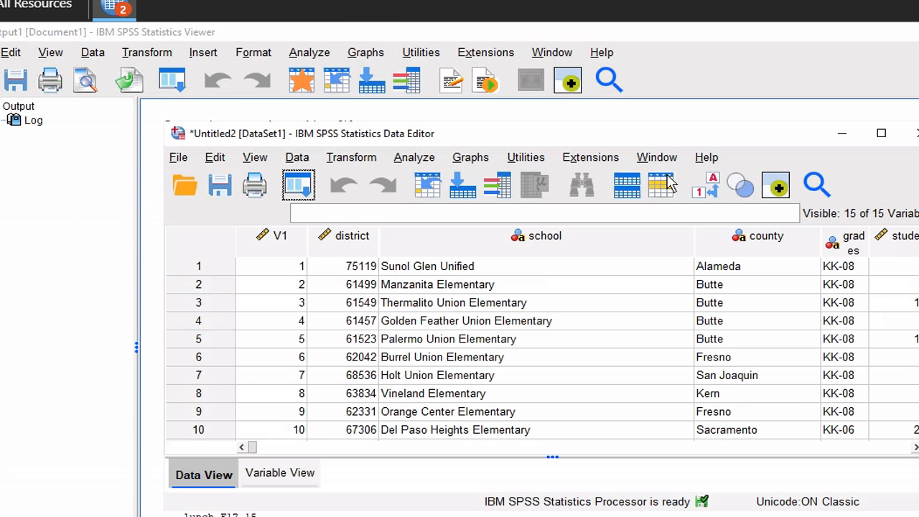
{"action": "left_click", "coordinate": [882, 136]}
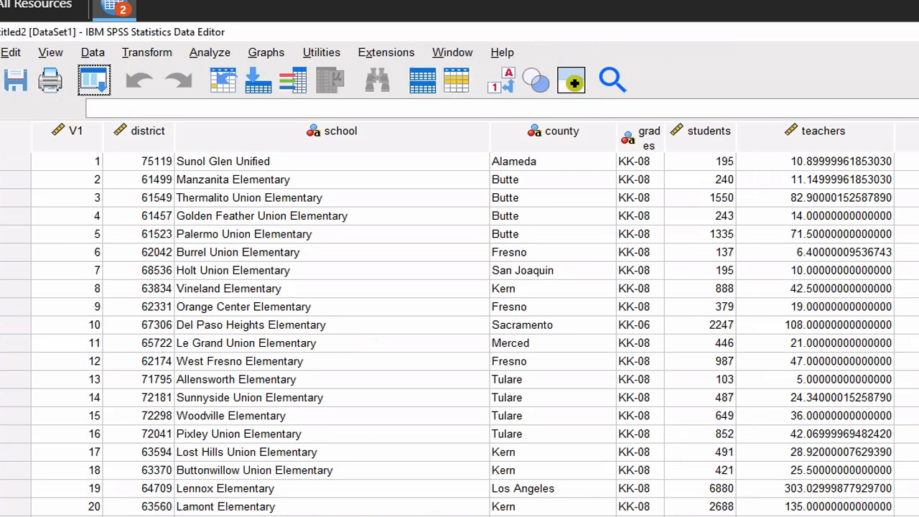
{"action": "key", "text": "ctrl+t"}
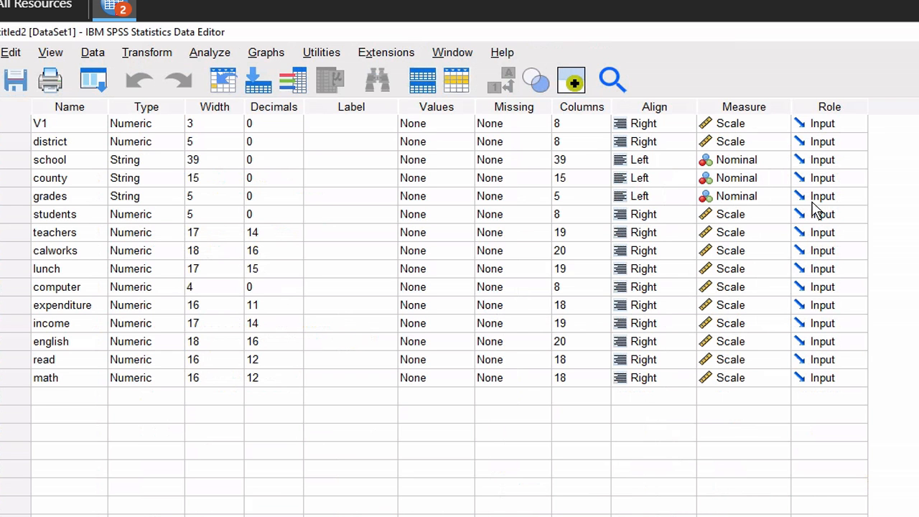
{"action": "left_click", "coordinate": [729, 161]}
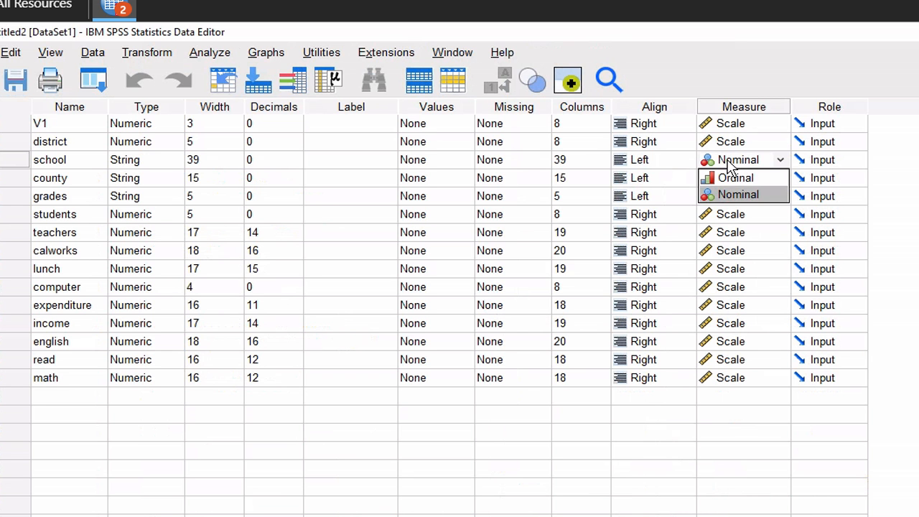
{"action": "left_click", "coordinate": [691, 435]}
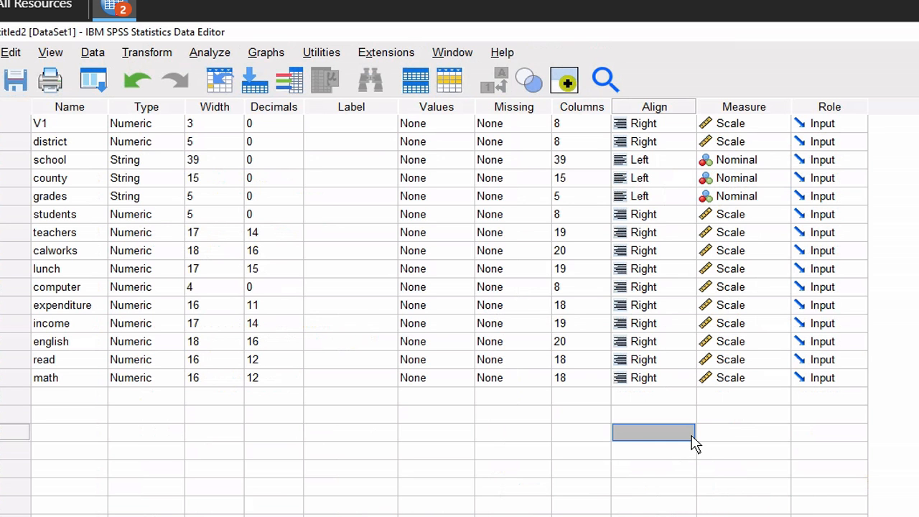
{"action": "left_click", "coordinate": [774, 164]}
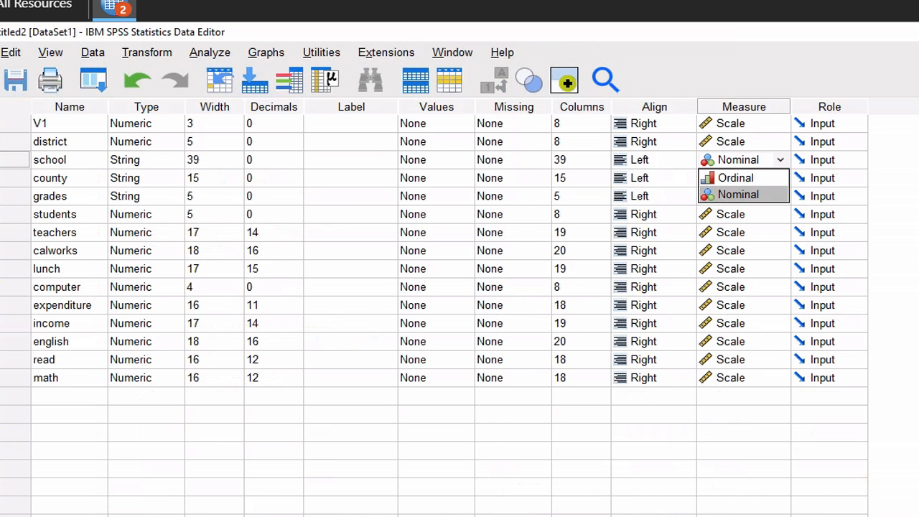
{"action": "key", "text": "Escape"}
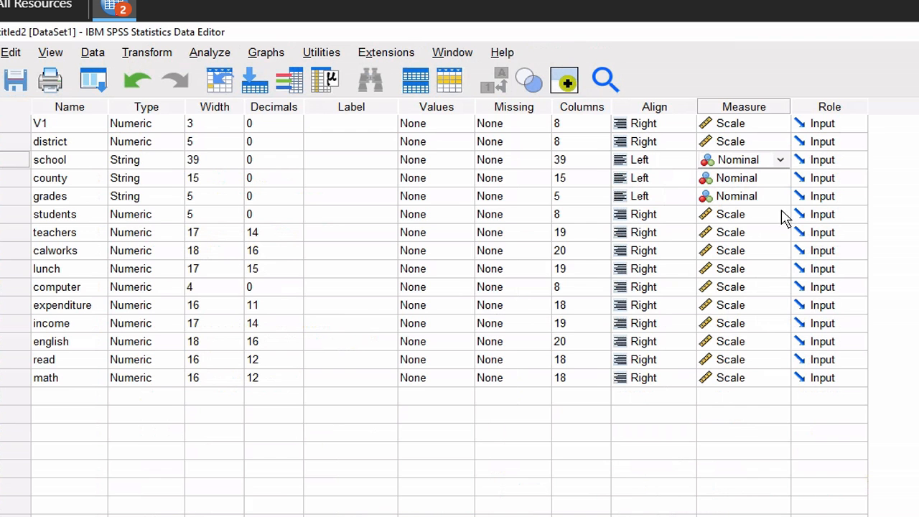
{"action": "key", "text": "ctrl+t"}
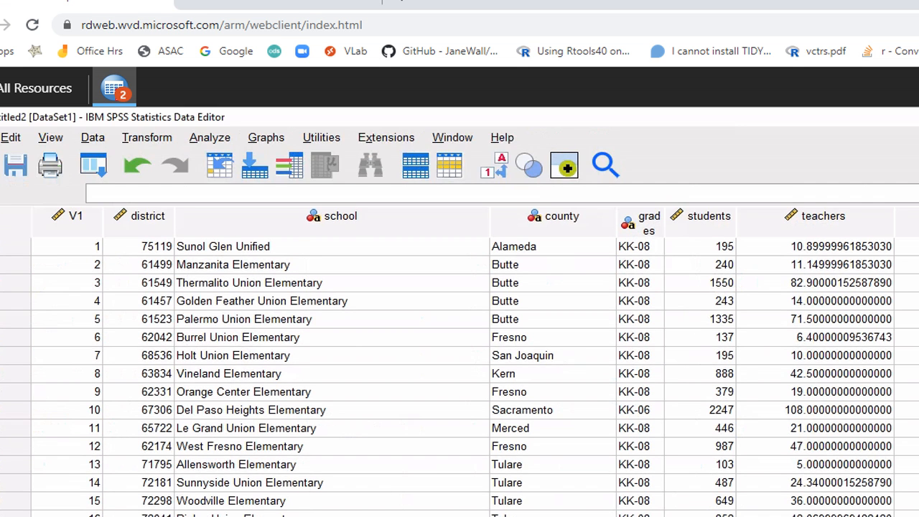
Scroll HW2.pdf to the step 5 pie-chart instructions, then return to full-screen SPSS
{"action": "key", "text": "alt+Tab"}
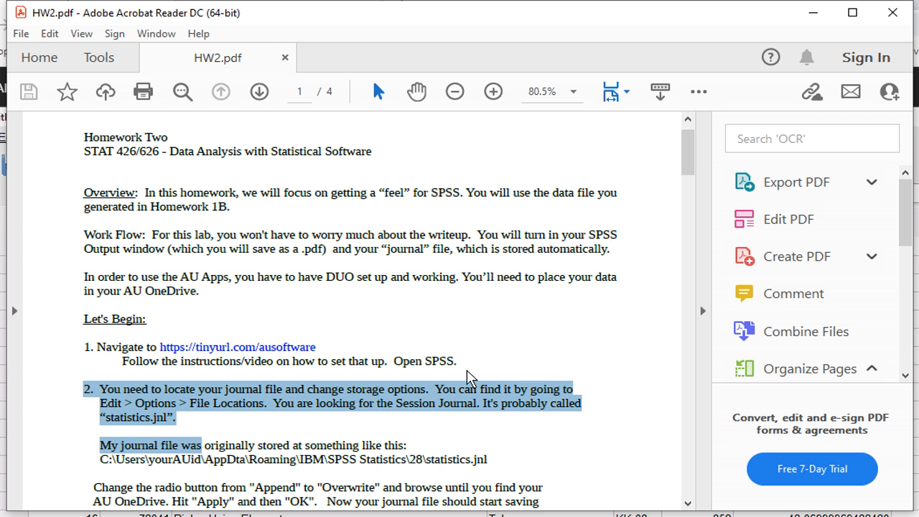
{"action": "scroll", "coordinate": [469, 377], "scroll_direction": "down", "scroll_amount": 2}
{"action": "scroll", "coordinate": [468, 377], "scroll_direction": "down", "scroll_amount": 6}
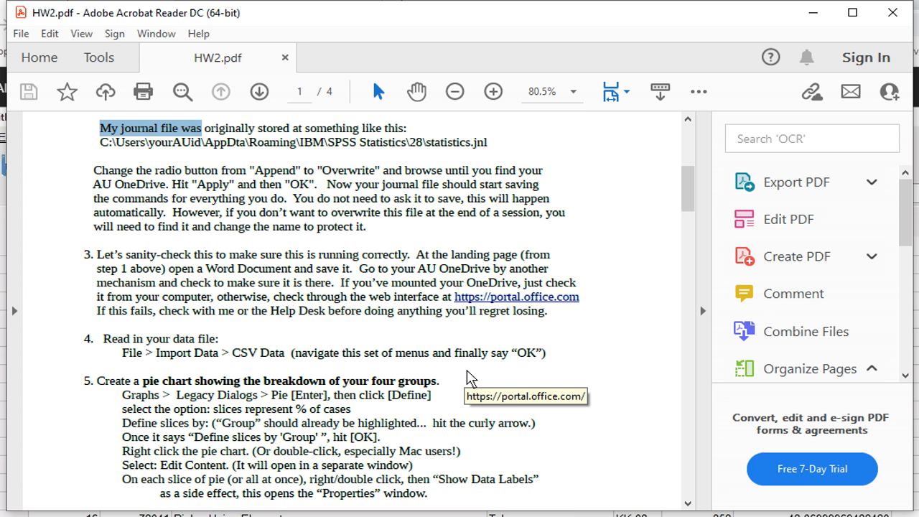
{"action": "scroll", "coordinate": [468, 377], "scroll_direction": "down", "scroll_amount": 1}
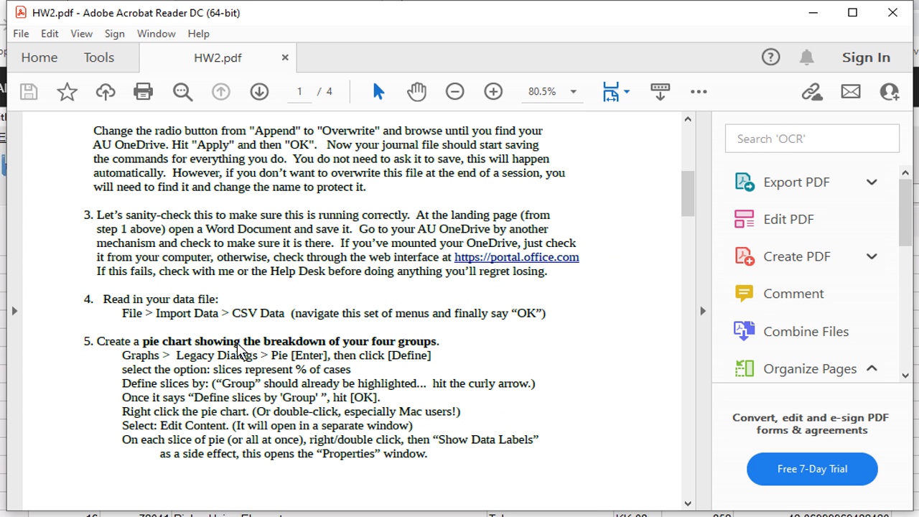
{"action": "key", "text": "alt+Tab"}
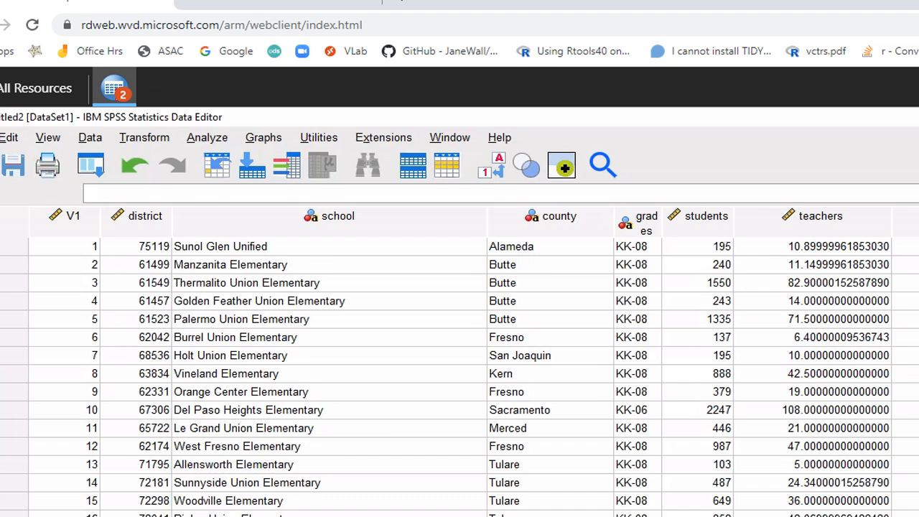
{"action": "key", "text": "F11"}
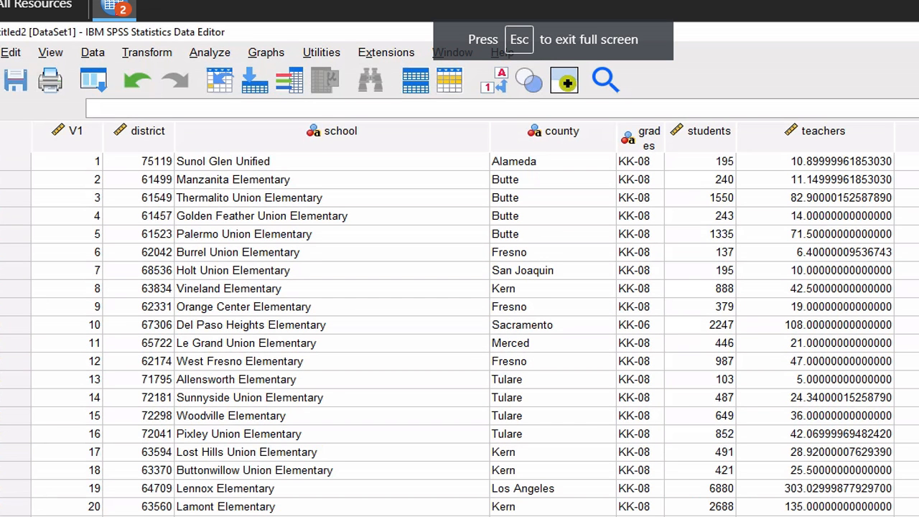
Start a Legacy Dialogs pie chart summarizing groups of cases
{"action": "left_click", "coordinate": [263, 54]}
{"action": "mouse_move", "coordinate": [321, 150]}
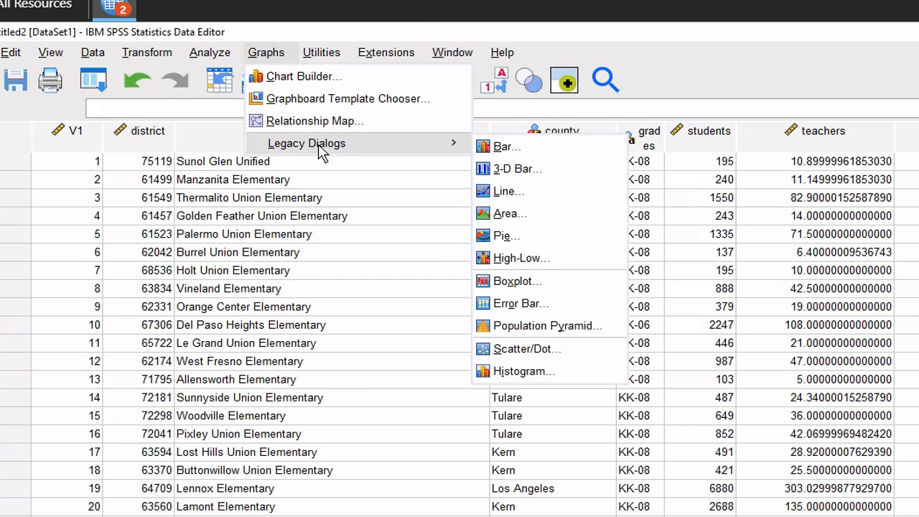
{"action": "left_click", "coordinate": [502, 236]}
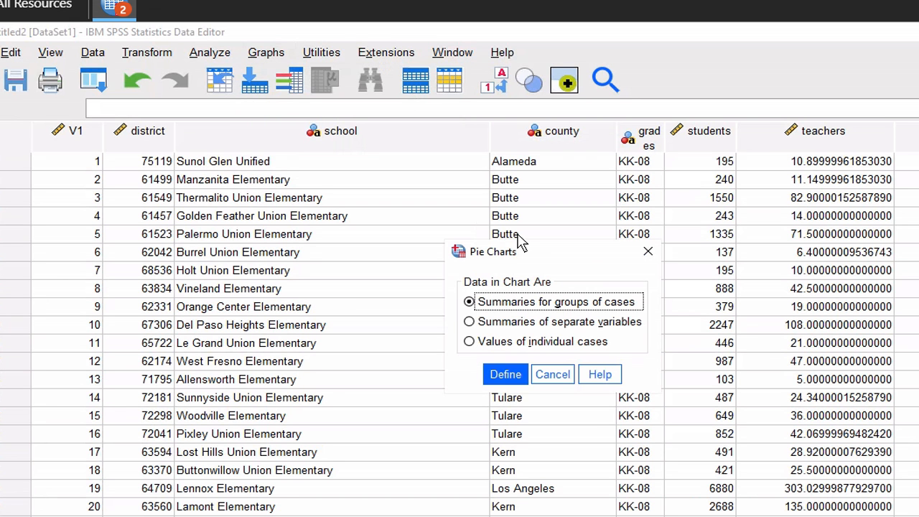
{"action": "left_click", "coordinate": [512, 381]}
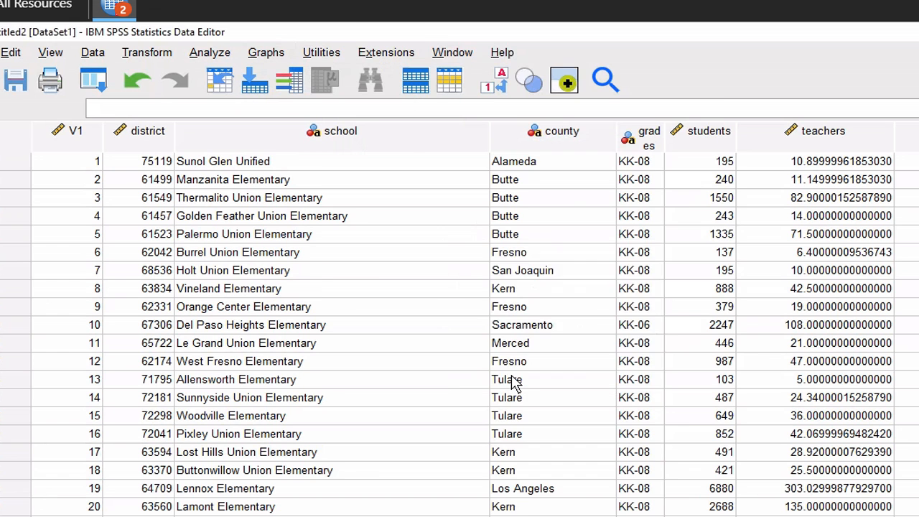
Set slices to % of cases, select grades, and go back to HW2.pdf
{"action": "left_click", "coordinate": [575, 91]}
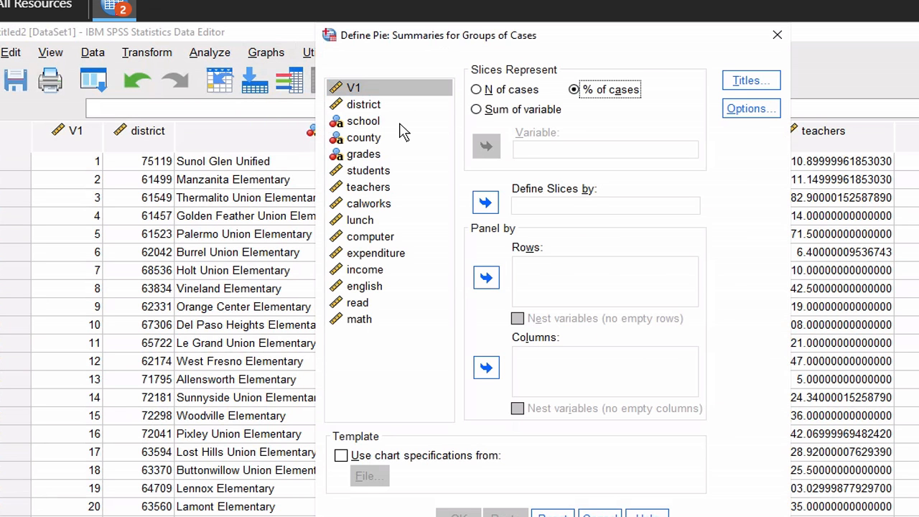
{"action": "left_click", "coordinate": [379, 140]}
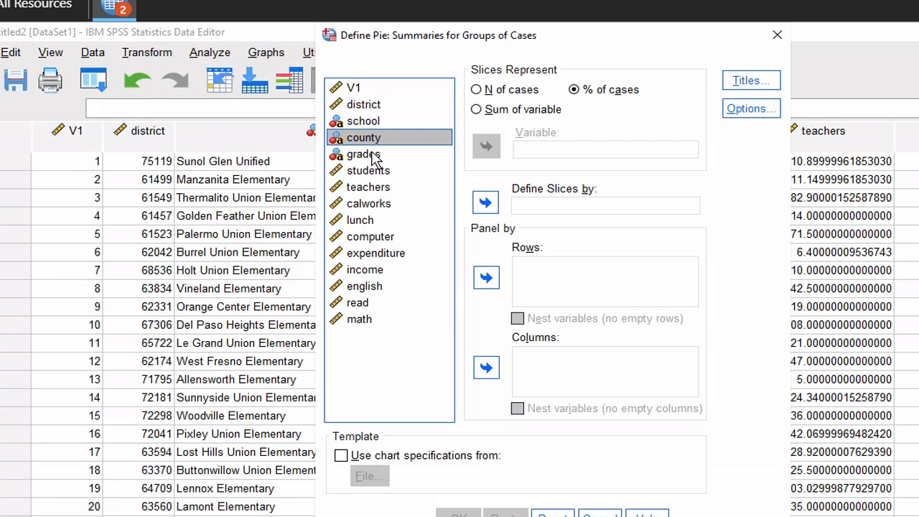
{"action": "left_click", "coordinate": [372, 158]}
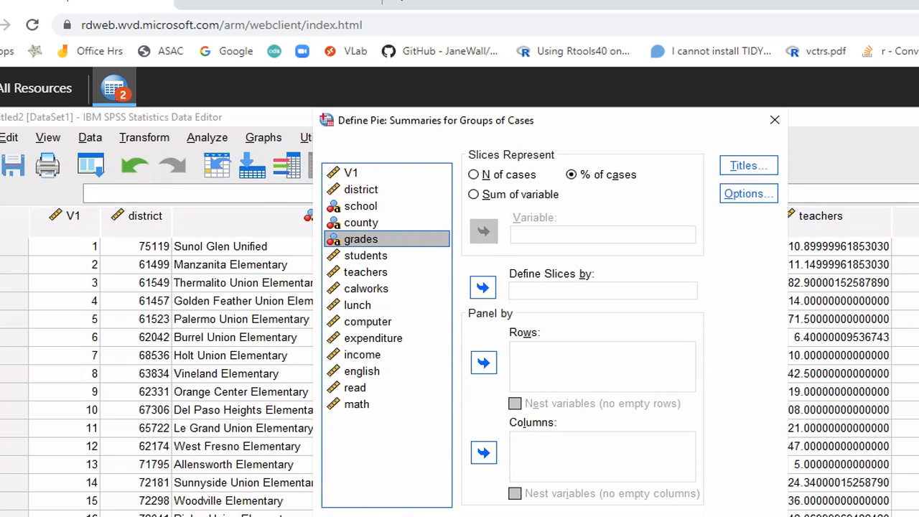
{"action": "key", "text": "alt+Tab"}
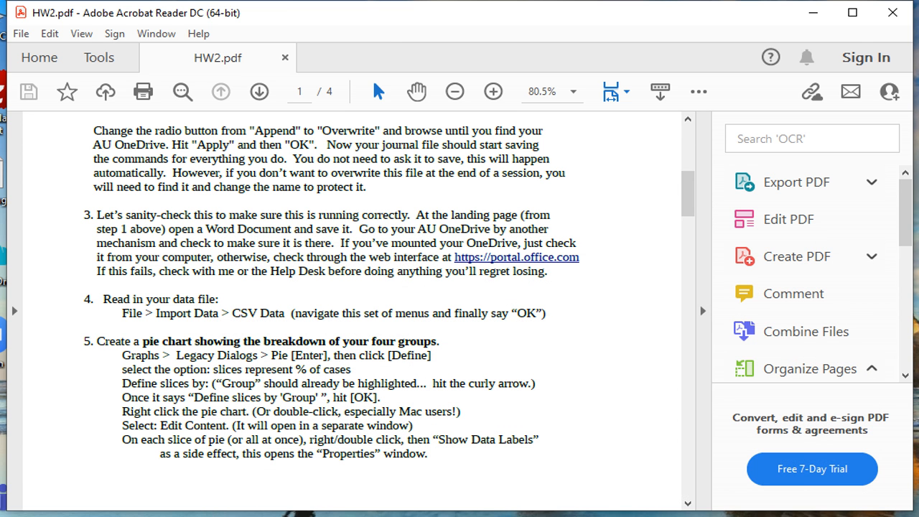
Launch Microsoft Word by searching 'wor' from the Start menu
{"action": "key", "text": "super"}
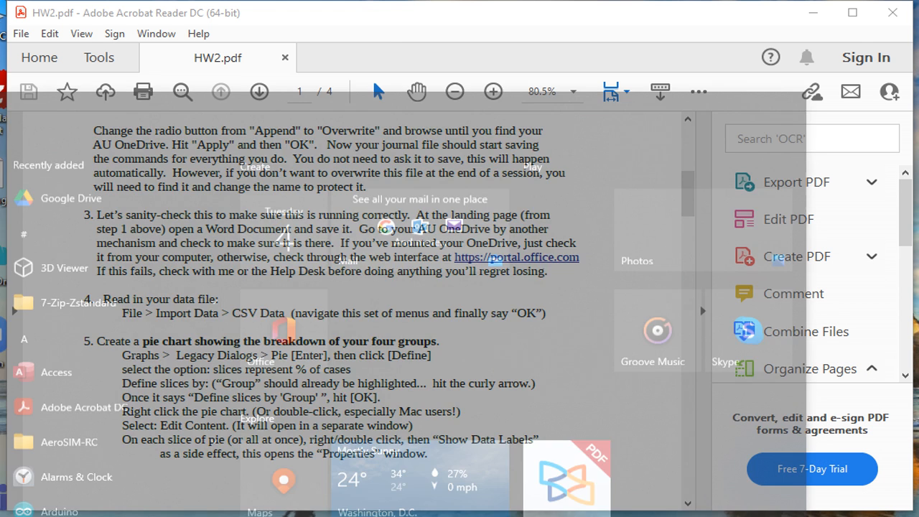
{"action": "type", "text": "wor"}
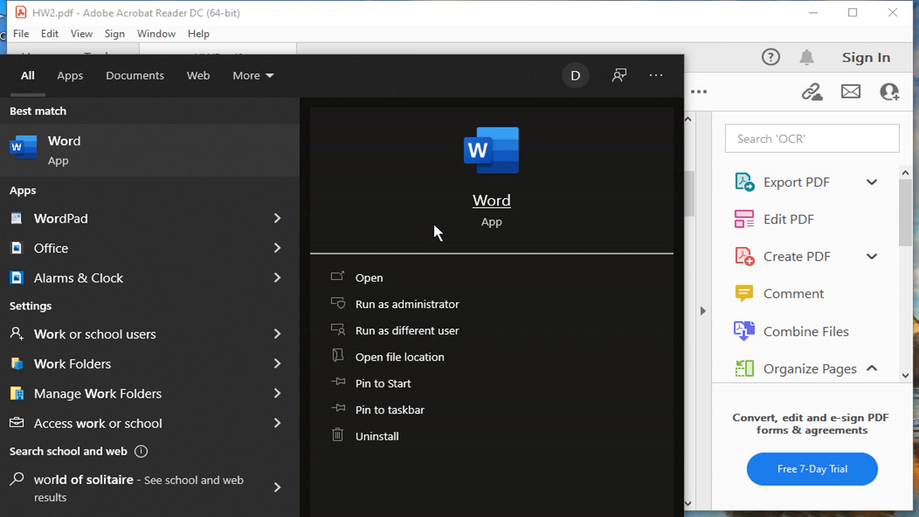
{"action": "left_click", "coordinate": [509, 153]}
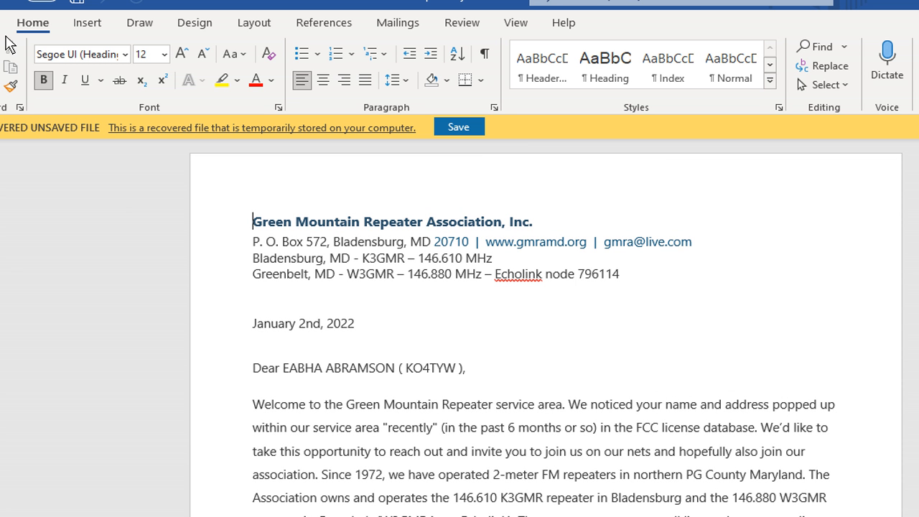
Create a blank Word document and type DO NOT USE "KEYWORDS" AS VARIABLES!!!!!
{"action": "left_click", "coordinate": [1, 23]}
{"action": "left_click", "coordinate": [2, 100]}
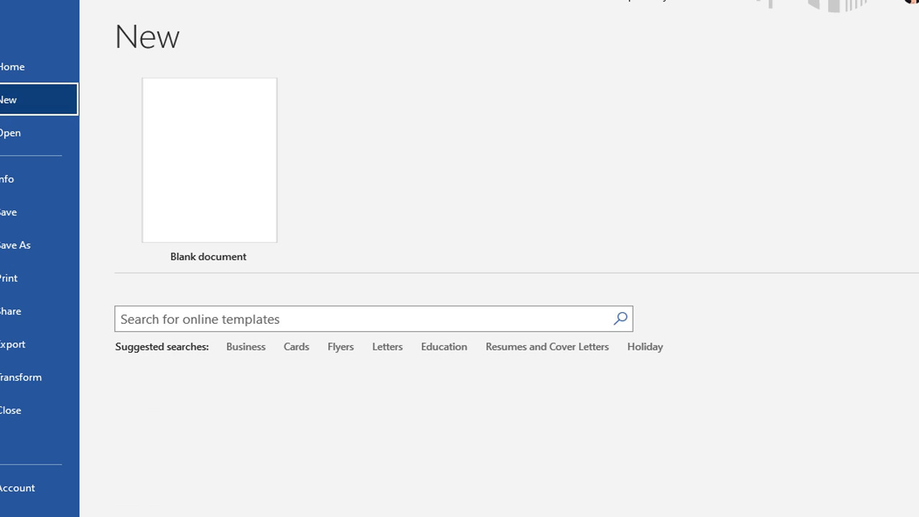
{"action": "left_click", "coordinate": [139, 142]}
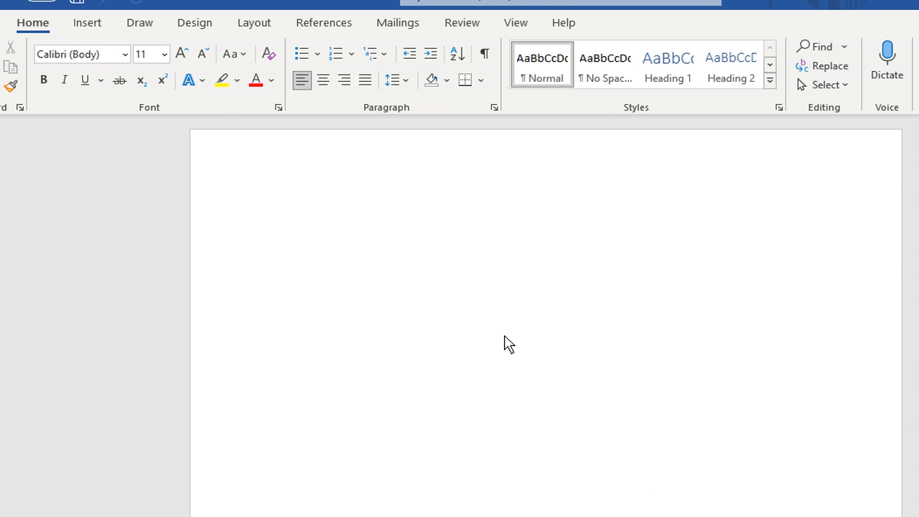
{"action": "type", "text": "DO NOT USE "}
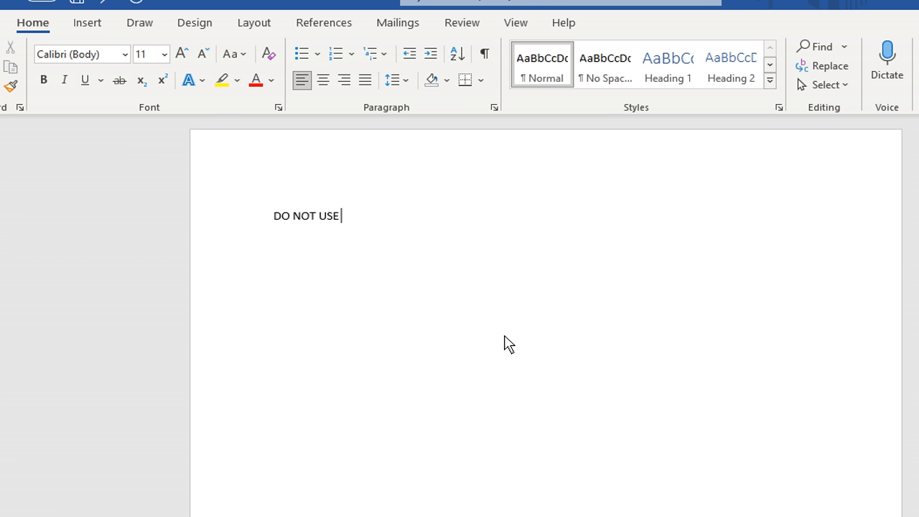
{"action": "type", "text": "\"KEYWORDS\" AS VARI"}
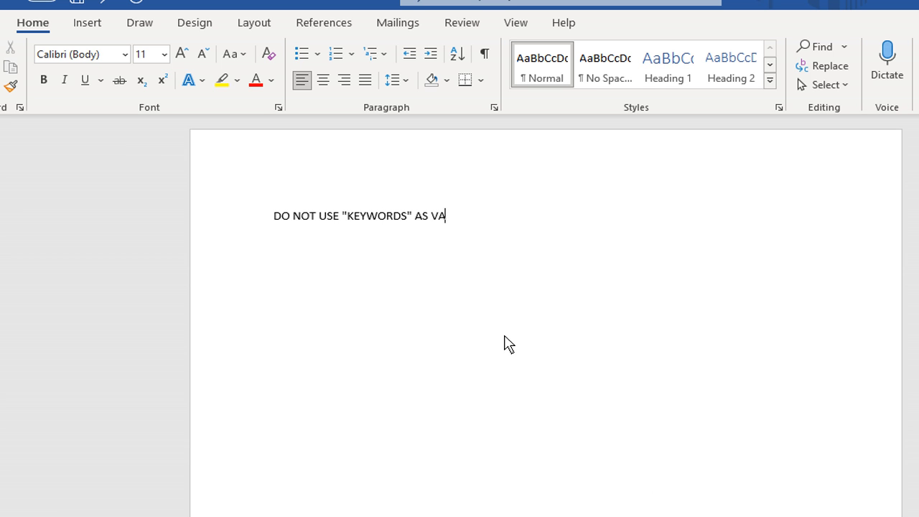
{"action": "type", "text": "ABLES!!!!!"}
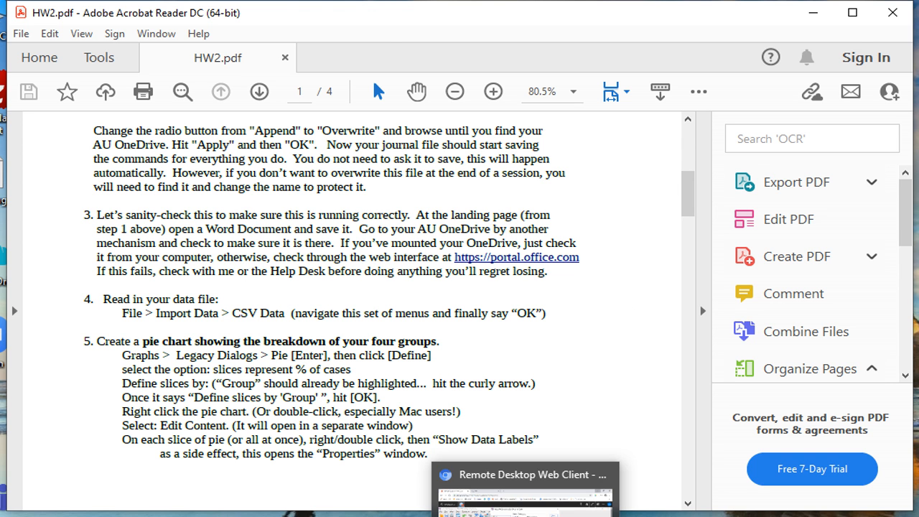
Define pie slices by grades and create the % of cases pie chart
{"action": "left_click", "coordinate": [528, 508]}
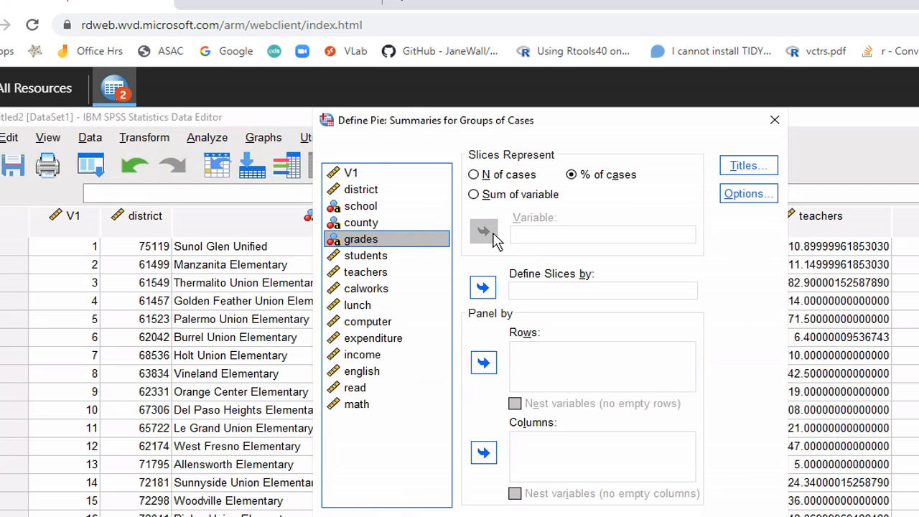
{"action": "left_click", "coordinate": [483, 288]}
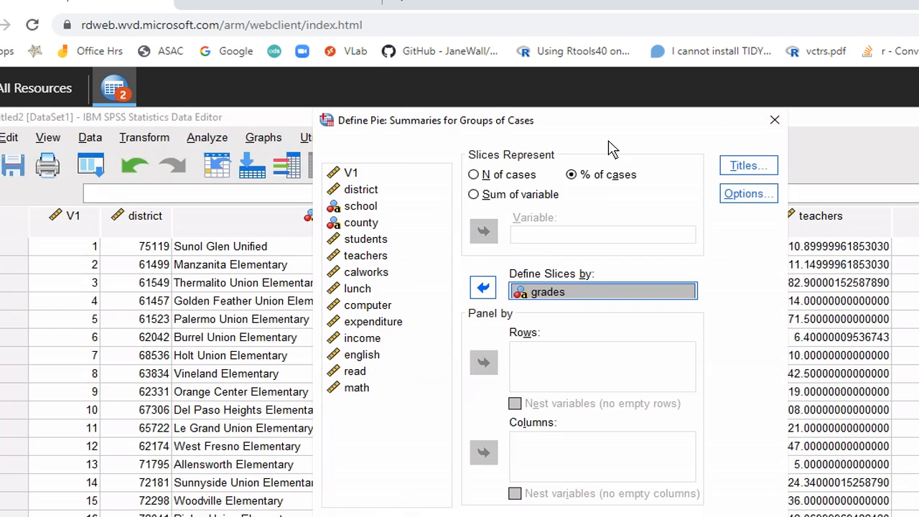
{"action": "left_click_drag", "start_coordinate": [602, 125], "coordinate": [566, 123]}
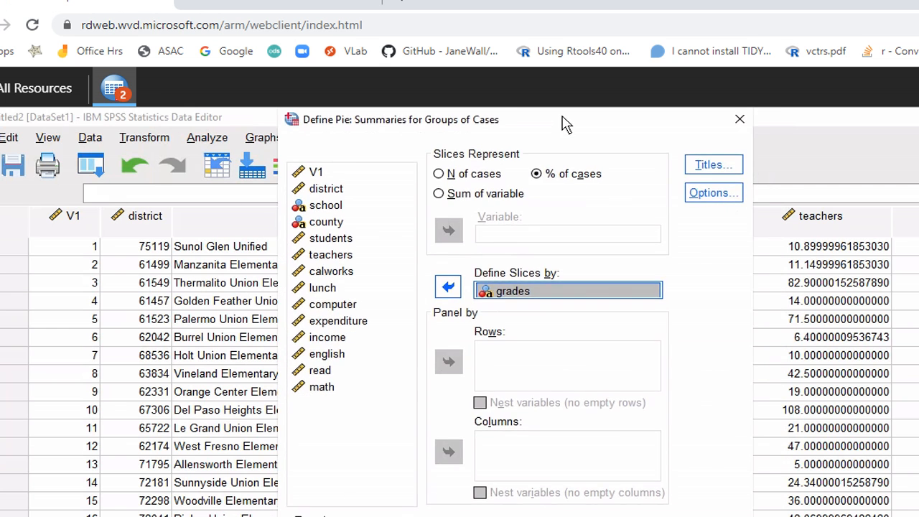
{"action": "key", "text": "F11"}
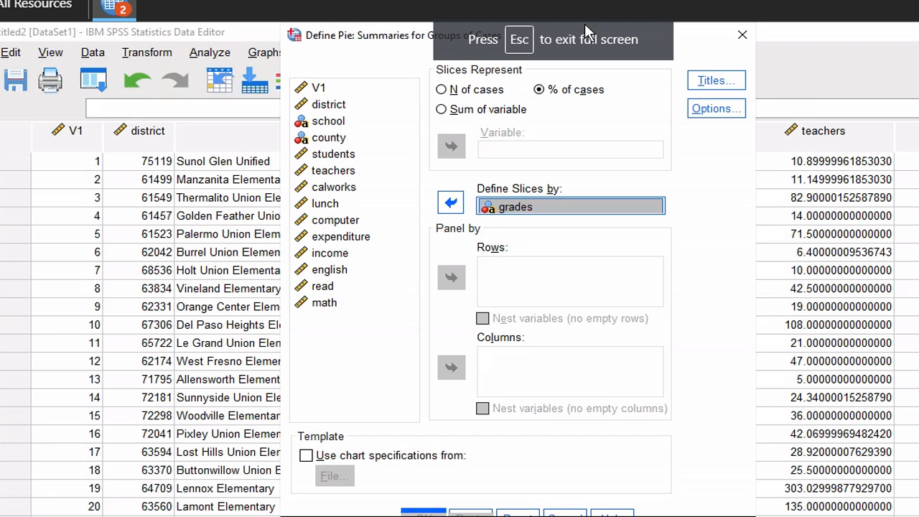
{"action": "left_click_drag", "start_coordinate": [384, 42], "coordinate": [535, 30]}
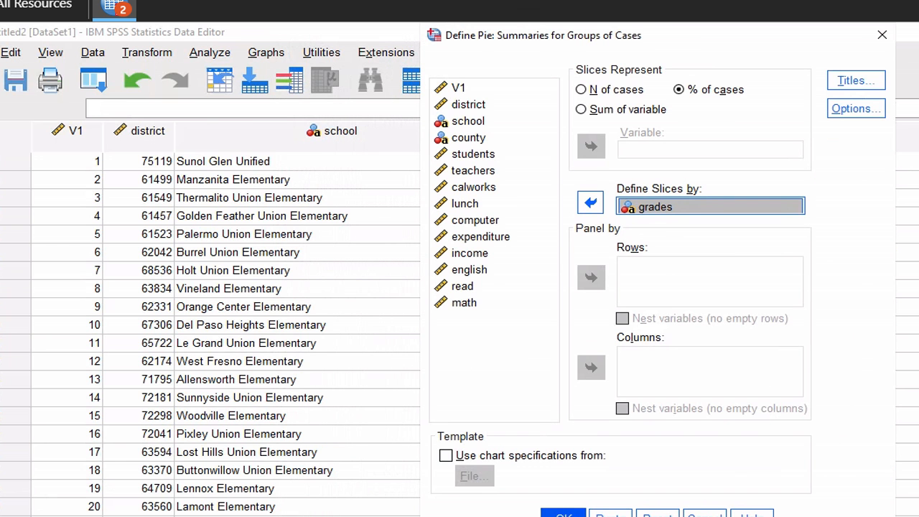
{"action": "left_click", "coordinate": [565, 515]}
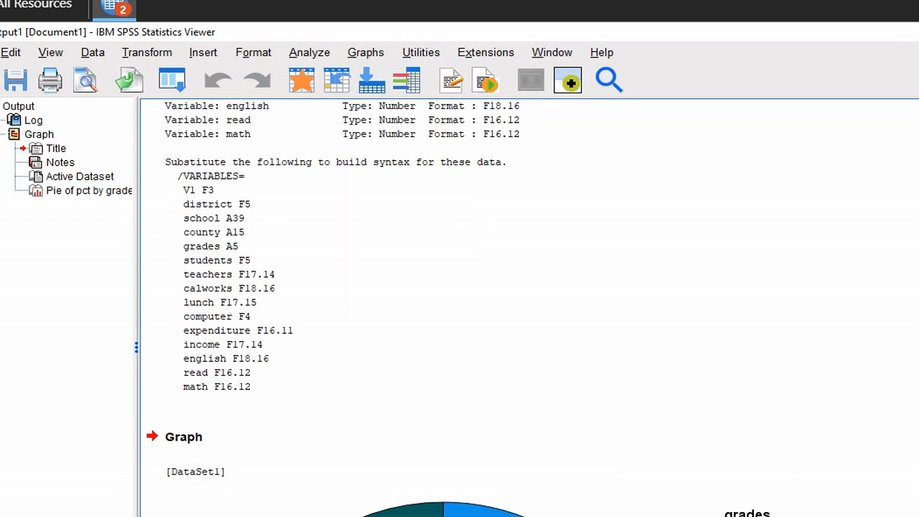
Open the grades pie chart from the Viewer in a separate Chart Editor window
{"action": "scroll", "coordinate": [530, 309], "scroll_direction": "down", "scroll_amount": 9}
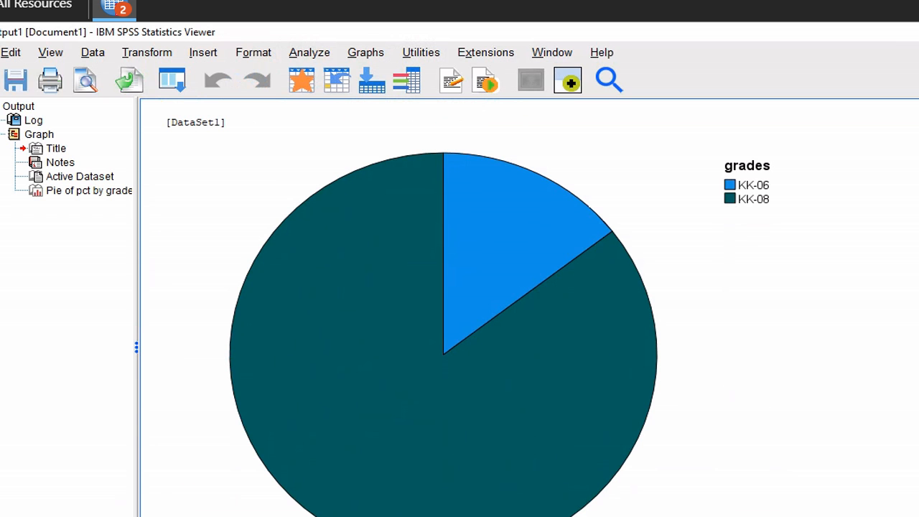
{"action": "right_click", "coordinate": [444, 394]}
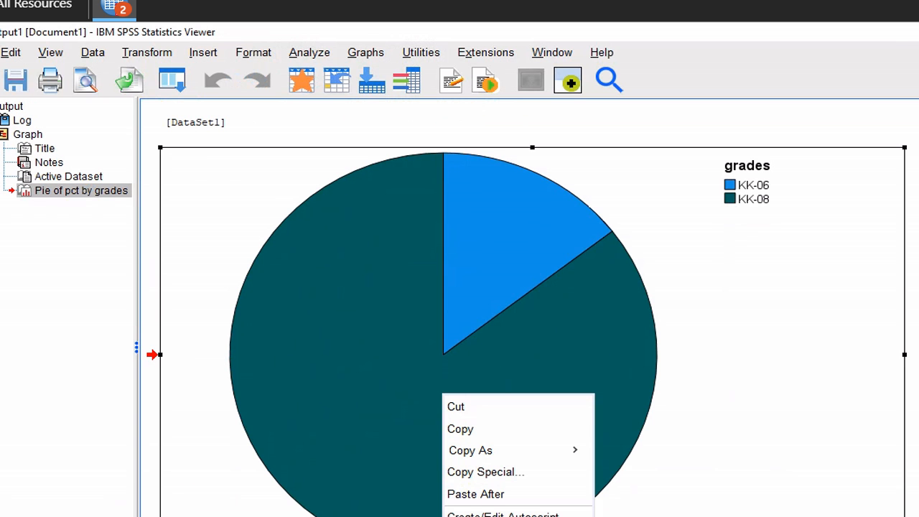
{"action": "left_click", "coordinate": [632, 516]}
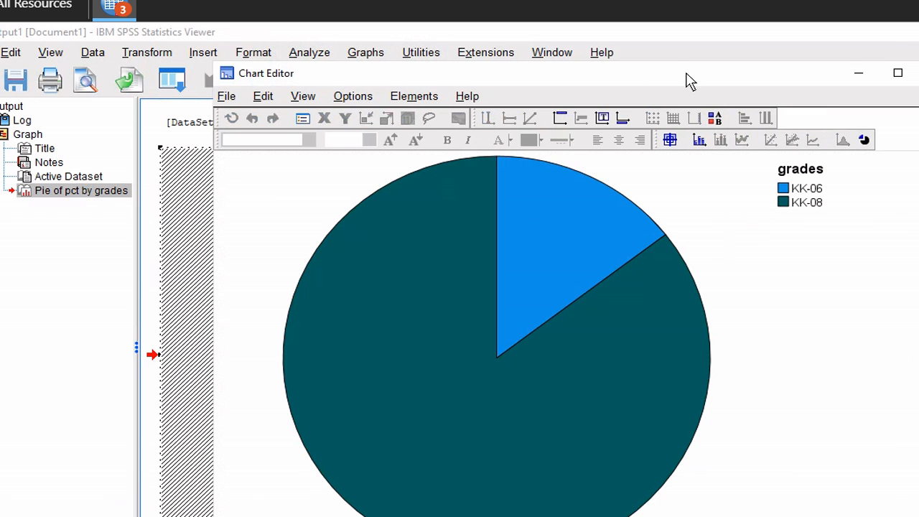
Show slice data labels with percentage and grades category (14.52% KK-06, 85.48% KK-08)
{"action": "left_click_drag", "start_coordinate": [686, 79], "coordinate": [569, 74]}
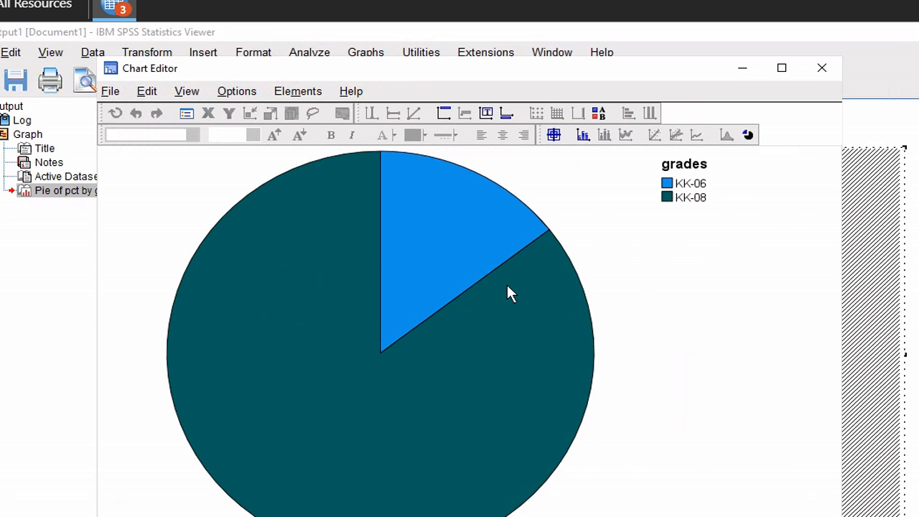
{"action": "left_click", "coordinate": [507, 286]}
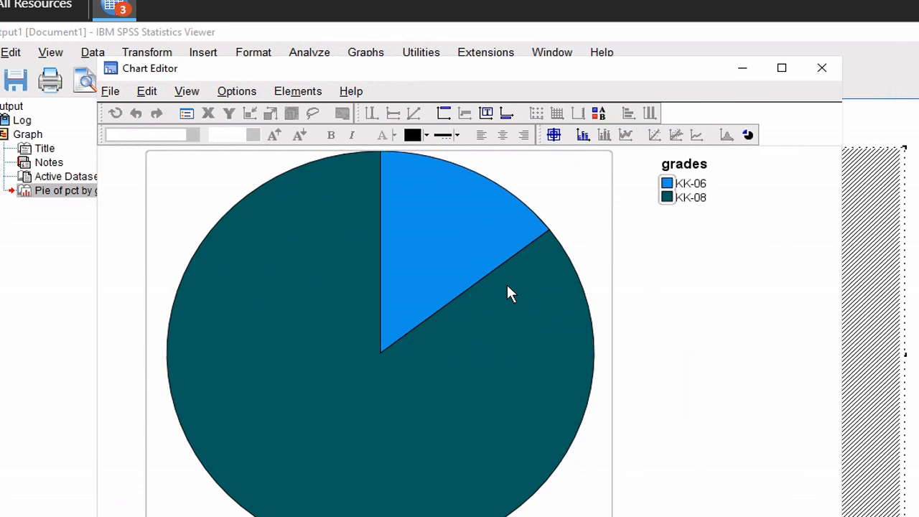
{"action": "right_click", "coordinate": [507, 293]}
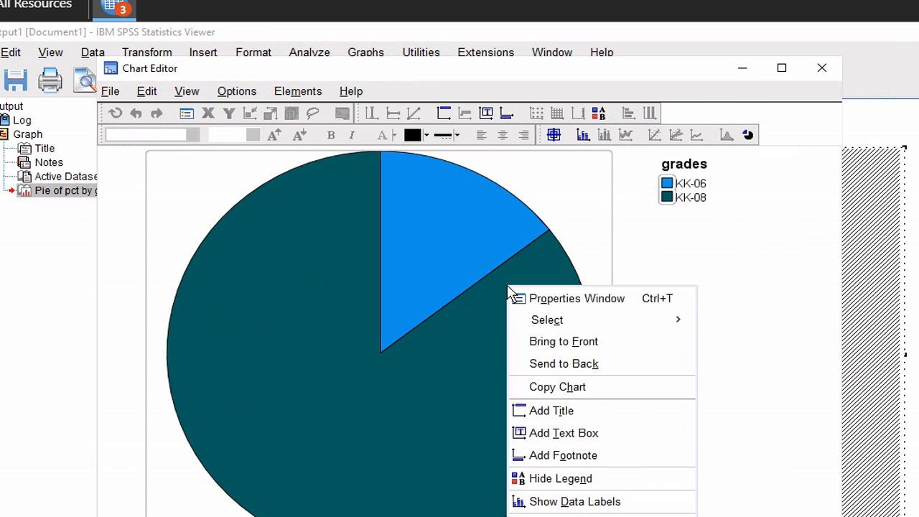
{"action": "left_click", "coordinate": [597, 502]}
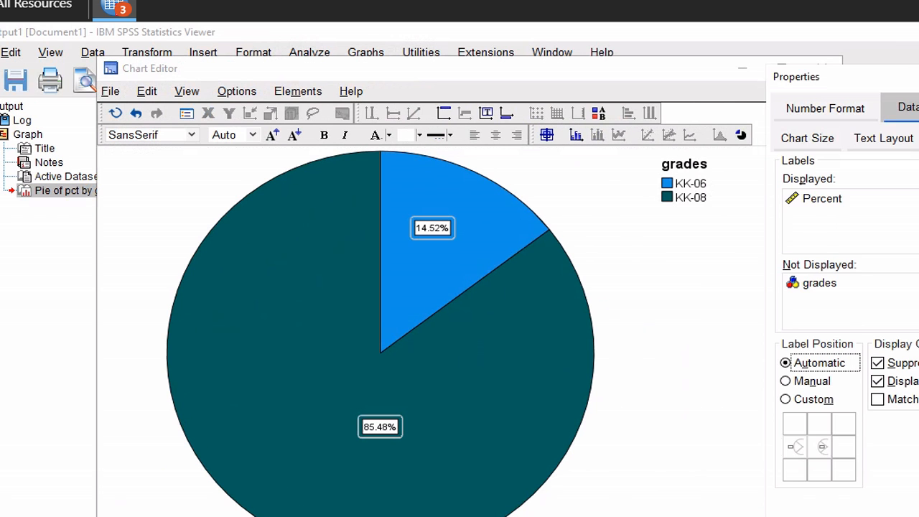
{"action": "left_click_drag", "start_coordinate": [918, 76], "coordinate": [906, 66]}
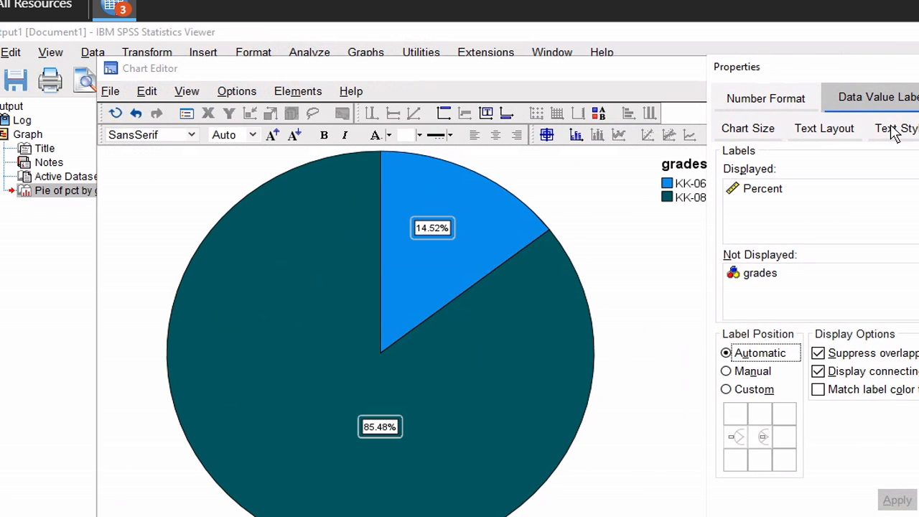
{"action": "left_click", "coordinate": [788, 277]}
{"action": "left_click", "coordinate": [918, 274]}
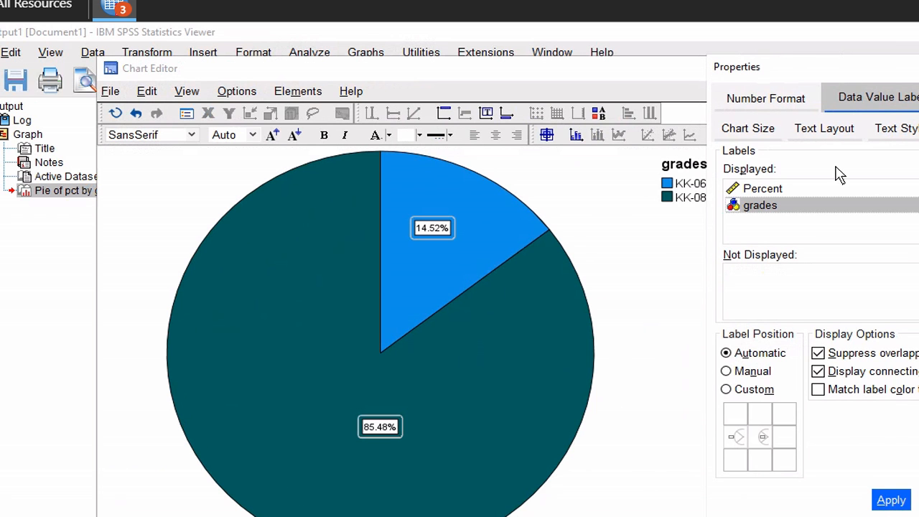
{"action": "left_click", "coordinate": [895, 499]}
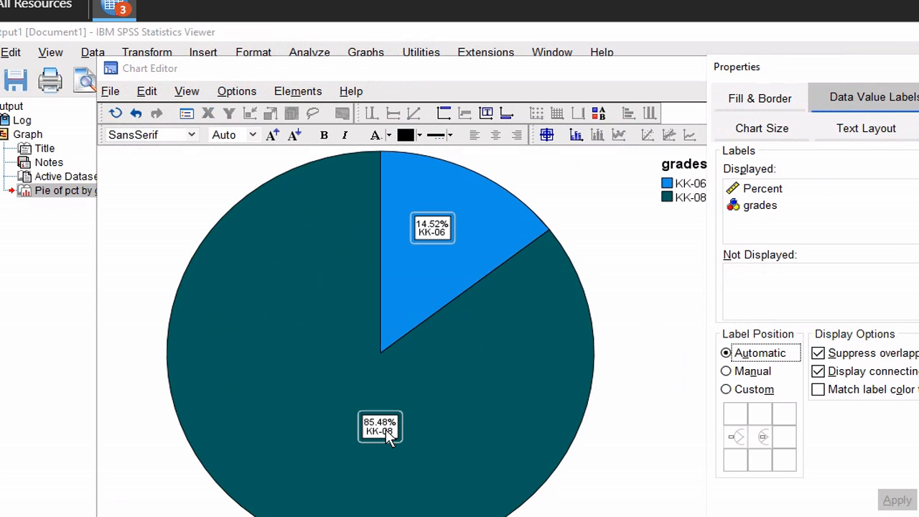
Move the 85.48% KK-08 label lower in its slice and close the Chart Editor
{"action": "left_click_drag", "start_coordinate": [386, 430], "coordinate": [471, 451]}
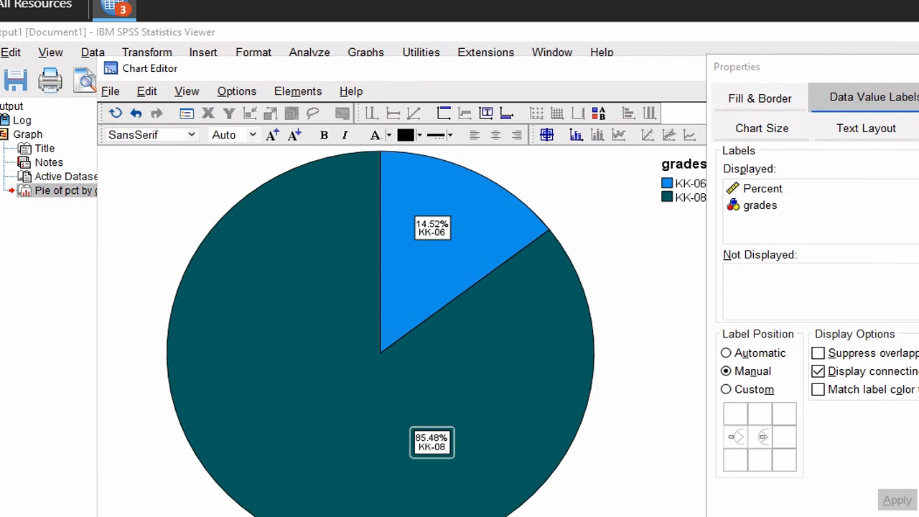
{"action": "left_click", "coordinate": [918, 67]}
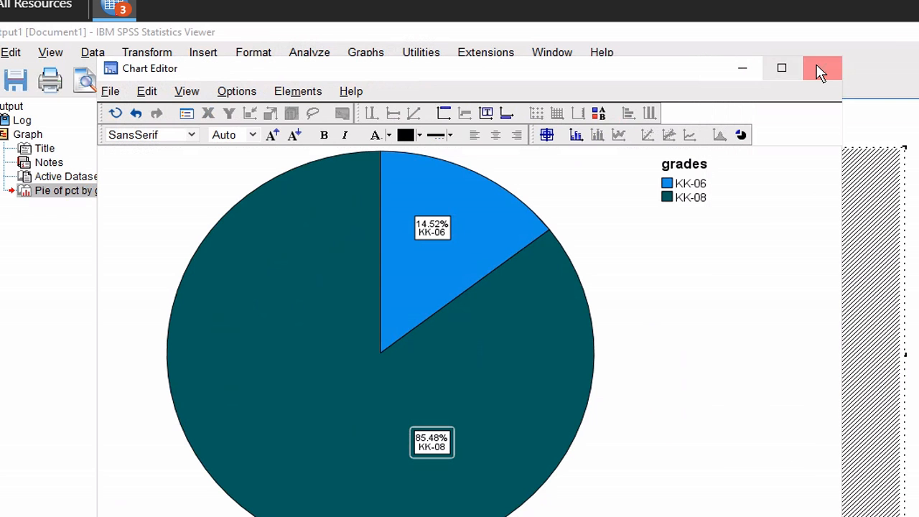
{"action": "left_click", "coordinate": [817, 66]}
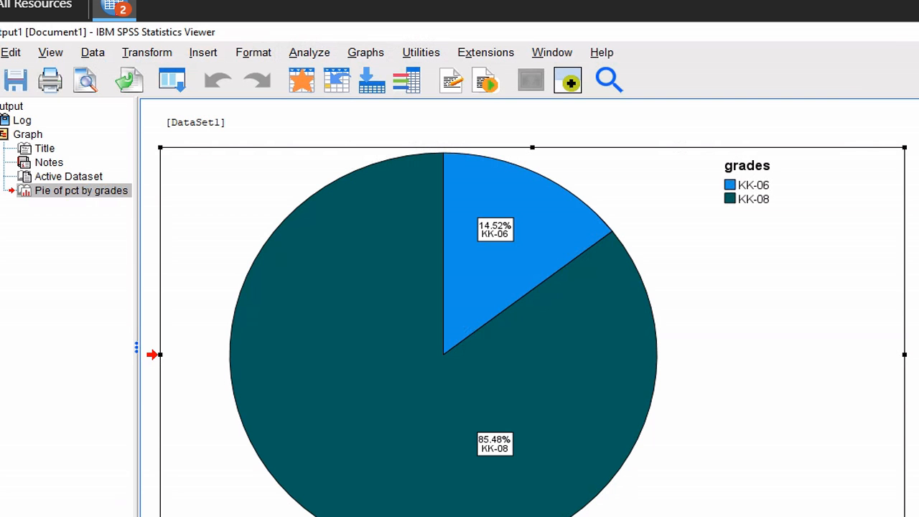
Switch to the Untitled2 Data Editor through the SPSS taskbar window list
{"action": "left_click", "coordinate": [110, 4]}
{"action": "left_click", "coordinate": [140, 38]}
{"action": "left_click", "coordinate": [115, 4]}
{"action": "left_click", "coordinate": [131, 63]}
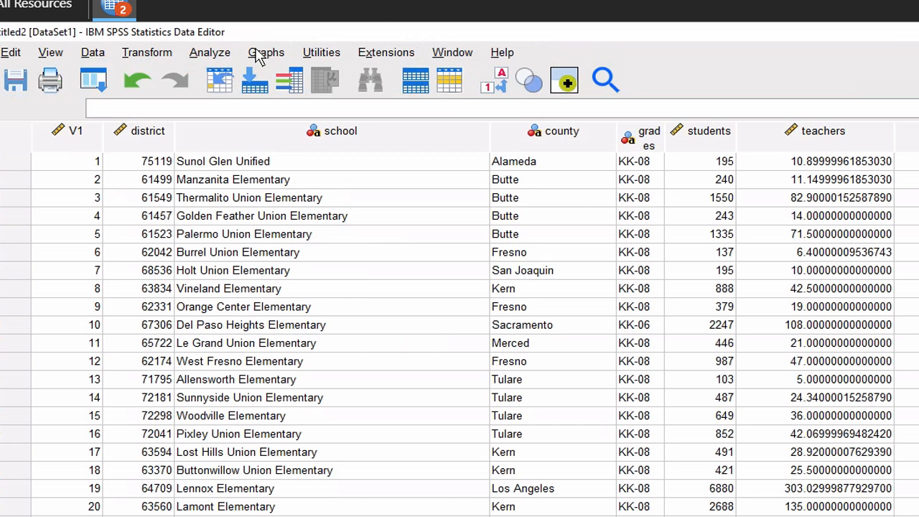
Split the data file with Compare groups, using grades as the grouping variable
{"action": "left_click", "coordinate": [115, 6]}
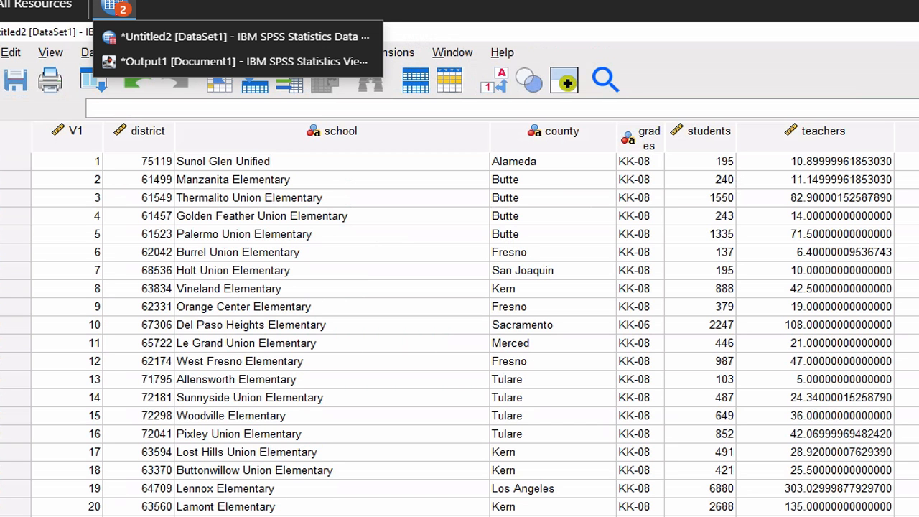
{"action": "left_click", "coordinate": [136, 37]}
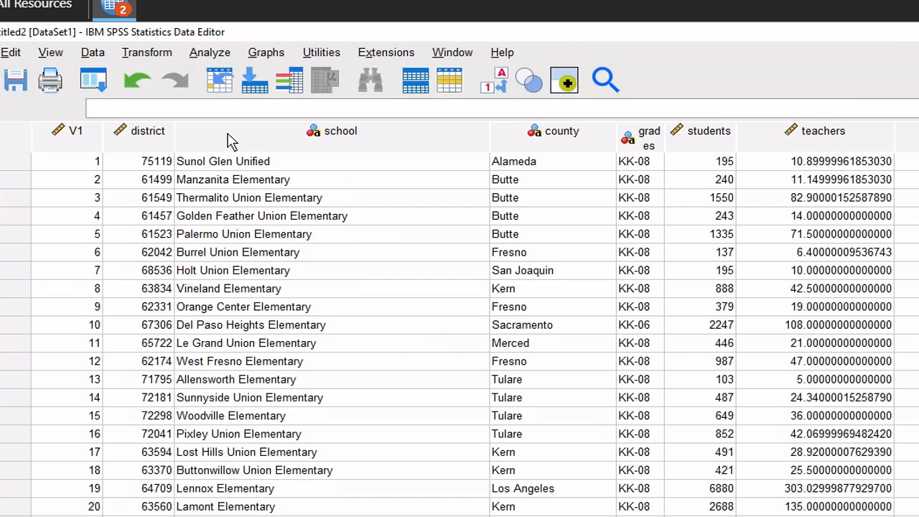
{"action": "mouse_move", "coordinate": [230, 140]}
{"action": "left_click", "coordinate": [92, 54]}
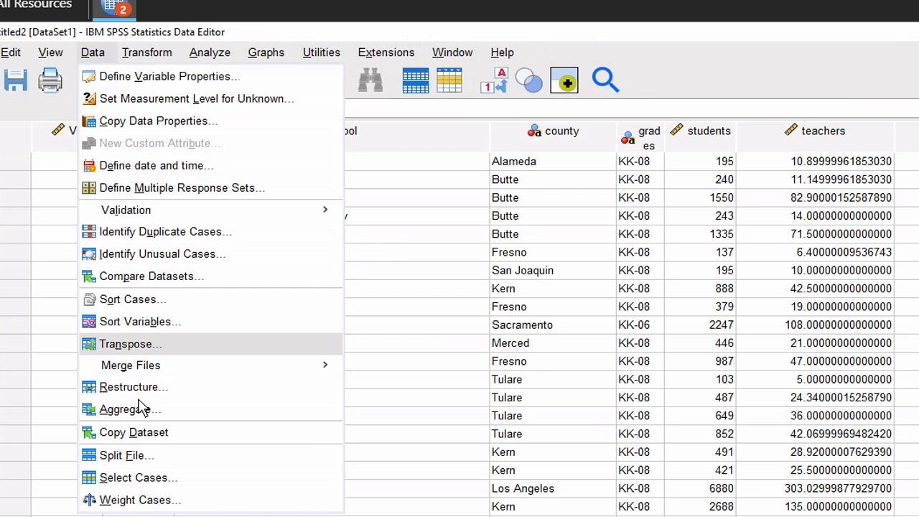
{"action": "left_click", "coordinate": [117, 457]}
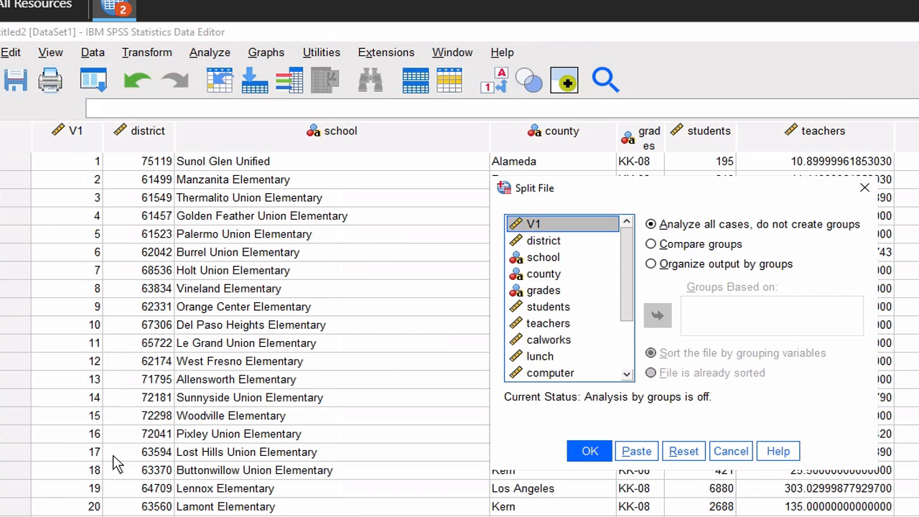
{"action": "left_click", "coordinate": [651, 245]}
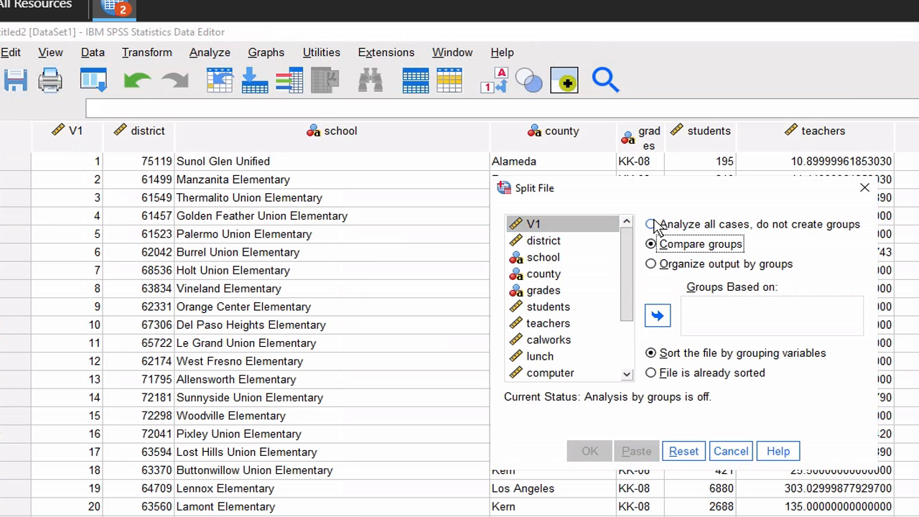
{"action": "left_click", "coordinate": [654, 224]}
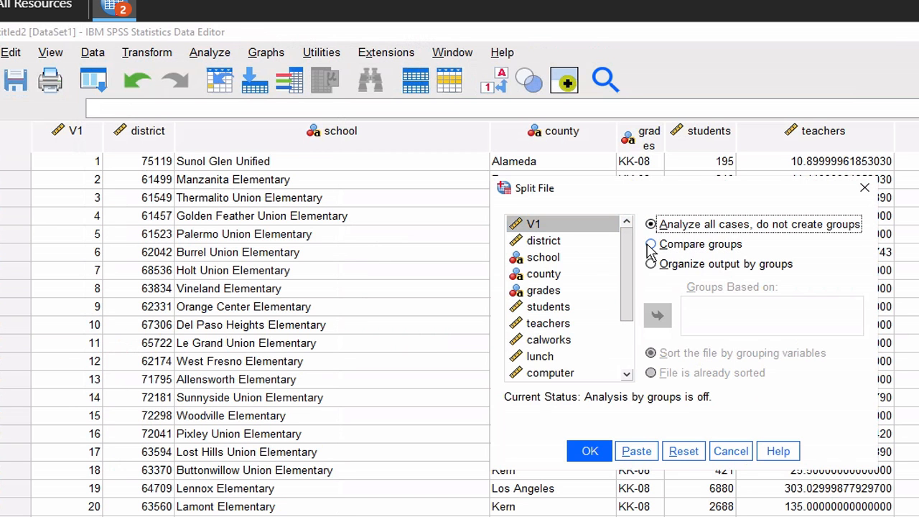
{"action": "left_click", "coordinate": [652, 246]}
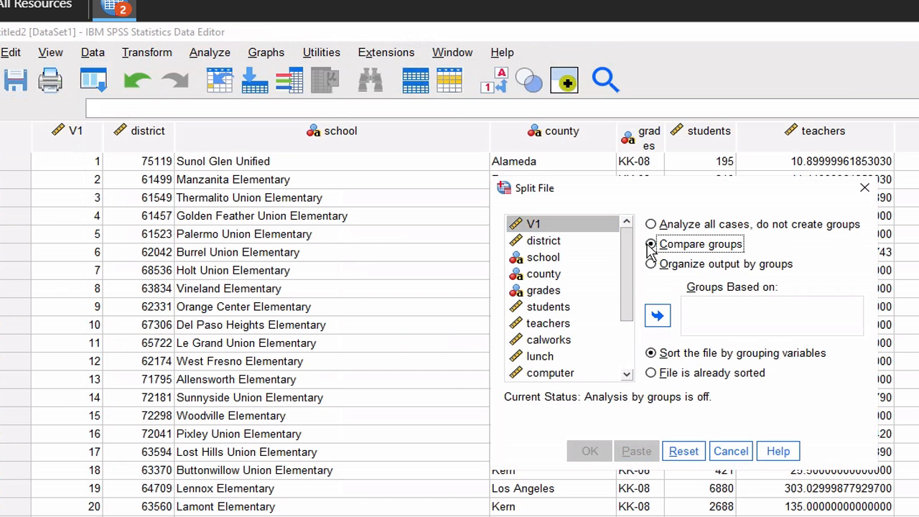
{"action": "left_click", "coordinate": [564, 291]}
{"action": "left_click", "coordinate": [657, 317]}
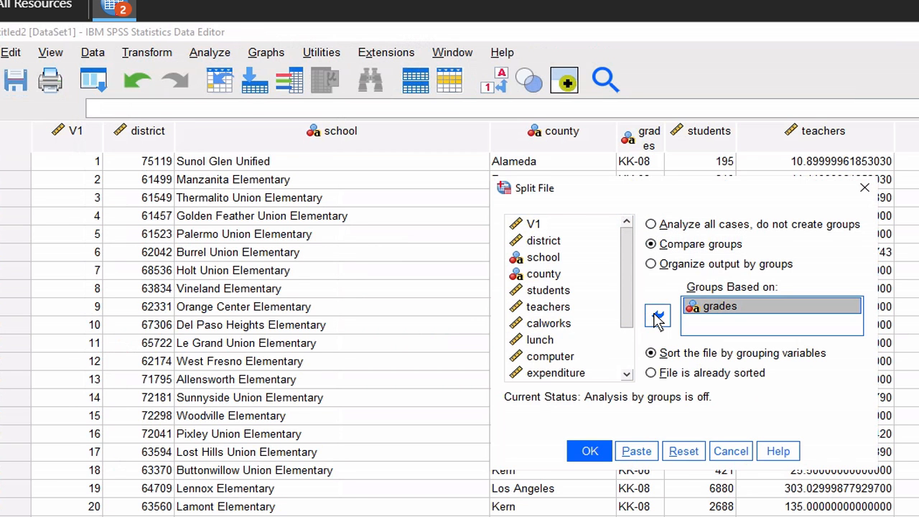
{"action": "left_click", "coordinate": [593, 454]}
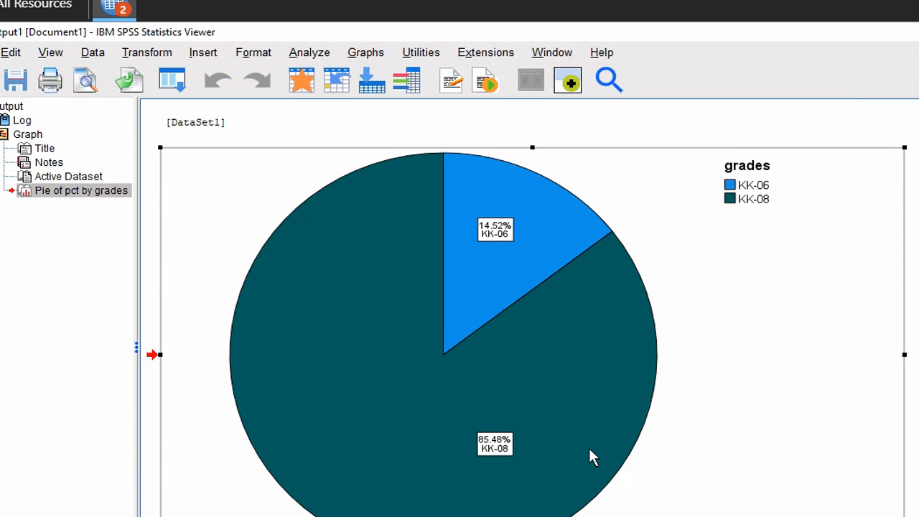
Run Descriptives on read and math, giving separate statistics for KK-06 and KK-08
{"action": "left_click", "coordinate": [318, 56]}
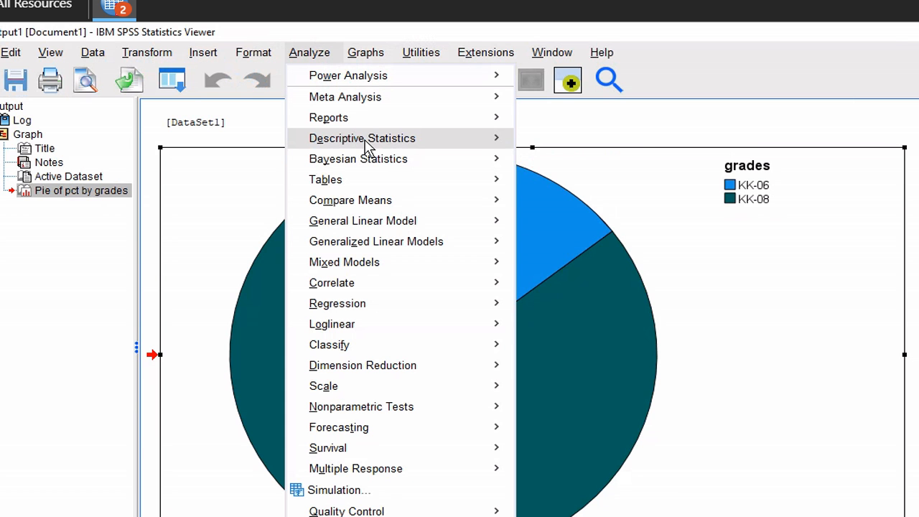
{"action": "mouse_move", "coordinate": [367, 146]}
{"action": "left_click", "coordinate": [557, 166]}
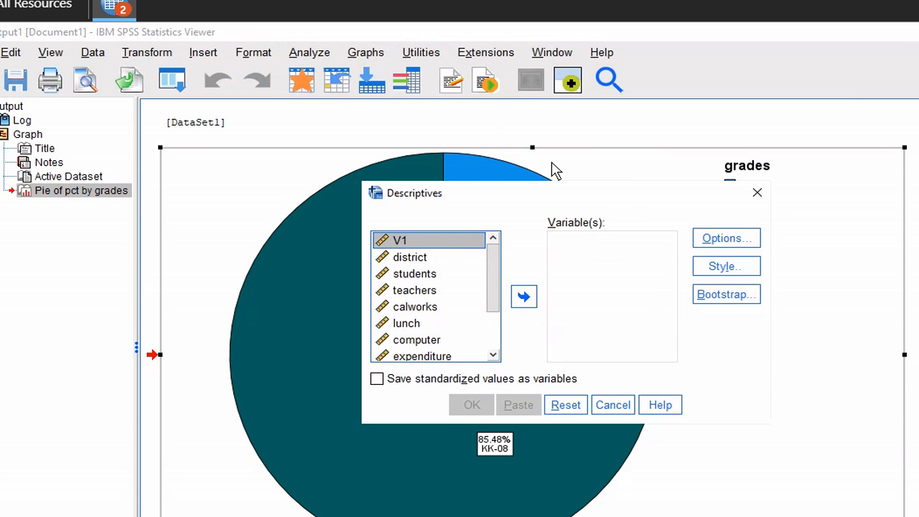
{"action": "left_click", "coordinate": [494, 337]}
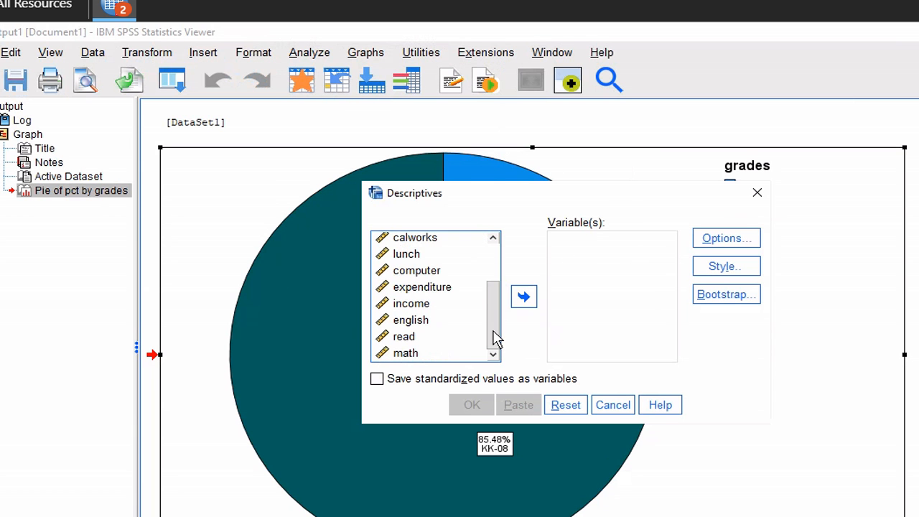
{"action": "left_click", "coordinate": [419, 341]}
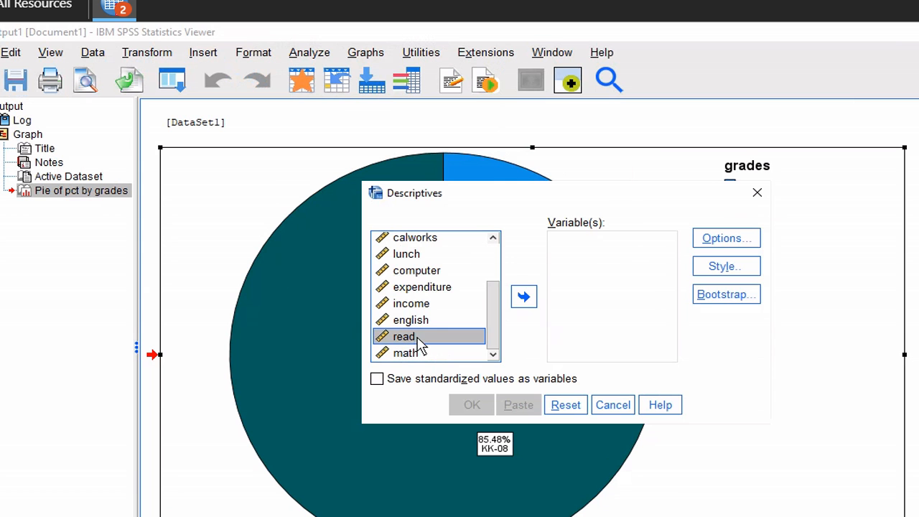
{"action": "left_click", "coordinate": [521, 301]}
{"action": "left_click", "coordinate": [428, 353]}
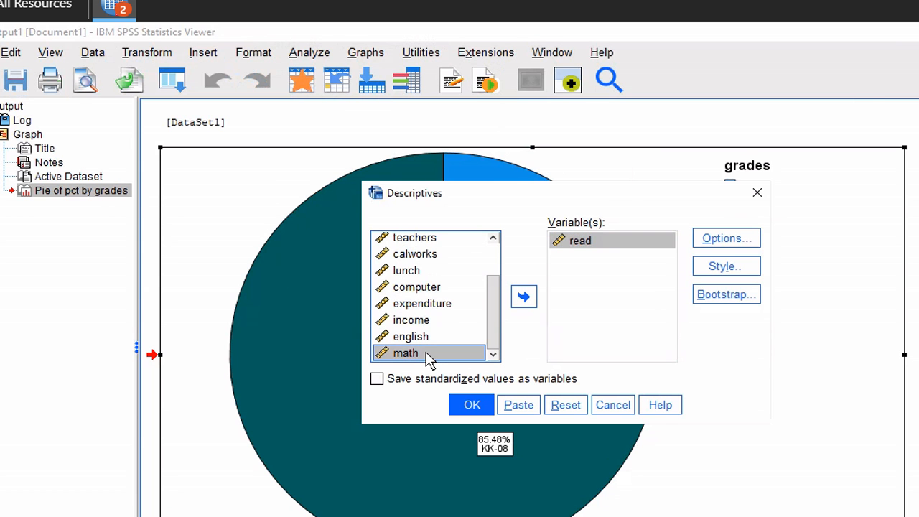
{"action": "left_click", "coordinate": [521, 302]}
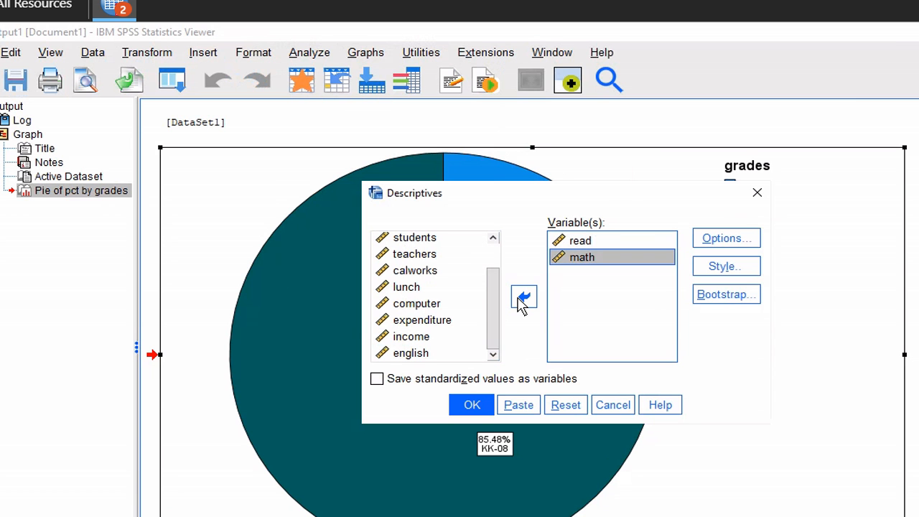
{"action": "left_click", "coordinate": [464, 407]}
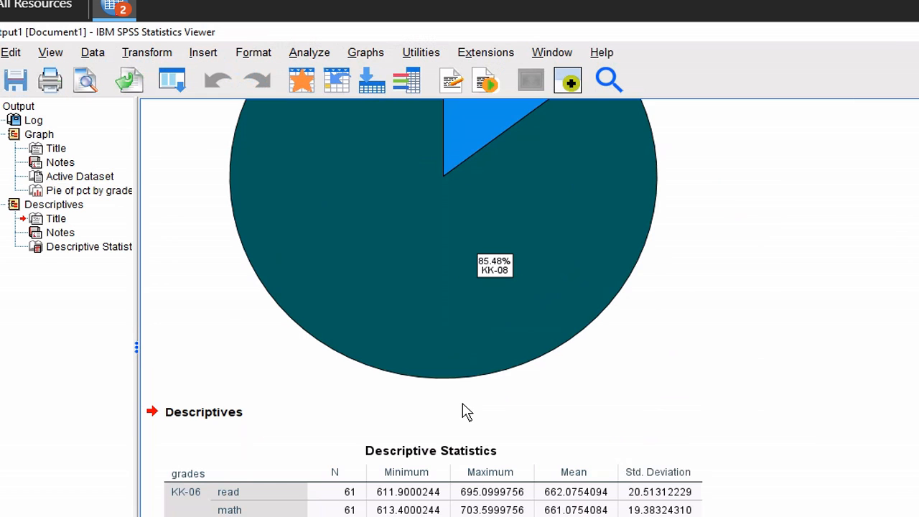
{"action": "scroll", "coordinate": [463, 410], "scroll_direction": "down", "scroll_amount": 1}
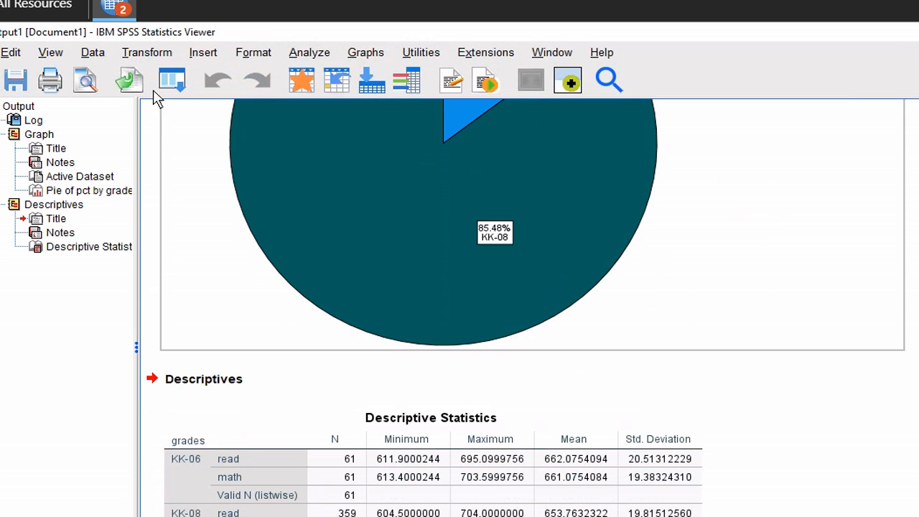
{"action": "left_click", "coordinate": [93, 52]}
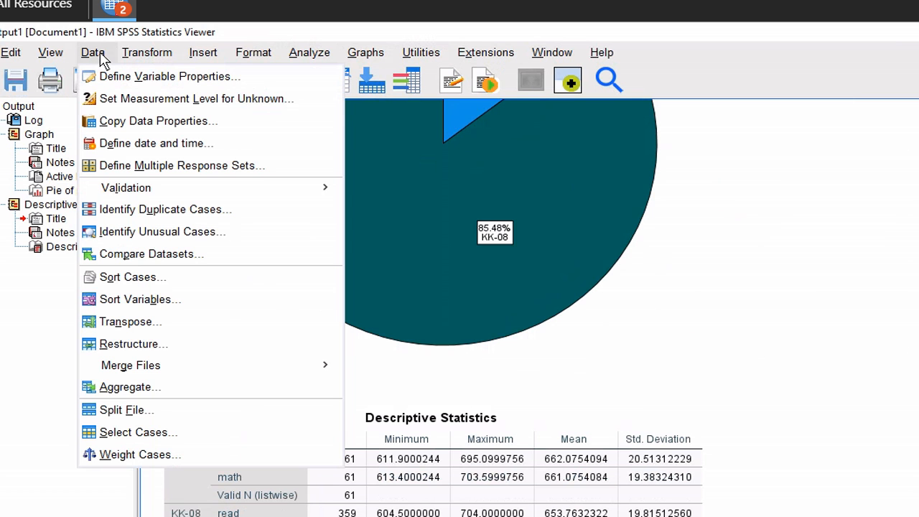
Set Split File back to 'Analyze all cases, do not create groups'
{"action": "left_click", "coordinate": [131, 411]}
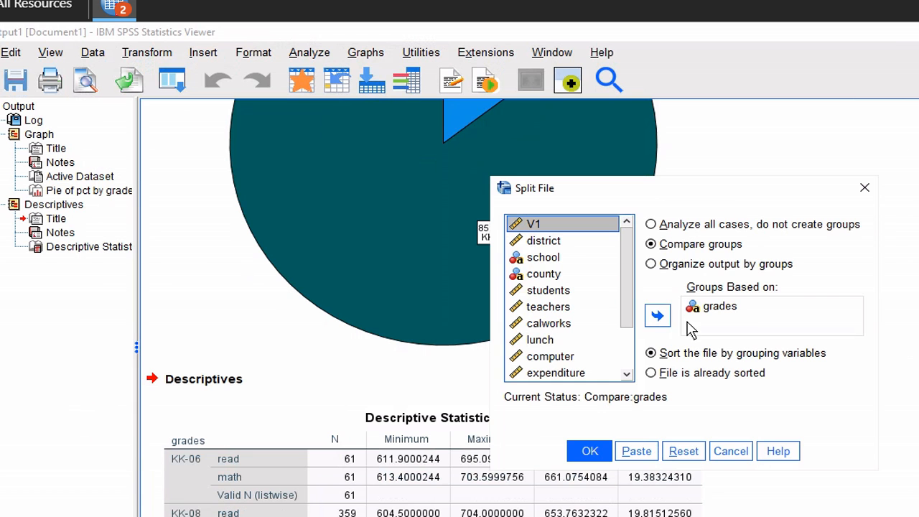
{"action": "left_click", "coordinate": [653, 223]}
{"action": "left_click", "coordinate": [589, 452]}
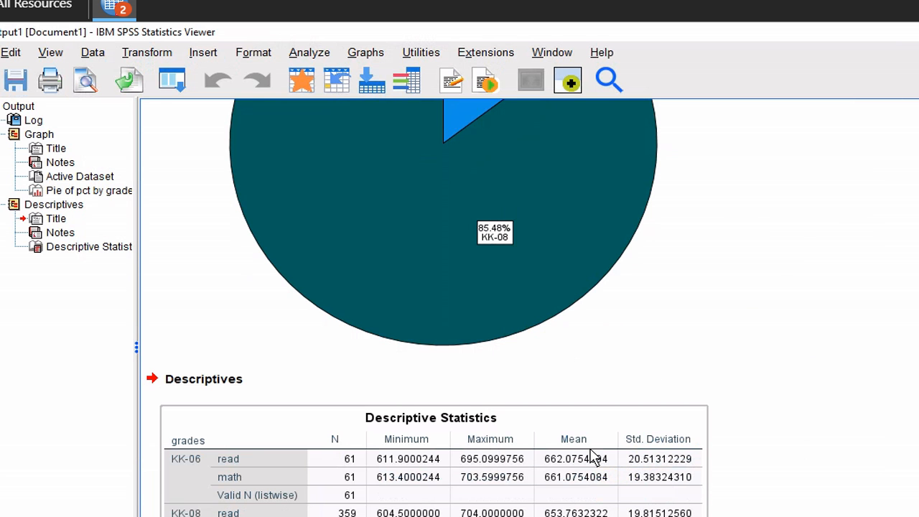
{"action": "left_click", "coordinate": [553, 34]}
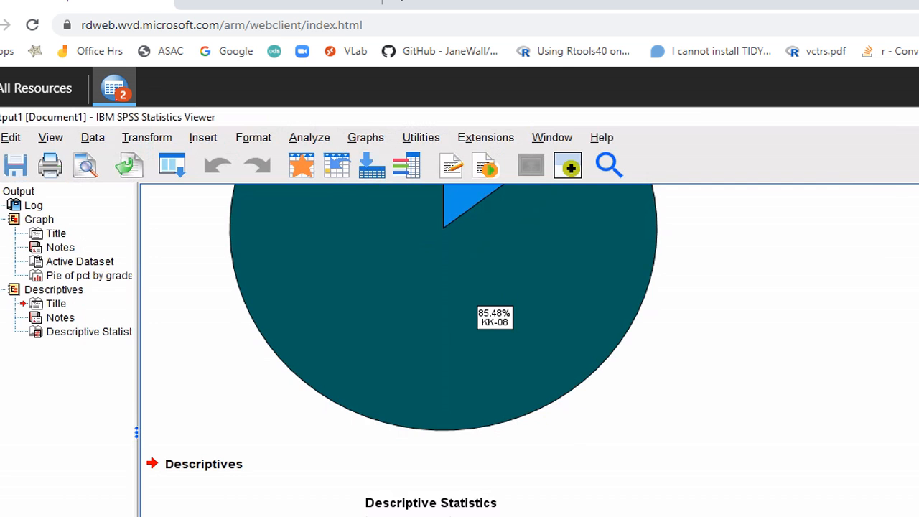
Read steps 6–10 in HW2.pdf, then return to the full-screen SPSS output
{"action": "key", "text": "alt+Tab"}
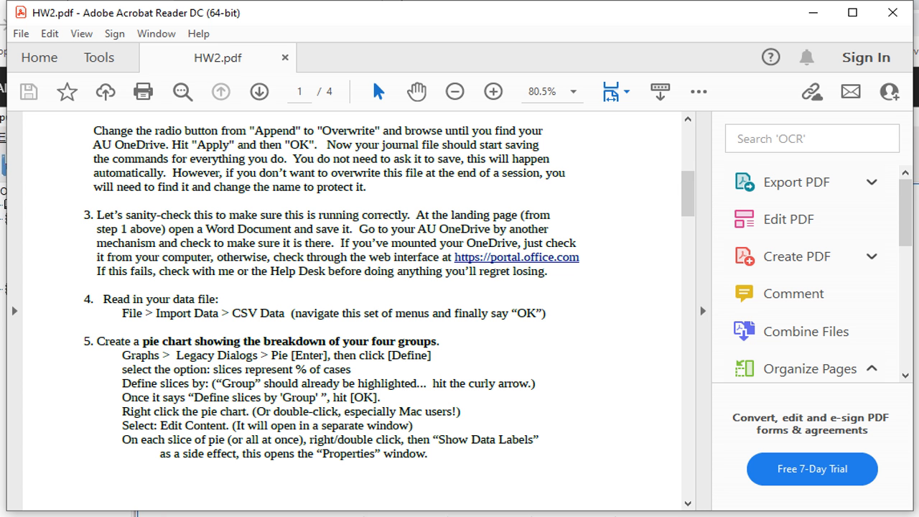
{"action": "scroll", "coordinate": [376, 321], "scroll_direction": "down", "scroll_amount": 1}
{"action": "scroll", "coordinate": [376, 327], "scroll_direction": "down", "scroll_amount": 9}
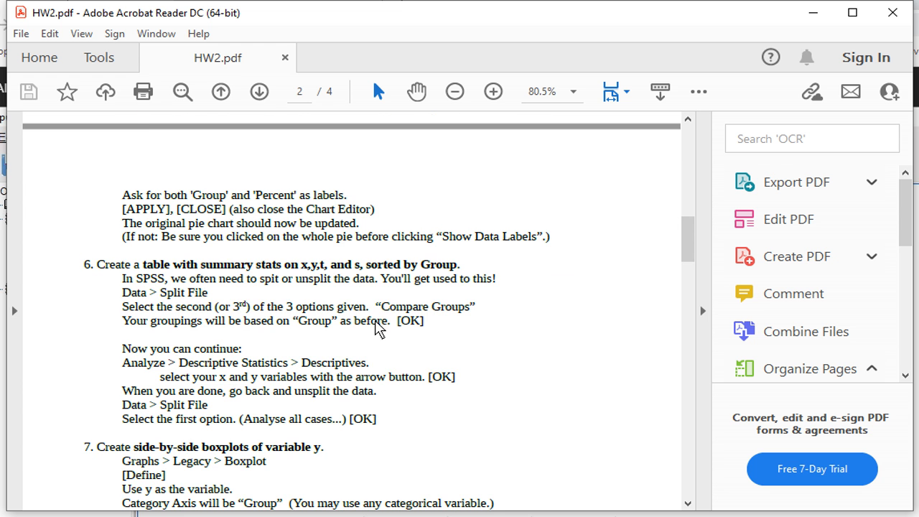
{"action": "scroll", "coordinate": [379, 328], "scroll_direction": "down", "scroll_amount": 5}
{"action": "scroll", "coordinate": [379, 329], "scroll_direction": "down", "scroll_amount": 2}
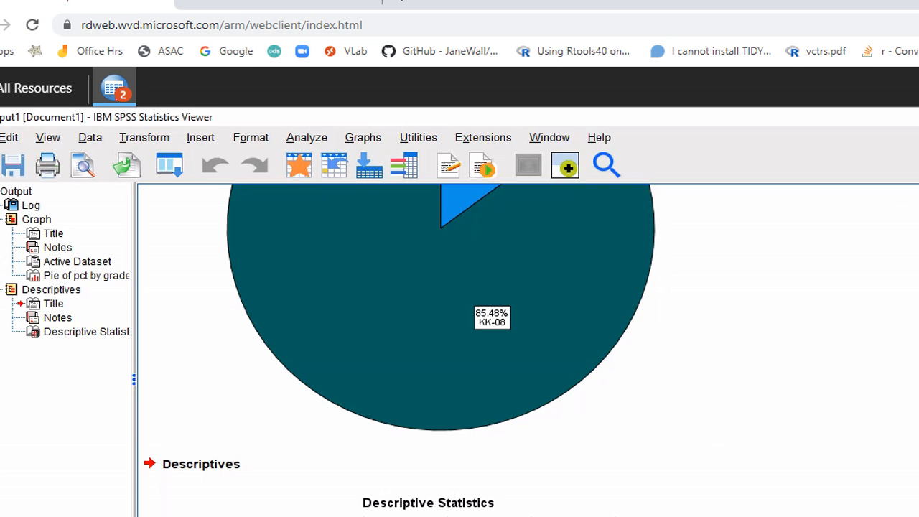
{"action": "key", "text": "F11"}
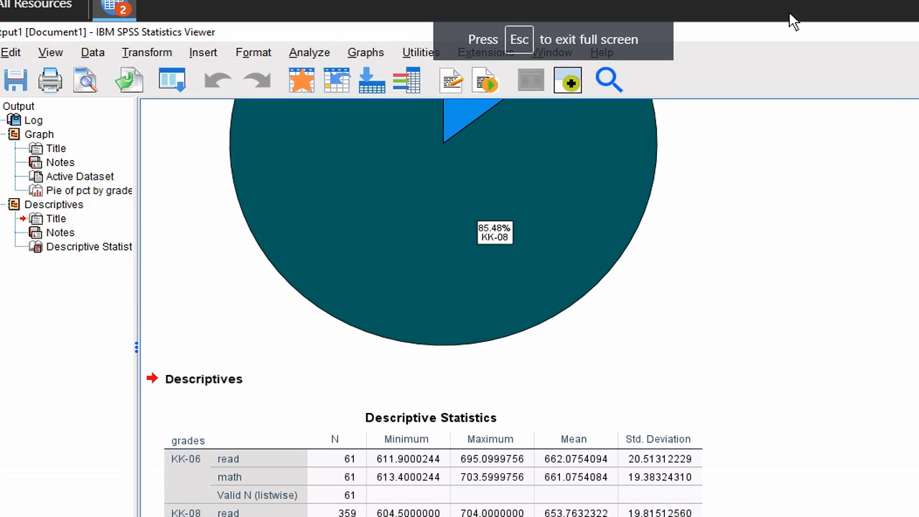
Create a simple legacy boxplot of math with grades on the category axis
{"action": "left_click", "coordinate": [380, 59]}
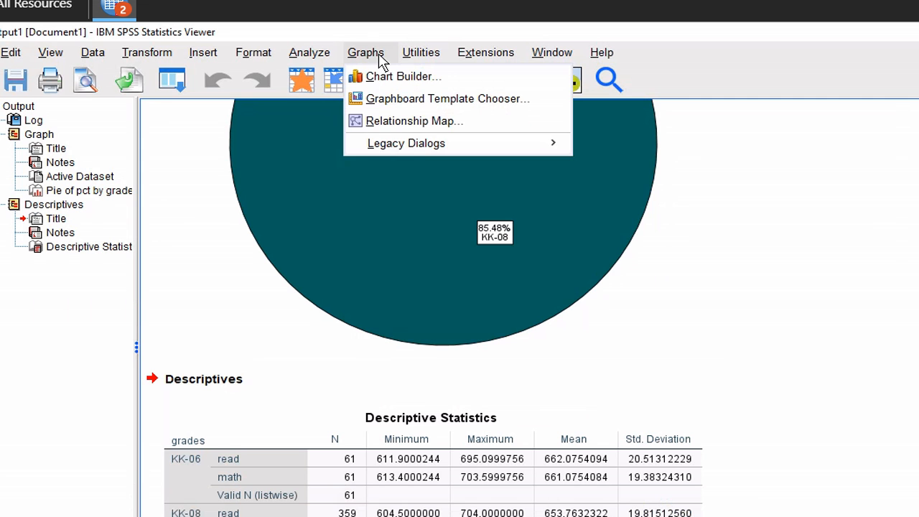
{"action": "mouse_move", "coordinate": [431, 143]}
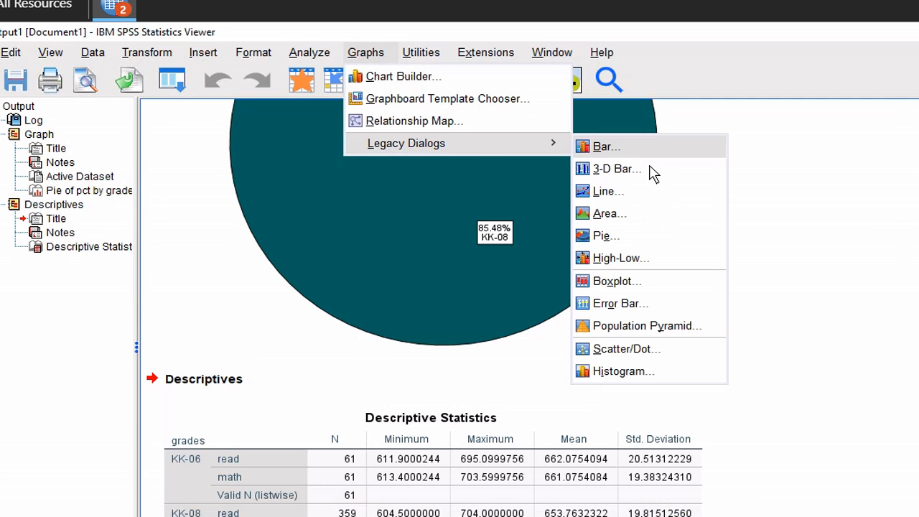
{"action": "left_click", "coordinate": [617, 281]}
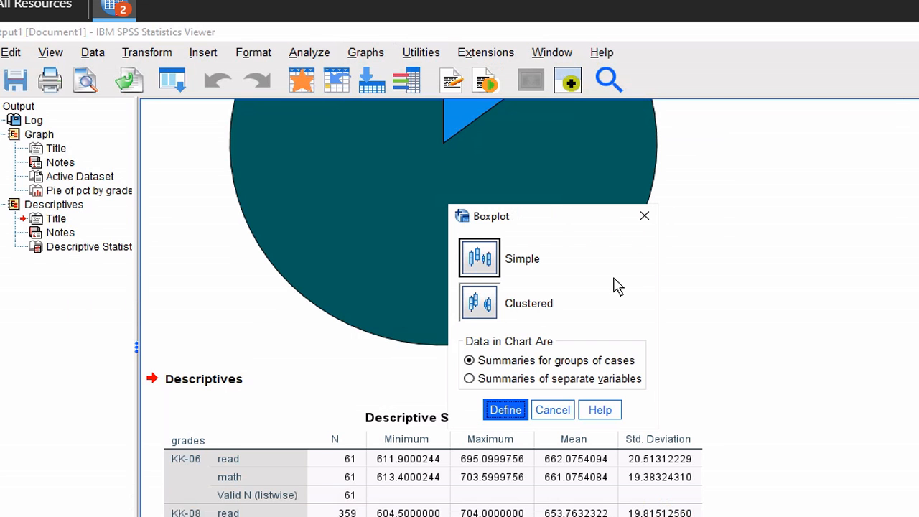
{"action": "left_click", "coordinate": [512, 411]}
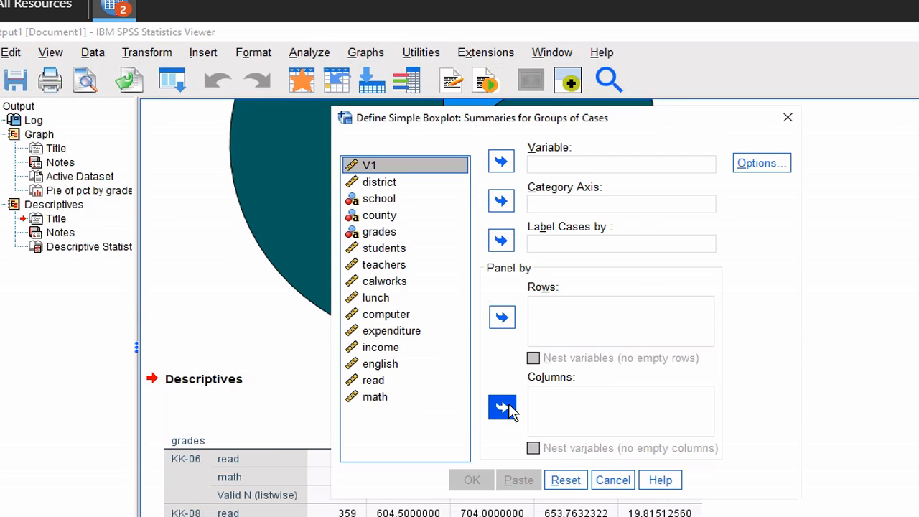
{"action": "left_click", "coordinate": [379, 399]}
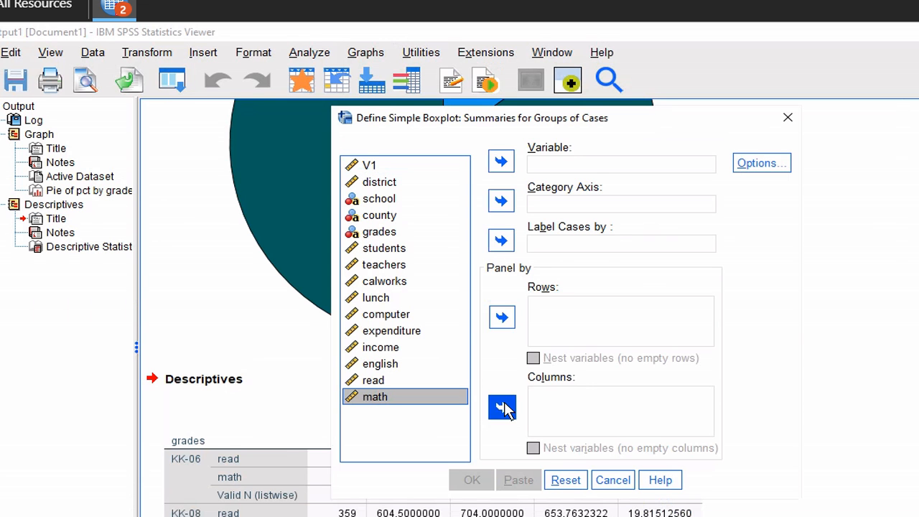
{"action": "left_click", "coordinate": [502, 162]}
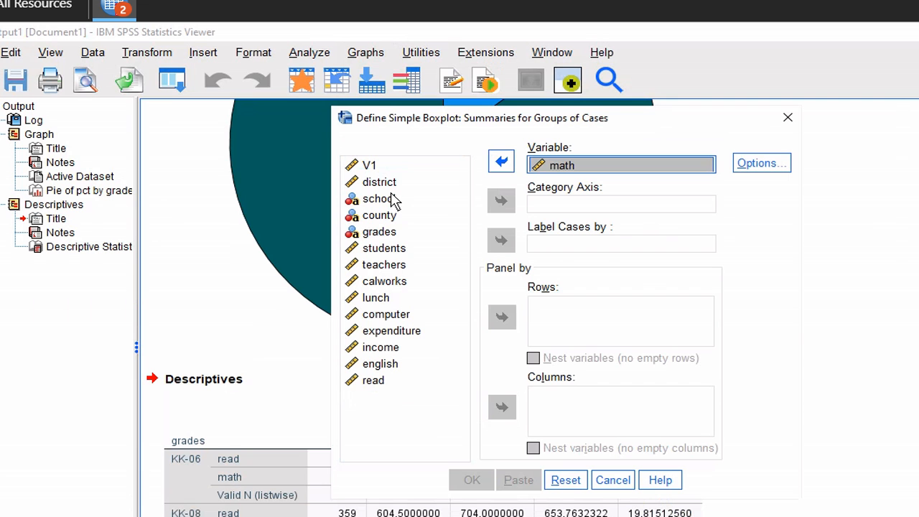
{"action": "left_click", "coordinate": [378, 234]}
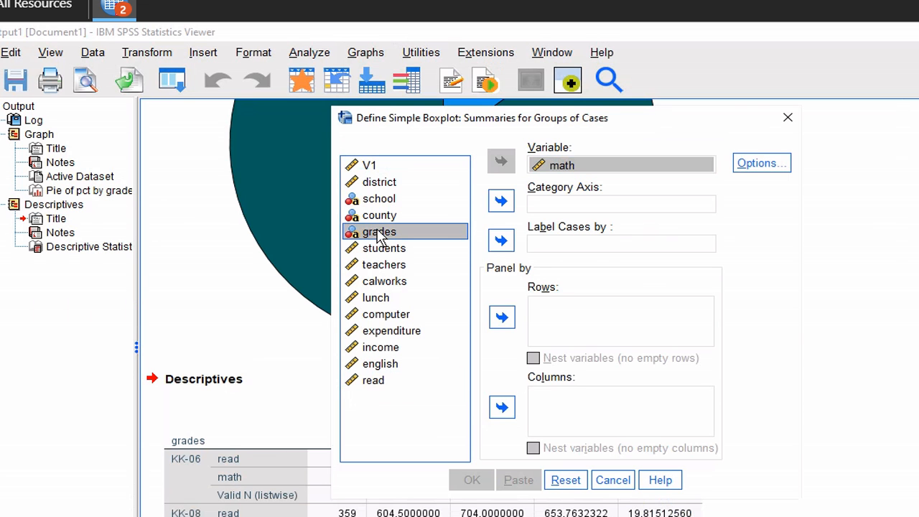
{"action": "left_click", "coordinate": [501, 202]}
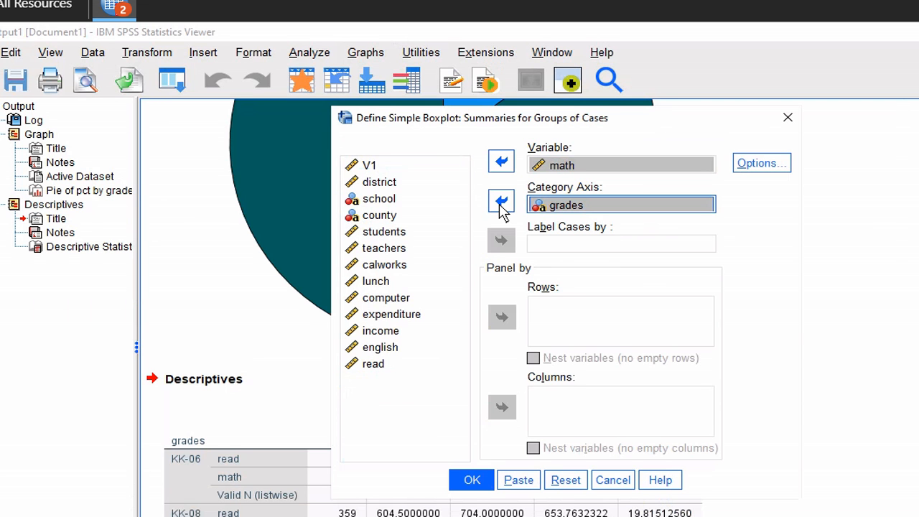
{"action": "left_click", "coordinate": [472, 480]}
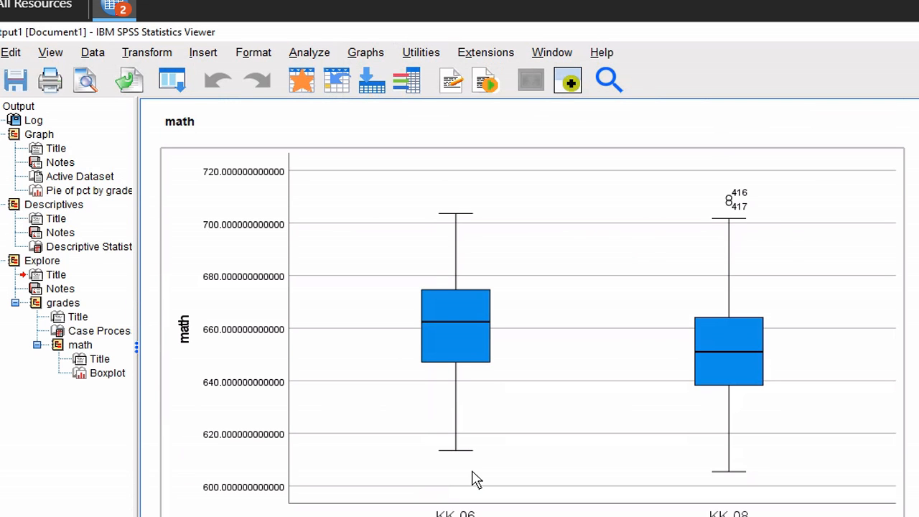
Create a legacy histogram of read with rows paneled by grades
{"action": "left_click", "coordinate": [375, 58]}
{"action": "mouse_move", "coordinate": [455, 143]}
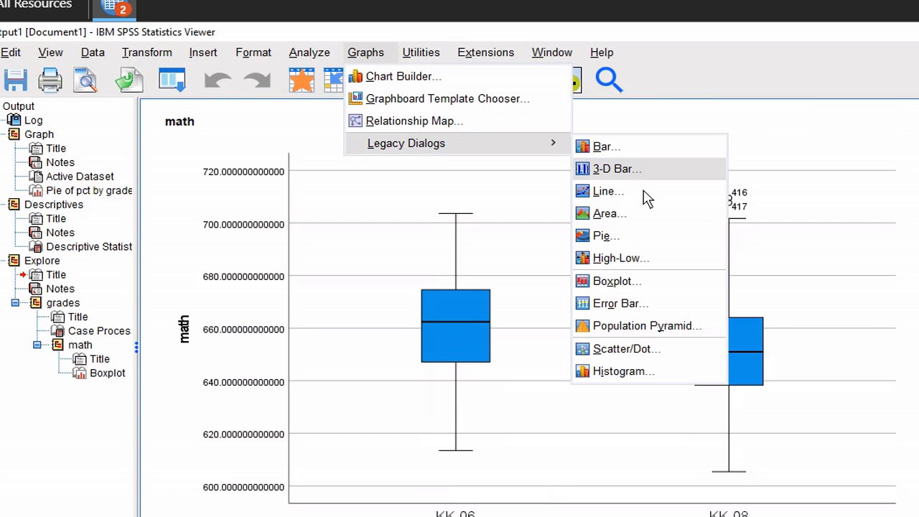
{"action": "left_click", "coordinate": [622, 372]}
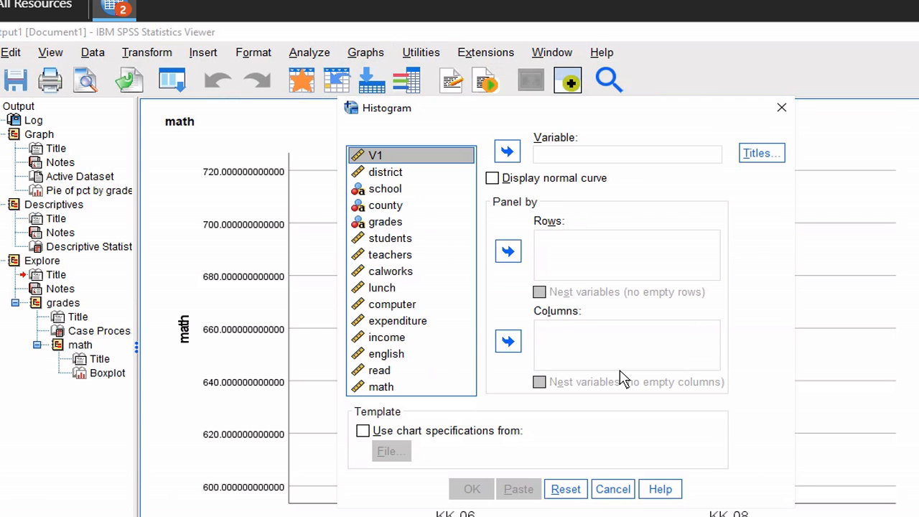
{"action": "left_click", "coordinate": [403, 372]}
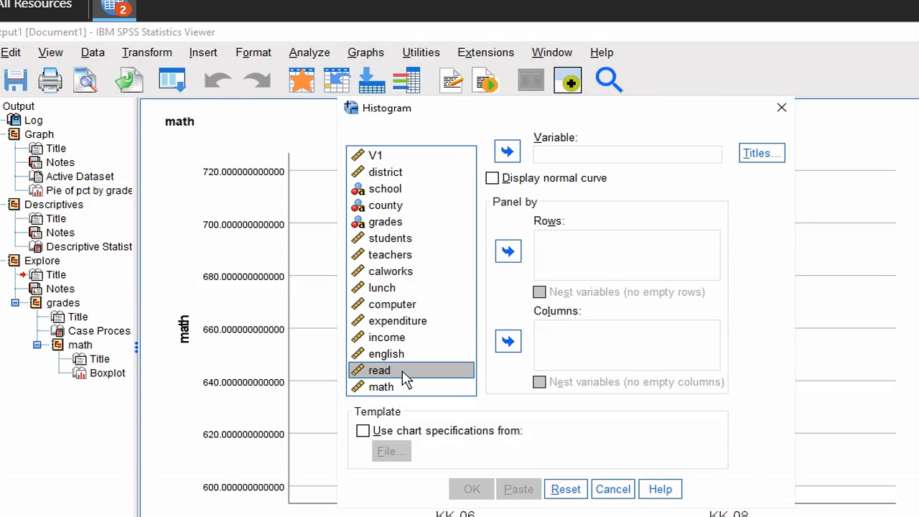
{"action": "left_click", "coordinate": [508, 152]}
{"action": "left_click", "coordinate": [401, 223]}
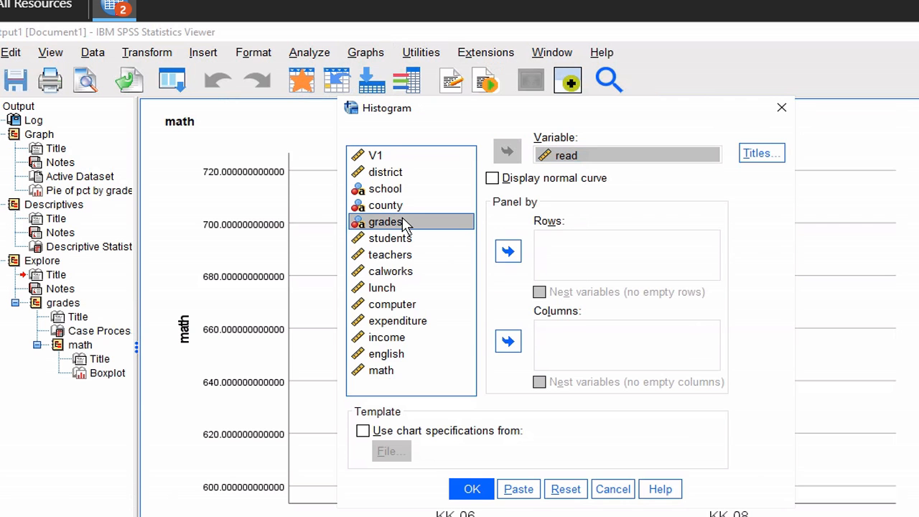
{"action": "left_click", "coordinate": [509, 252]}
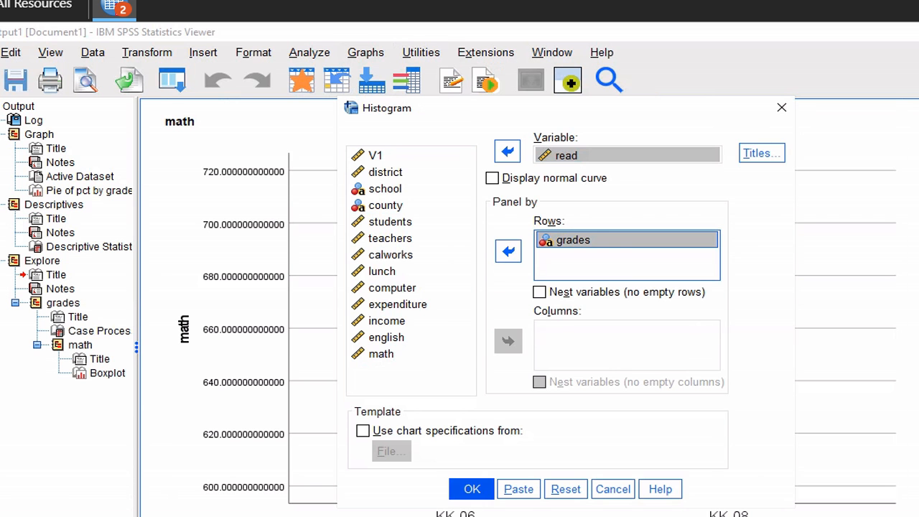
{"action": "left_click", "coordinate": [468, 489]}
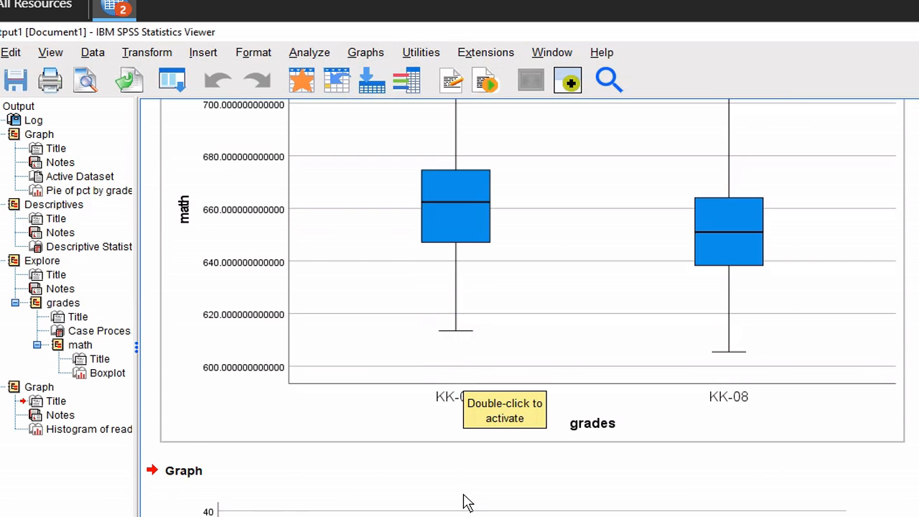
{"action": "scroll", "coordinate": [465, 503], "scroll_direction": "down", "scroll_amount": 3}
{"action": "scroll", "coordinate": [466, 503], "scroll_direction": "down", "scroll_amount": 3}
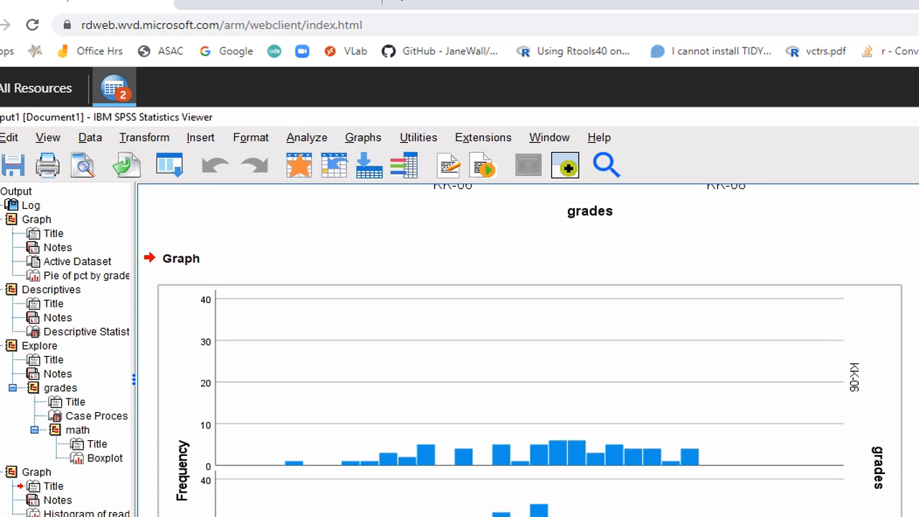
{"action": "key", "text": "alt+Tab"}
{"action": "scroll", "coordinate": [435, 370], "scroll_direction": "down", "scroll_amount": 3}
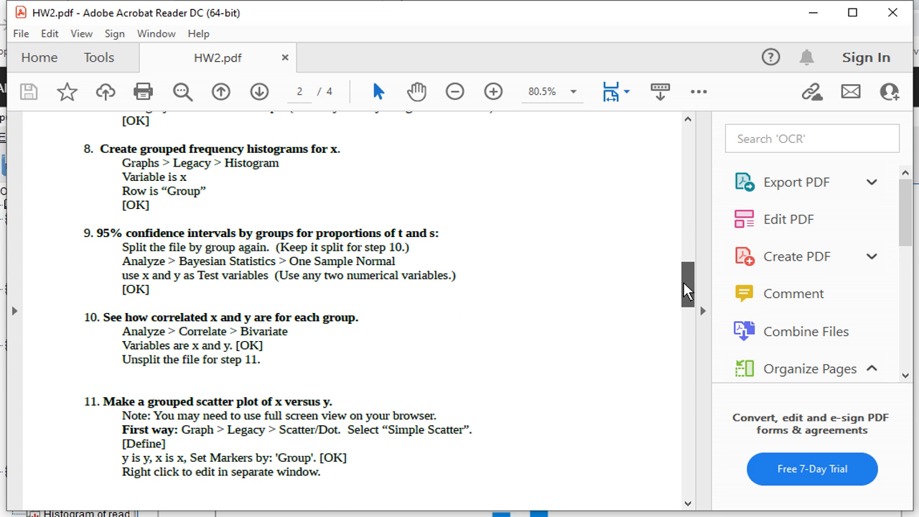
{"action": "left_click_drag", "start_coordinate": [686, 284], "coordinate": [686, 301]}
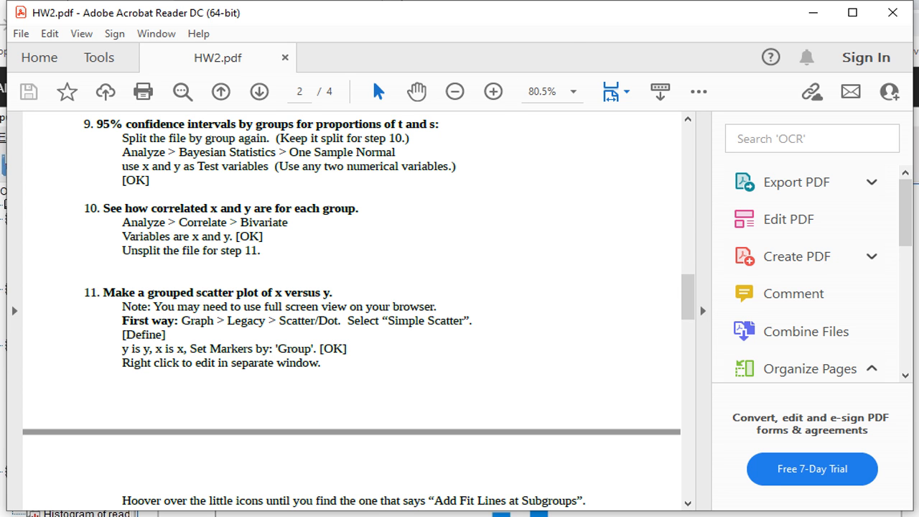
{"action": "left_click", "coordinate": [598, 2]}
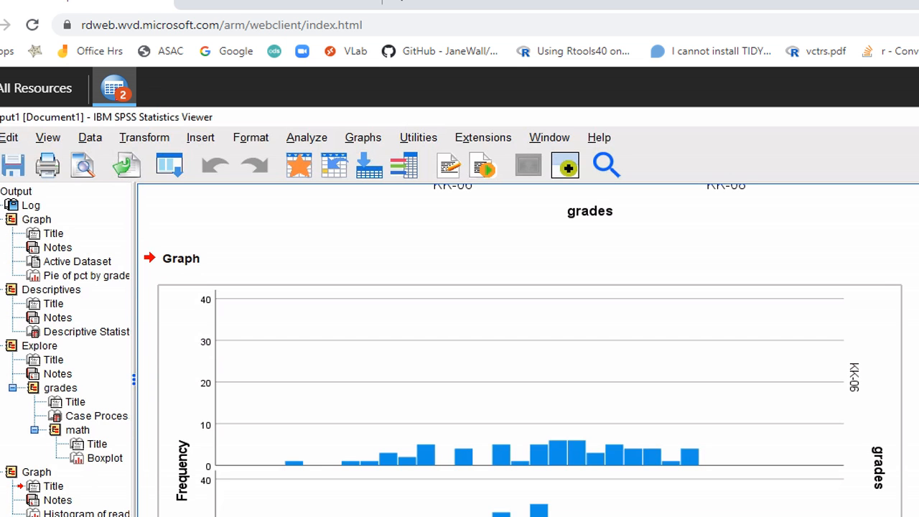
Run Bayesian One Sample Normal inference with read as the test variable
{"action": "key", "text": "F11"}
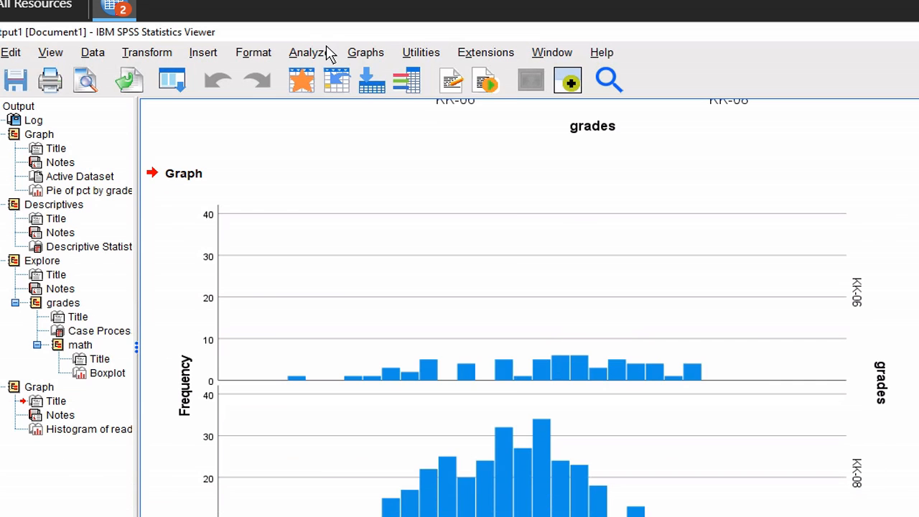
{"action": "left_click", "coordinate": [303, 54]}
{"action": "mouse_move", "coordinate": [359, 158]}
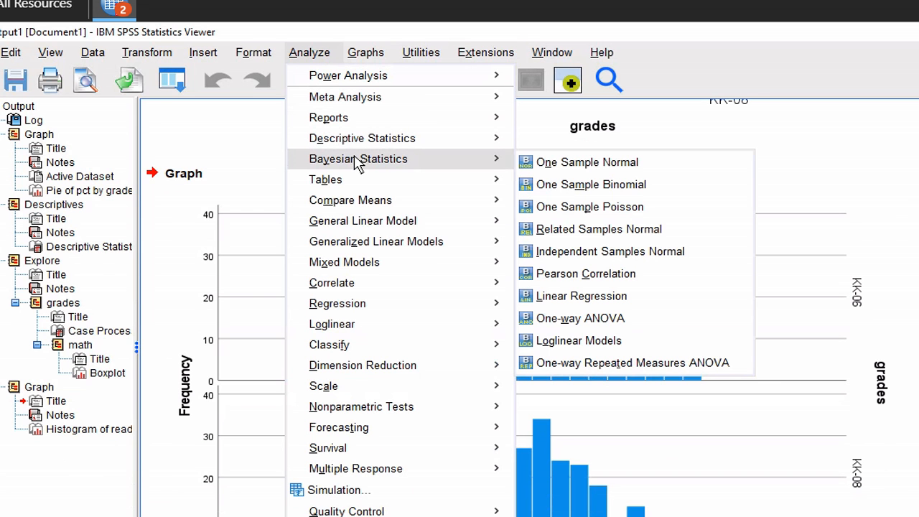
{"action": "left_click", "coordinate": [548, 163]}
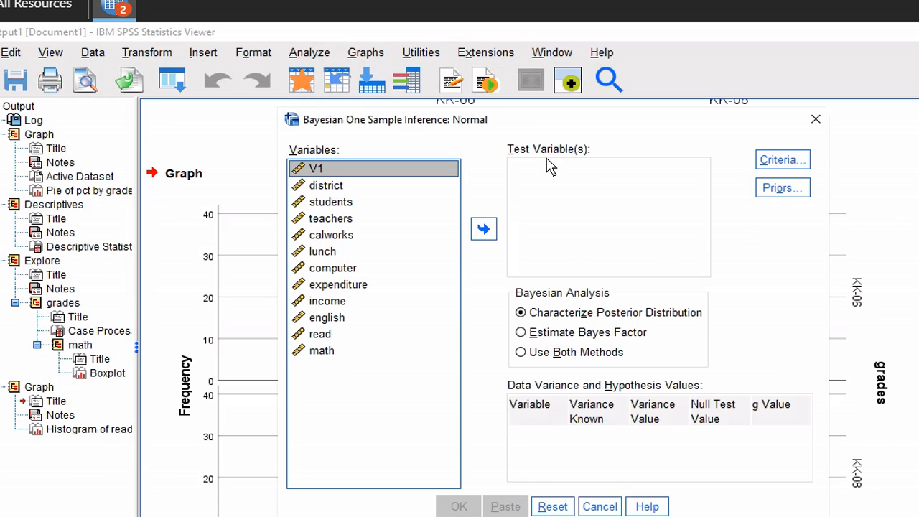
{"action": "left_click", "coordinate": [318, 336]}
{"action": "left_click", "coordinate": [486, 237]}
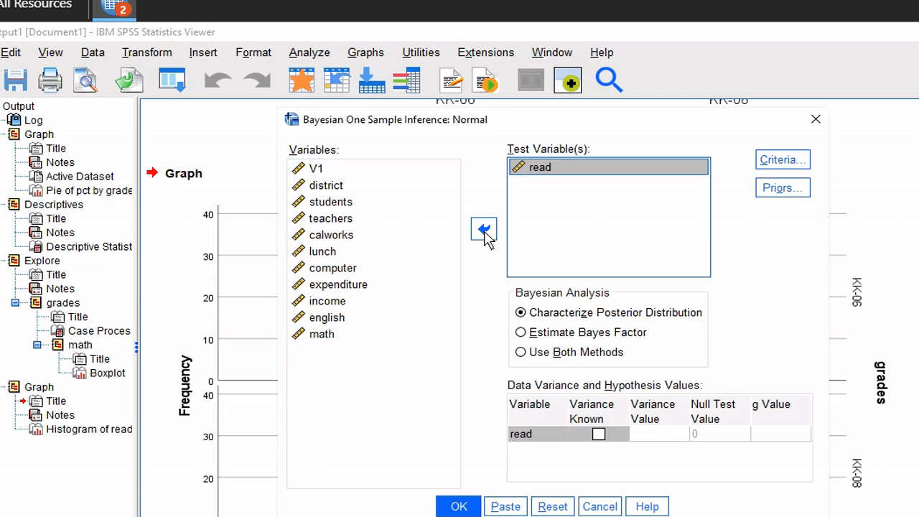
{"action": "left_click", "coordinate": [459, 507]}
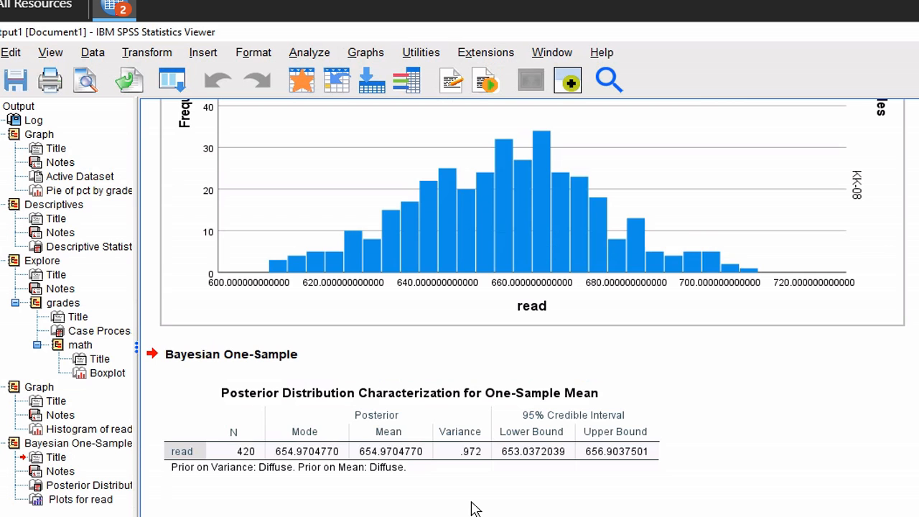
{"action": "scroll", "coordinate": [474, 508], "scroll_direction": "down", "scroll_amount": 2}
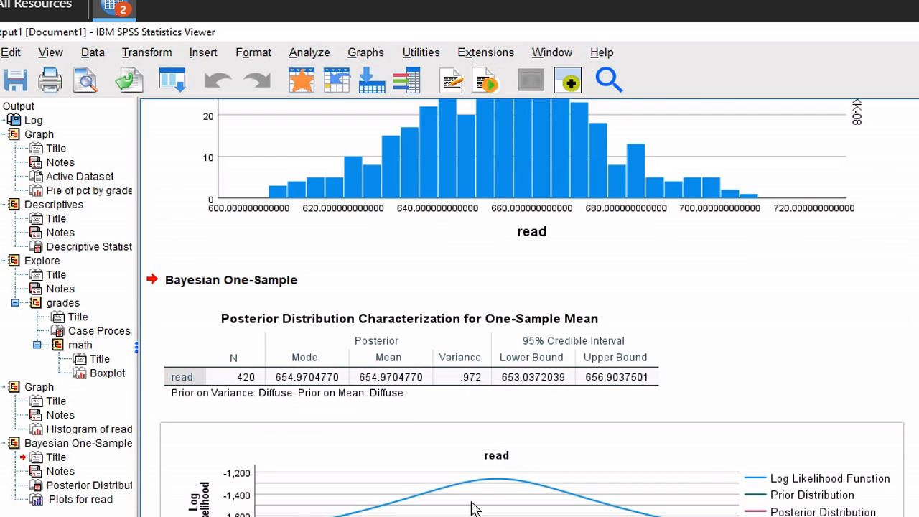
{"action": "scroll", "coordinate": [474, 508], "scroll_direction": "down", "scroll_amount": 2}
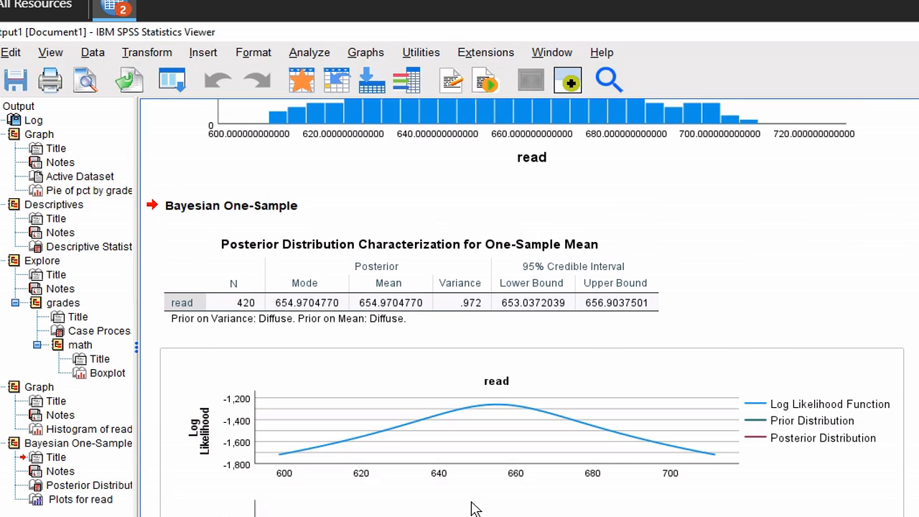
{"action": "scroll", "coordinate": [474, 509], "scroll_direction": "down", "scroll_amount": 2}
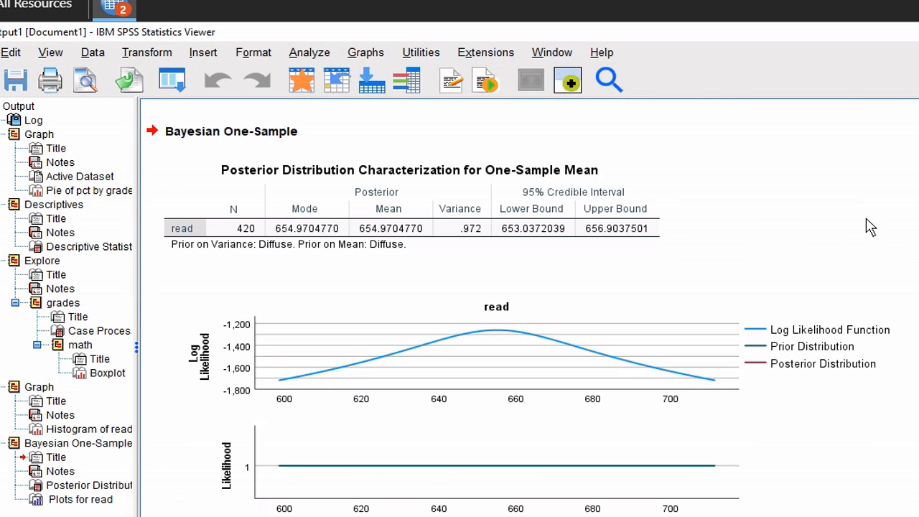
Split the data file with Compare groups by grades
{"action": "left_click", "coordinate": [92, 56]}
{"action": "left_click", "coordinate": [127, 411]}
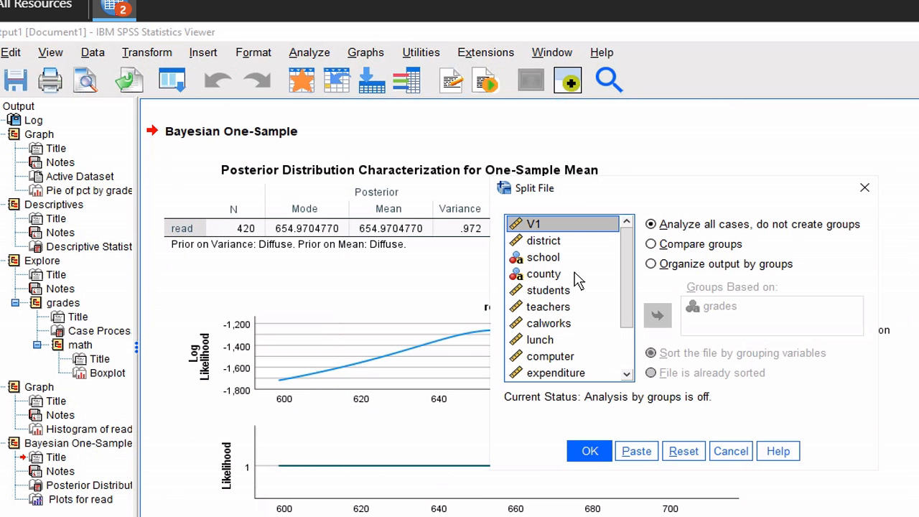
{"action": "left_click", "coordinate": [653, 244]}
{"action": "left_click", "coordinate": [598, 450]}
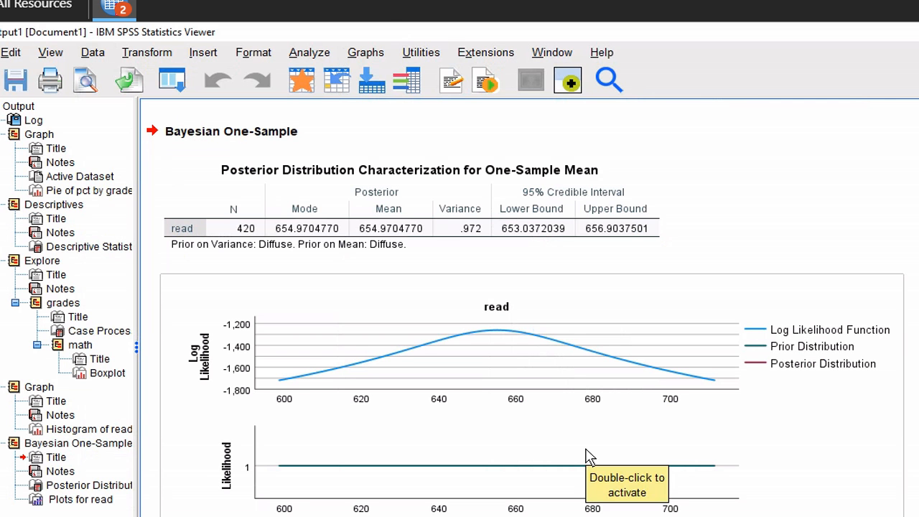
{"action": "left_click", "coordinate": [311, 53]}
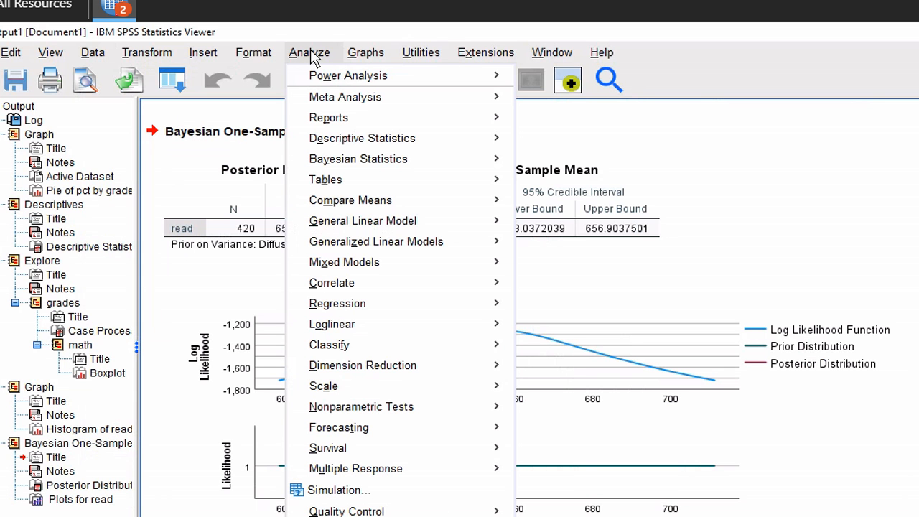
Rerun Bayesian One Sample Normal on read, getting separate posteriors for KK-06 and KK-08
{"action": "mouse_move", "coordinate": [351, 163]}
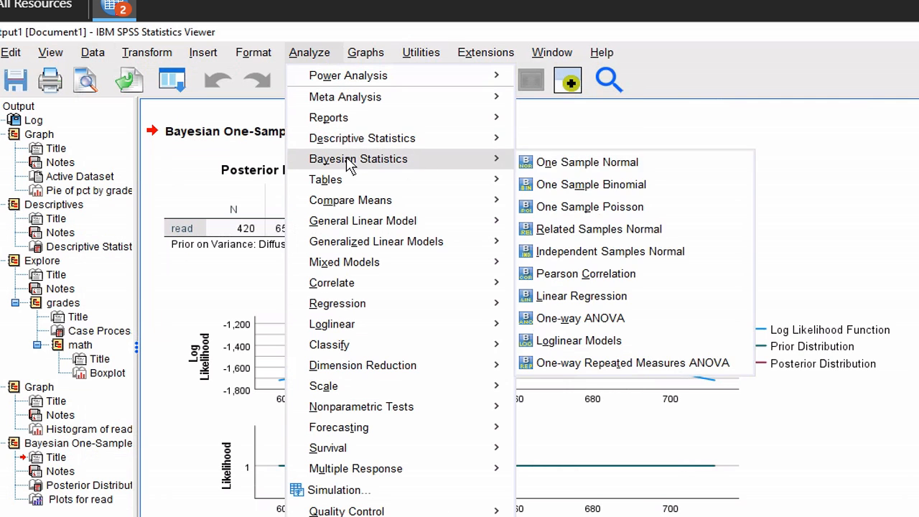
{"action": "left_click", "coordinate": [564, 162]}
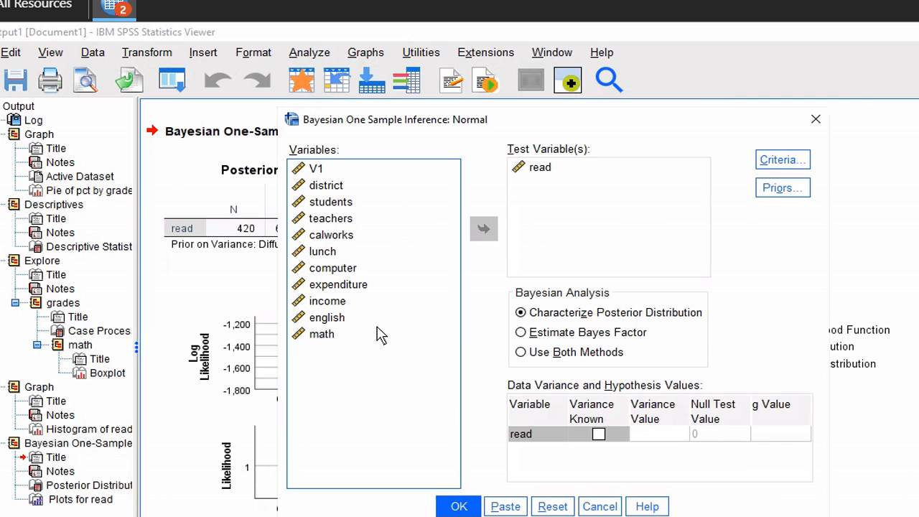
{"action": "left_click", "coordinate": [463, 506]}
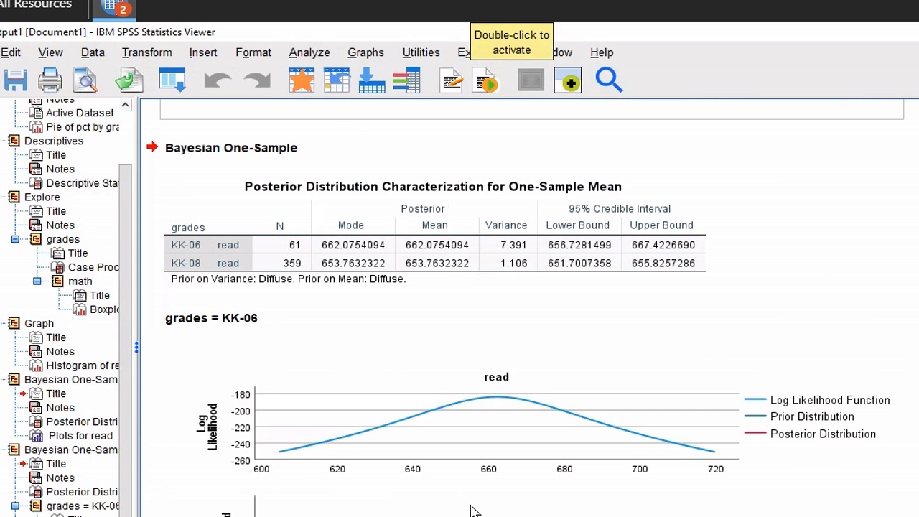
{"action": "left_click", "coordinate": [471, 510]}
{"action": "left_click", "coordinate": [406, 283]}
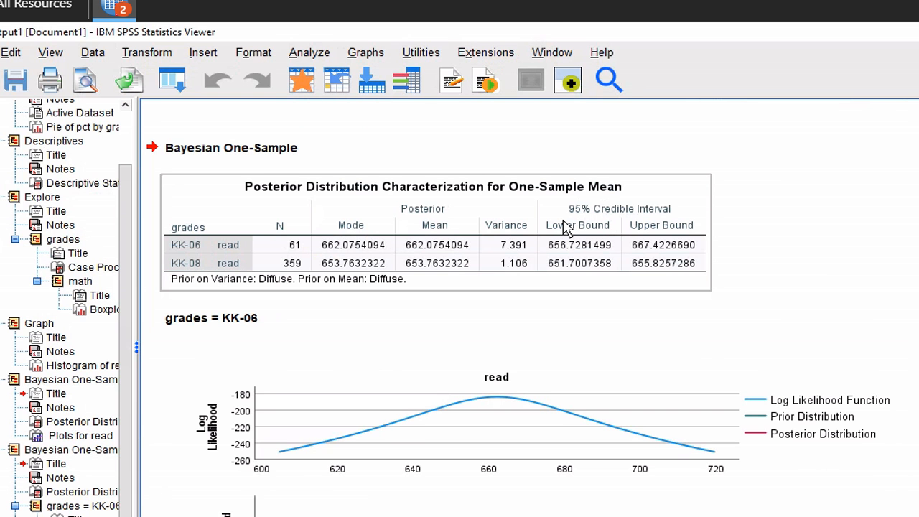
{"action": "scroll", "coordinate": [864, 308], "scroll_direction": "up", "scroll_amount": 15}
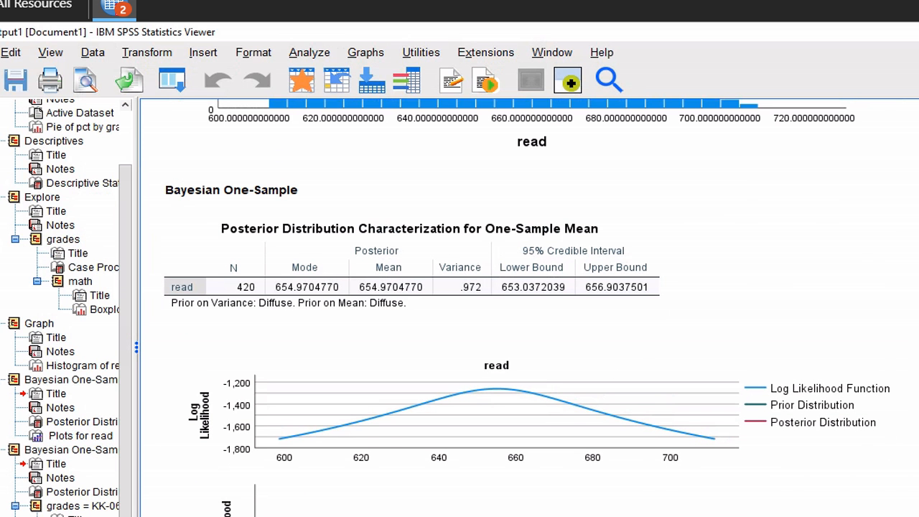
{"action": "scroll", "coordinate": [528, 309], "scroll_direction": "up", "scroll_amount": 8}
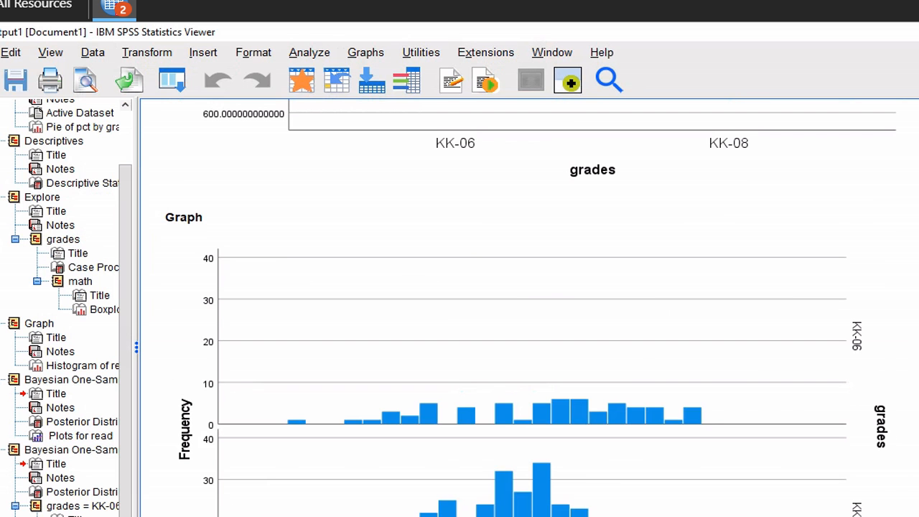
{"action": "scroll", "coordinate": [528, 309], "scroll_direction": "down", "scroll_amount": 8}
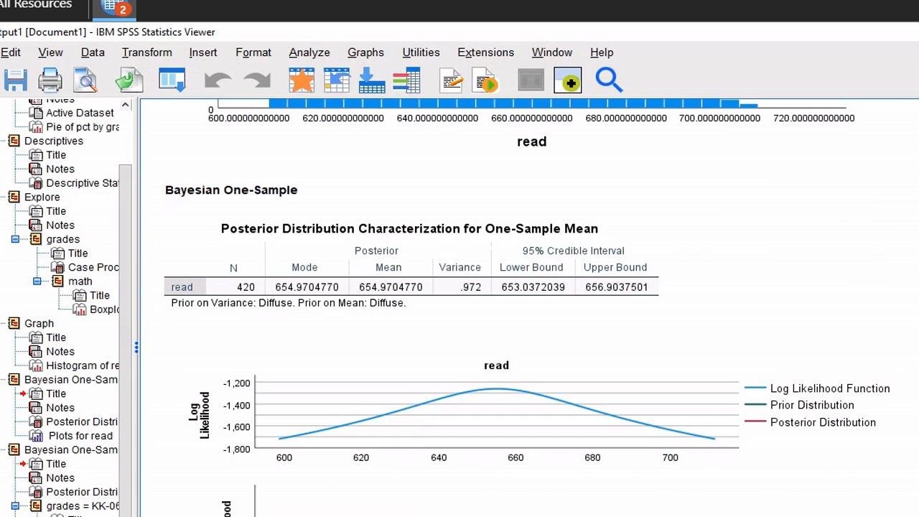
{"action": "scroll", "coordinate": [527, 308], "scroll_direction": "down", "scroll_amount": 10}
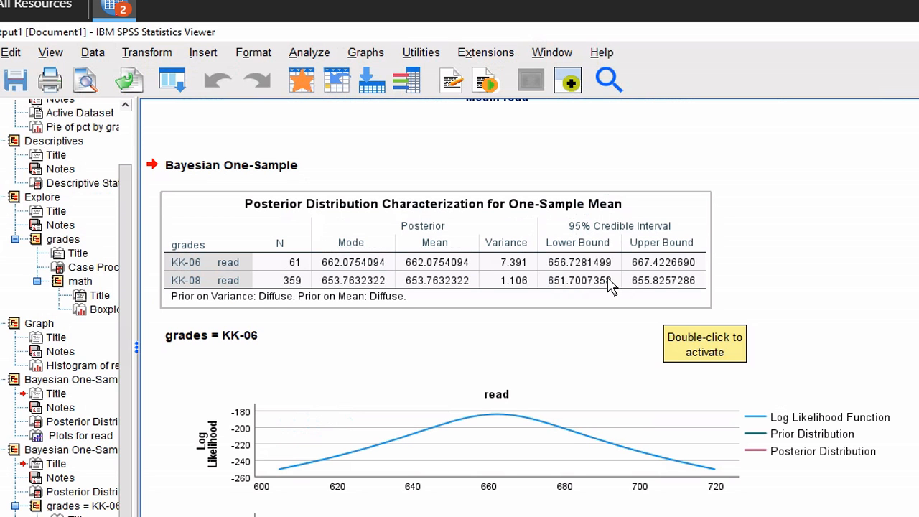
{"action": "left_click", "coordinate": [819, 294]}
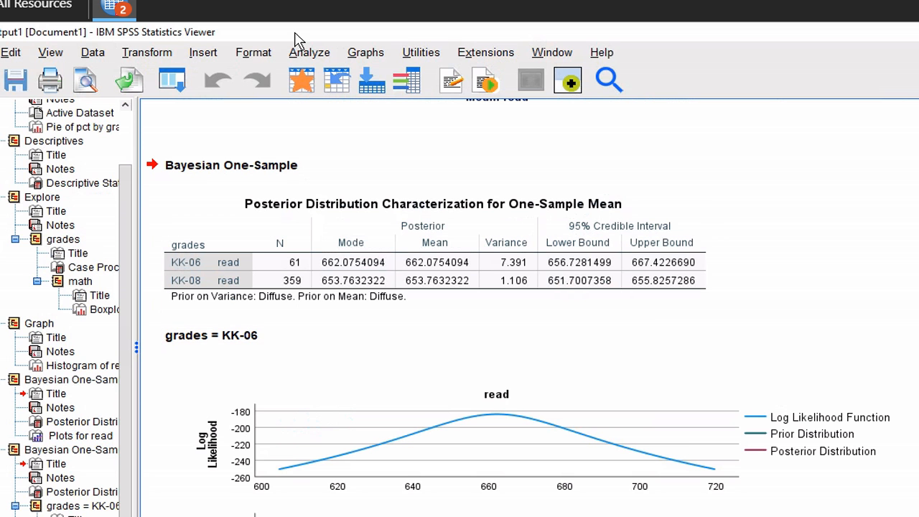
{"action": "left_click", "coordinate": [307, 56]}
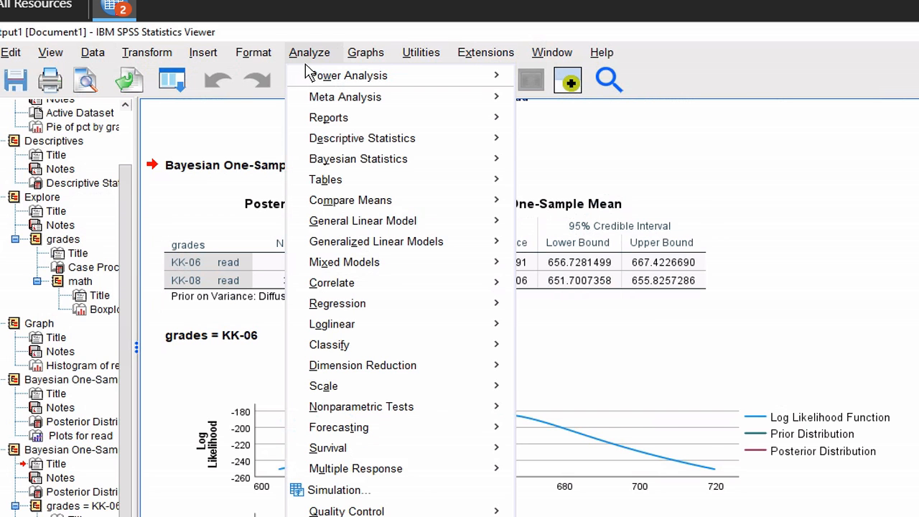
Run Bivariate Pearson correlations between read and math for each grades group
{"action": "mouse_move", "coordinate": [413, 287]}
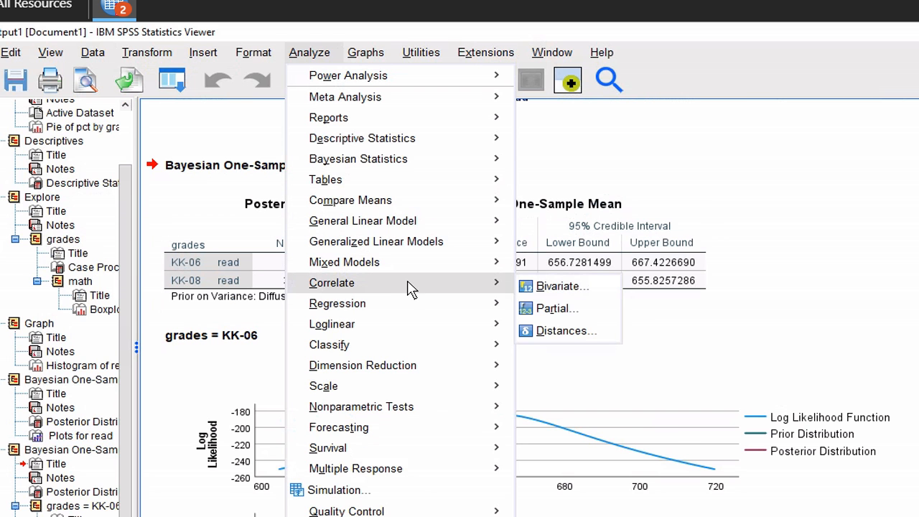
{"action": "left_click", "coordinate": [582, 290]}
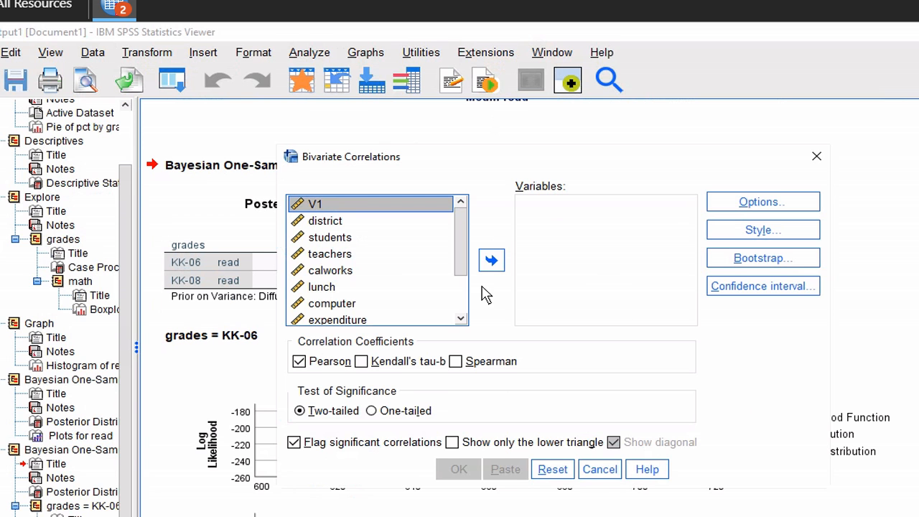
{"action": "left_click", "coordinate": [464, 302]}
{"action": "left_click", "coordinate": [383, 301]}
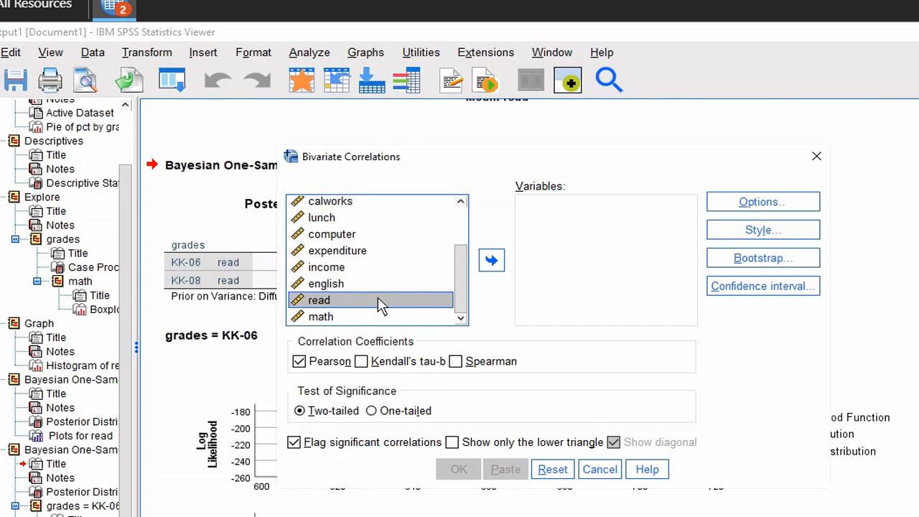
{"action": "left_click", "coordinate": [492, 267]}
{"action": "left_click", "coordinate": [351, 322]}
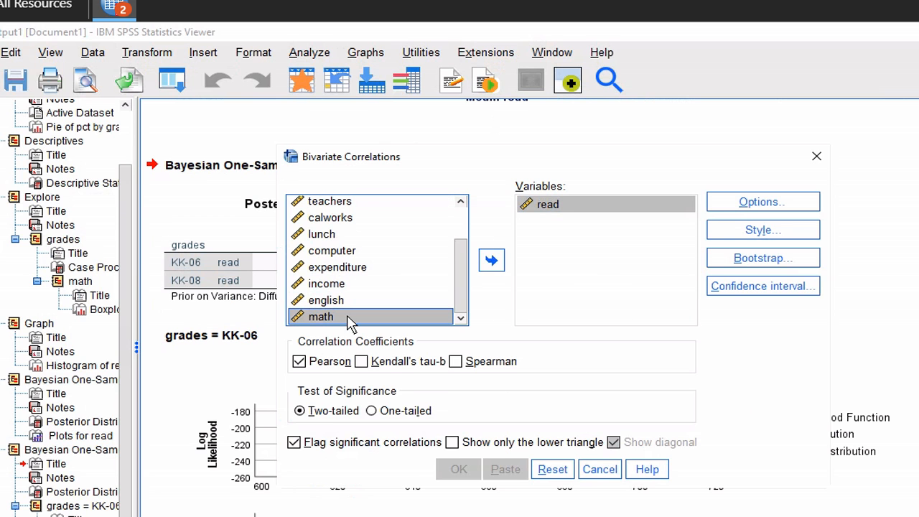
{"action": "left_click", "coordinate": [492, 262]}
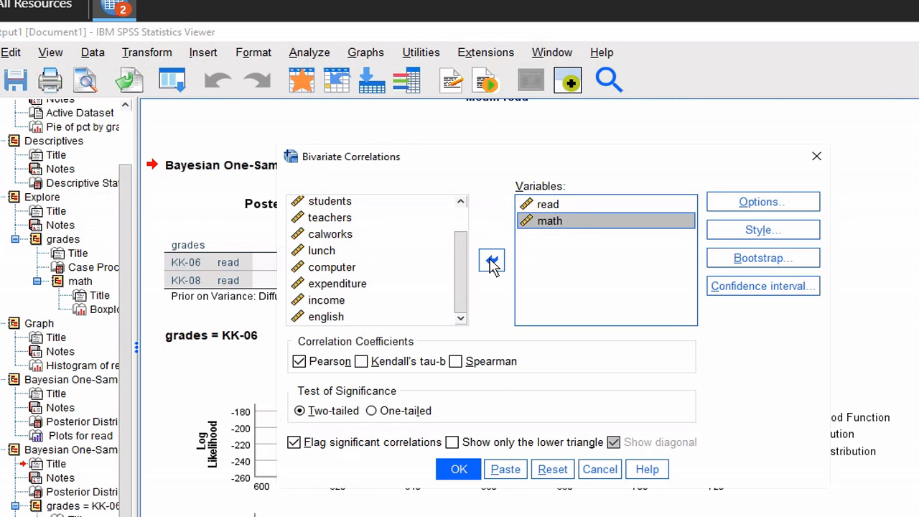
{"action": "left_click", "coordinate": [457, 474]}
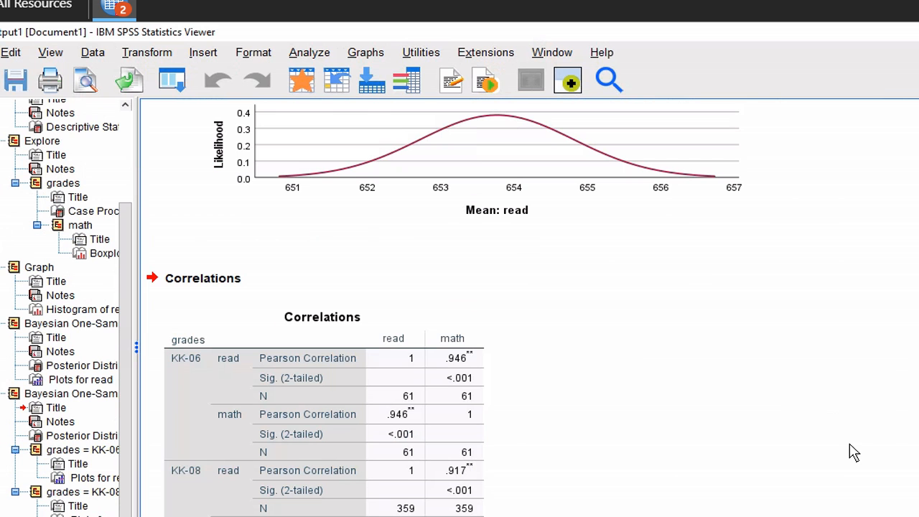
{"action": "left_click", "coordinate": [460, 355]}
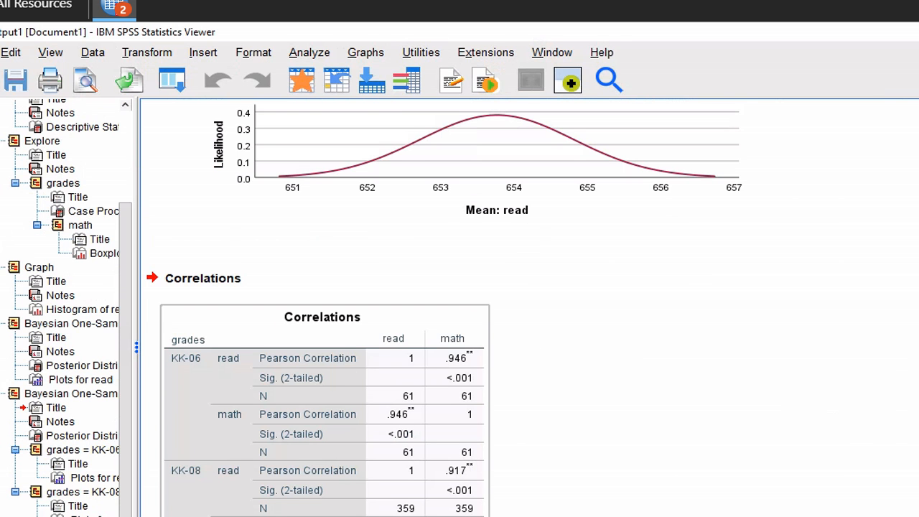
{"action": "left_click", "coordinate": [566, 442]}
{"action": "left_click", "coordinate": [470, 480]}
{"action": "left_click", "coordinate": [563, 406]}
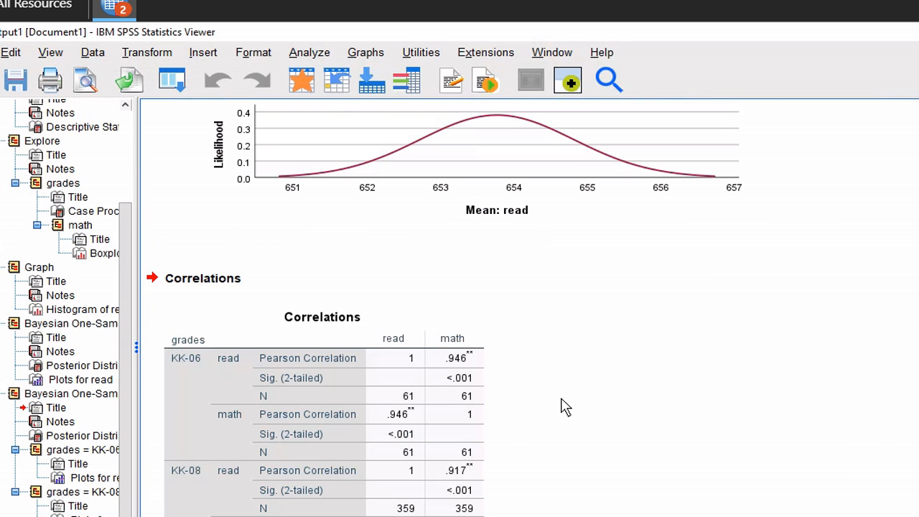
{"action": "left_click", "coordinate": [424, 360]}
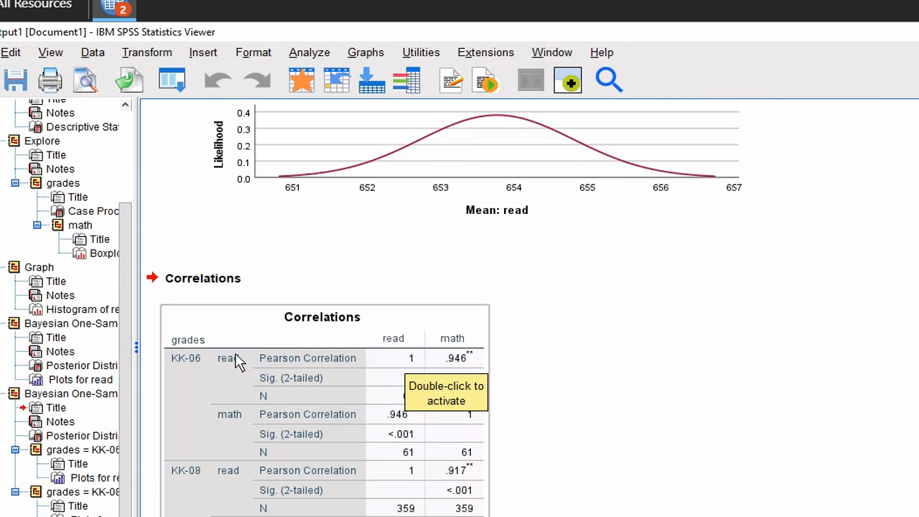
{"action": "left_click", "coordinate": [641, 425]}
{"action": "left_click", "coordinate": [302, 404]}
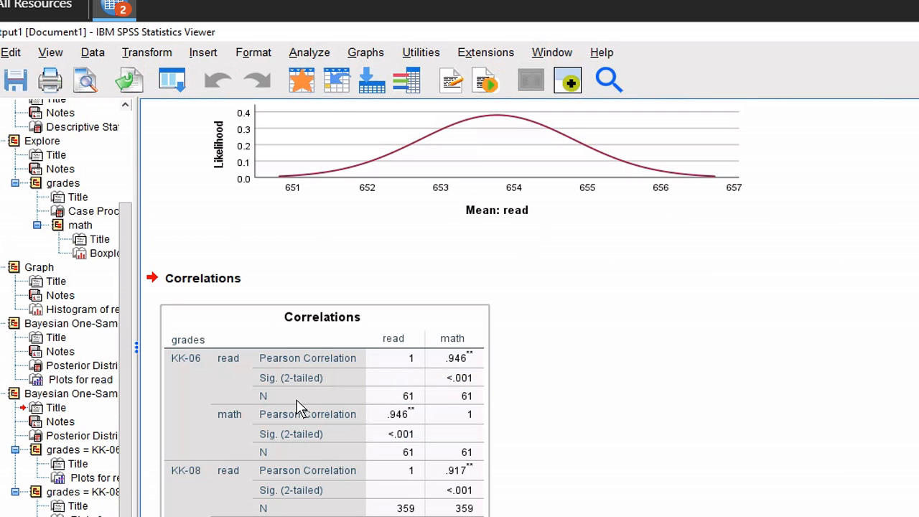
{"action": "left_click", "coordinate": [640, 424]}
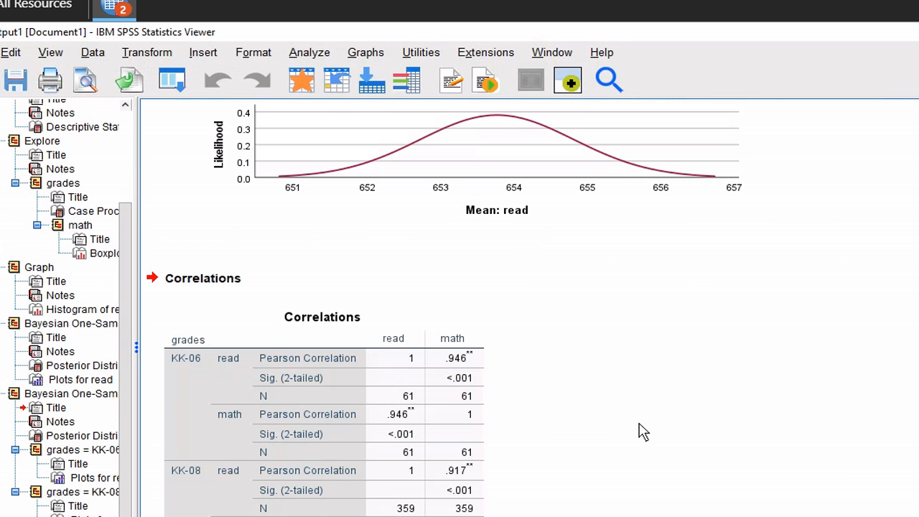
{"action": "left_click", "coordinate": [96, 56]}
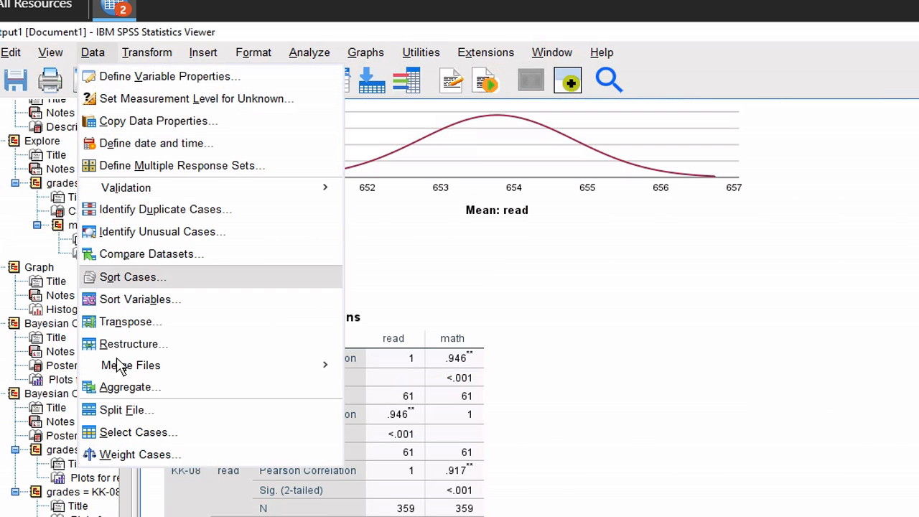
{"action": "left_click", "coordinate": [118, 411]}
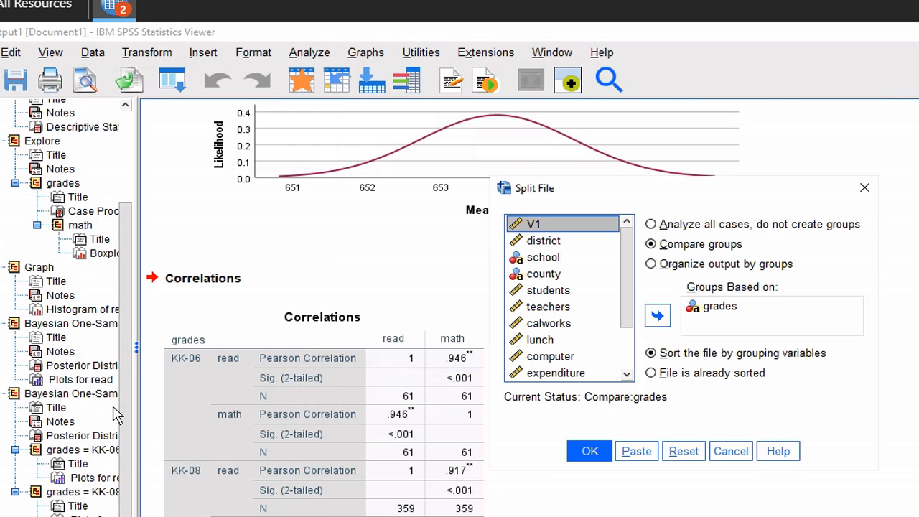
{"action": "left_click", "coordinate": [651, 225]}
{"action": "left_click", "coordinate": [595, 452]}
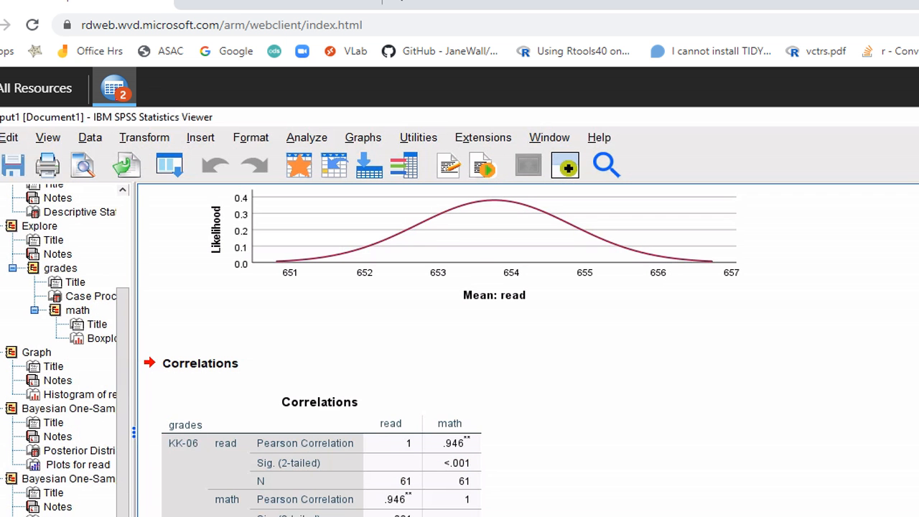
{"action": "key", "text": "alt+Tab"}
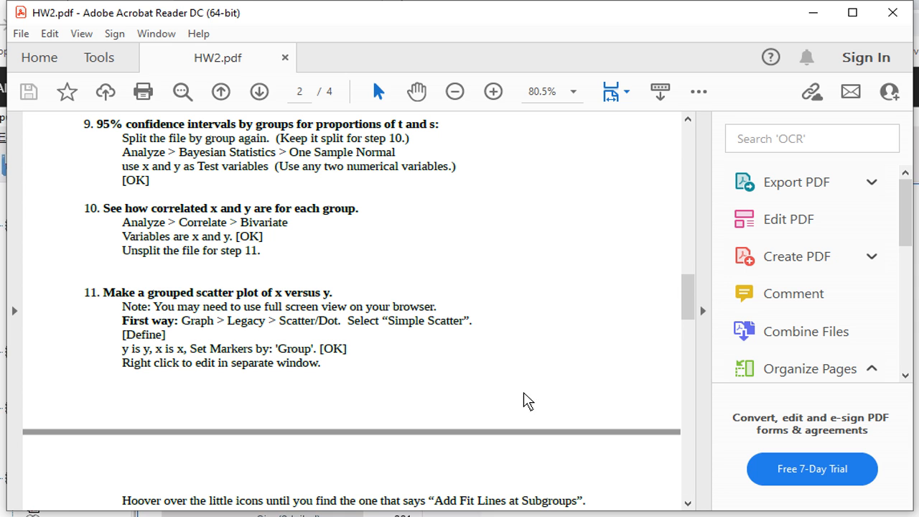
{"action": "left_click_drag", "start_coordinate": [112, 300], "coordinate": [248, 350]}
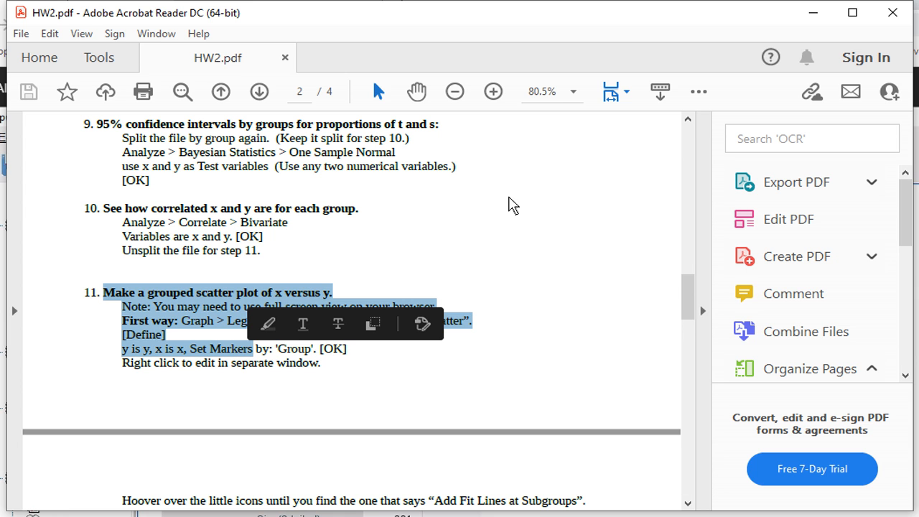
{"action": "key", "text": "alt+Tab"}
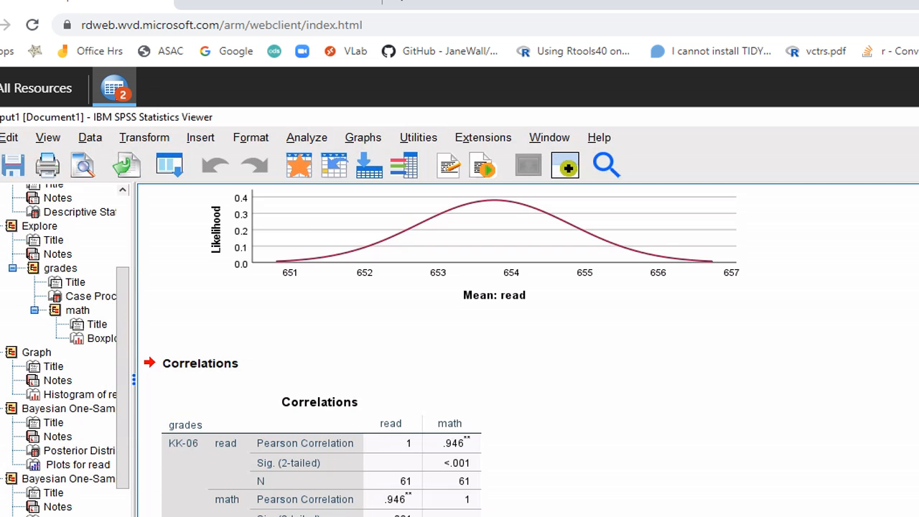
Create a Simple Scatter of math (Y axis) against read (X axis), with markers set by grades
{"action": "key", "text": "F11"}
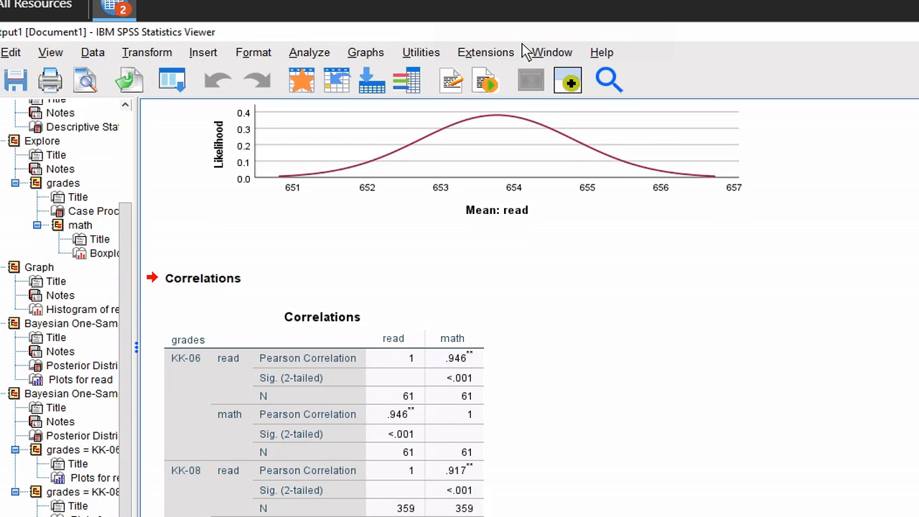
{"action": "left_click", "coordinate": [368, 58]}
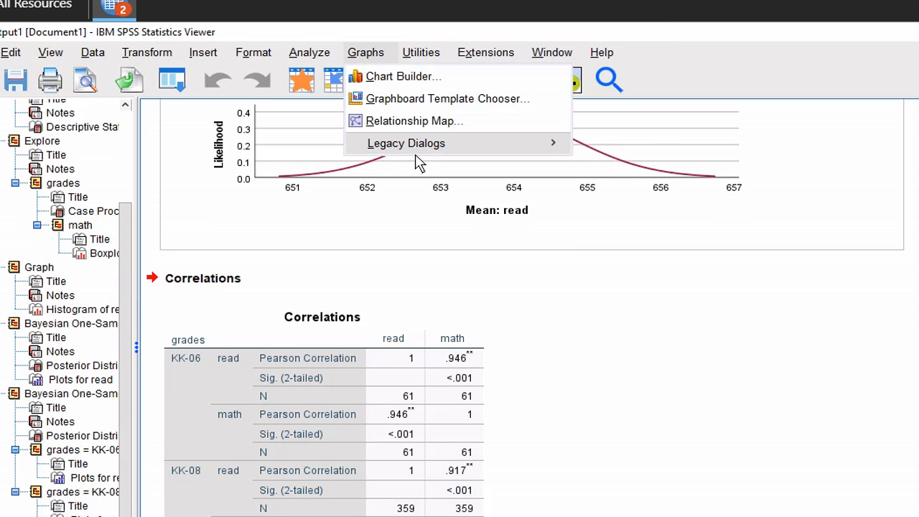
{"action": "mouse_move", "coordinate": [419, 149]}
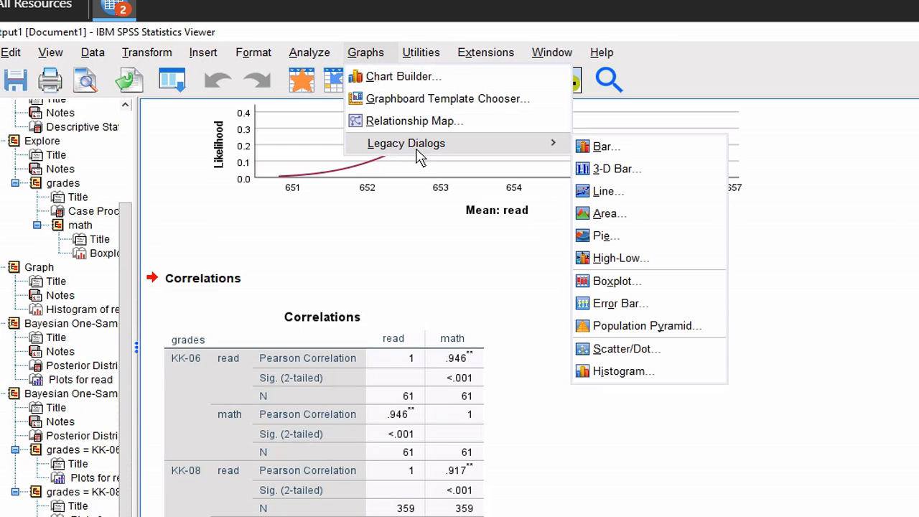
{"action": "left_click", "coordinate": [625, 350]}
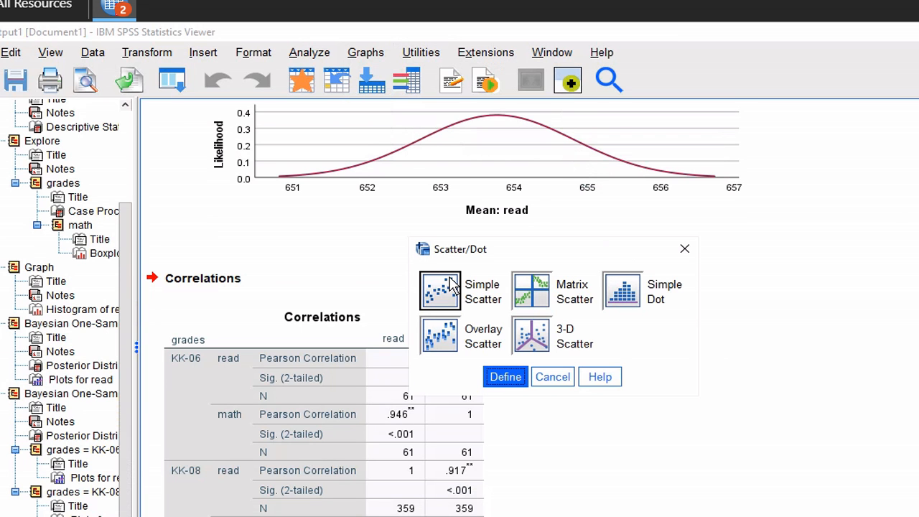
{"action": "left_click", "coordinate": [503, 377]}
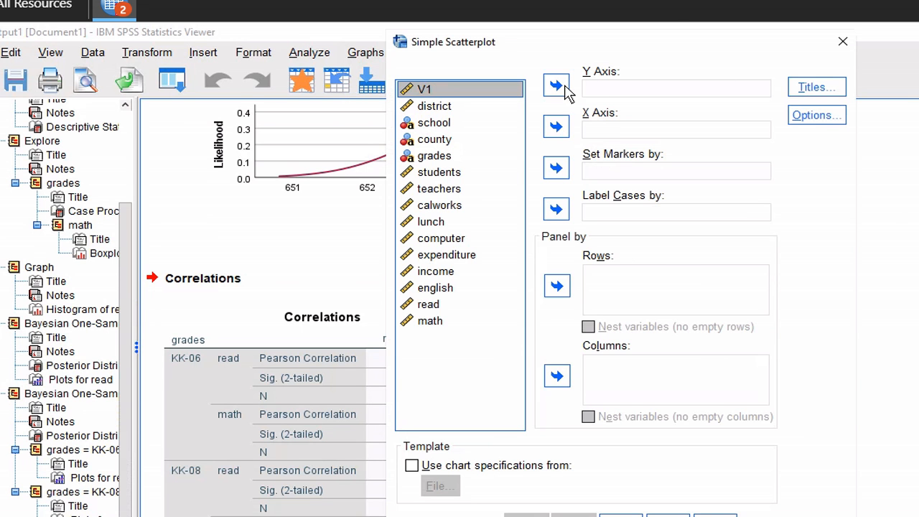
{"action": "left_click", "coordinate": [433, 320]}
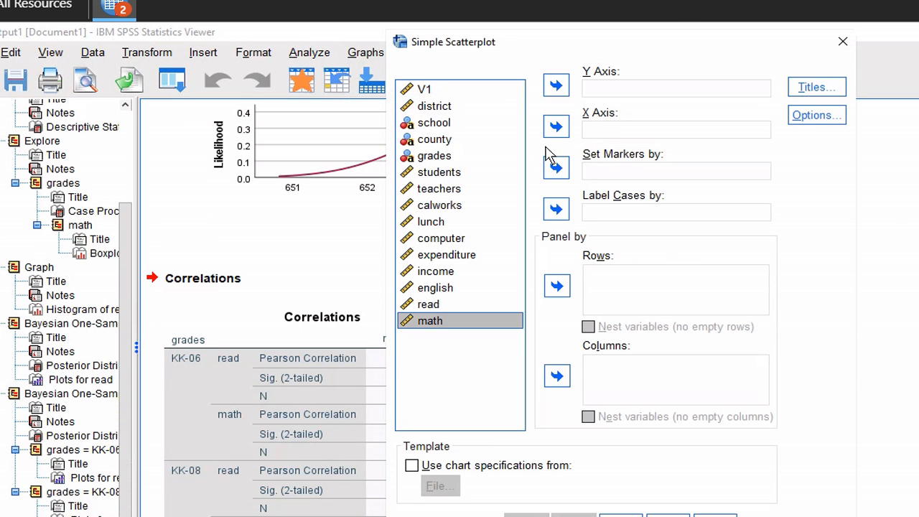
{"action": "left_click", "coordinate": [555, 85]}
{"action": "left_click", "coordinate": [446, 304]}
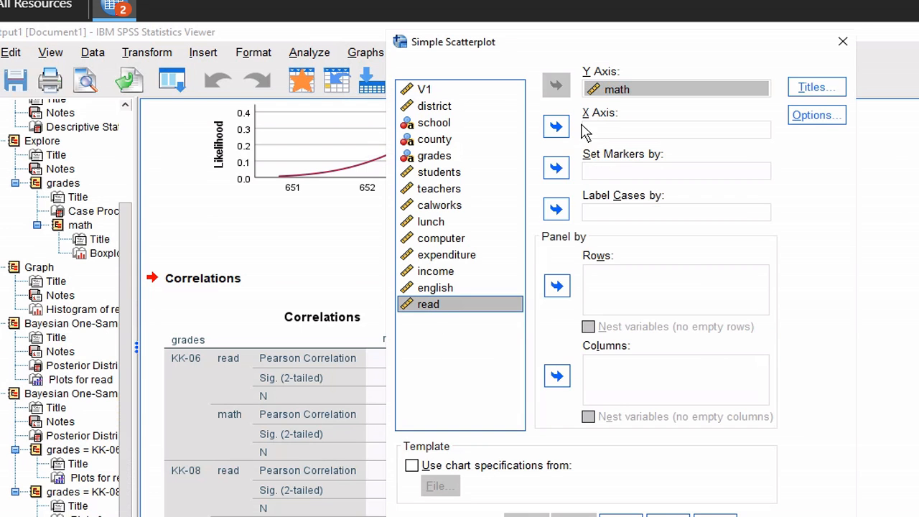
{"action": "left_click", "coordinate": [557, 127]}
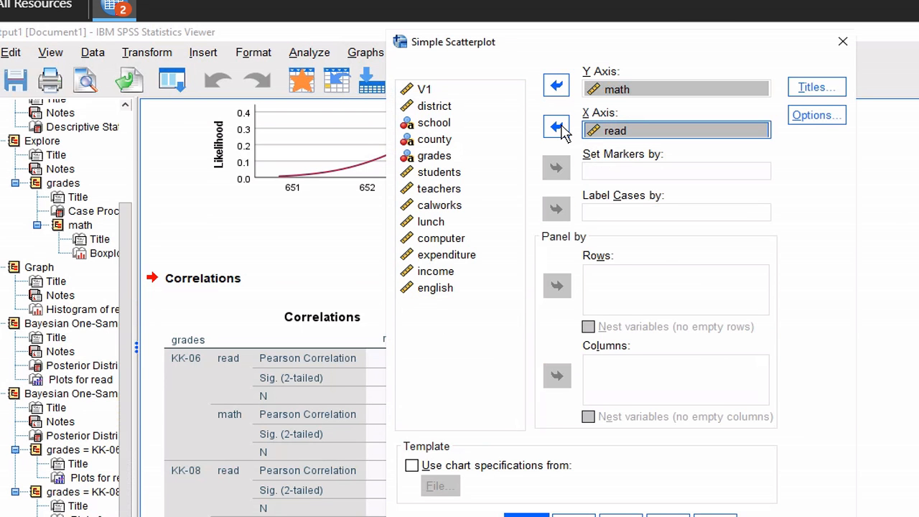
{"action": "left_click", "coordinate": [448, 156]}
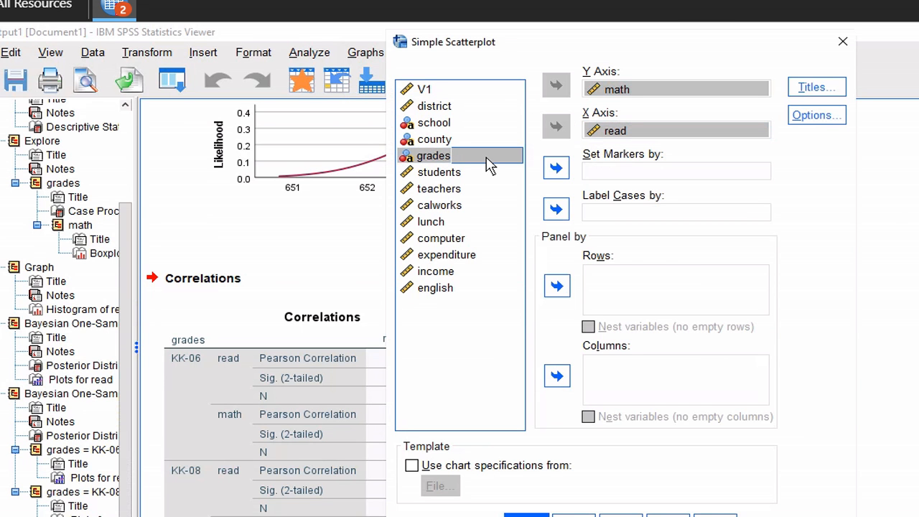
{"action": "left_click", "coordinate": [558, 169]}
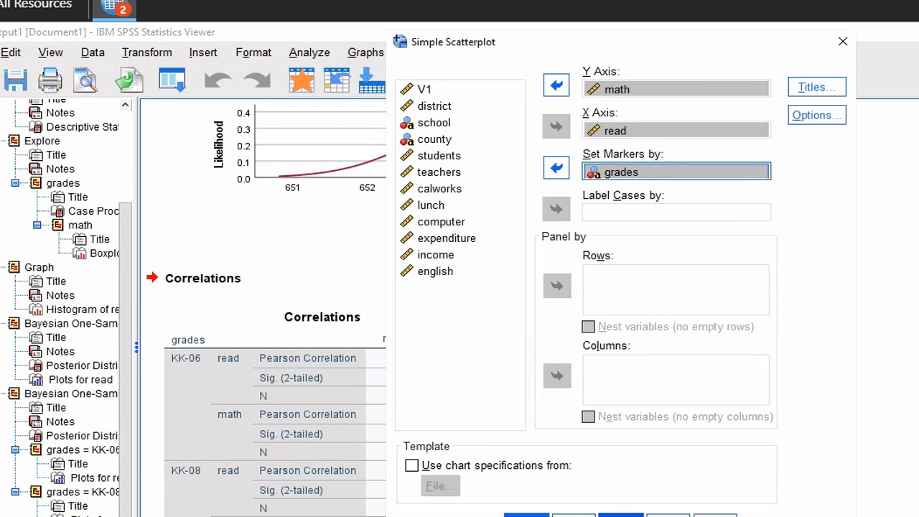
{"action": "left_click", "coordinate": [526, 515]}
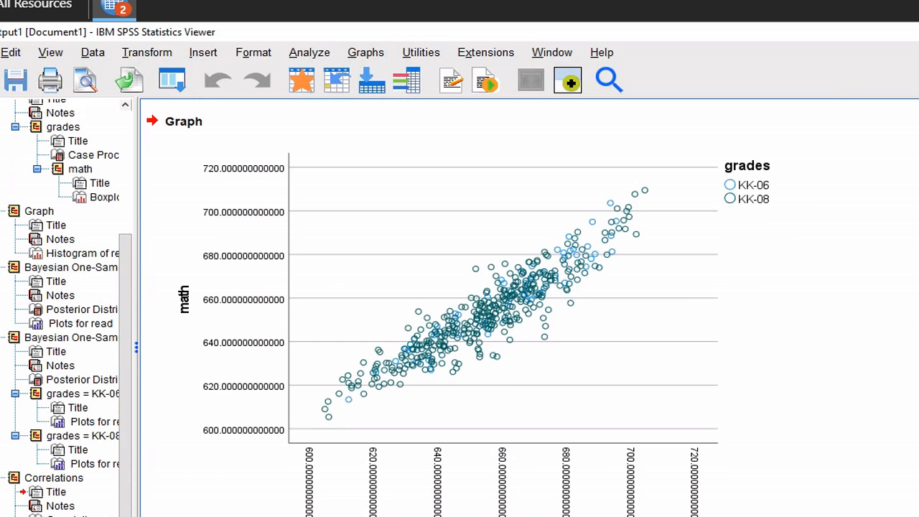
Select the math-versus-read scatterplot in the Viewer and bring up its context menu
{"action": "left_click", "coordinate": [718, 438]}
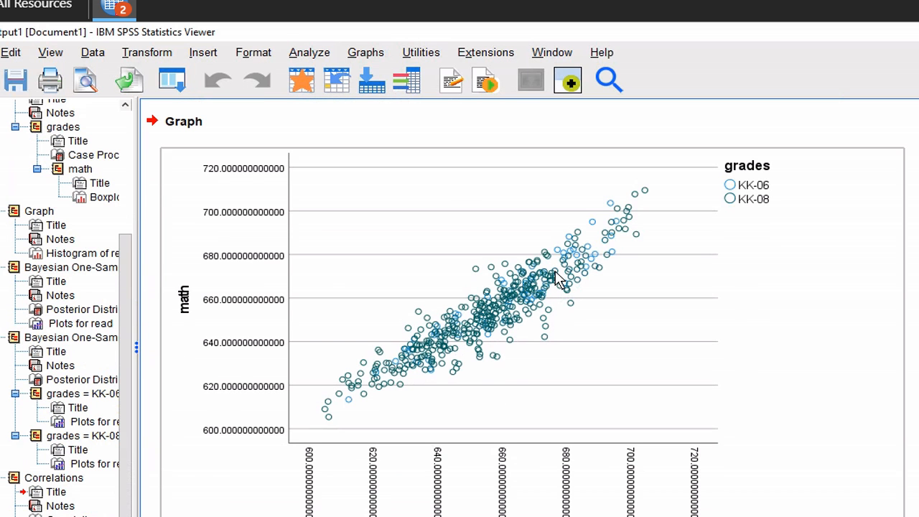
{"action": "right_click", "coordinate": [557, 280]}
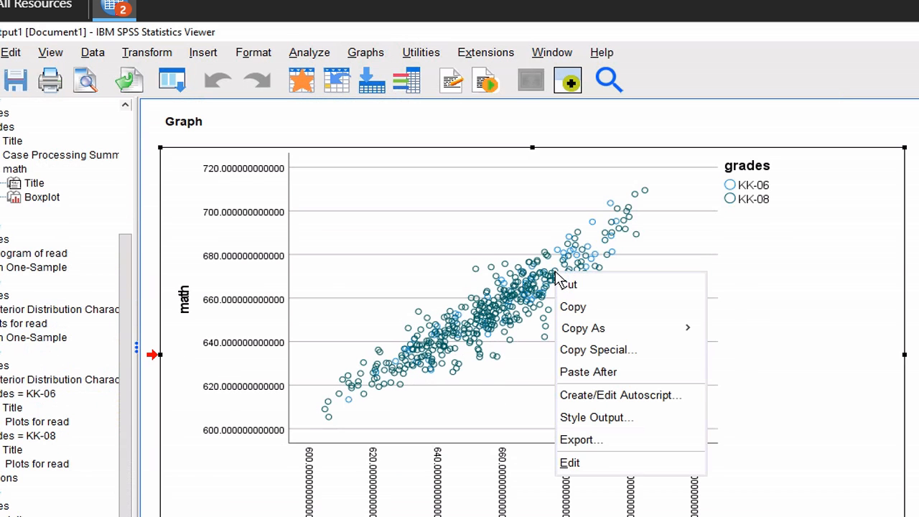
Open the scatterplot in Chart Editor and add a fit line for each grades subgroup
{"action": "left_click", "coordinate": [569, 463]}
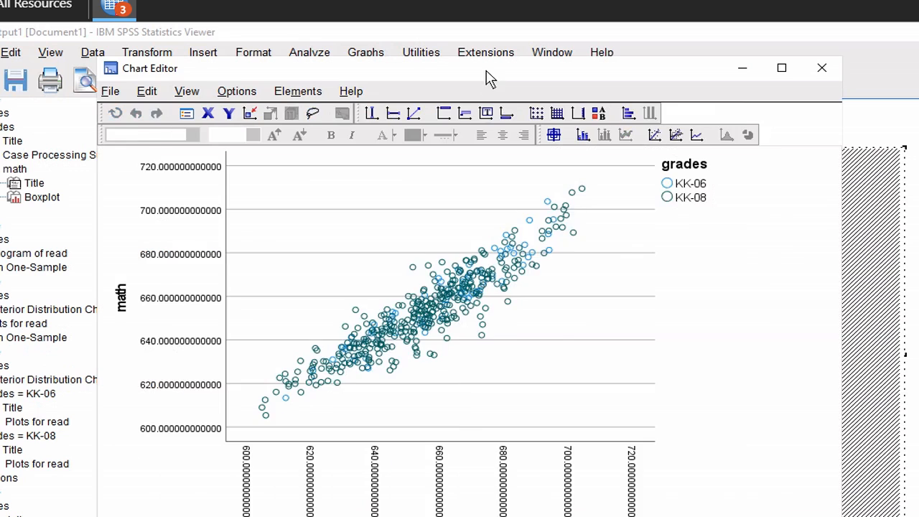
{"action": "left_click_drag", "start_coordinate": [489, 77], "coordinate": [737, 74]}
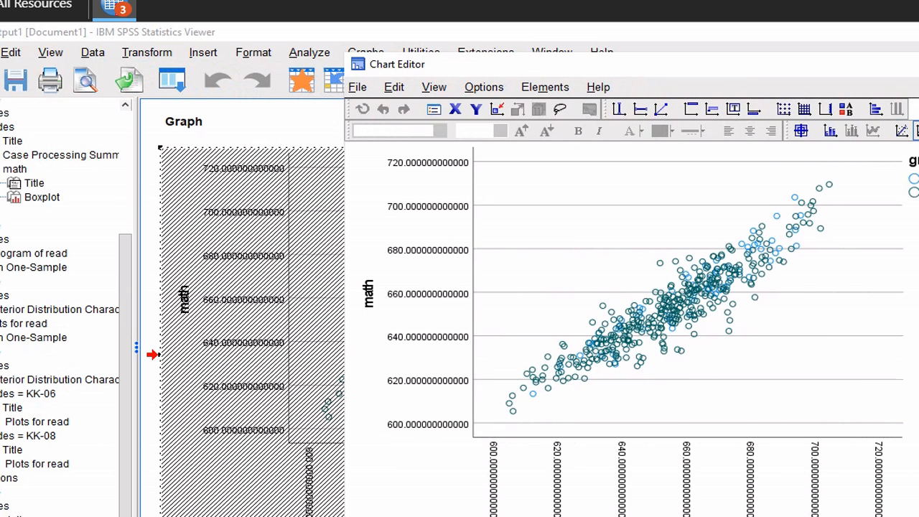
{"action": "left_click", "coordinate": [916, 130]}
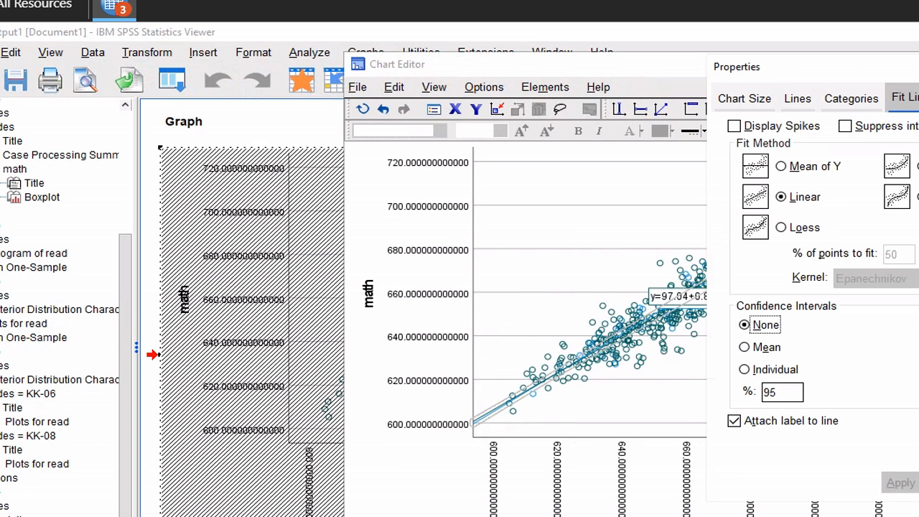
{"action": "key", "text": "Escape"}
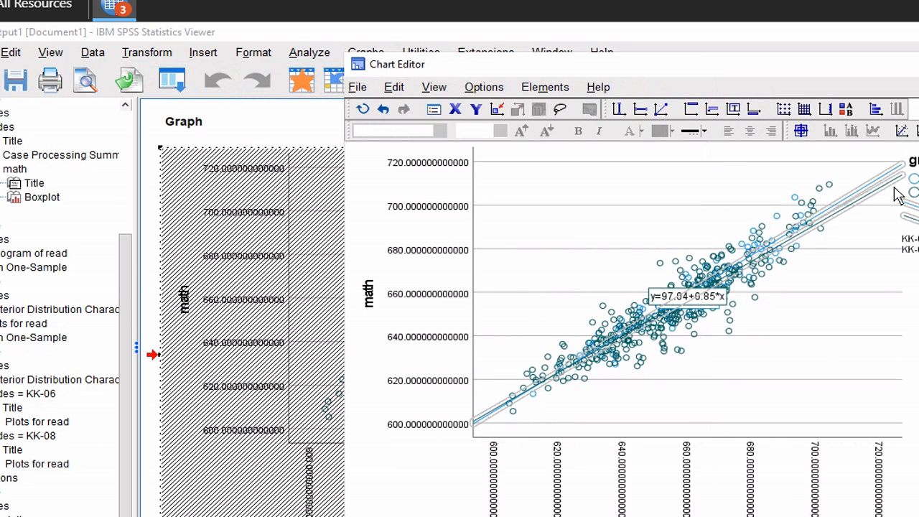
Move the y=97.04+0.85*x equation label to the plot's lower left
{"action": "left_click", "coordinate": [721, 303]}
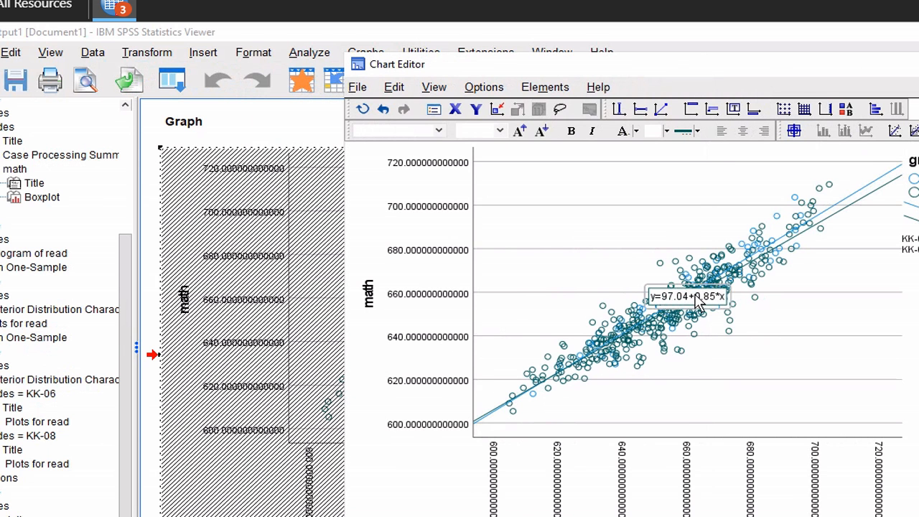
{"action": "left_click", "coordinate": [793, 242]}
{"action": "left_click", "coordinate": [793, 243]}
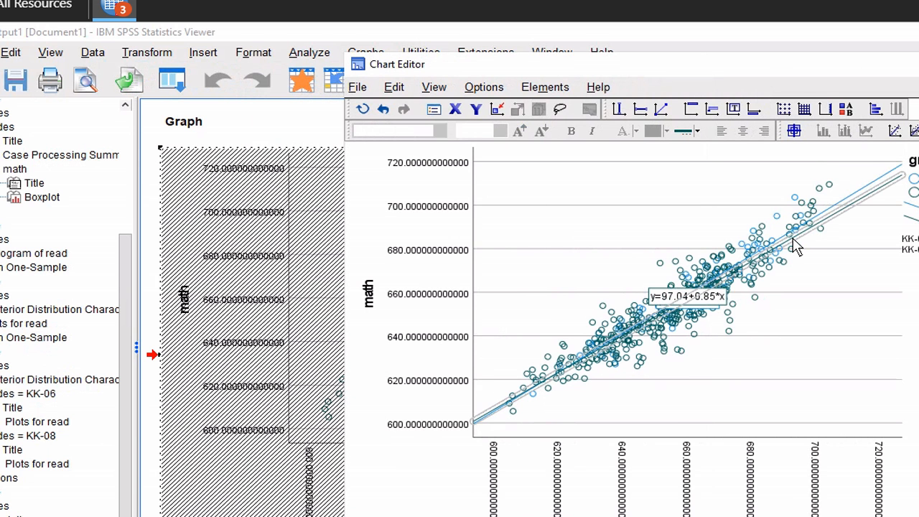
{"action": "left_click", "coordinate": [656, 301]}
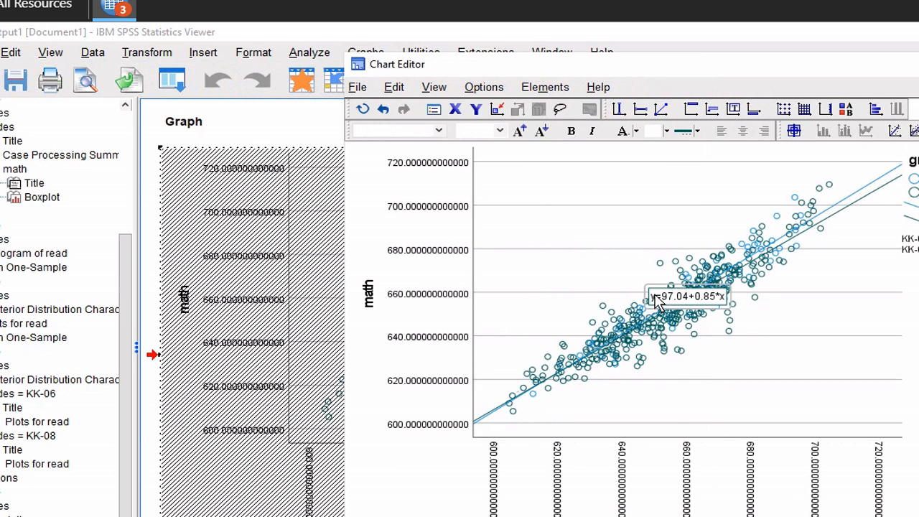
{"action": "left_click_drag", "start_coordinate": [656, 302], "coordinate": [593, 354]}
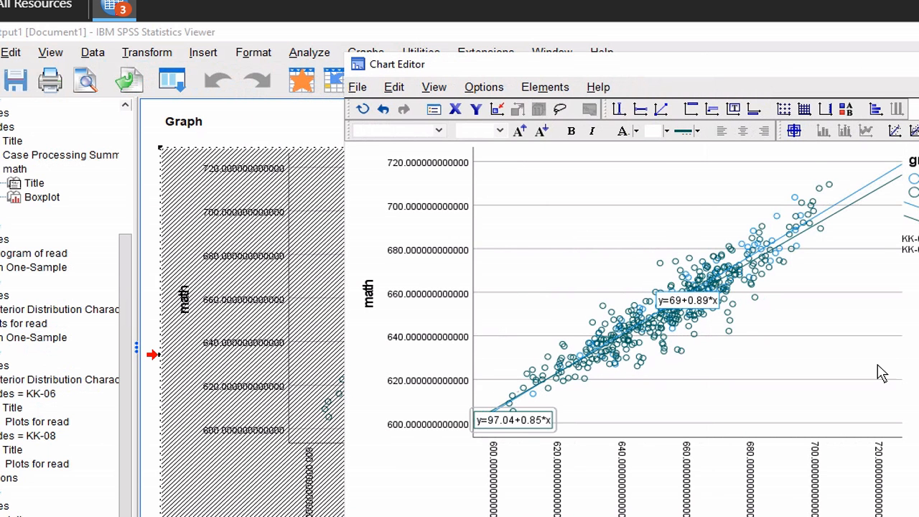
Give the KK-06 group's markers a dark red (155, 0, 0) border
{"action": "left_click", "coordinate": [915, 185]}
{"action": "right_click", "coordinate": [916, 185]}
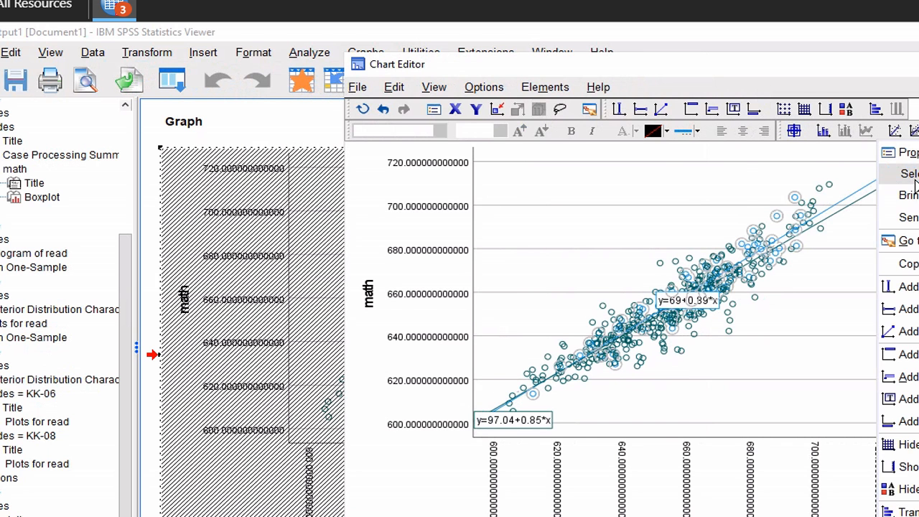
{"action": "mouse_move", "coordinate": [915, 180]}
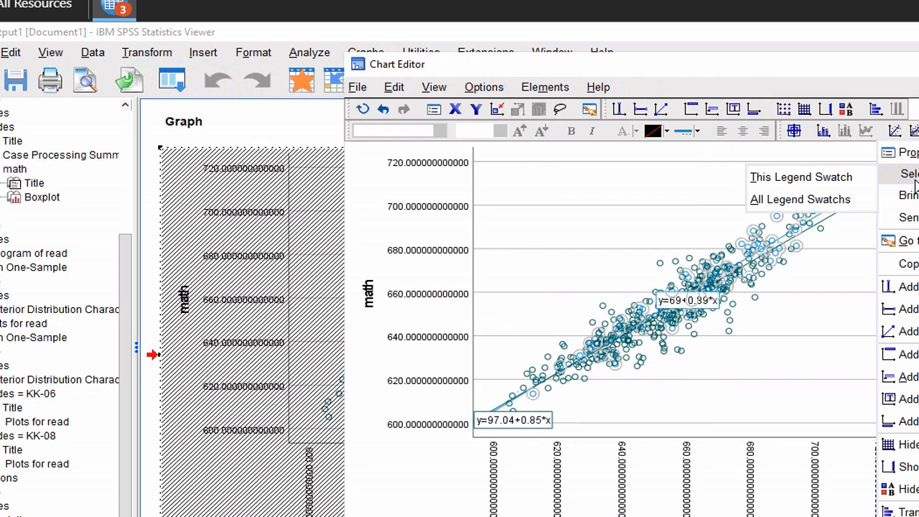
{"action": "left_click", "coordinate": [907, 153]}
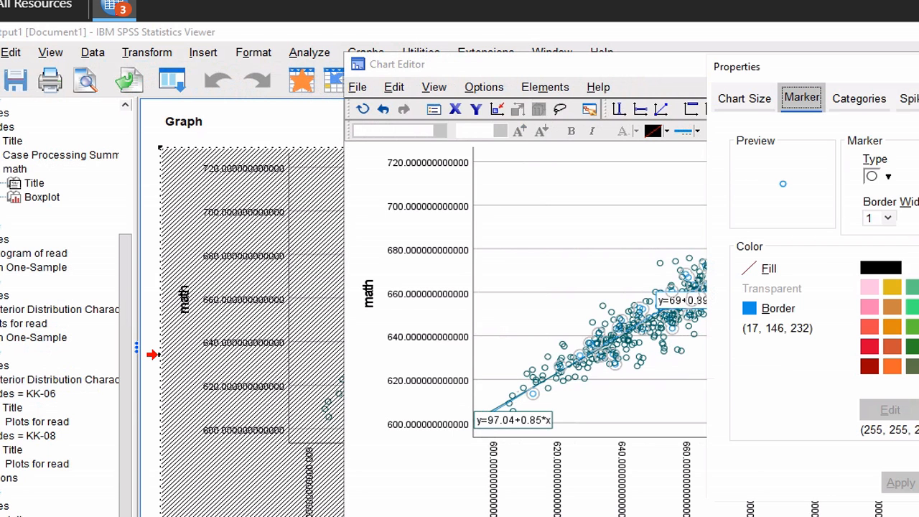
{"action": "left_click", "coordinate": [869, 367]}
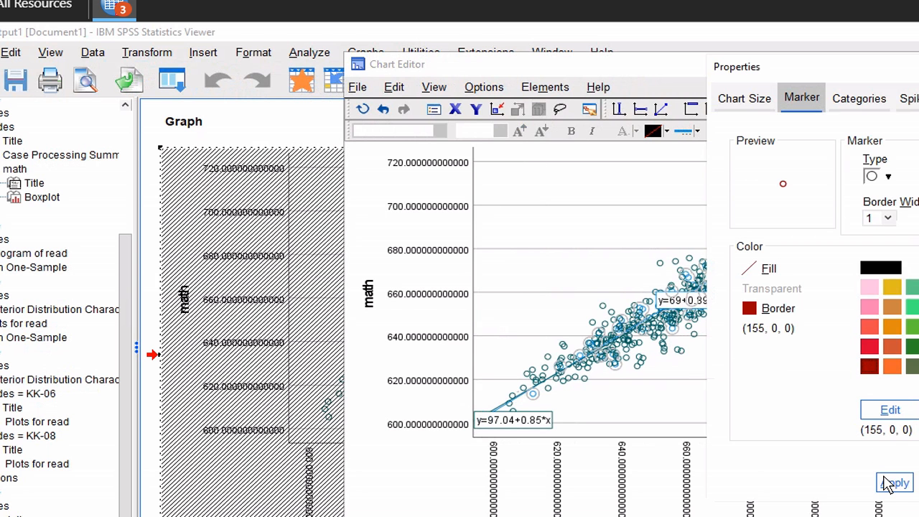
{"action": "left_click", "coordinate": [895, 484]}
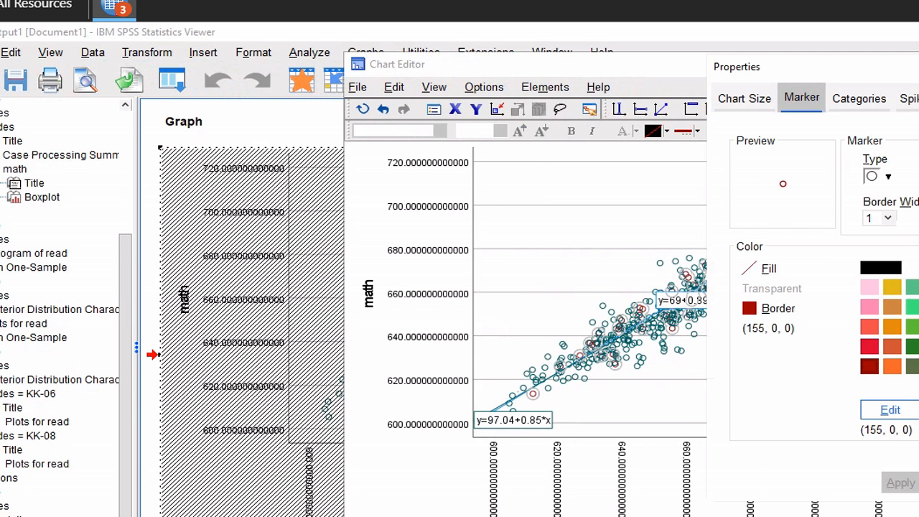
{"action": "key", "text": "Escape"}
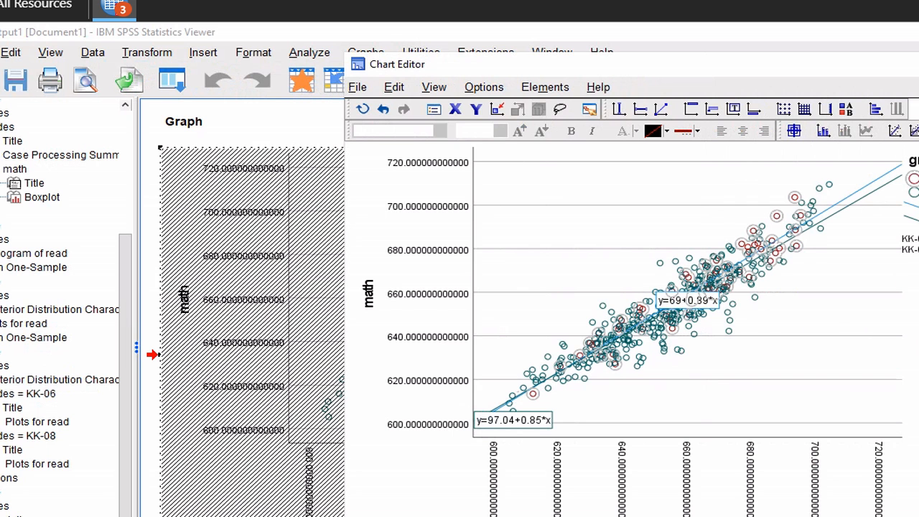
{"action": "left_click", "coordinate": [913, 205]}
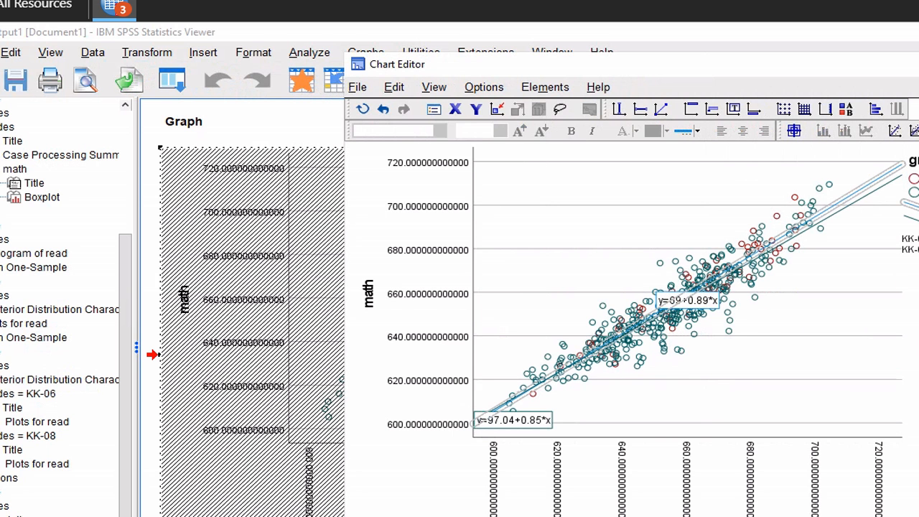
Color the upper fit line, labelled y=69+0.89*x, dark red
{"action": "right_click", "coordinate": [913, 205]}
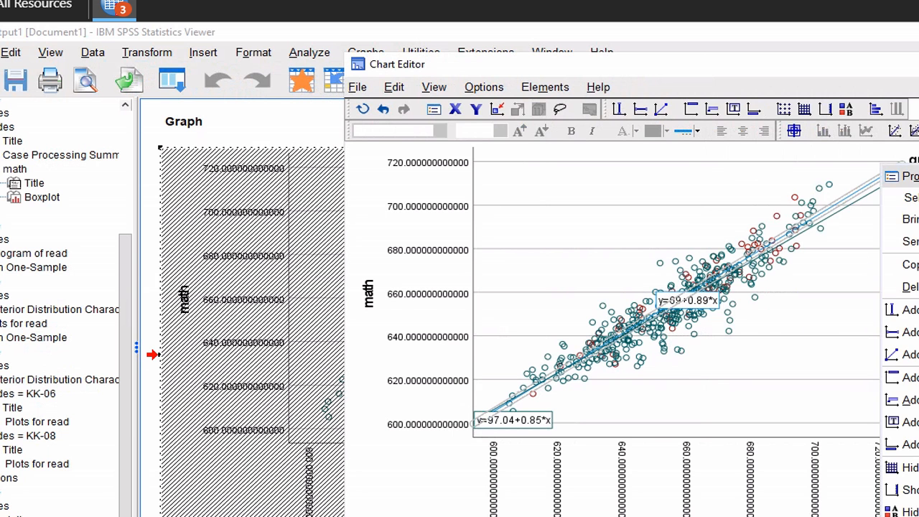
{"action": "left_click", "coordinate": [906, 176]}
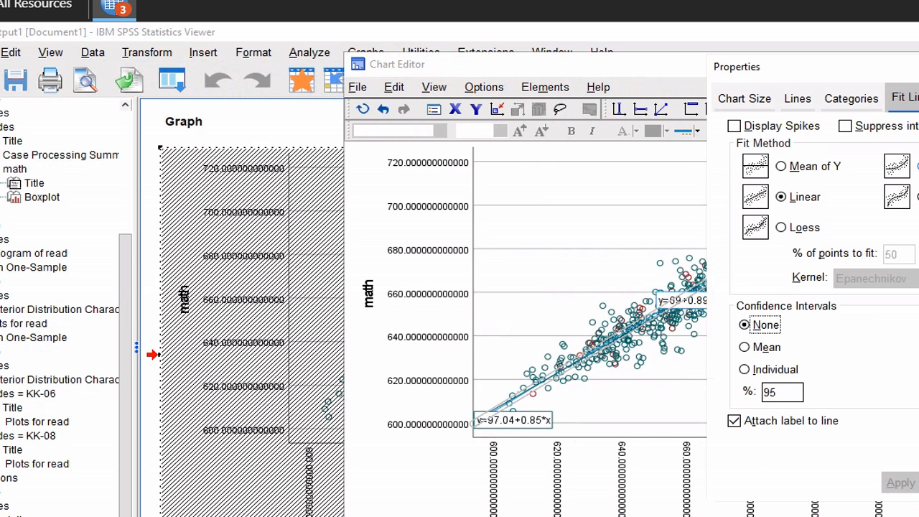
{"action": "left_click", "coordinate": [803, 100]}
{"action": "left_click", "coordinate": [871, 353]}
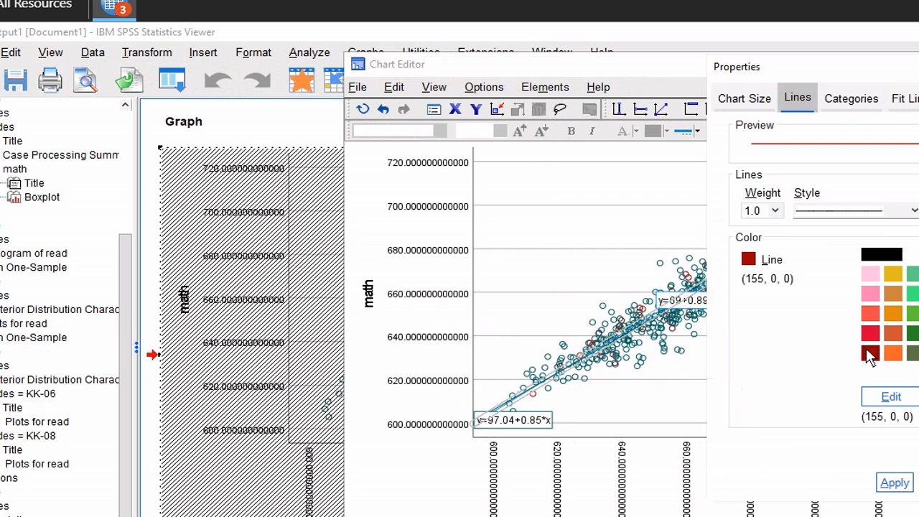
{"action": "left_click", "coordinate": [907, 483]}
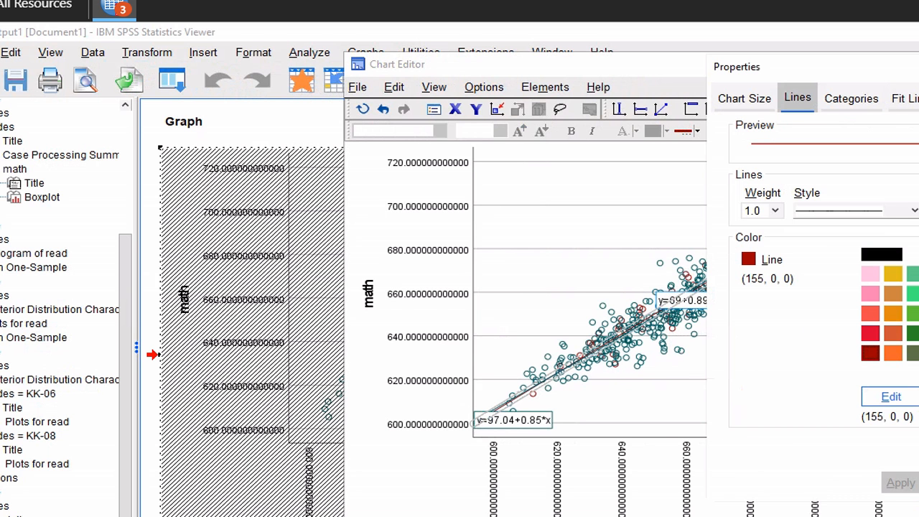
{"action": "key", "text": "Escape"}
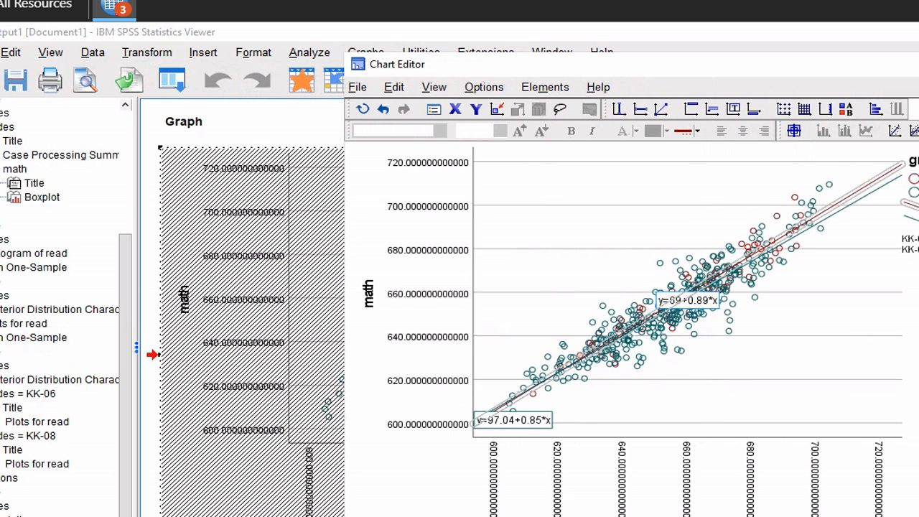
{"action": "left_click", "coordinate": [911, 344]}
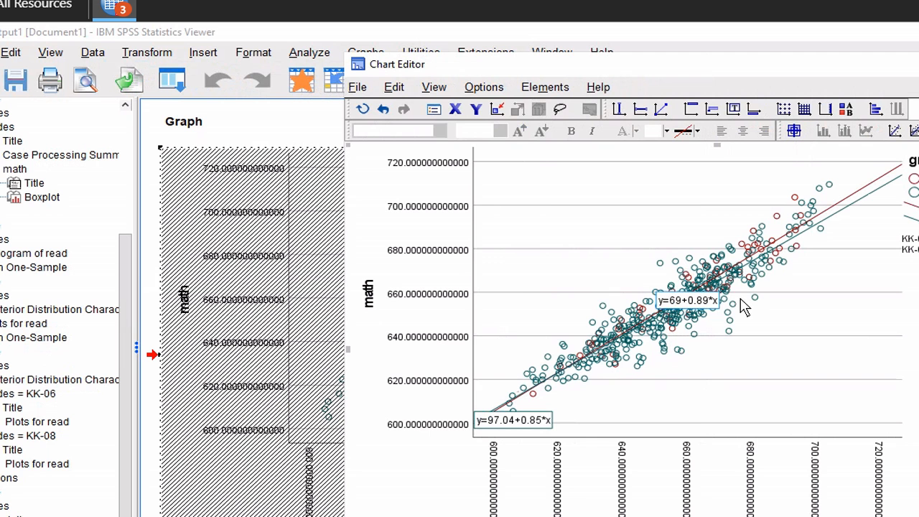
{"action": "left_click", "coordinate": [713, 304]}
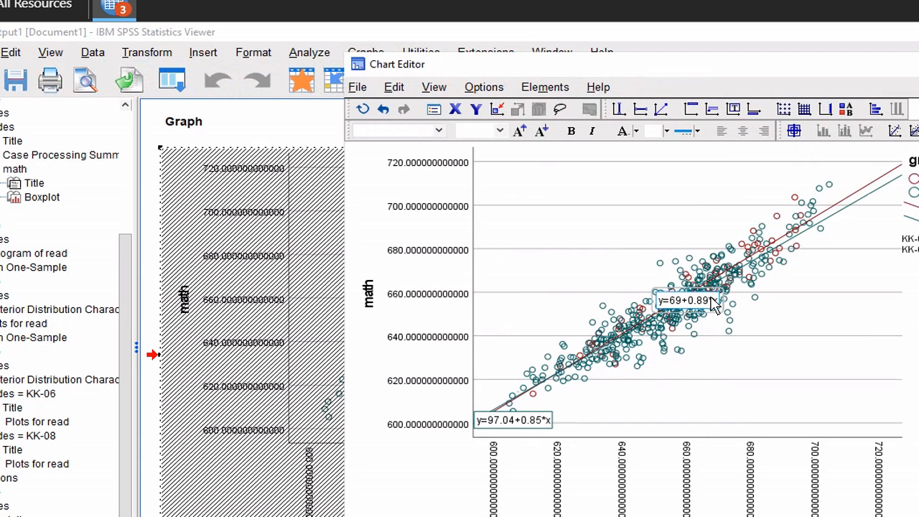
Give the y=69+0.89*x equation label a dark red border
{"action": "right_click", "coordinate": [713, 304]}
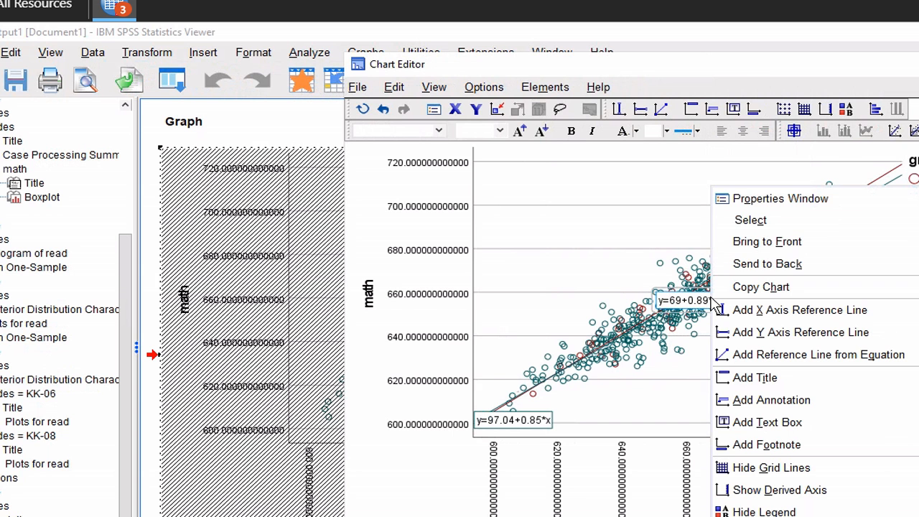
{"action": "left_click", "coordinate": [796, 203]}
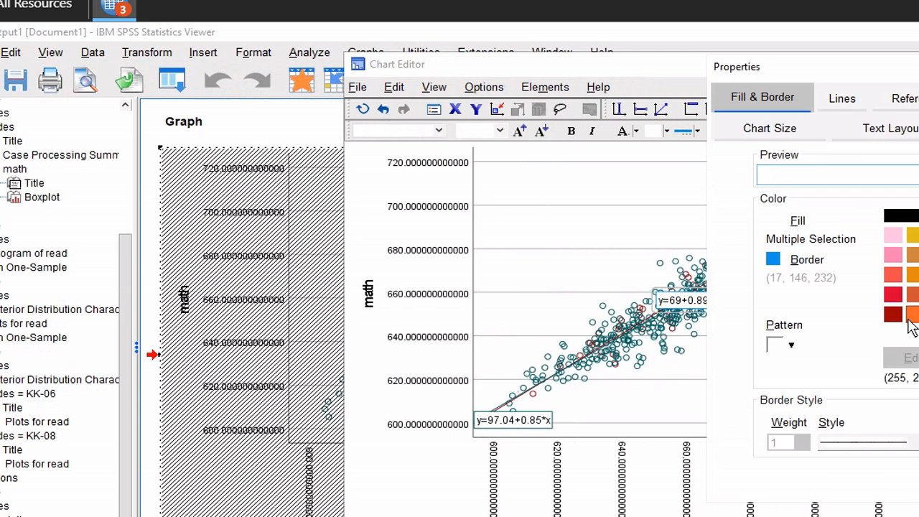
{"action": "left_click", "coordinate": [892, 316]}
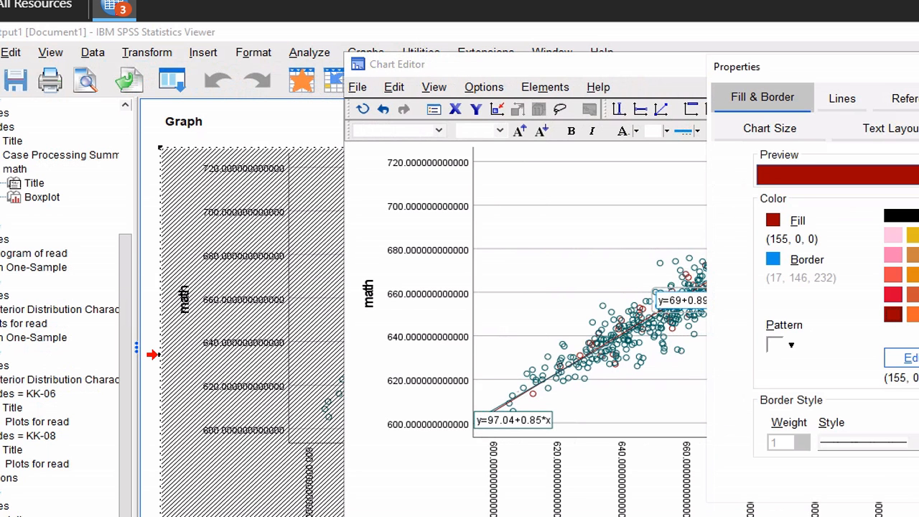
{"action": "left_click", "coordinate": [918, 483]}
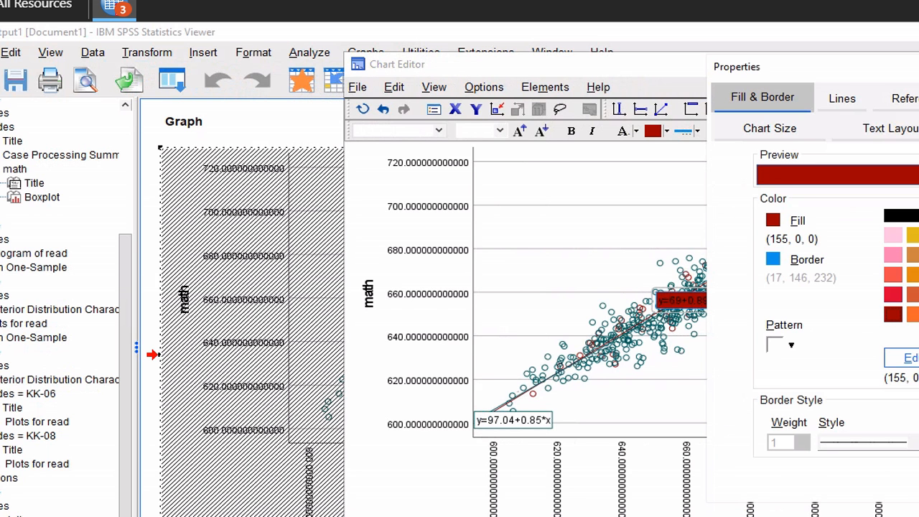
{"action": "left_click", "coordinate": [773, 259]}
{"action": "left_click", "coordinate": [893, 316]}
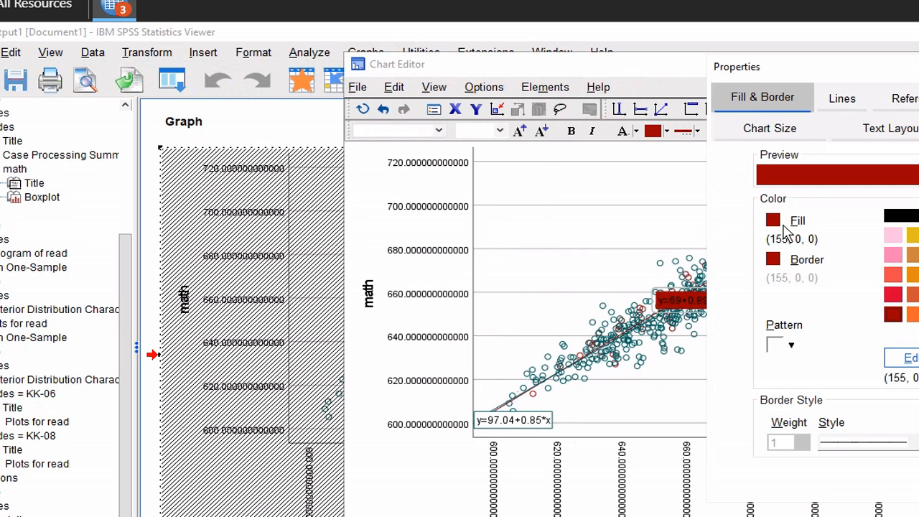
Change the label's fill to pale pink (255, 196, 226) and close the Chart Editor
{"action": "left_click", "coordinate": [773, 222]}
{"action": "left_click", "coordinate": [918, 236]}
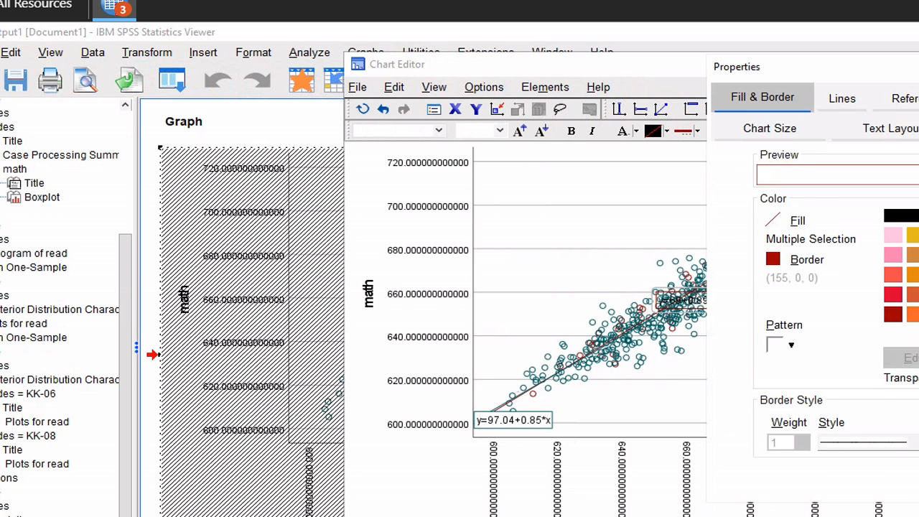
{"action": "left_click", "coordinate": [895, 237]}
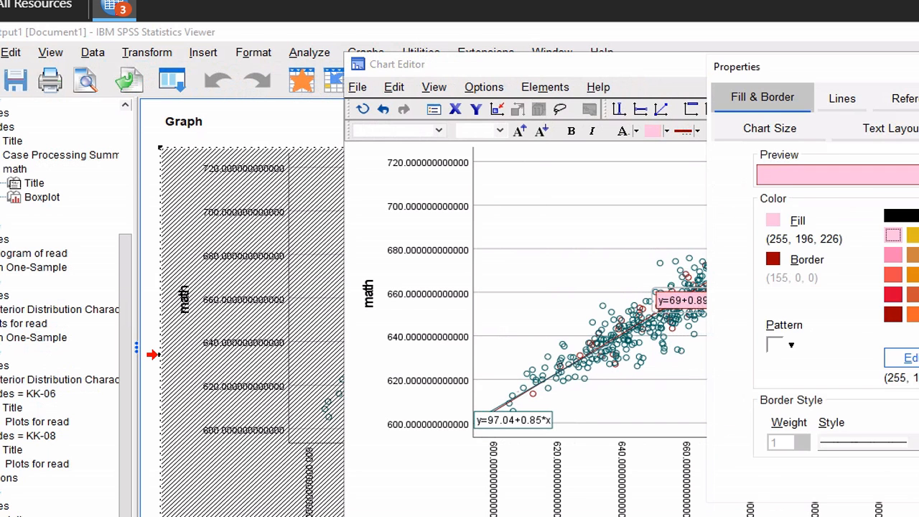
{"action": "key", "text": "Escape"}
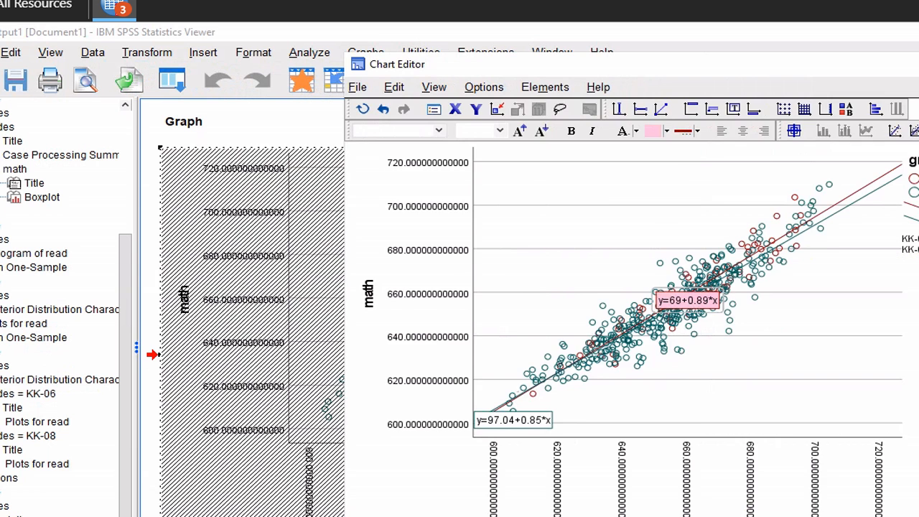
{"action": "key", "text": "alt+F4"}
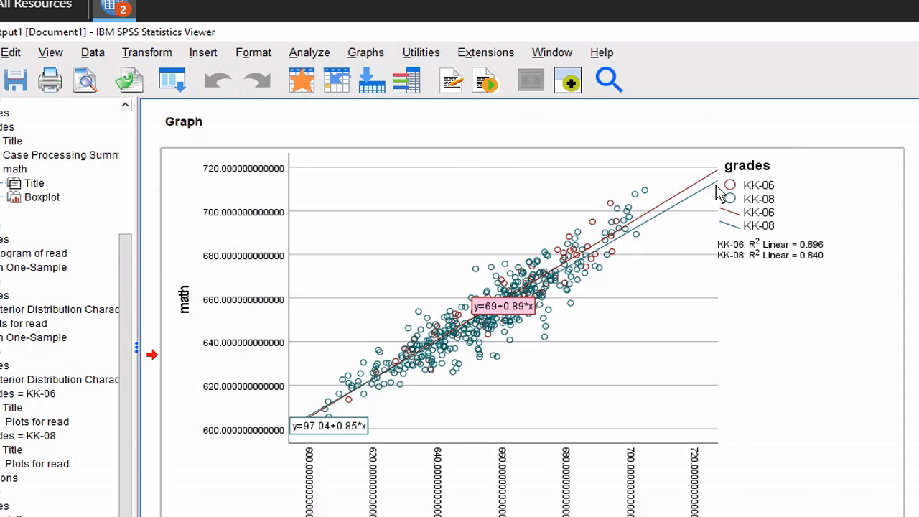
Launch Chart Builder from the Graphs menu, dismissing the measurement-level notice
{"action": "left_click", "coordinate": [373, 58]}
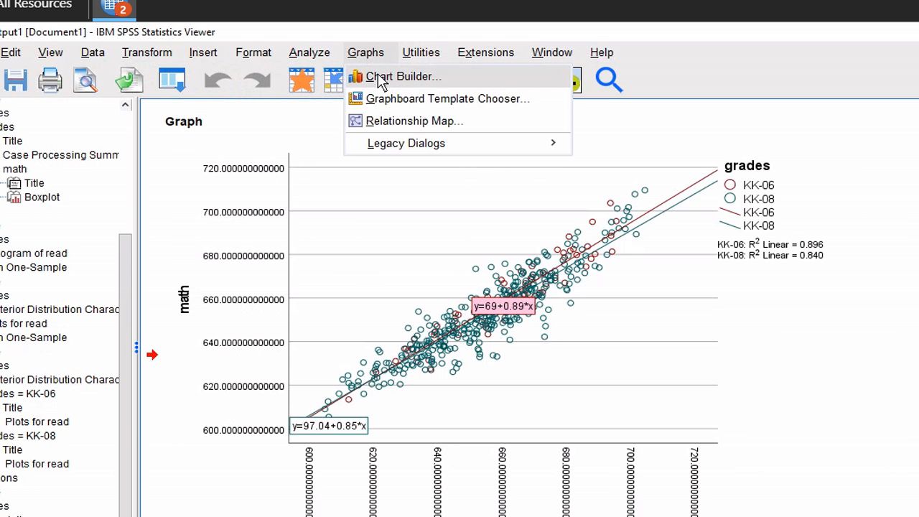
{"action": "left_click", "coordinate": [381, 79]}
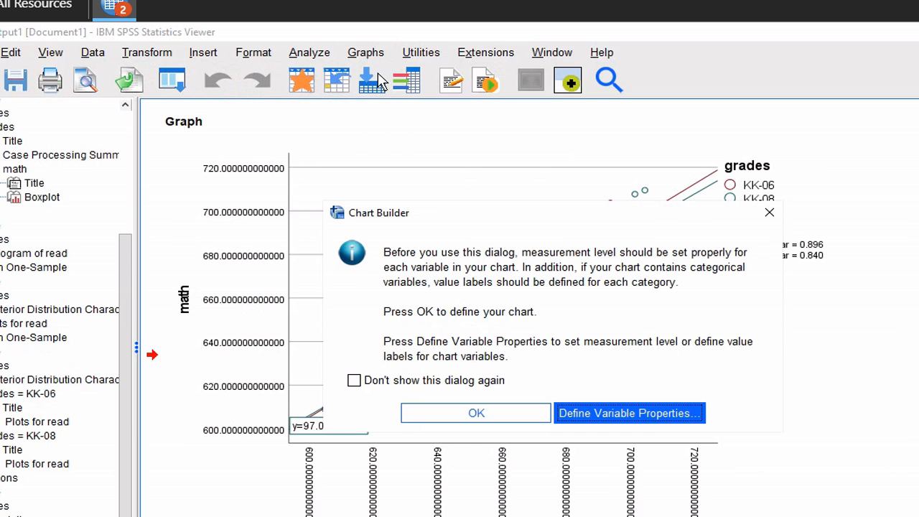
{"action": "left_click", "coordinate": [468, 420]}
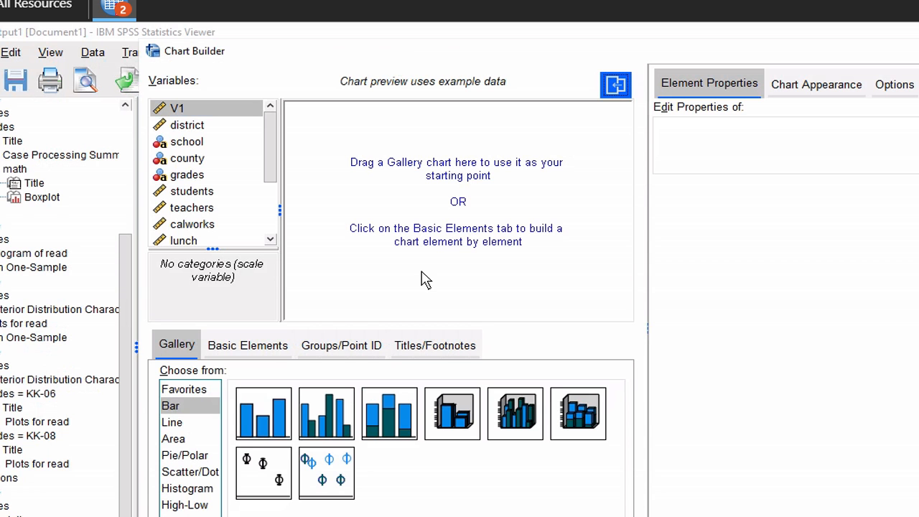
Place a Simple Scatter with read on Y, math on X, coloured by grades
{"action": "left_click", "coordinate": [186, 472]}
{"action": "left_click", "coordinate": [261, 410]}
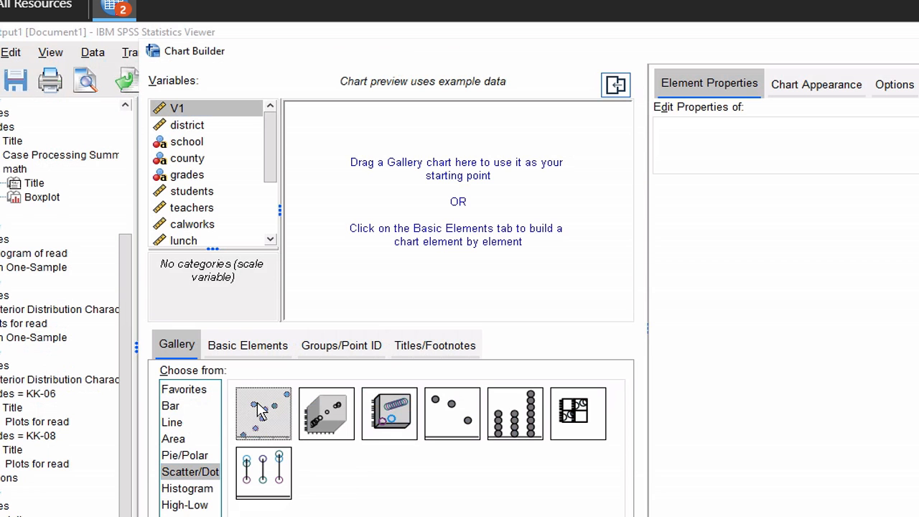
{"action": "left_click_drag", "start_coordinate": [261, 410], "coordinate": [481, 163]}
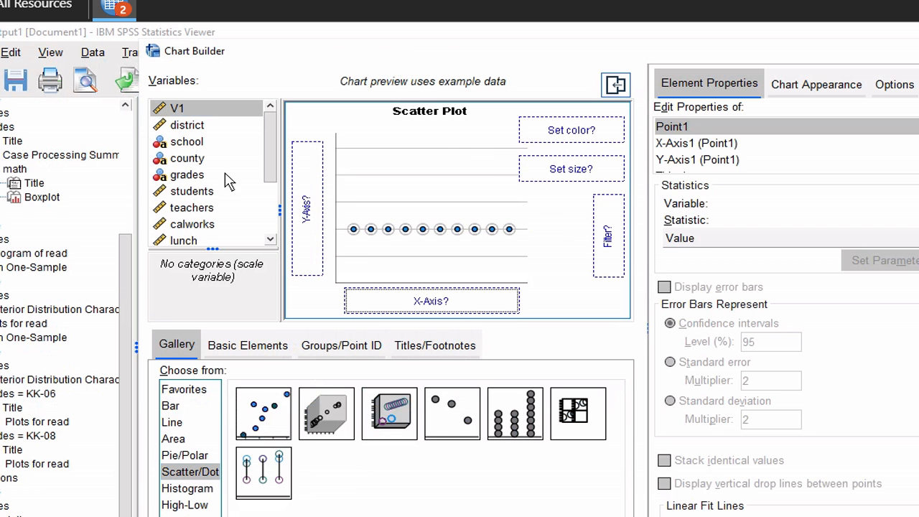
{"action": "left_click", "coordinate": [190, 174]}
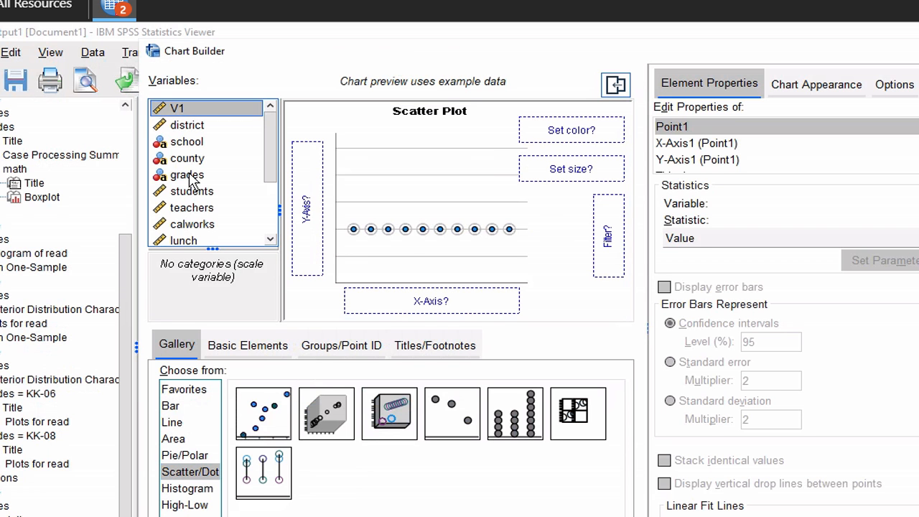
{"action": "left_click_drag", "start_coordinate": [189, 175], "coordinate": [570, 129]}
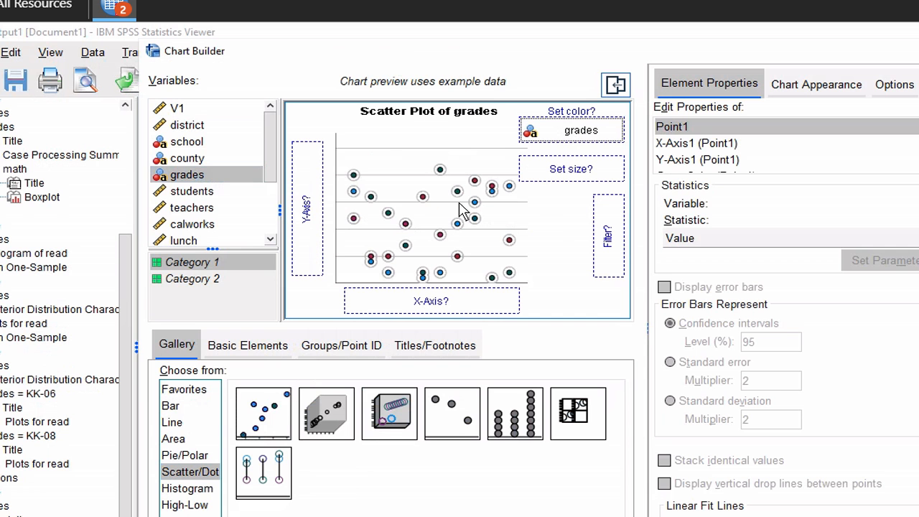
{"action": "left_click", "coordinate": [273, 211]}
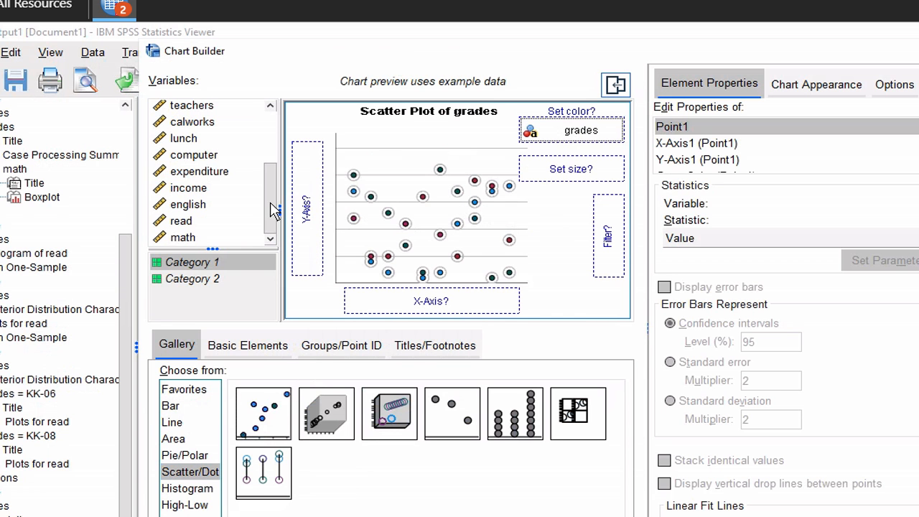
{"action": "left_click_drag", "start_coordinate": [193, 222], "coordinate": [309, 216]}
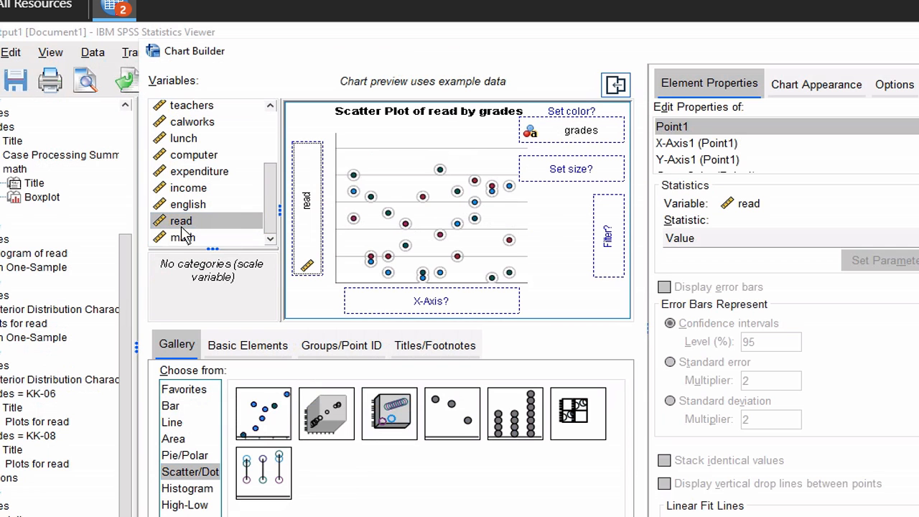
{"action": "left_click_drag", "start_coordinate": [181, 241], "coordinate": [415, 301]}
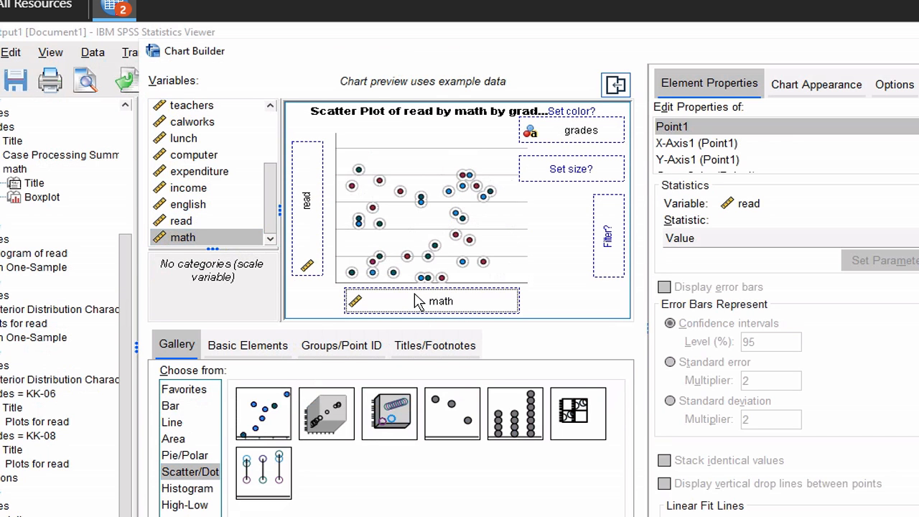
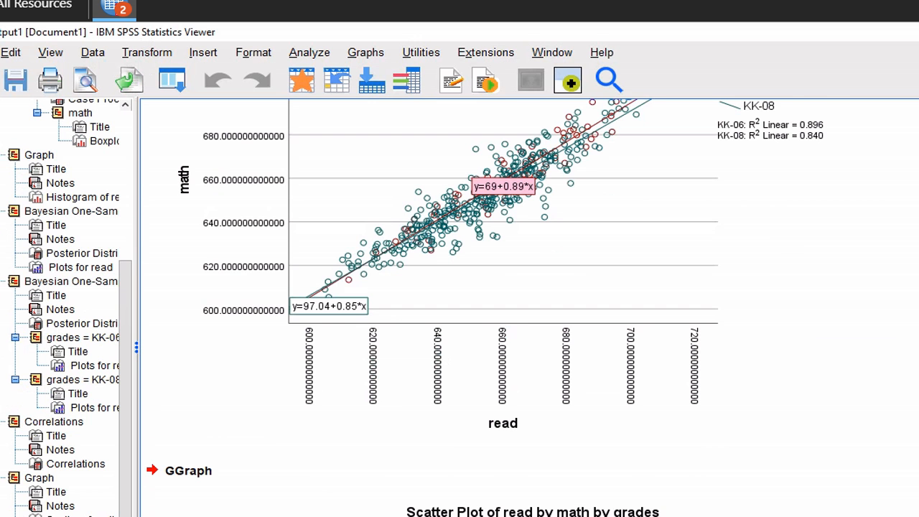
Select and compare the grouped read-by-math scatter plots in the Viewer
{"action": "scroll", "coordinate": [503, 308], "scroll_direction": "down", "scroll_amount": 5}
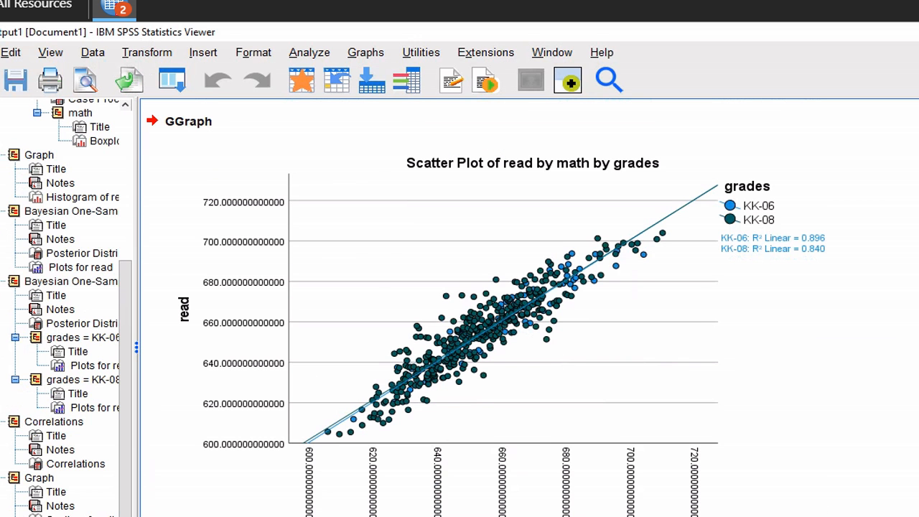
{"action": "left_click", "coordinate": [837, 341]}
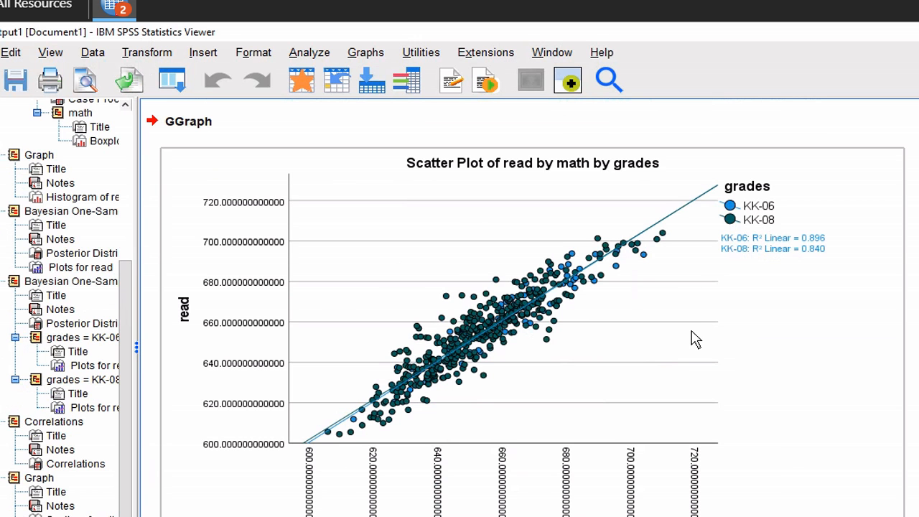
{"action": "left_click", "coordinate": [914, 330]}
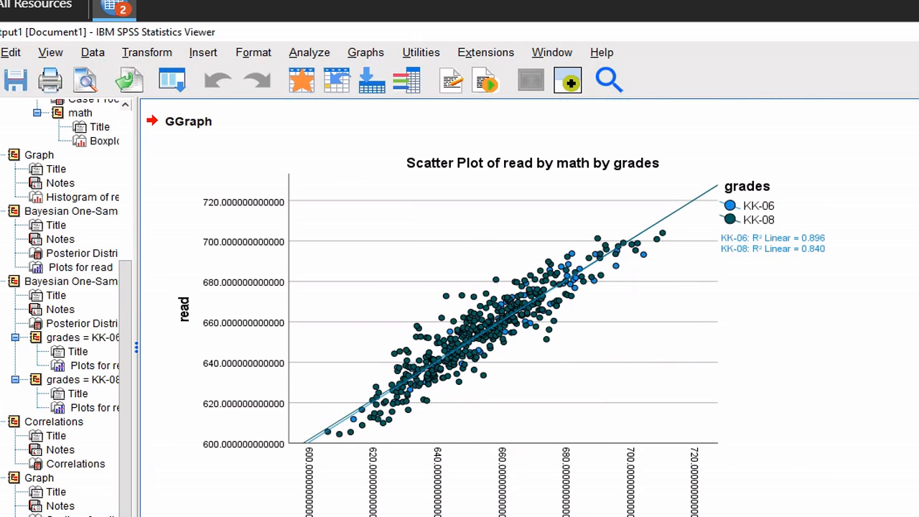
{"action": "scroll", "coordinate": [460, 309], "scroll_direction": "up", "scroll_amount": 5}
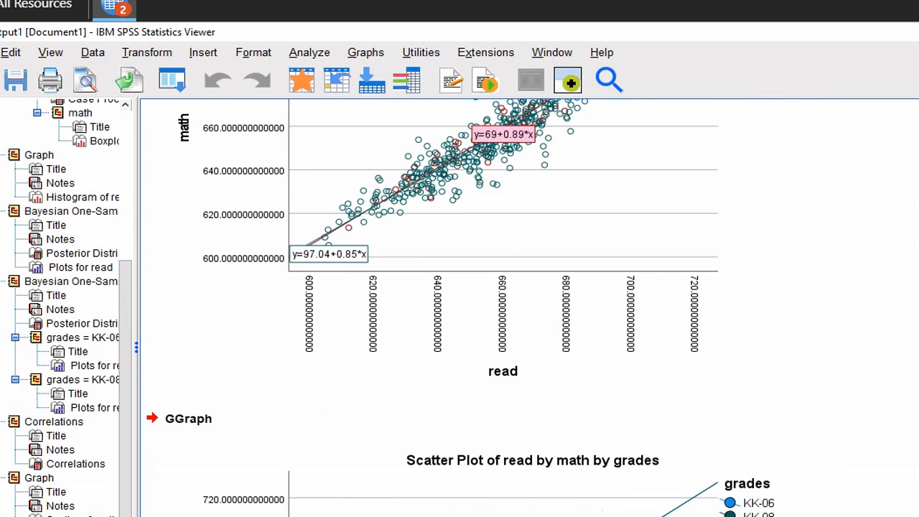
{"action": "scroll", "coordinate": [459, 309], "scroll_direction": "up", "scroll_amount": 3}
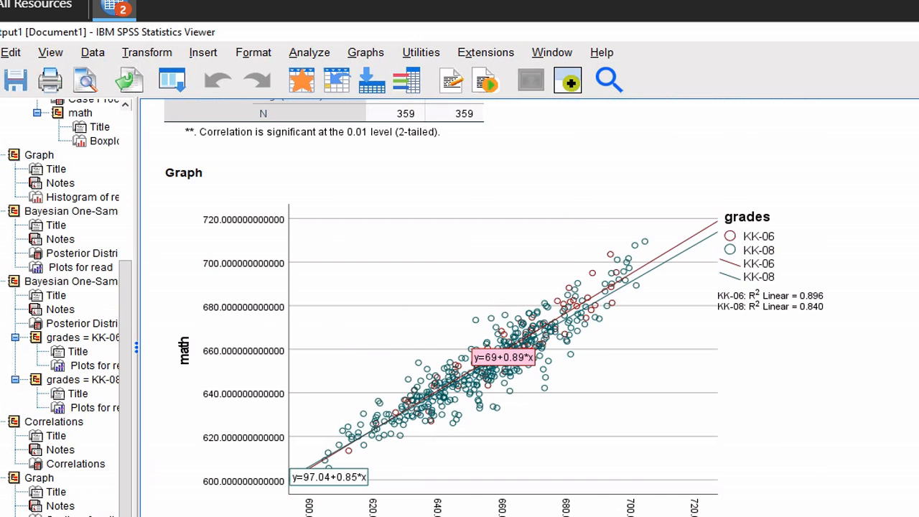
{"action": "scroll", "coordinate": [460, 309], "scroll_direction": "down", "scroll_amount": 1}
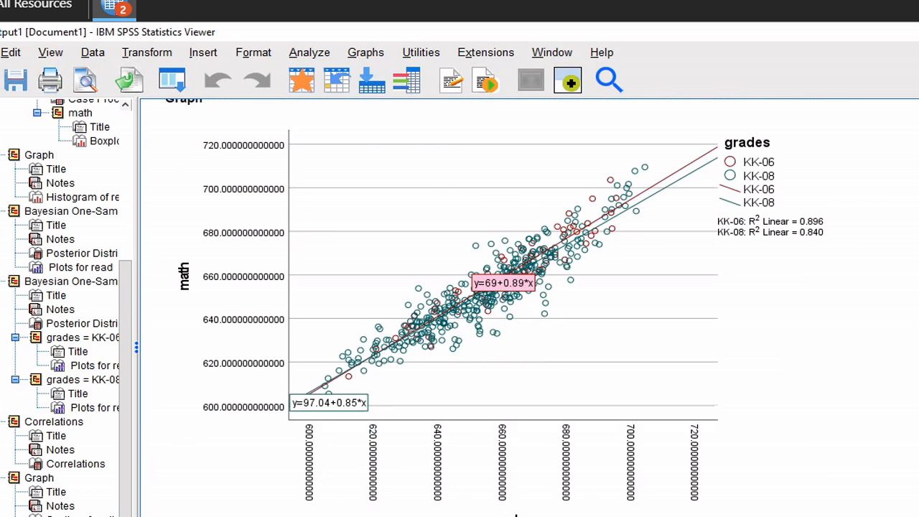
{"action": "scroll", "coordinate": [460, 308], "scroll_direction": "down", "scroll_amount": 2}
{"action": "scroll", "coordinate": [460, 309], "scroll_direction": "down", "scroll_amount": 2}
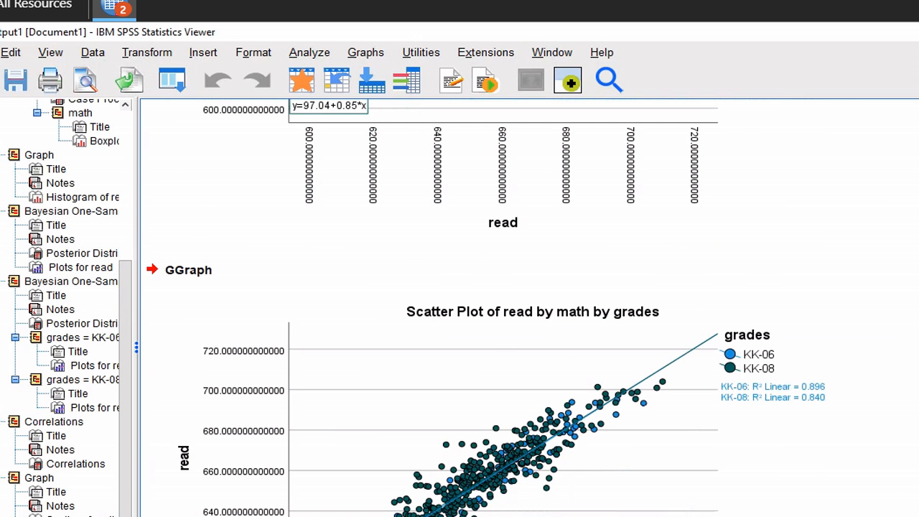
{"action": "scroll", "coordinate": [460, 309], "scroll_direction": "down", "scroll_amount": 2}
Review the scatter plots with per-group fit lines once more, then exit browser full screen
{"action": "scroll", "coordinate": [503, 424], "scroll_direction": "up", "scroll_amount": 8}
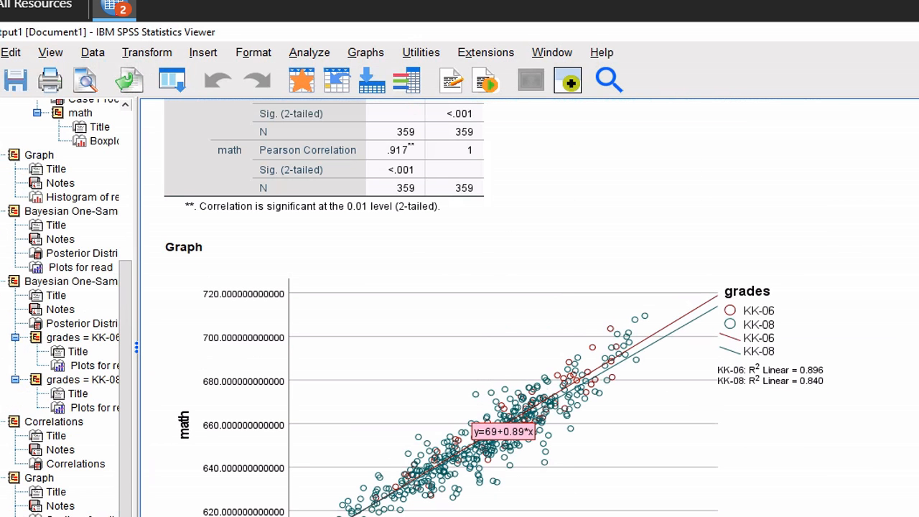
{"action": "scroll", "coordinate": [460, 309], "scroll_direction": "down", "scroll_amount": 7}
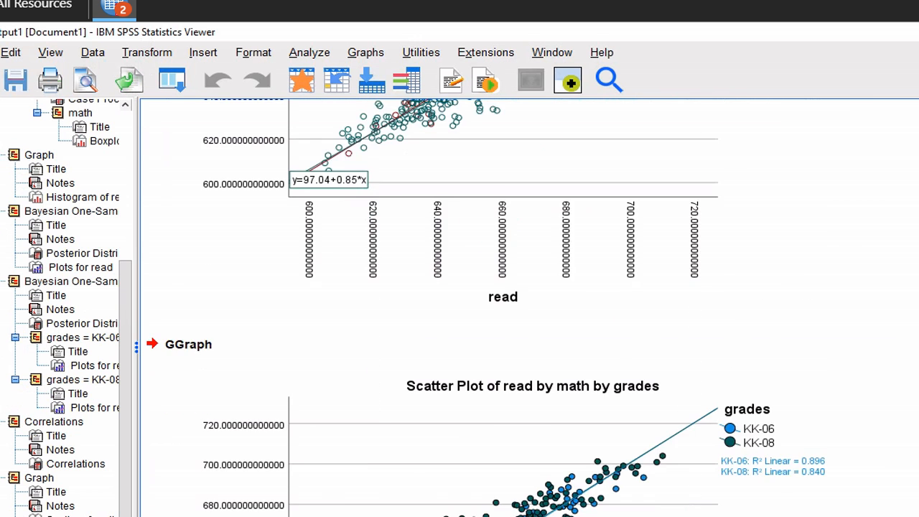
{"action": "scroll", "coordinate": [502, 309], "scroll_direction": "down", "scroll_amount": 1}
{"action": "scroll", "coordinate": [503, 309], "scroll_direction": "up", "scroll_amount": 2}
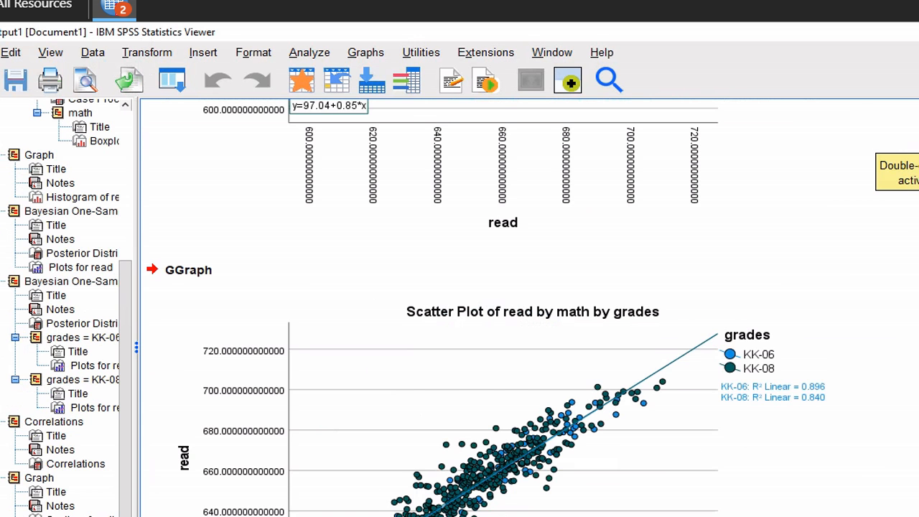
{"action": "scroll", "coordinate": [635, 227], "scroll_direction": "up", "scroll_amount": 5}
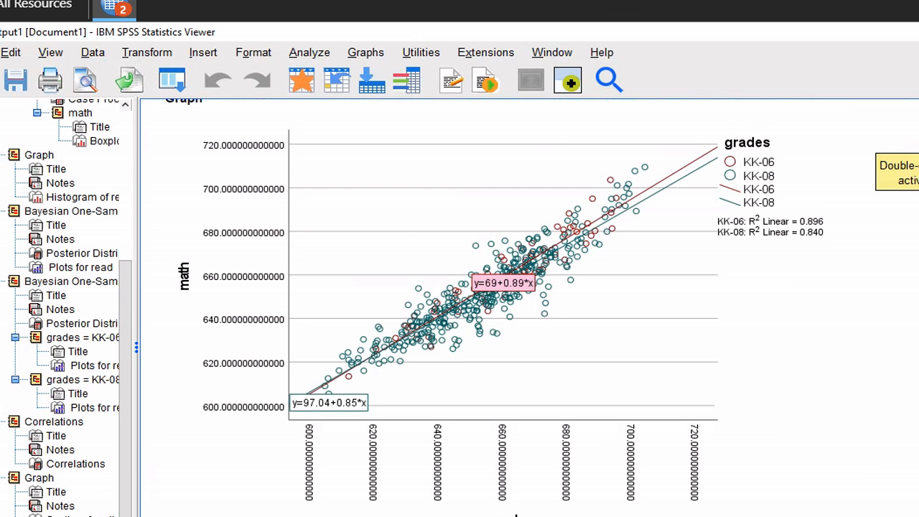
{"action": "scroll", "coordinate": [503, 302], "scroll_direction": "down", "scroll_amount": 6}
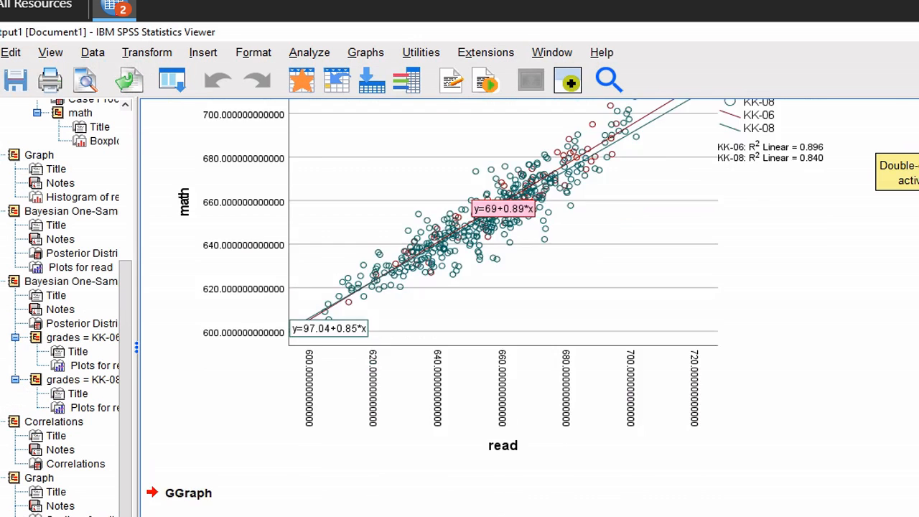
{"action": "scroll", "coordinate": [503, 345], "scroll_direction": "down", "scroll_amount": 1}
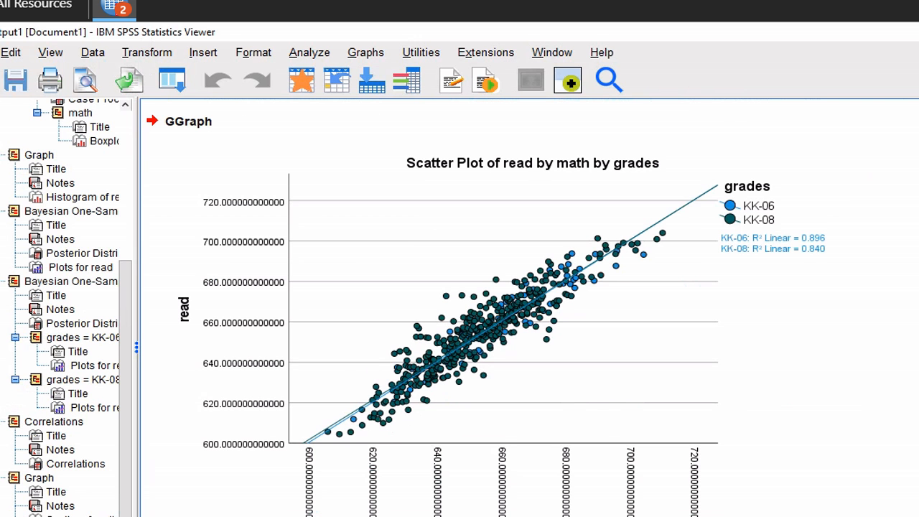
{"action": "left_click", "coordinate": [550, 30]}
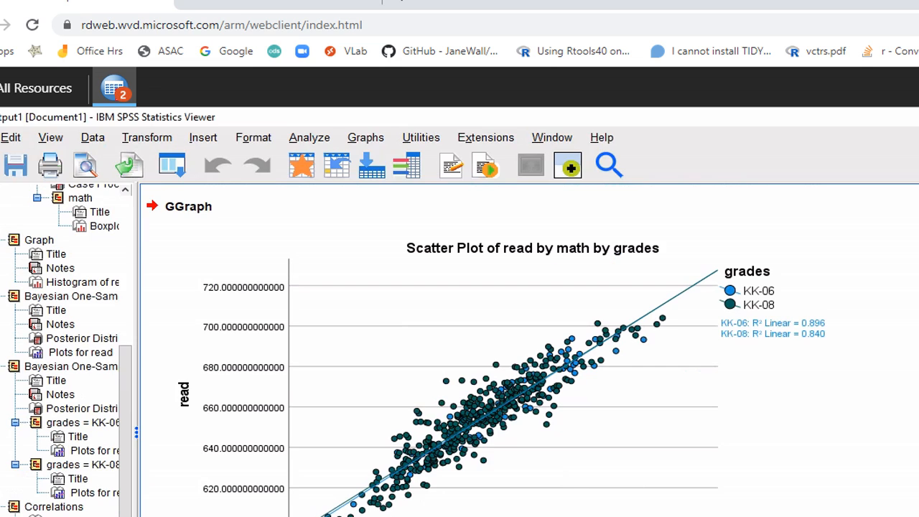
Read HW2.pdf items 13–15 on the Q-Q plot, then return to SPSS in full screen
{"action": "left_click", "coordinate": [837, 422]}
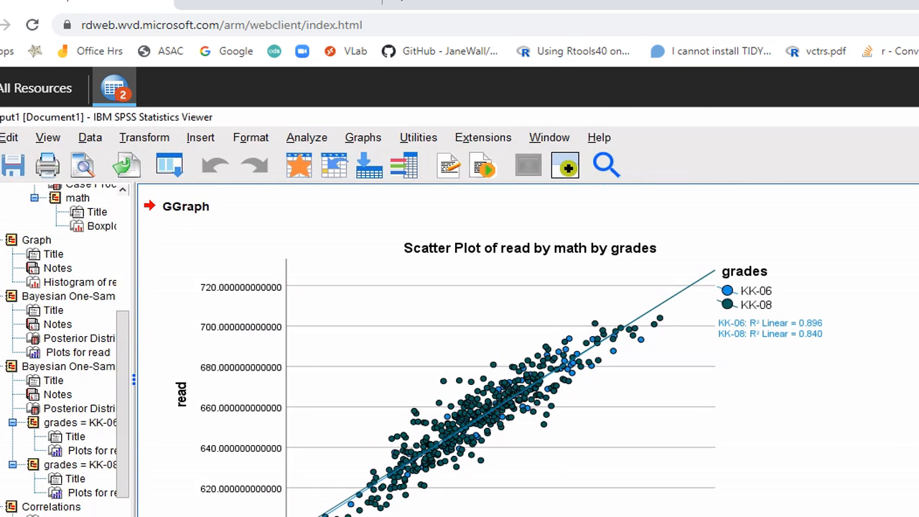
{"action": "key", "text": "alt+Tab"}
{"action": "scroll", "coordinate": [401, 334], "scroll_direction": "down", "scroll_amount": 1}
{"action": "scroll", "coordinate": [400, 334], "scroll_direction": "down", "scroll_amount": 10}
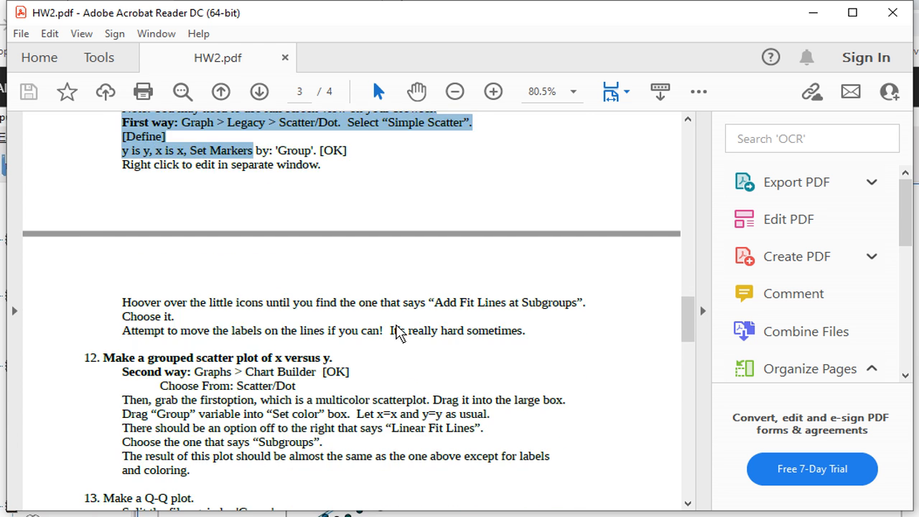
{"action": "scroll", "coordinate": [401, 334], "scroll_direction": "down", "scroll_amount": 3}
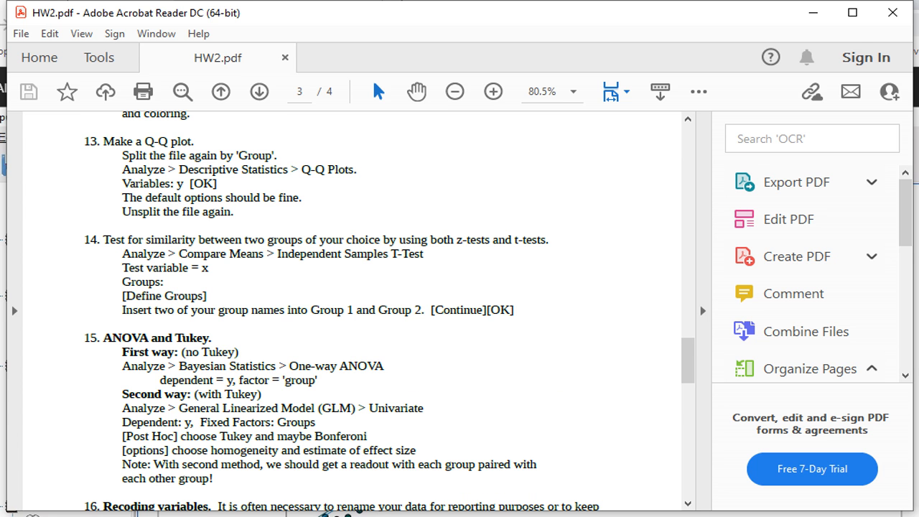
{"action": "key", "text": "alt+Tab"}
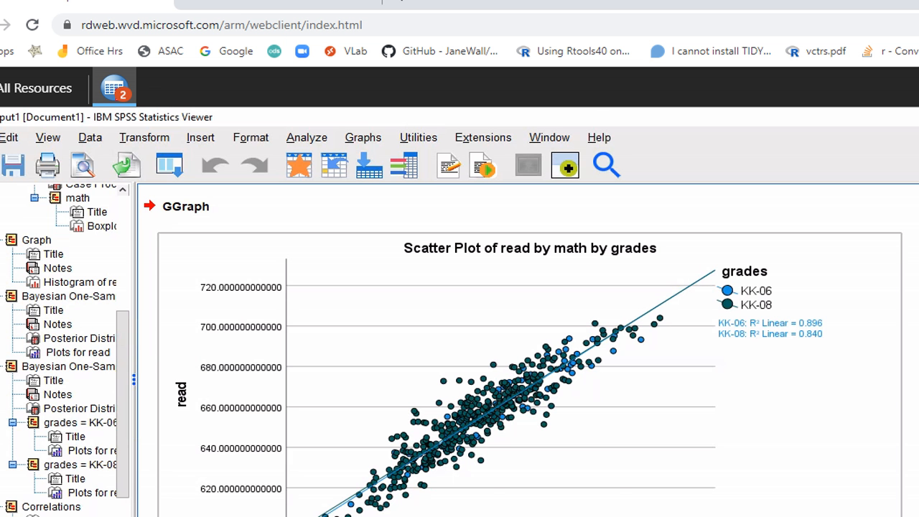
{"action": "key", "text": "F11"}
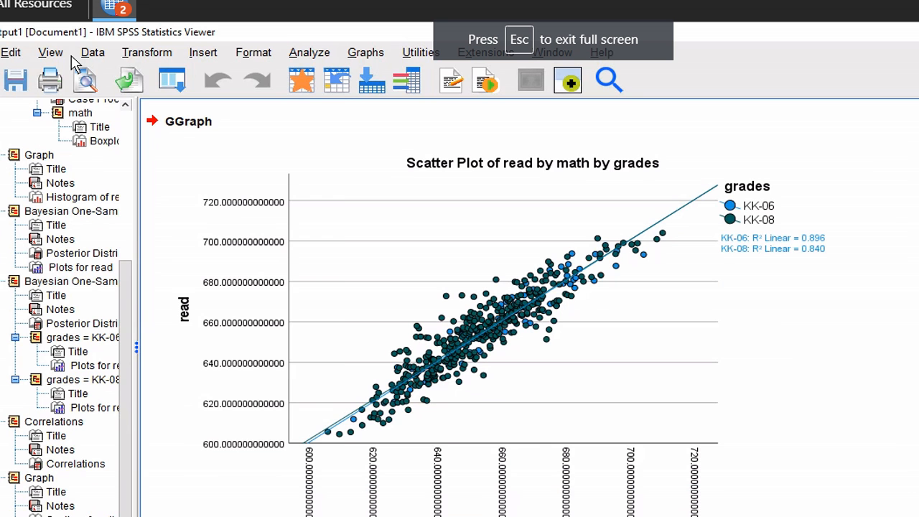
Split the file on grades using Compare groups
{"action": "left_click", "coordinate": [89, 55]}
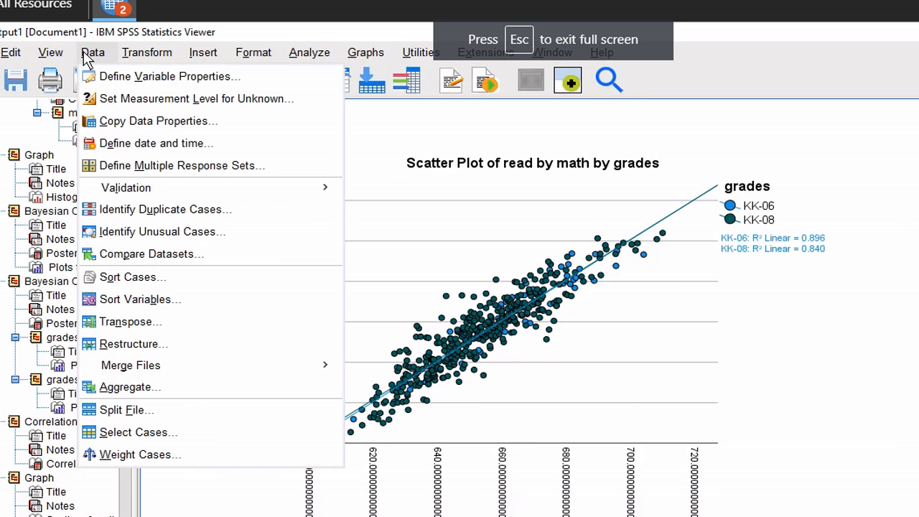
{"action": "left_click", "coordinate": [114, 413]}
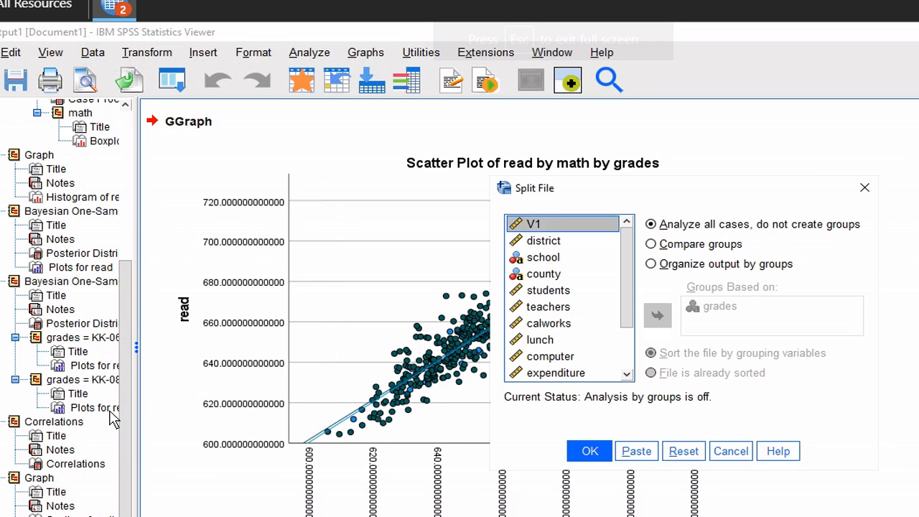
{"action": "left_click", "coordinate": [550, 258]}
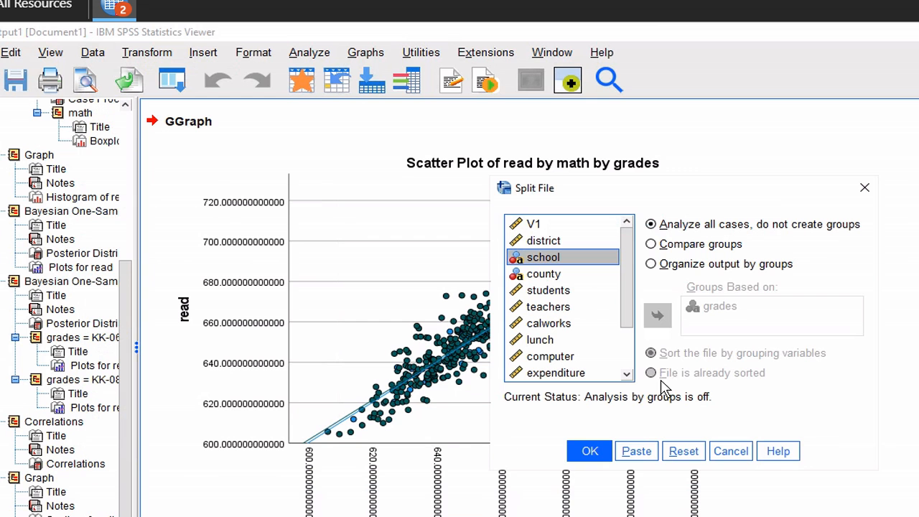
{"action": "left_click", "coordinate": [652, 245]}
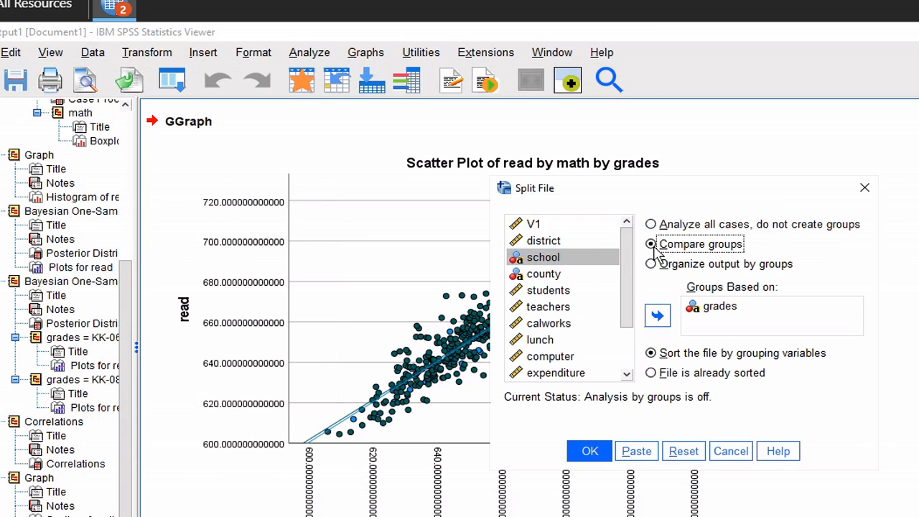
{"action": "left_click", "coordinate": [600, 451]}
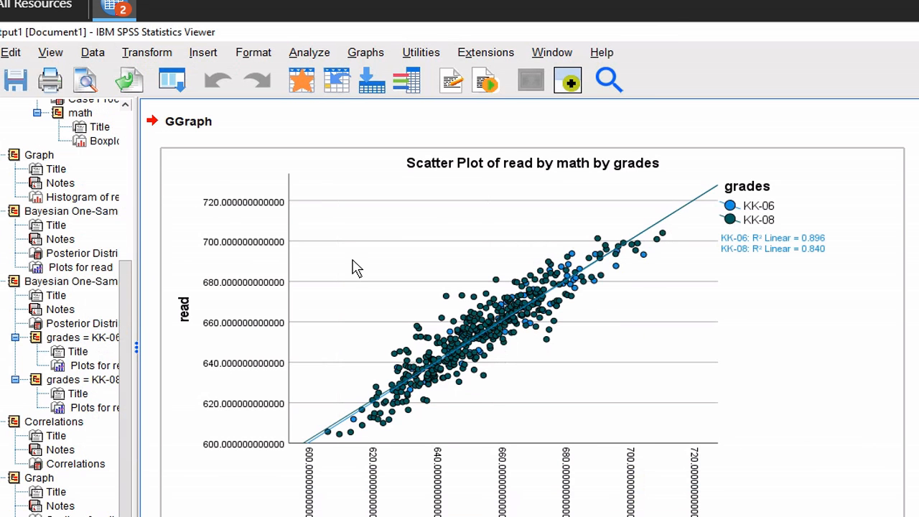
{"action": "left_click", "coordinate": [310, 55]}
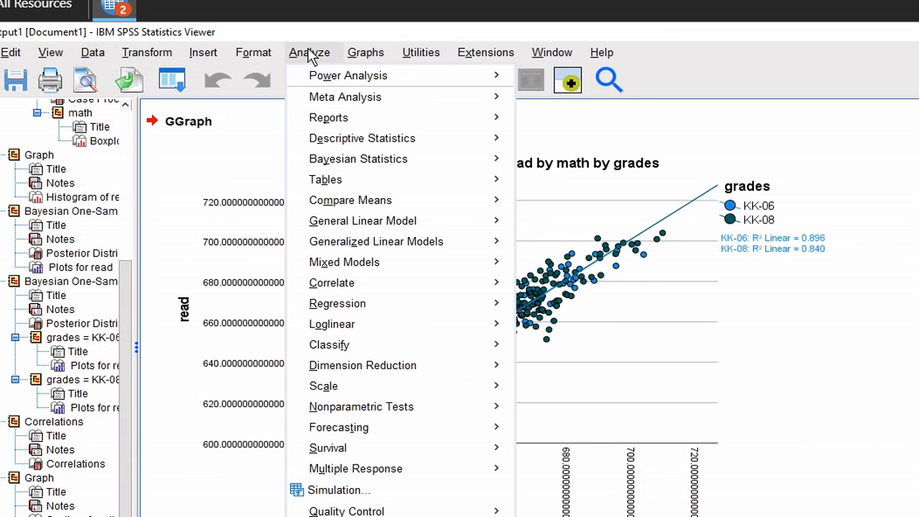
Run normal Q-Q plots of math with parameters estimated from the data
{"action": "mouse_move", "coordinate": [342, 146]}
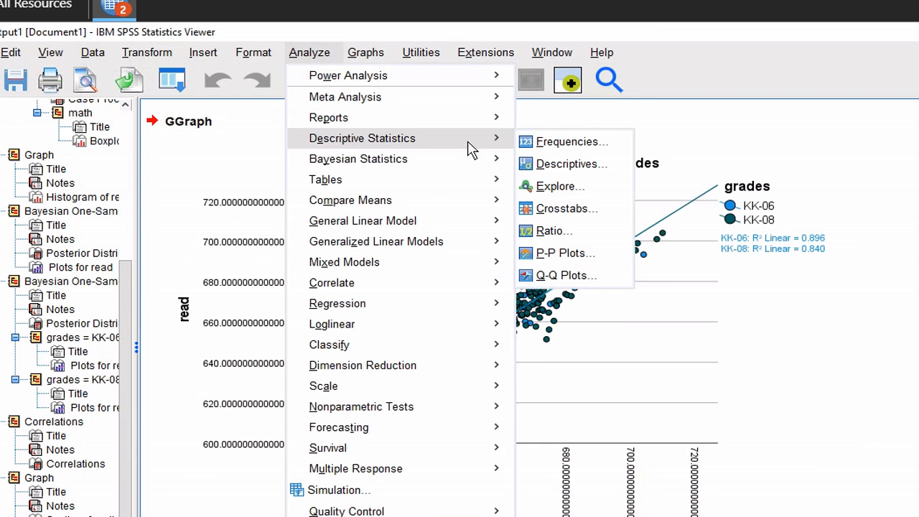
{"action": "left_click", "coordinate": [546, 277]}
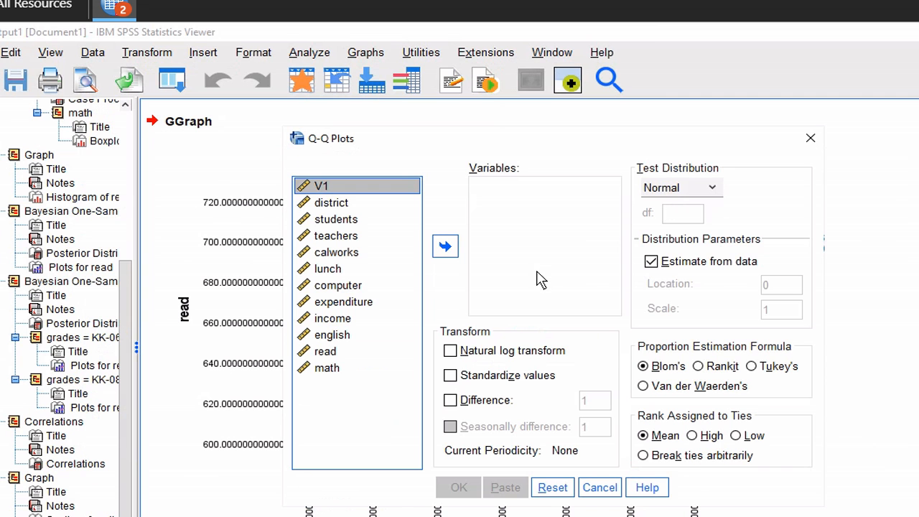
{"action": "left_click", "coordinate": [327, 369]}
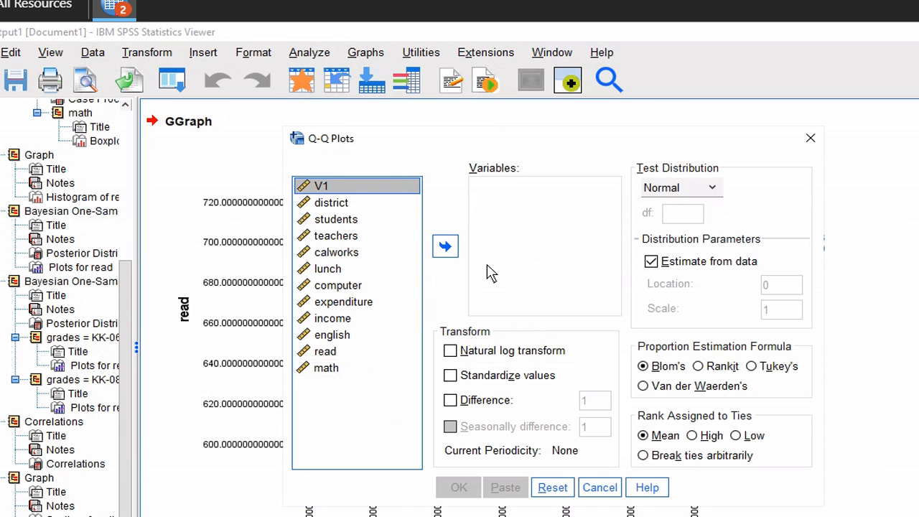
{"action": "left_click", "coordinate": [445, 247]}
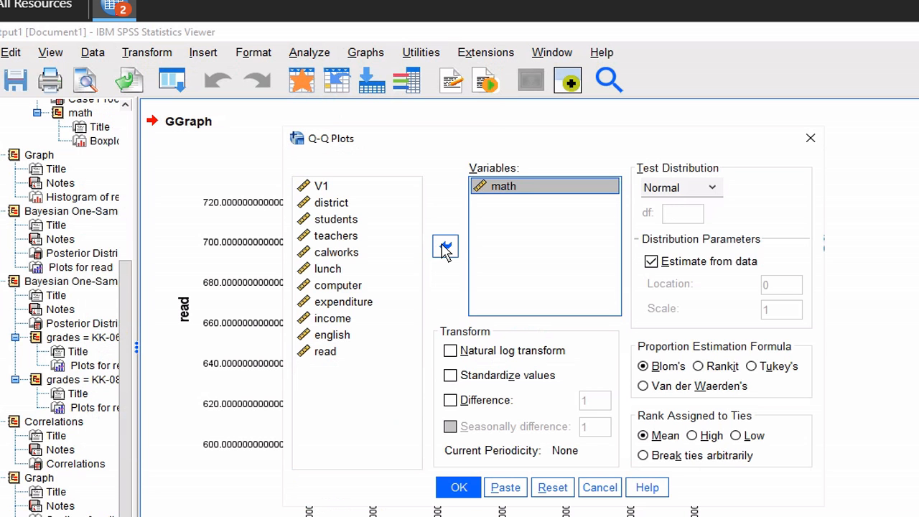
{"action": "left_click", "coordinate": [455, 487]}
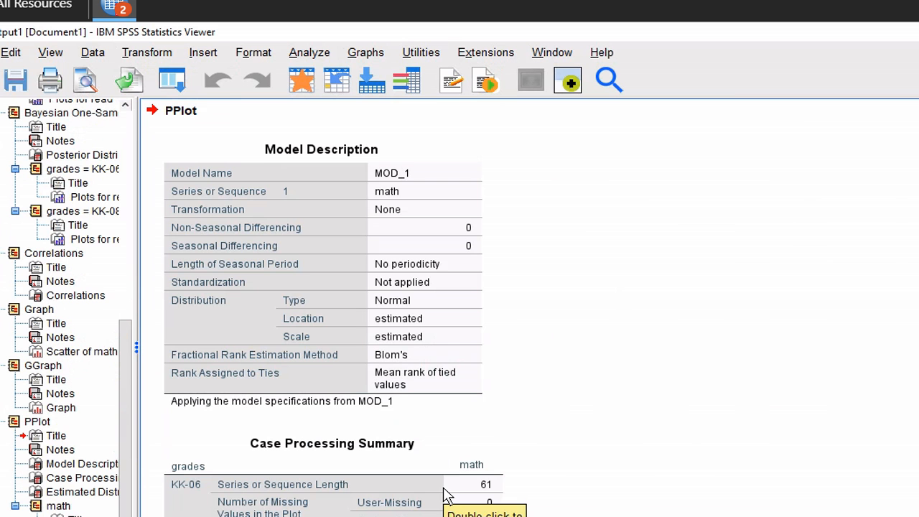
{"action": "scroll", "coordinate": [726, 366], "scroll_direction": "down", "scroll_amount": 2}
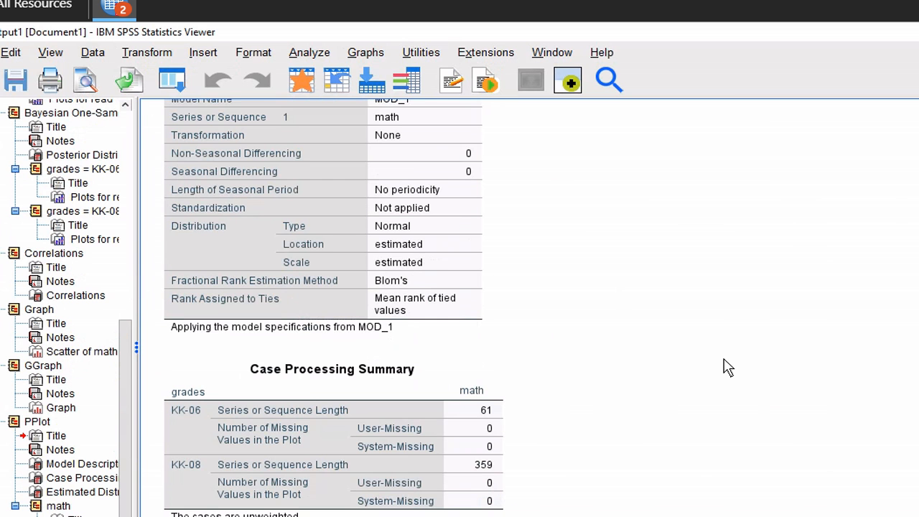
{"action": "scroll", "coordinate": [725, 367], "scroll_direction": "down", "scroll_amount": 6}
{"action": "scroll", "coordinate": [725, 366], "scroll_direction": "down", "scroll_amount": 2}
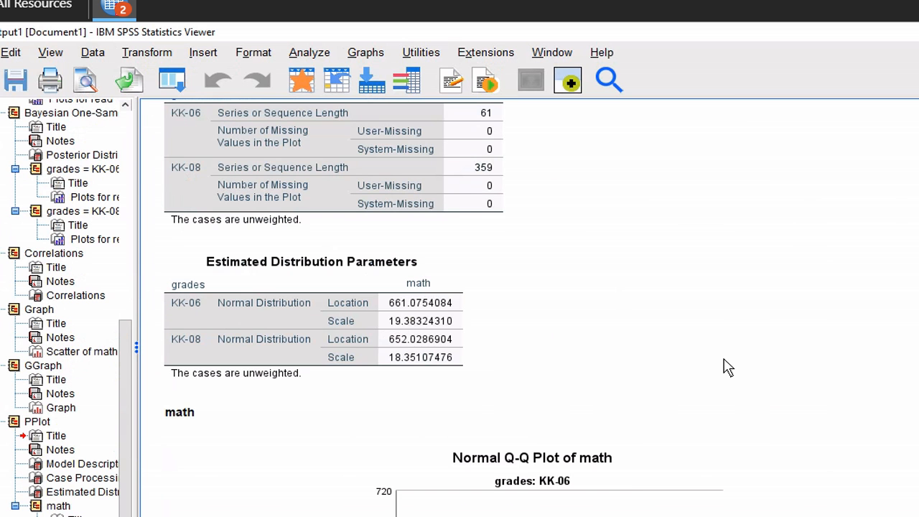
{"action": "scroll", "coordinate": [725, 366], "scroll_direction": "down", "scroll_amount": 2}
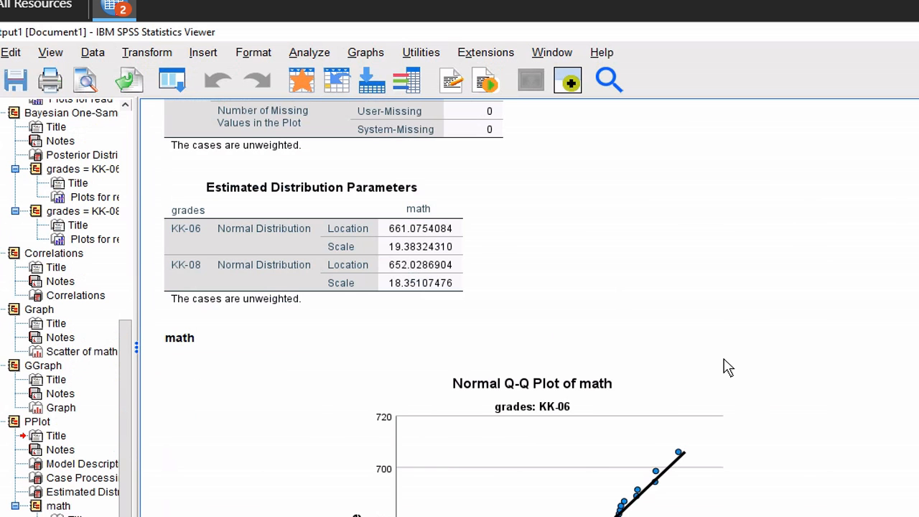
{"action": "scroll", "coordinate": [727, 367], "scroll_direction": "down", "scroll_amount": 2}
{"action": "scroll", "coordinate": [726, 367], "scroll_direction": "down", "scroll_amount": 8}
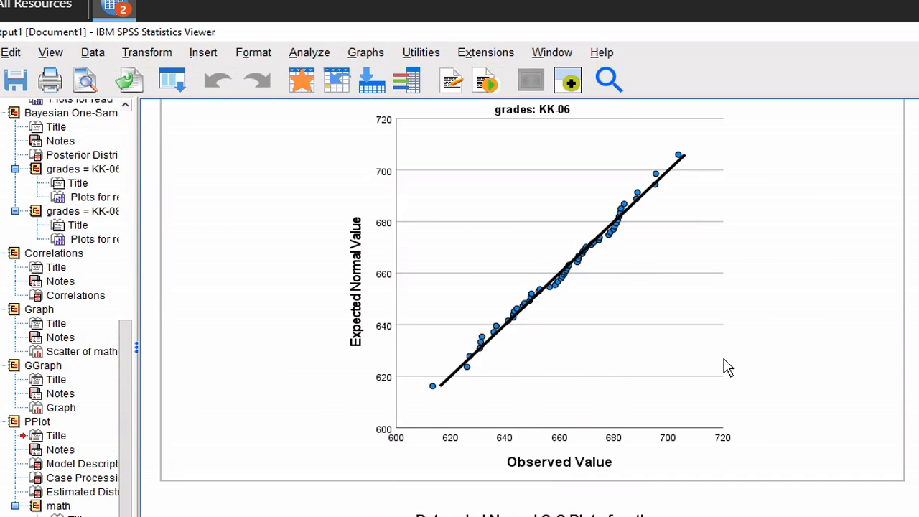
{"action": "scroll", "coordinate": [725, 367], "scroll_direction": "down", "scroll_amount": 10}
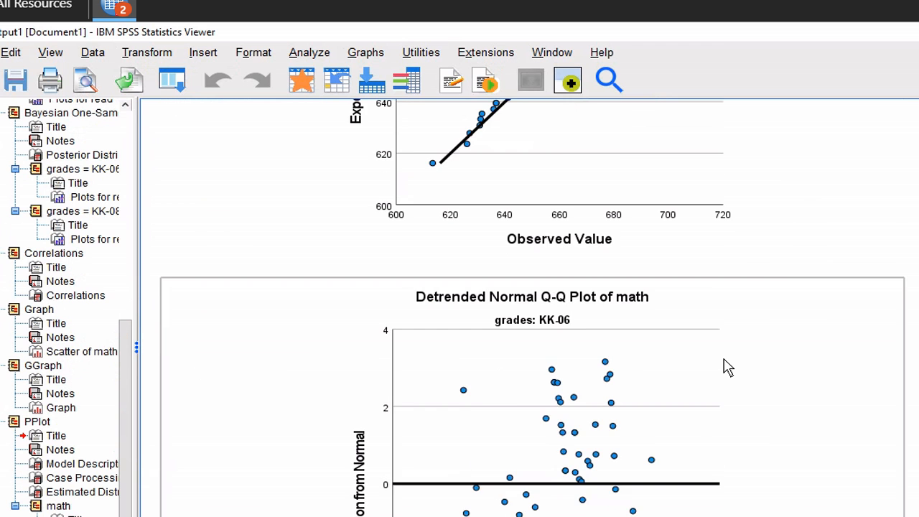
{"action": "scroll", "coordinate": [727, 367], "scroll_direction": "down", "scroll_amount": 4}
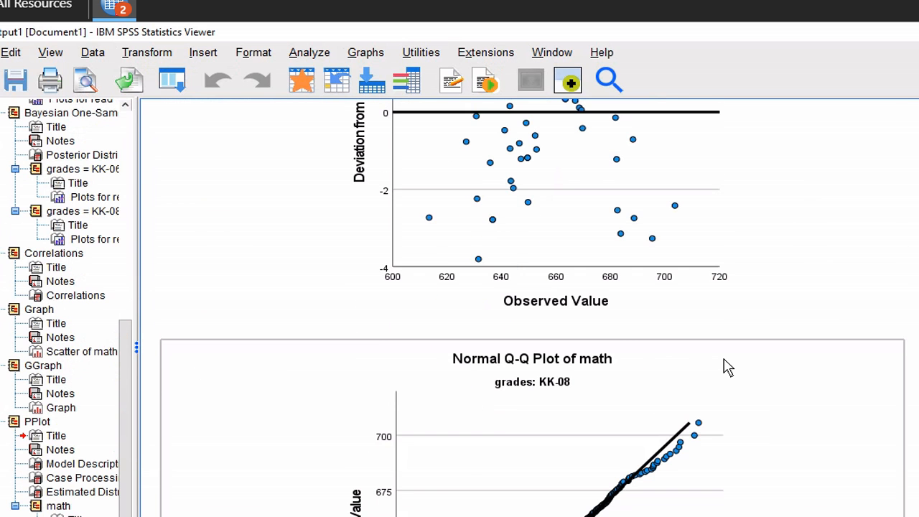
{"action": "scroll", "coordinate": [726, 367], "scroll_direction": "down", "scroll_amount": 4}
{"action": "scroll", "coordinate": [727, 367], "scroll_direction": "down", "scroll_amount": 12}
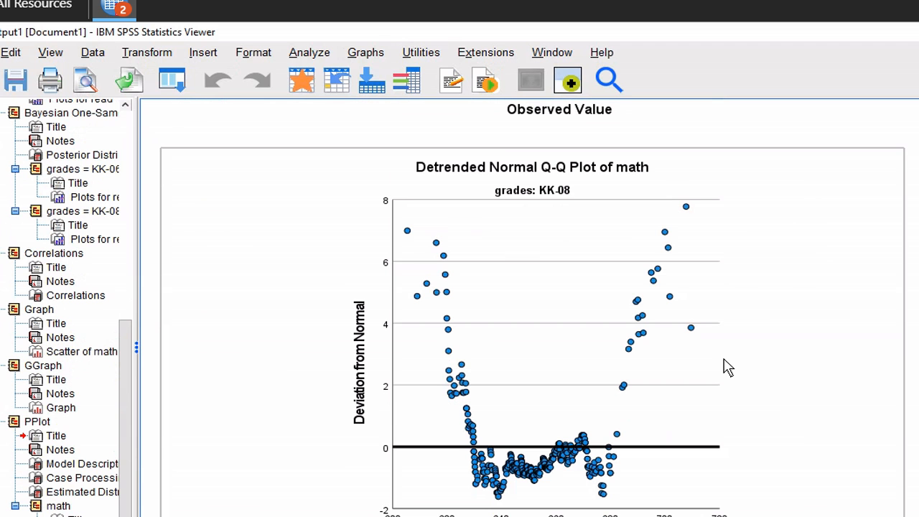
Set Split File to 'Analyze all cases, do not create groups'
{"action": "left_click", "coordinate": [95, 55]}
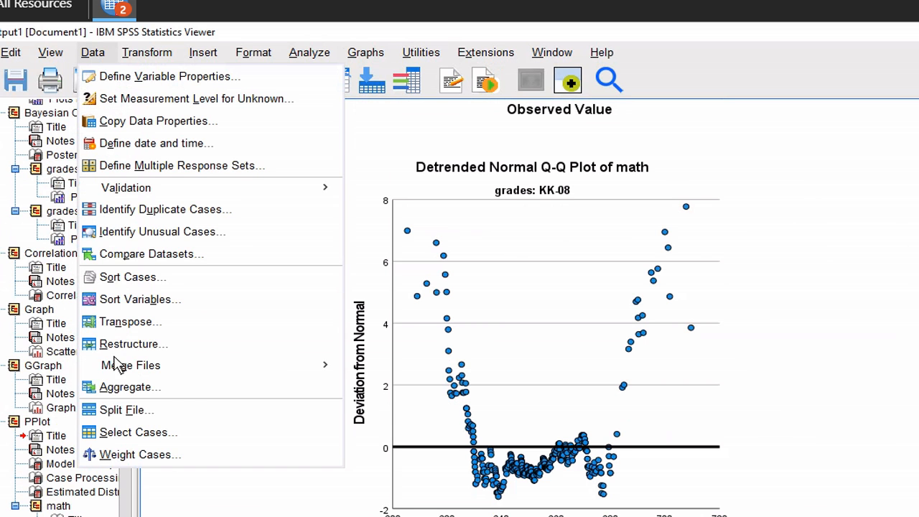
{"action": "left_click", "coordinate": [125, 411]}
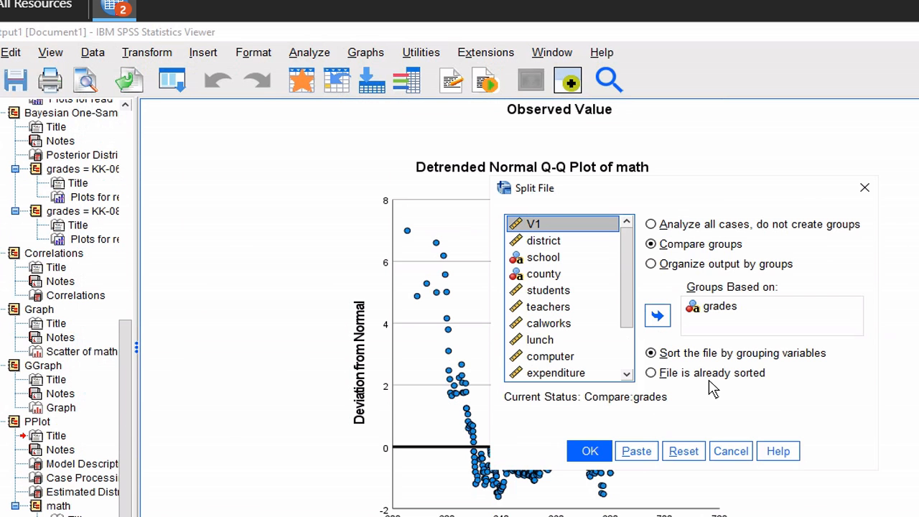
{"action": "left_click", "coordinate": [653, 225]}
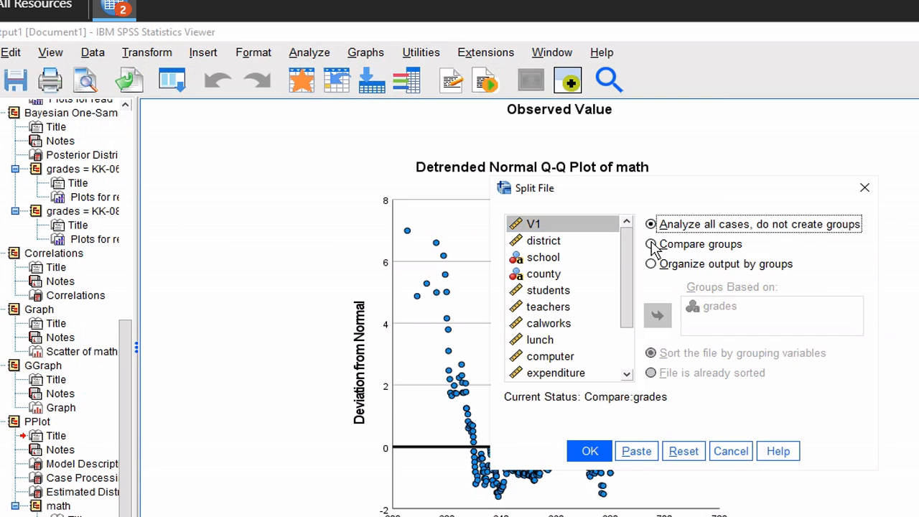
{"action": "left_click", "coordinate": [591, 452]}
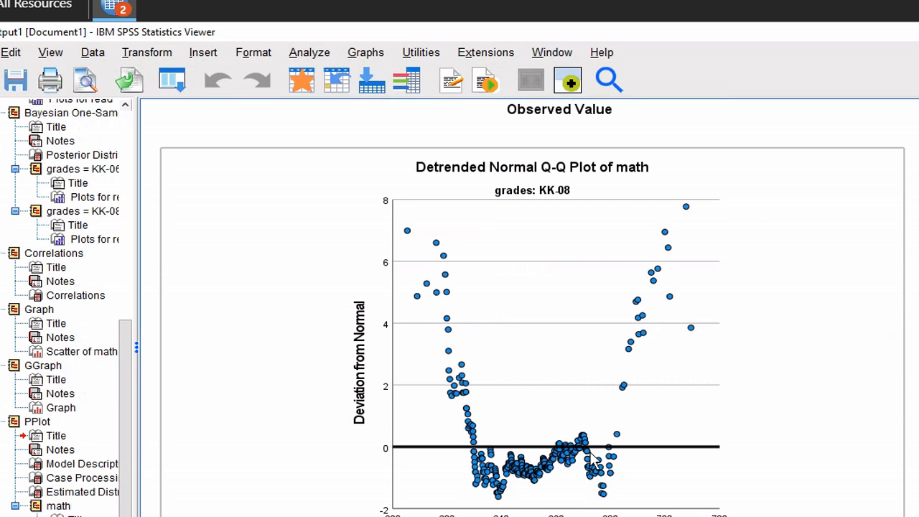
Start an Independent-Samples T Test with math as test variable and grades as grouping variable
{"action": "left_click", "coordinate": [319, 54]}
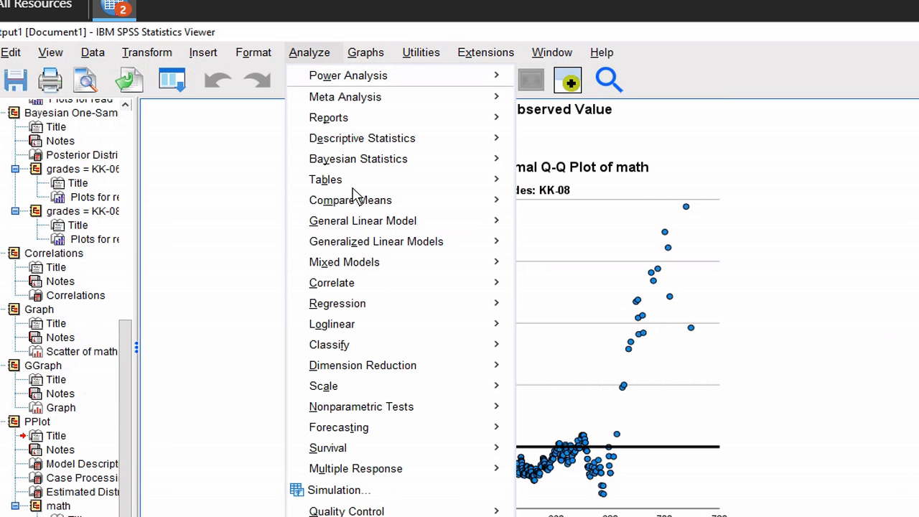
{"action": "mouse_move", "coordinate": [353, 188]}
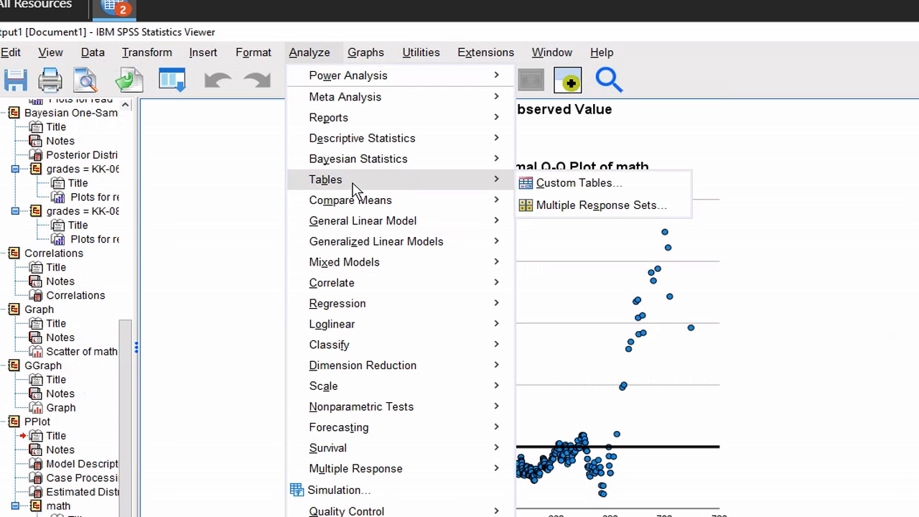
{"action": "mouse_move", "coordinate": [363, 204]}
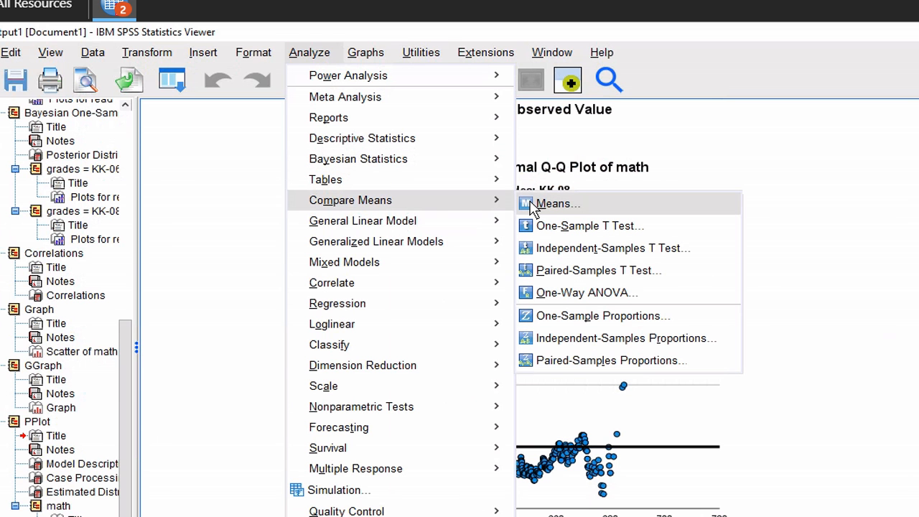
{"action": "left_click", "coordinate": [546, 249]}
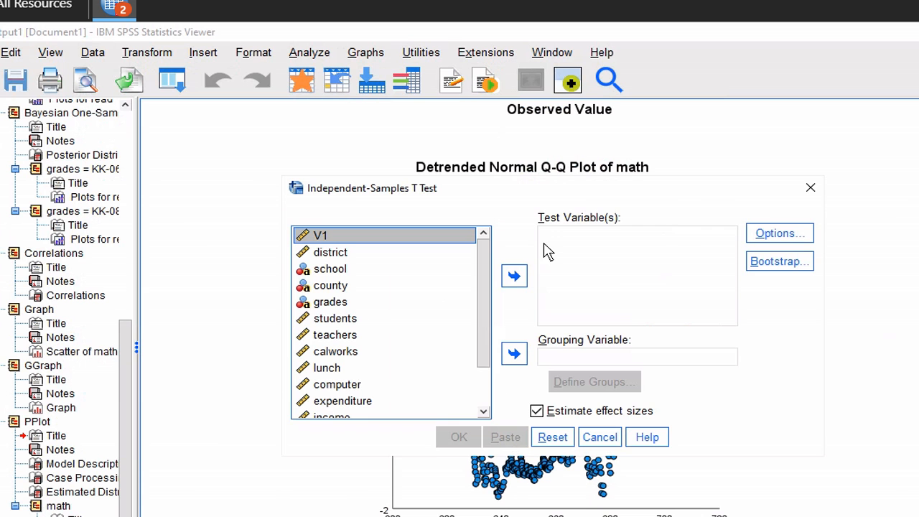
{"action": "scroll", "coordinate": [470, 407], "scroll_direction": "down", "scroll_amount": 2}
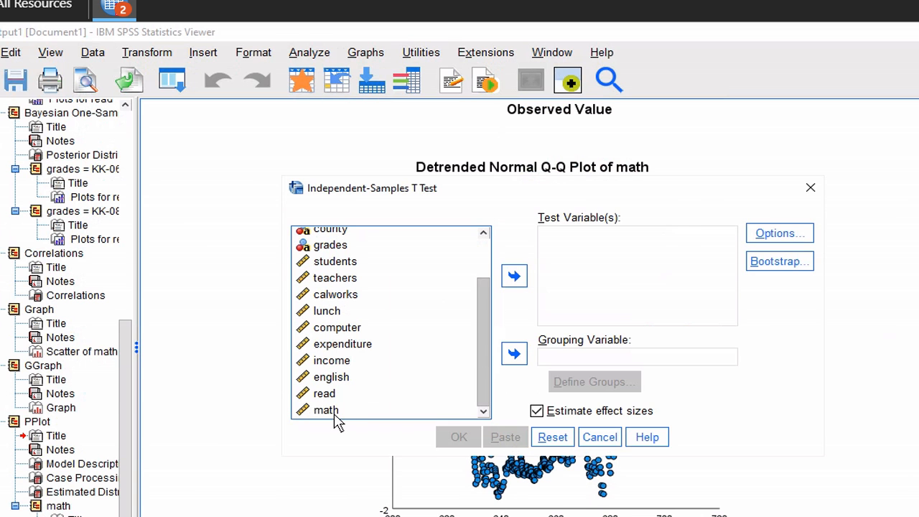
{"action": "left_click", "coordinate": [334, 410]}
{"action": "left_click", "coordinate": [514, 278]}
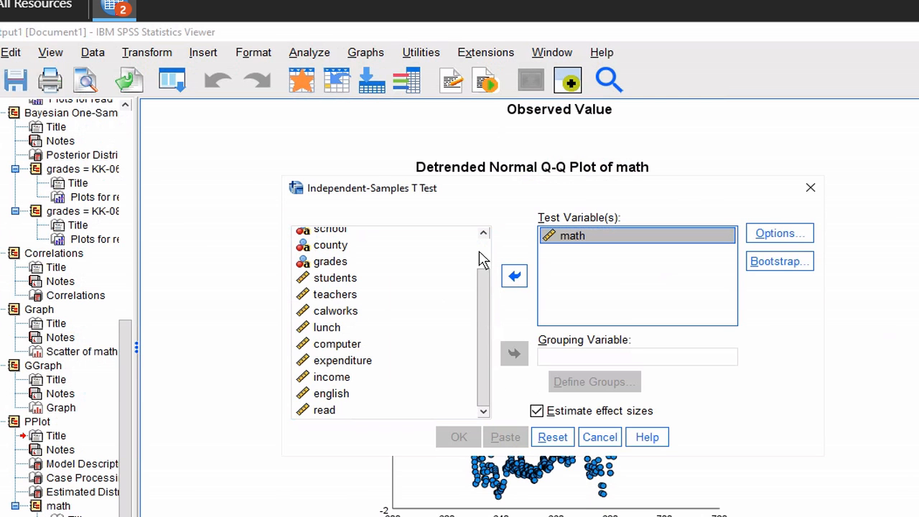
{"action": "scroll", "coordinate": [482, 260], "scroll_direction": "up", "scroll_amount": 2}
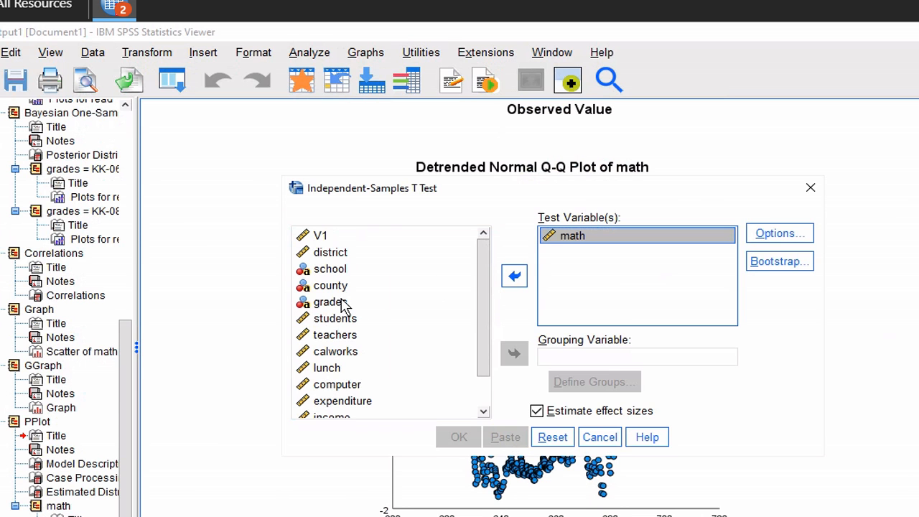
{"action": "left_click", "coordinate": [363, 311]}
{"action": "left_click", "coordinate": [361, 304]}
{"action": "left_click", "coordinate": [514, 352]}
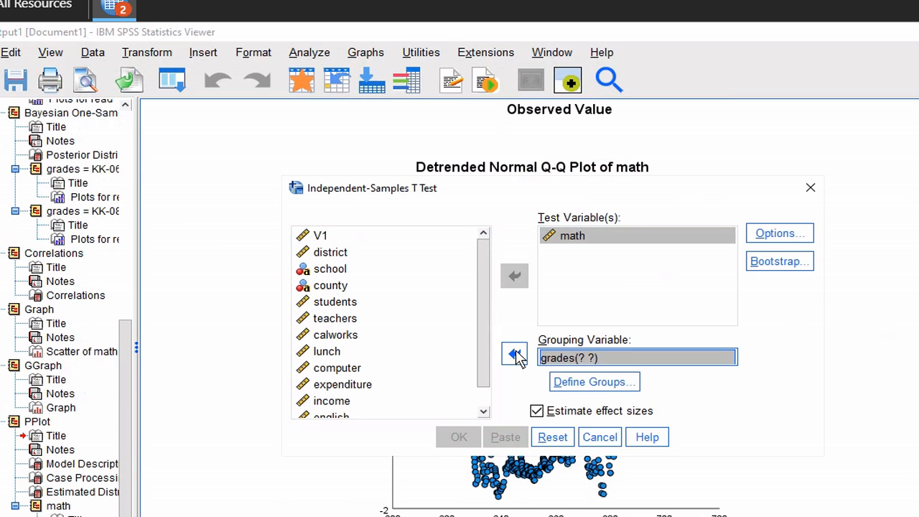
Define the grades groups as KK-06 and KK-08
{"action": "left_click", "coordinate": [622, 386]}
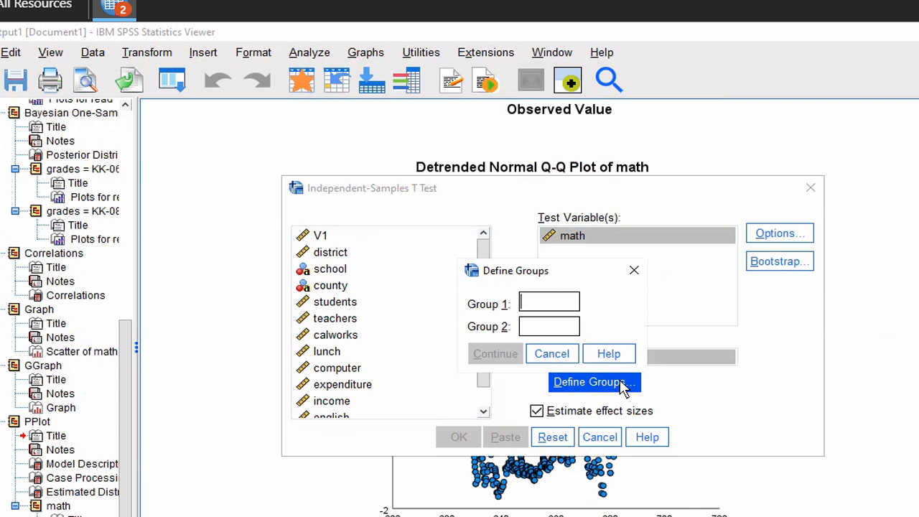
{"action": "type", "text": "KK-06"}
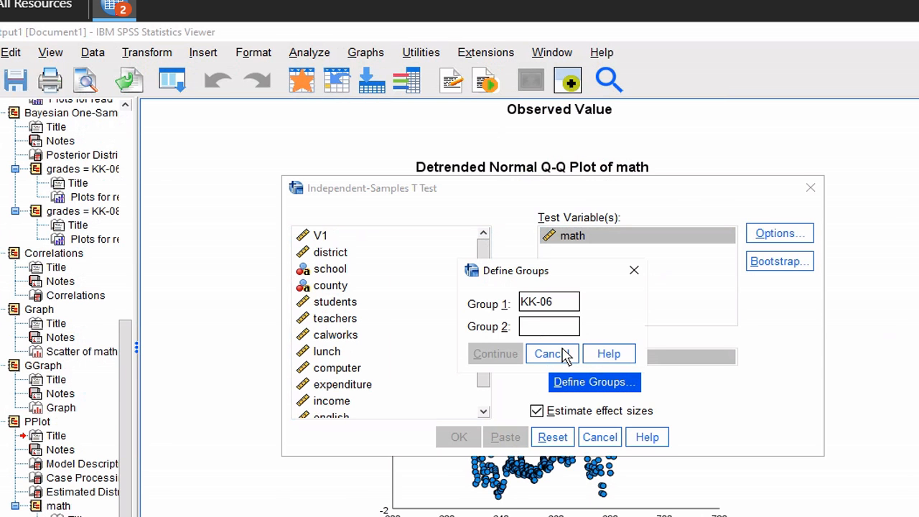
{"action": "left_click", "coordinate": [553, 325]}
{"action": "type", "text": "K"}
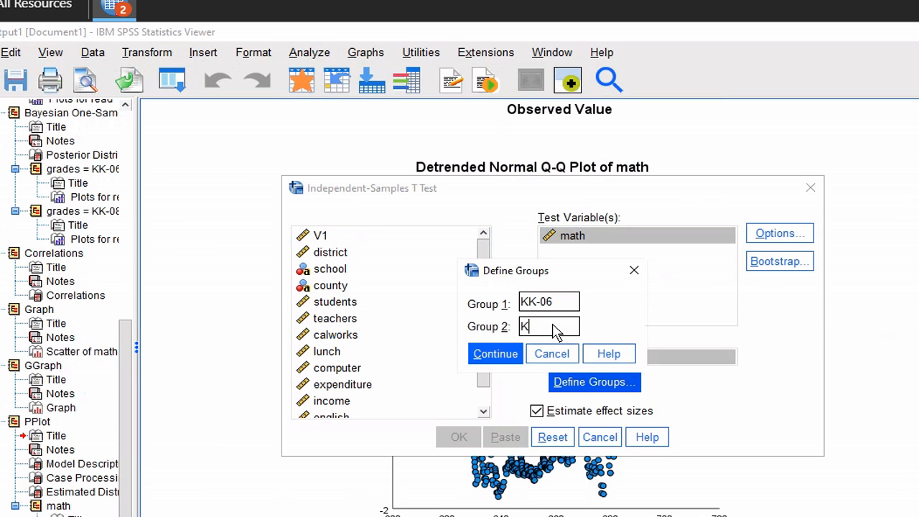
{"action": "type", "text": "K-08"}
{"action": "left_click", "coordinate": [499, 352]}
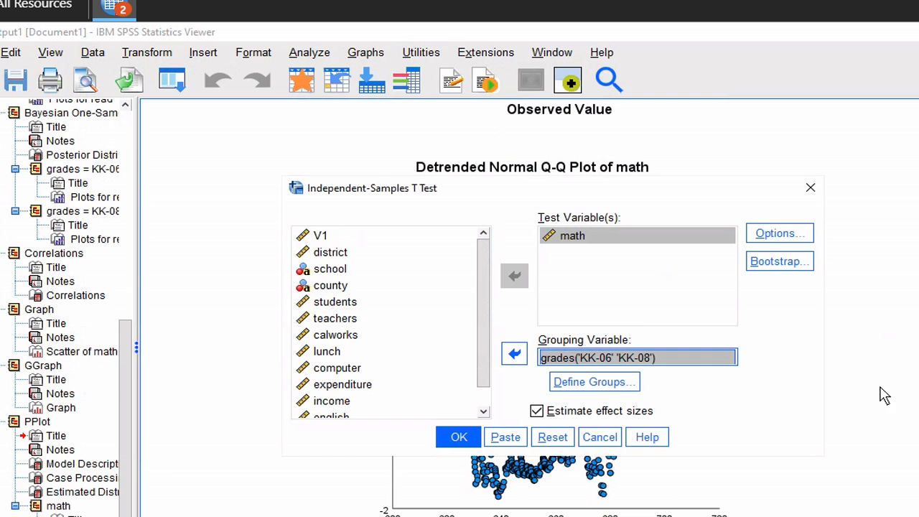
{"action": "left_click", "coordinate": [459, 438]}
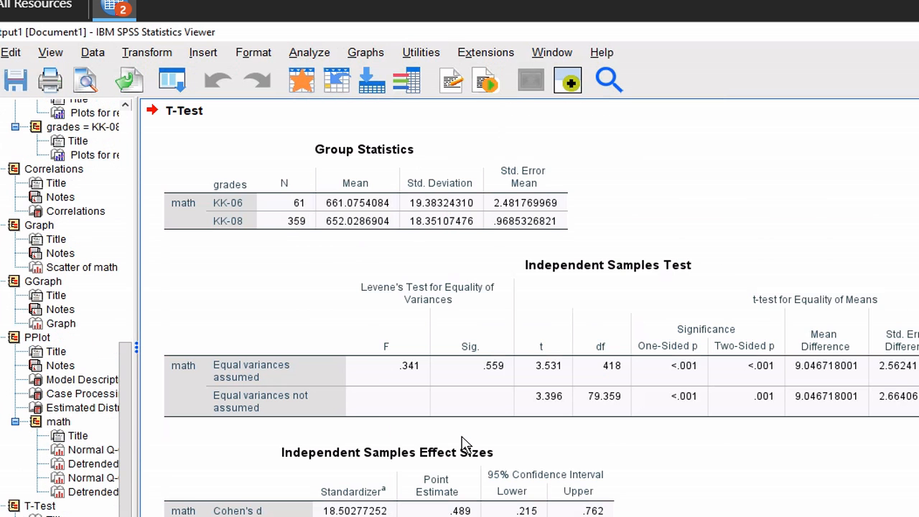
{"action": "left_click", "coordinate": [462, 444]}
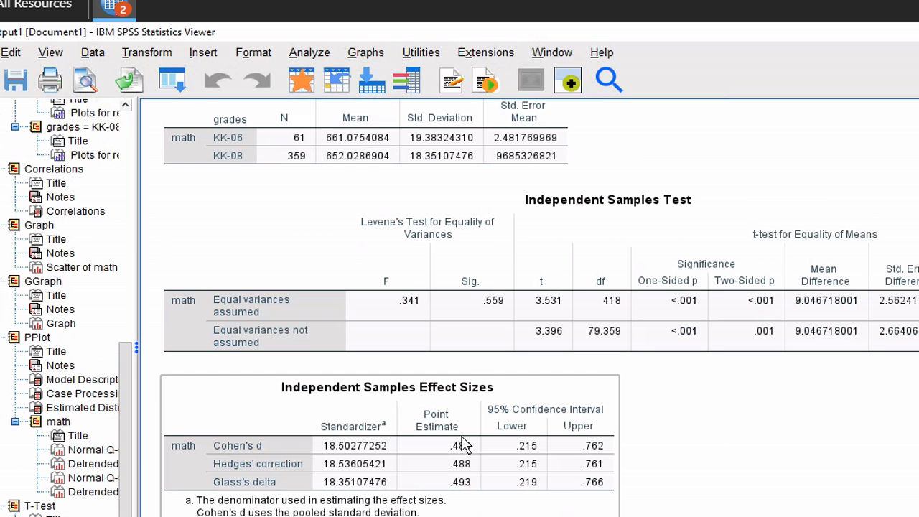
{"action": "left_click", "coordinate": [785, 470]}
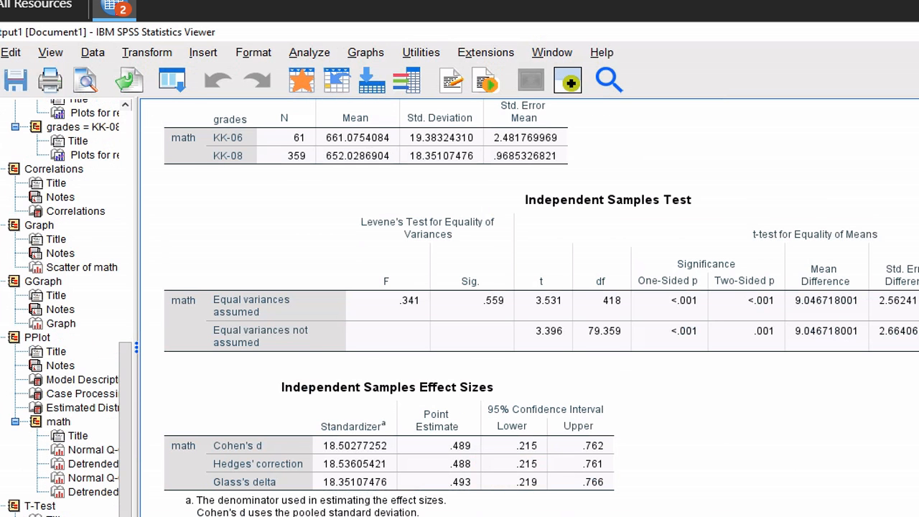
{"action": "scroll", "coordinate": [528, 309], "scroll_direction": "up", "scroll_amount": 10}
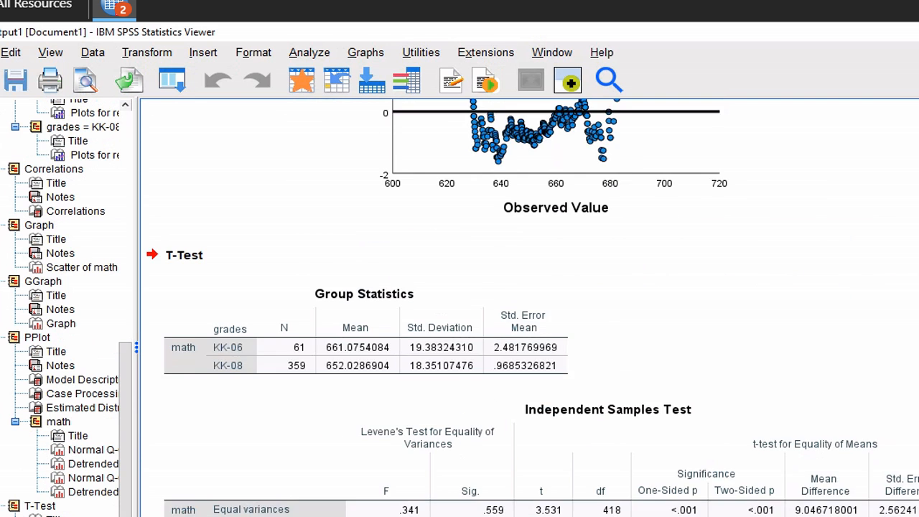
{"action": "scroll", "coordinate": [528, 309], "scroll_direction": "down", "scroll_amount": 10}
{"action": "scroll", "coordinate": [528, 309], "scroll_direction": "up", "scroll_amount": 1}
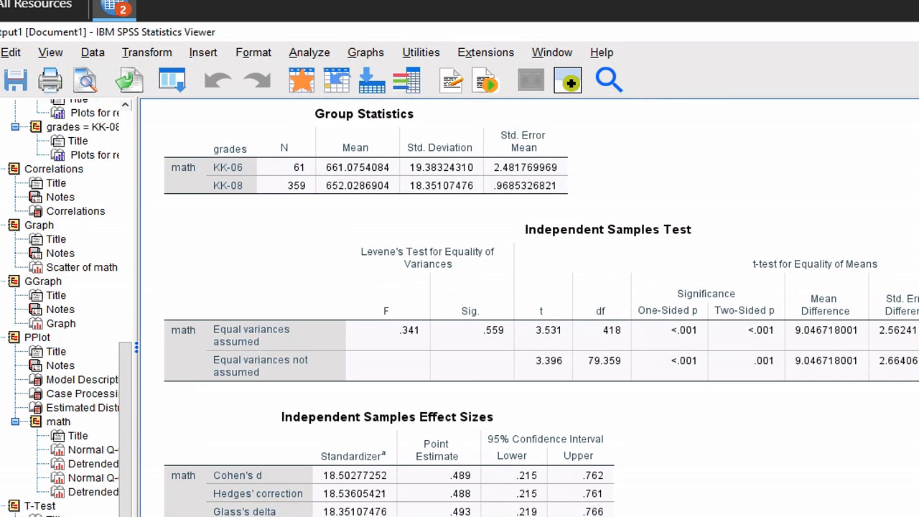
{"action": "scroll", "coordinate": [690, 316], "scroll_direction": "up", "scroll_amount": 3}
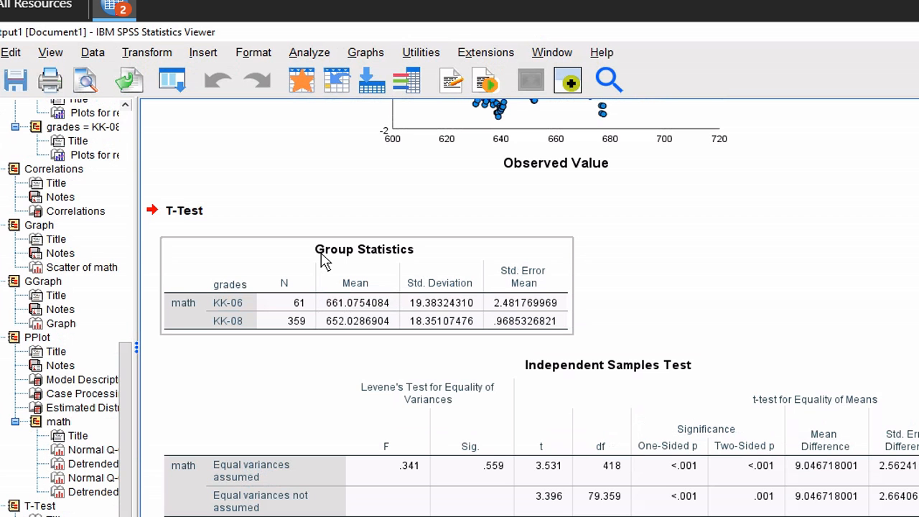
{"action": "scroll", "coordinate": [767, 284], "scroll_direction": "down", "scroll_amount": 2}
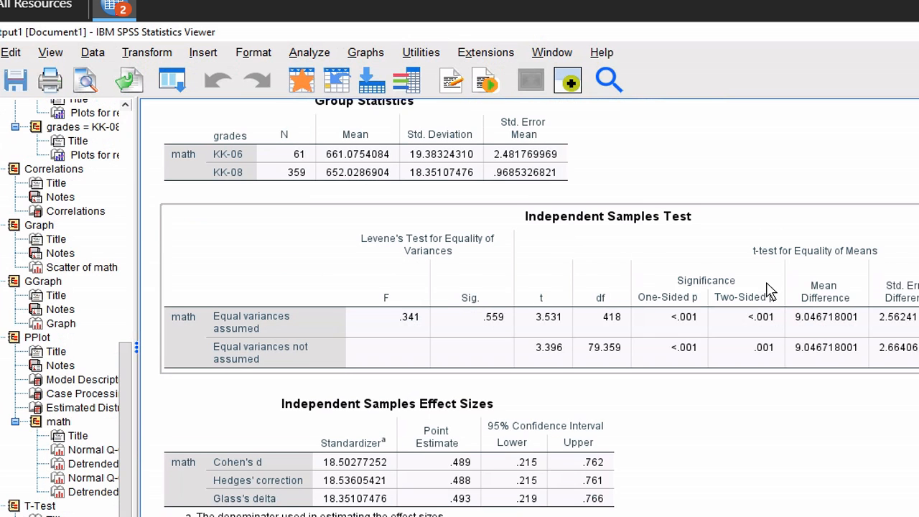
{"action": "scroll", "coordinate": [767, 289], "scroll_direction": "down", "scroll_amount": 1}
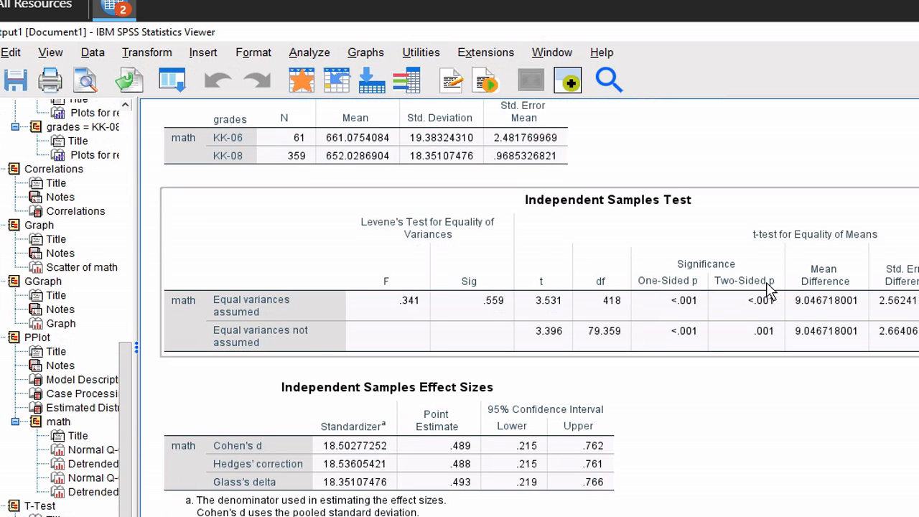
Run a Bayesian one-way ANOVA with math as dependent and grades as factor
{"action": "left_click", "coordinate": [297, 58]}
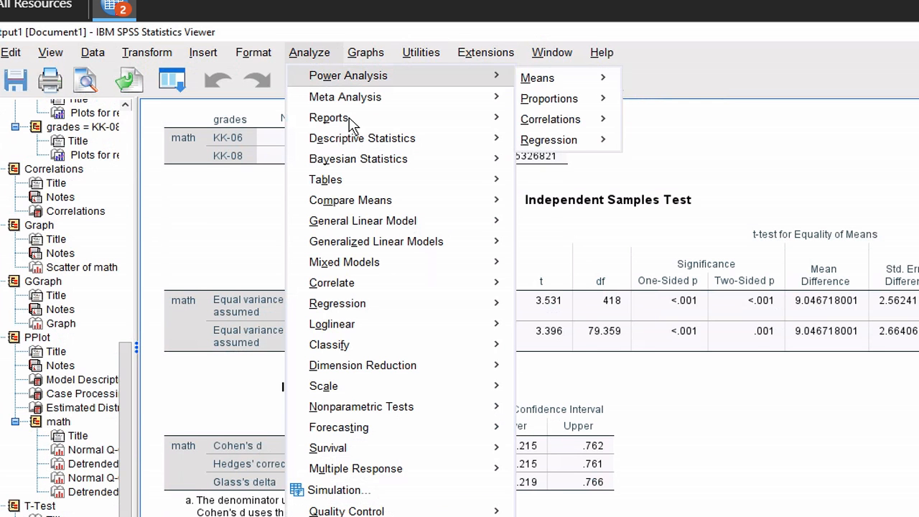
{"action": "mouse_move", "coordinate": [350, 165]}
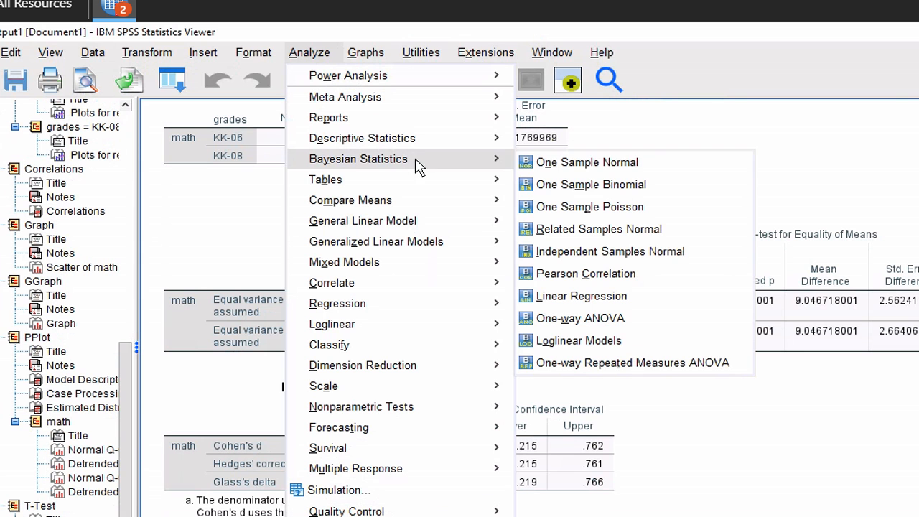
{"action": "left_click", "coordinate": [568, 320]}
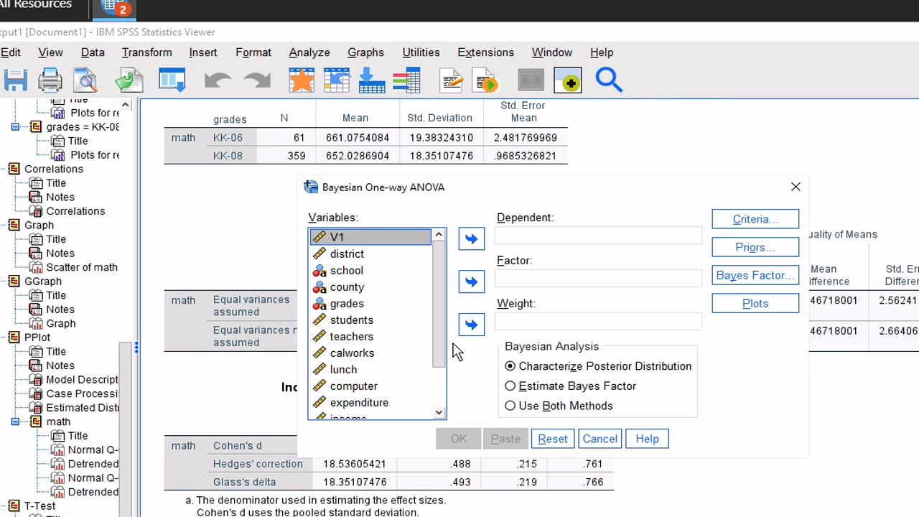
{"action": "left_click", "coordinate": [441, 386]}
{"action": "left_click", "coordinate": [372, 412]}
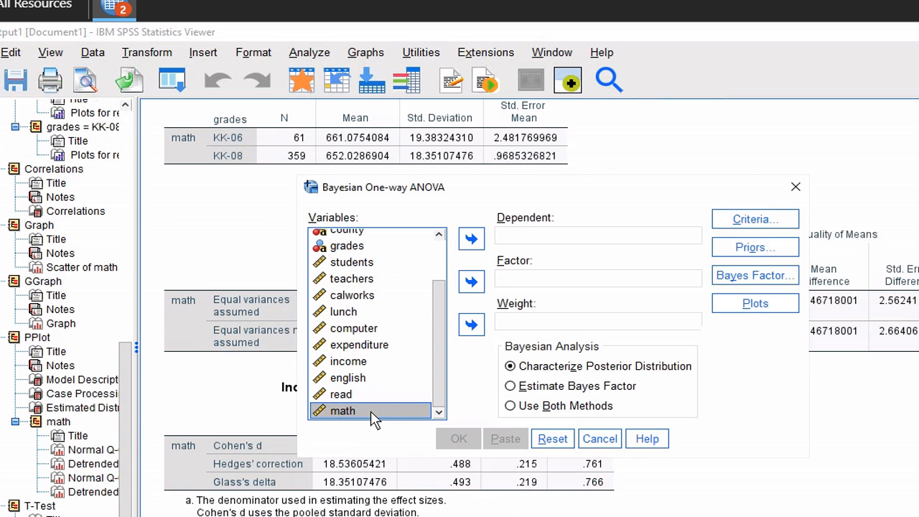
{"action": "left_click", "coordinate": [472, 239]}
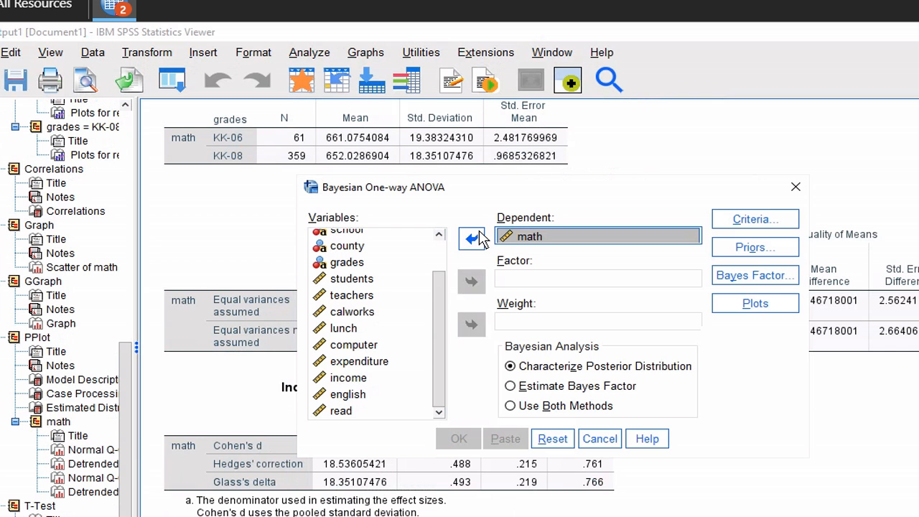
{"action": "left_click", "coordinate": [365, 264]}
{"action": "left_click", "coordinate": [466, 283]}
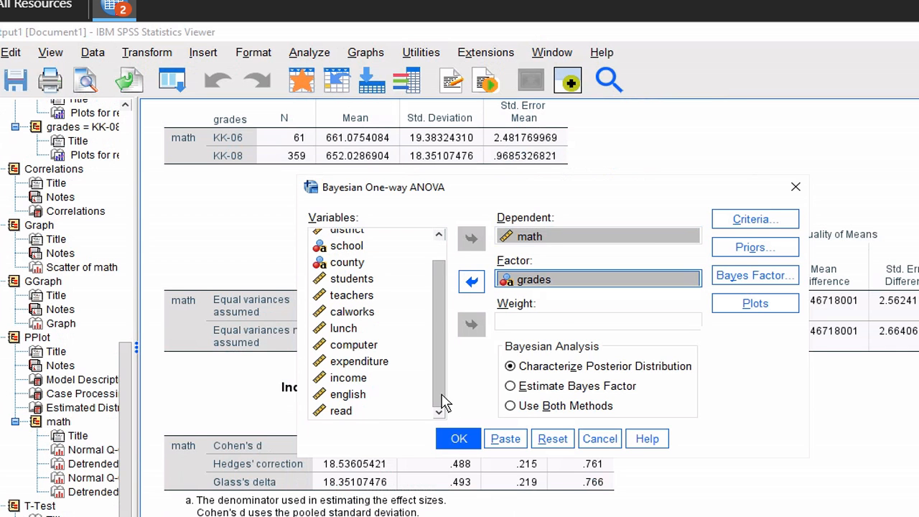
{"action": "left_click", "coordinate": [457, 441]}
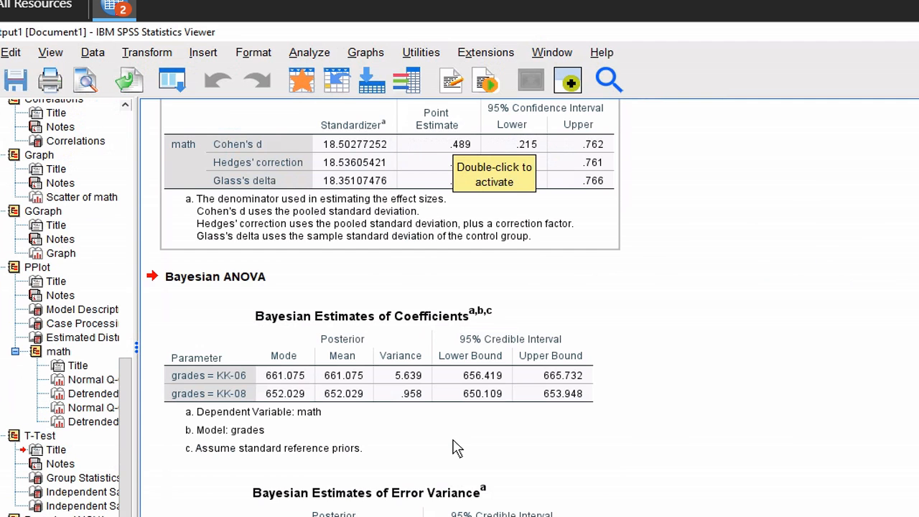
{"action": "scroll", "coordinate": [457, 449], "scroll_direction": "down", "scroll_amount": 1}
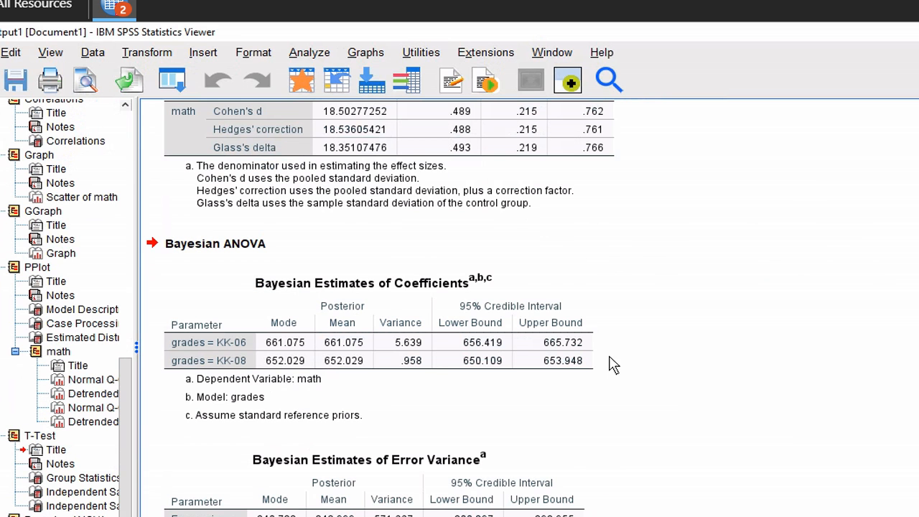
In General Linear Model > Univariate, assign math as dependent and grades as fixed factor
{"action": "left_click", "coordinate": [305, 59]}
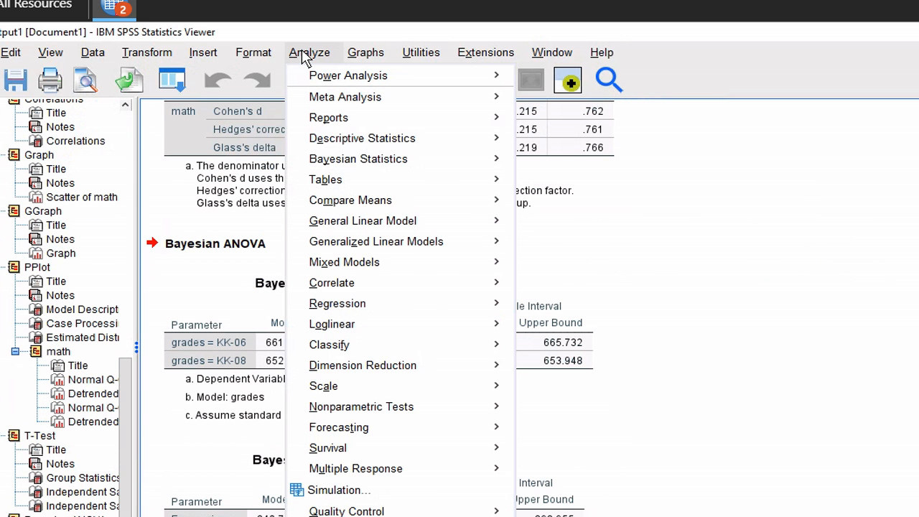
{"action": "mouse_move", "coordinate": [377, 247]}
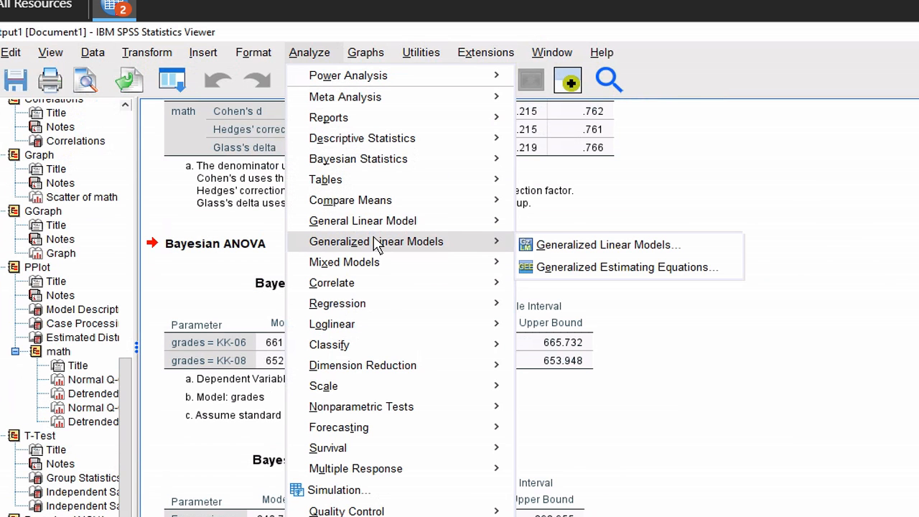
{"action": "mouse_move", "coordinate": [374, 225]}
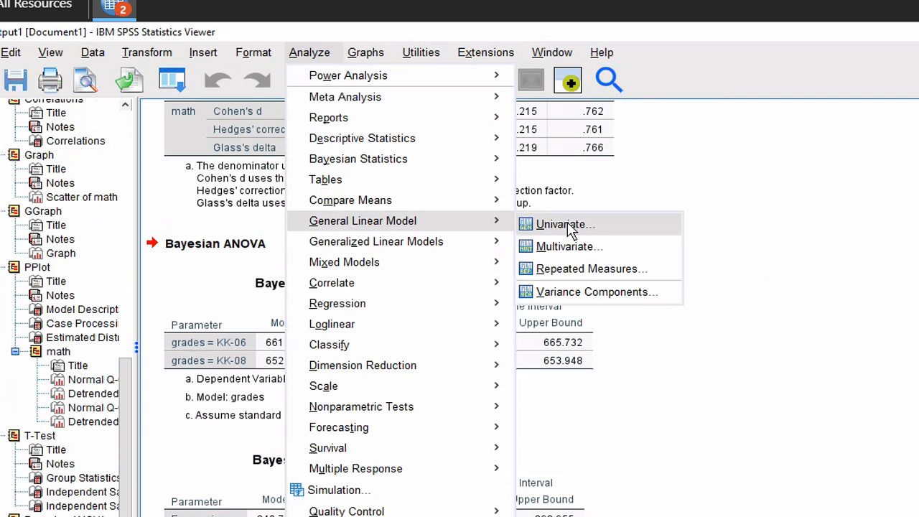
{"action": "left_click", "coordinate": [564, 225]}
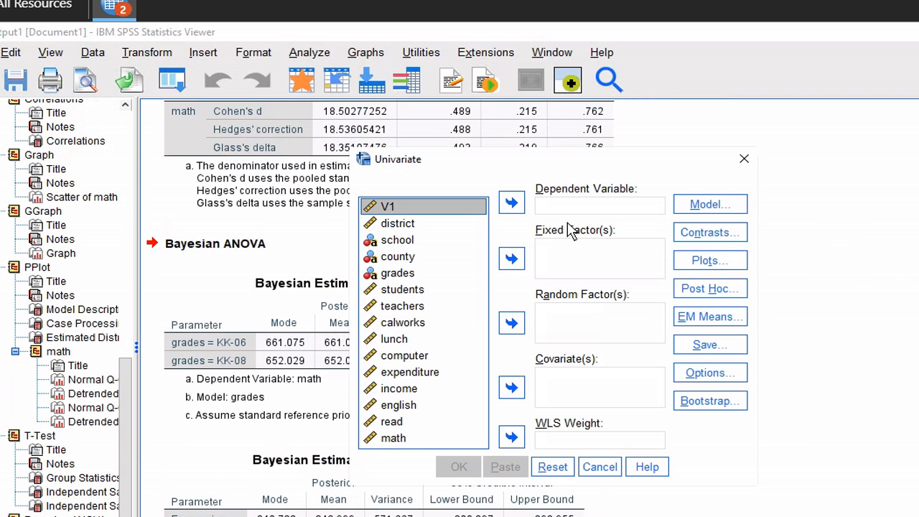
{"action": "left_click", "coordinate": [406, 438]}
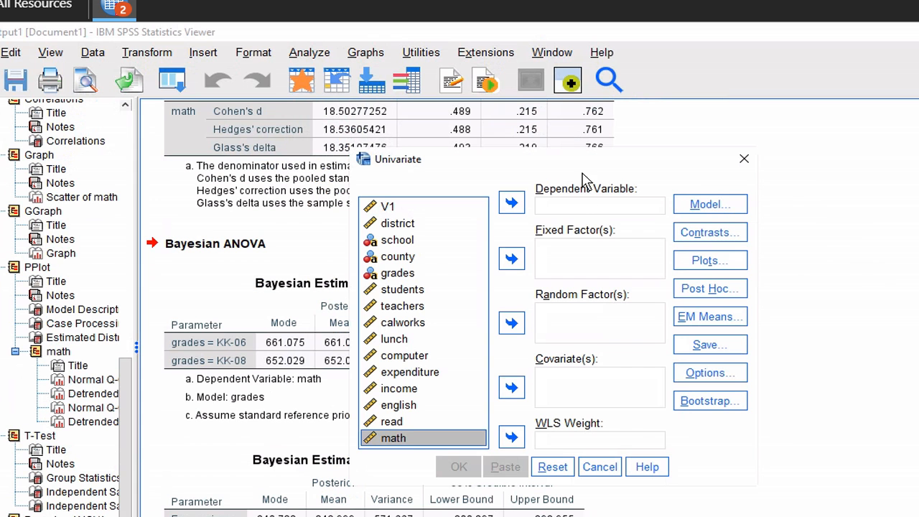
{"action": "left_click", "coordinate": [511, 203]}
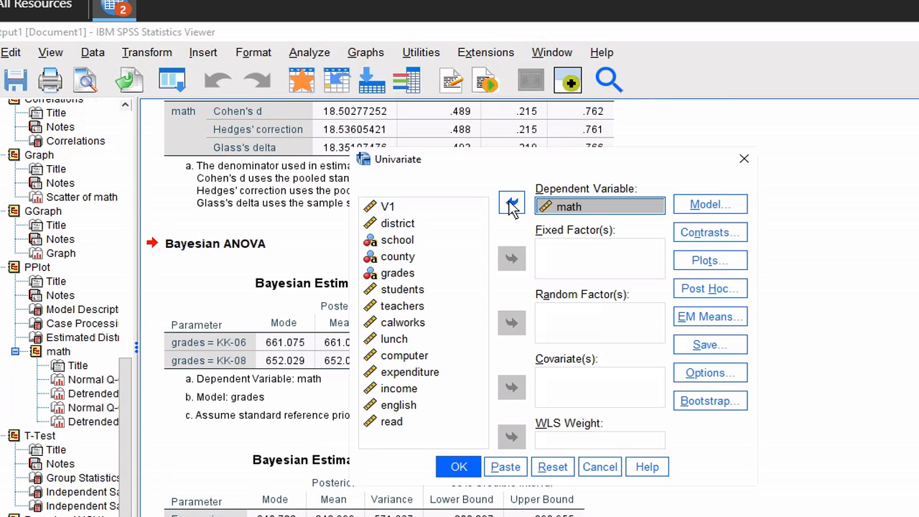
{"action": "left_click", "coordinate": [424, 273]}
{"action": "left_click", "coordinate": [511, 258]}
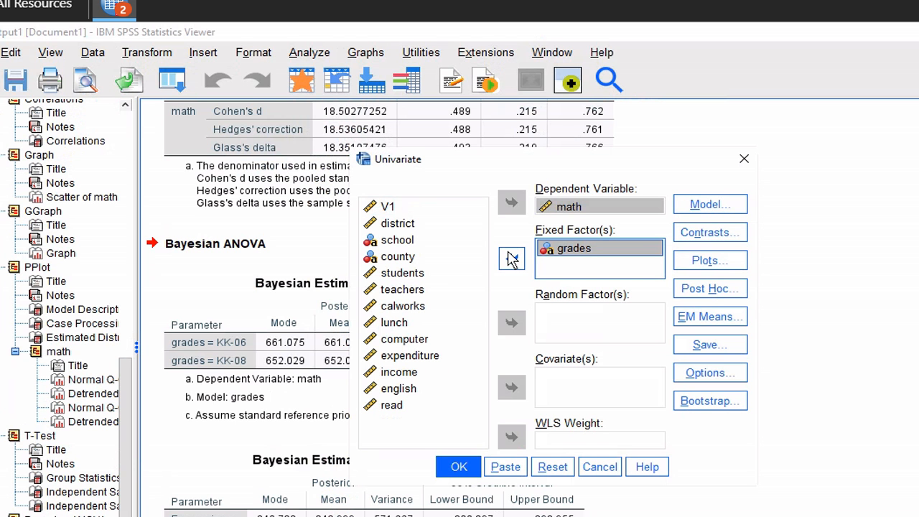
Request Tukey post hoc tests for grades
{"action": "left_click", "coordinate": [715, 290]}
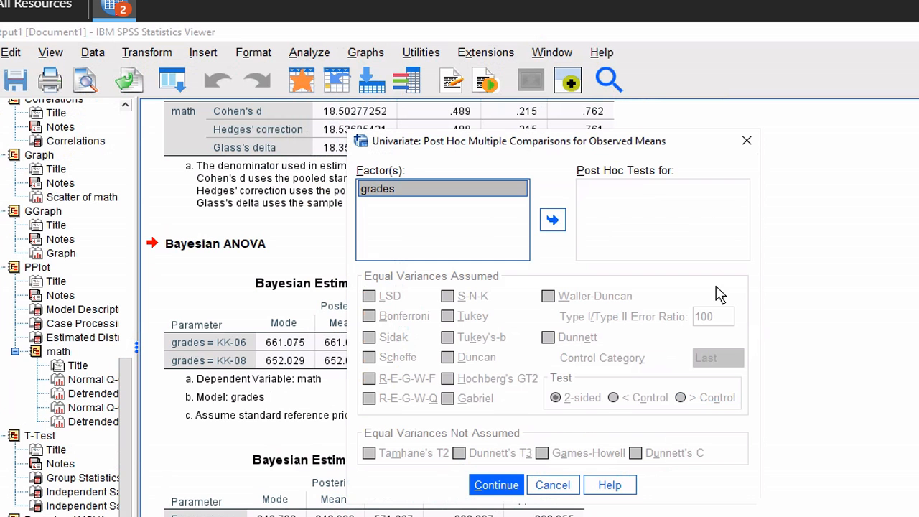
{"action": "left_click", "coordinate": [553, 221]}
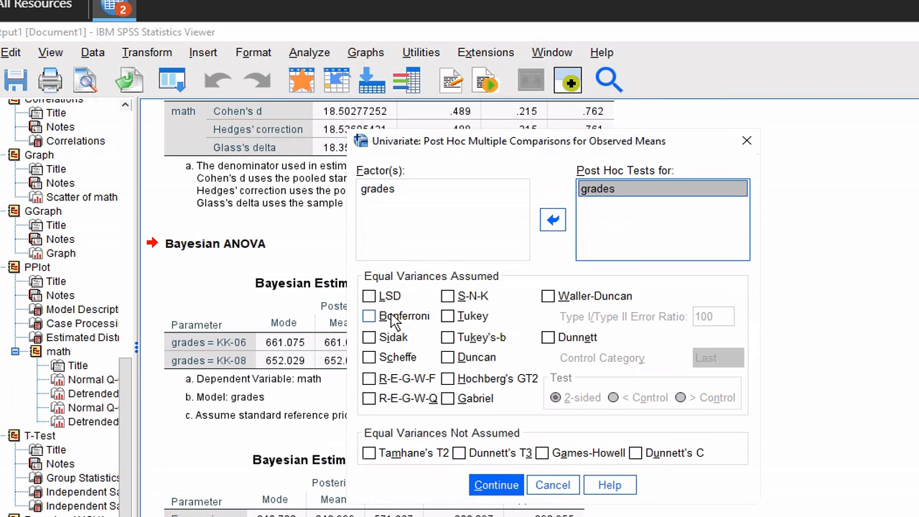
{"action": "left_click", "coordinate": [448, 318]}
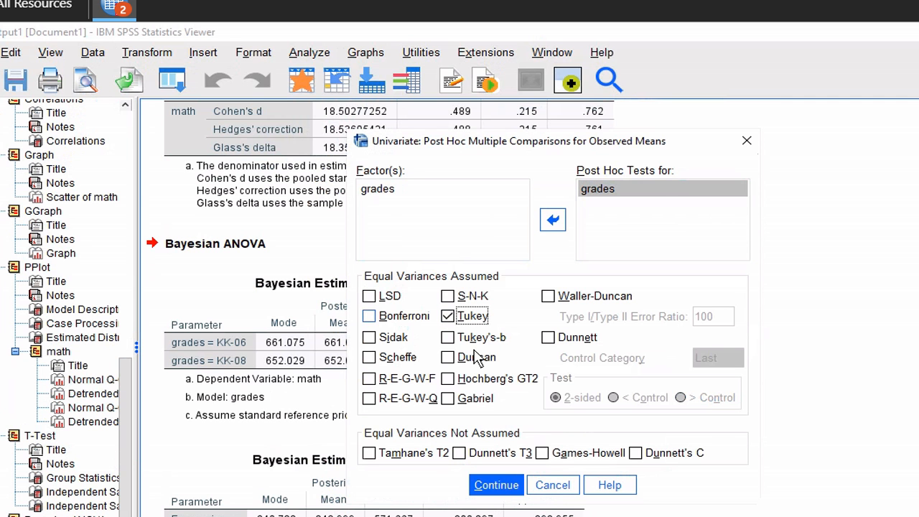
{"action": "left_click", "coordinate": [496, 485]}
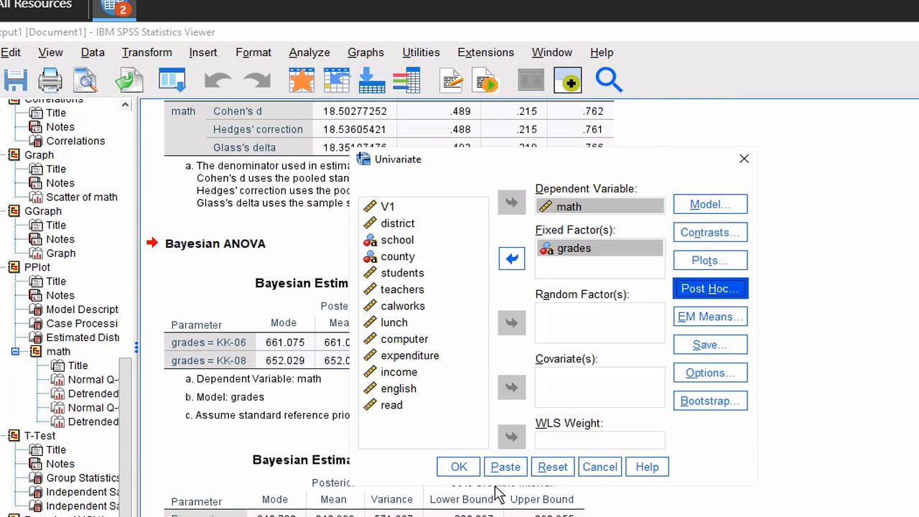
Add homogeneity tests and effect size estimates, then run the univariate analysis
{"action": "left_click", "coordinate": [689, 376]}
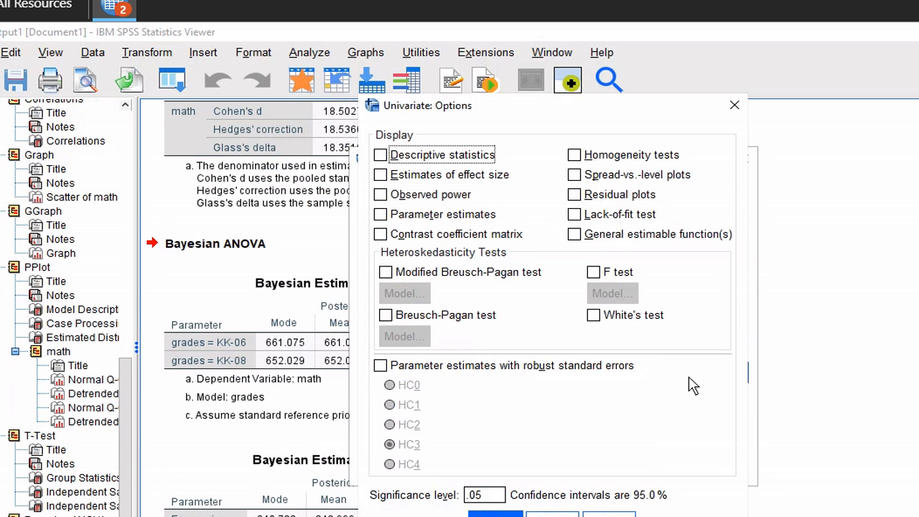
{"action": "left_click", "coordinate": [582, 157]}
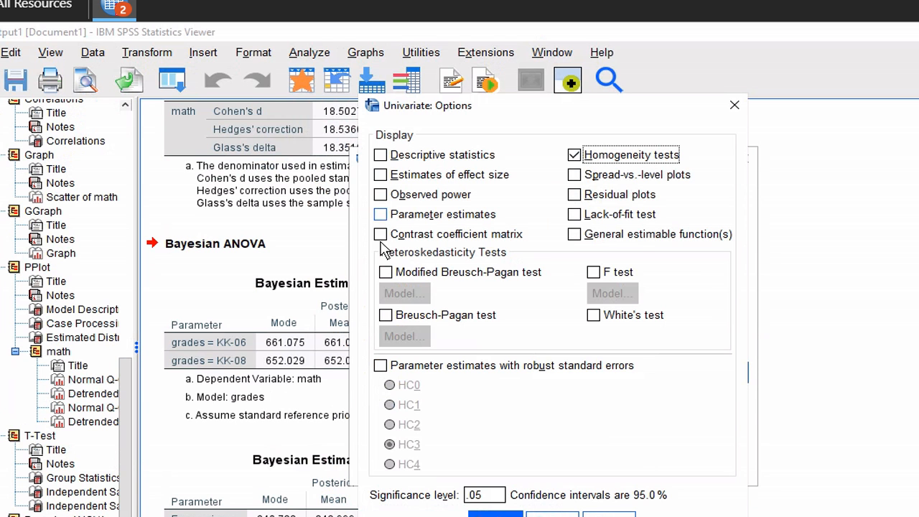
{"action": "left_click", "coordinate": [381, 175]}
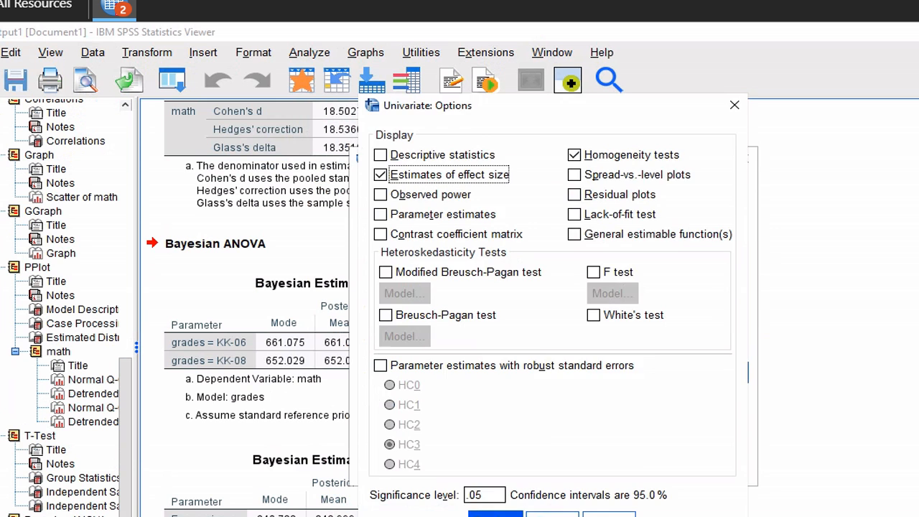
{"action": "left_click", "coordinate": [496, 515]}
{"action": "left_click", "coordinate": [468, 469]}
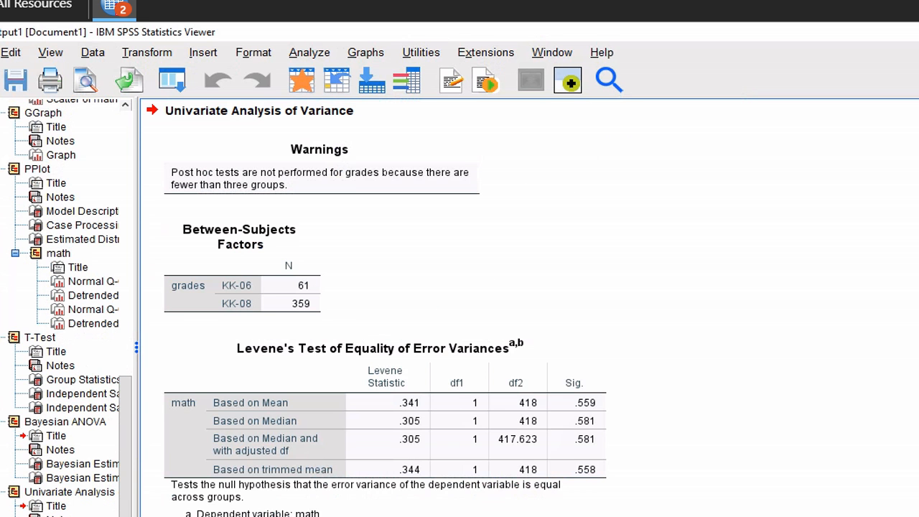
View the Between-Subjects Effects table (grades F = 12.465), exit full screen and switch to HW2.pdf
{"action": "scroll", "coordinate": [431, 309], "scroll_direction": "down", "scroll_amount": 5}
{"action": "scroll", "coordinate": [431, 309], "scroll_direction": "up", "scroll_amount": 3}
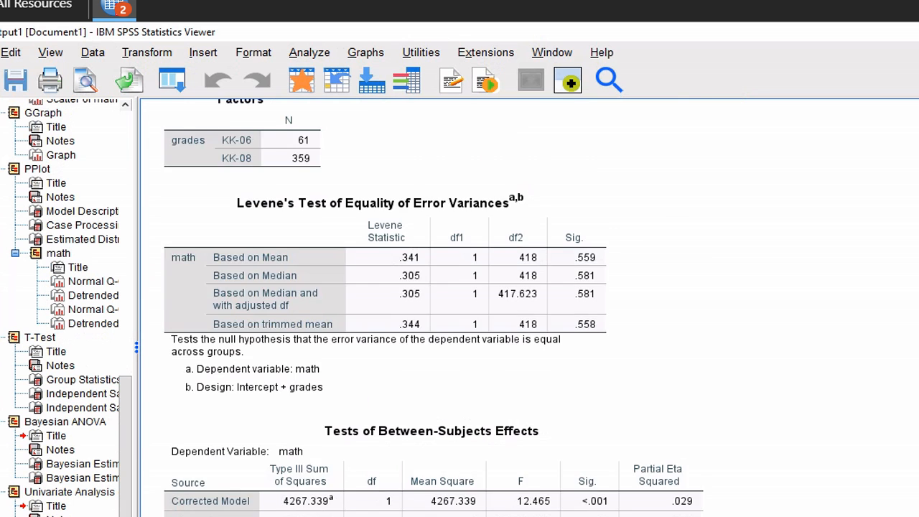
{"action": "scroll", "coordinate": [431, 309], "scroll_direction": "up", "scroll_amount": 2}
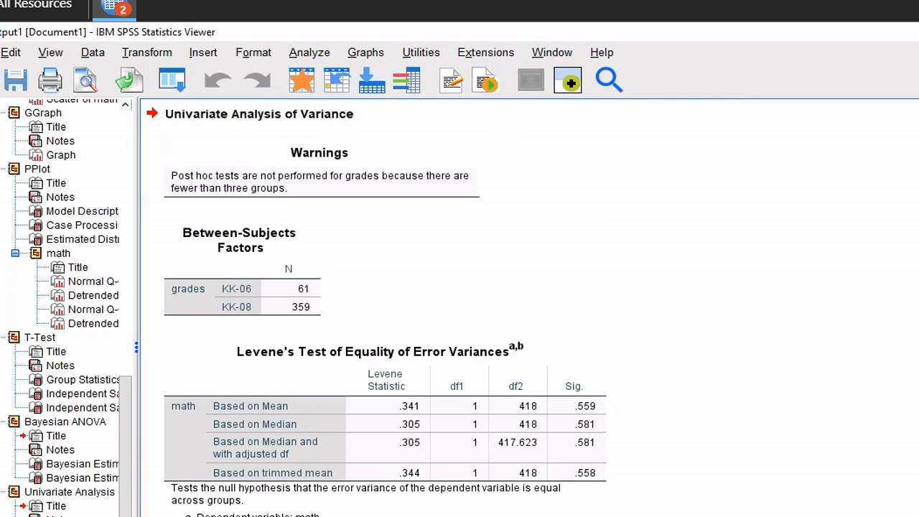
{"action": "scroll", "coordinate": [431, 308], "scroll_direction": "down", "scroll_amount": 2}
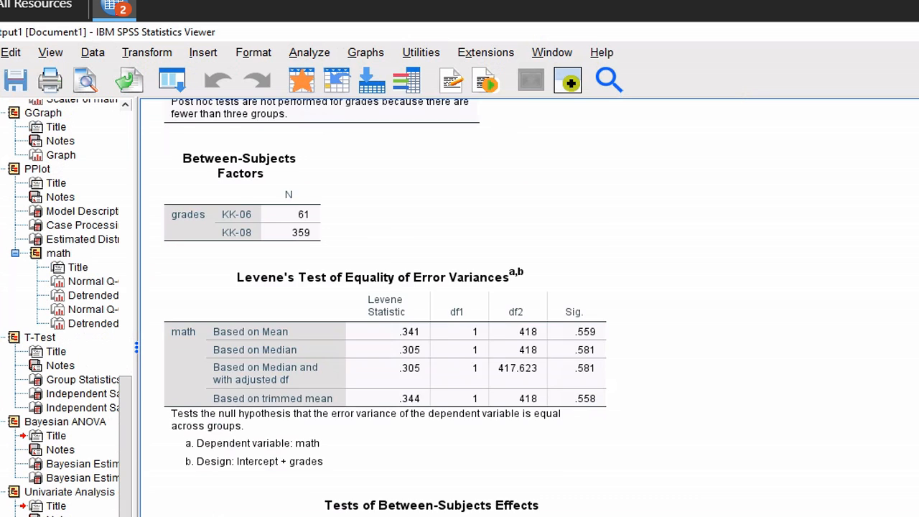
{"action": "scroll", "coordinate": [431, 309], "scroll_direction": "down", "scroll_amount": 2}
{"action": "scroll", "coordinate": [431, 309], "scroll_direction": "down", "scroll_amount": 2}
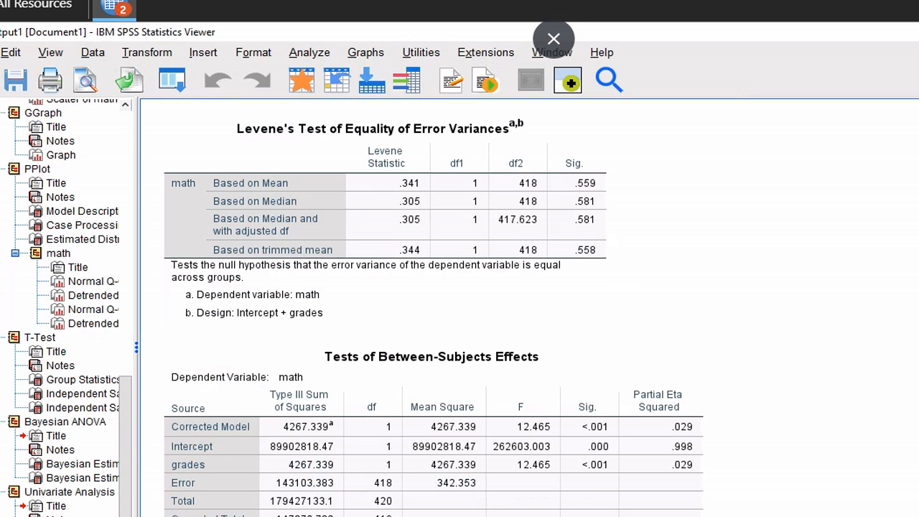
{"action": "left_click", "coordinate": [554, 38]}
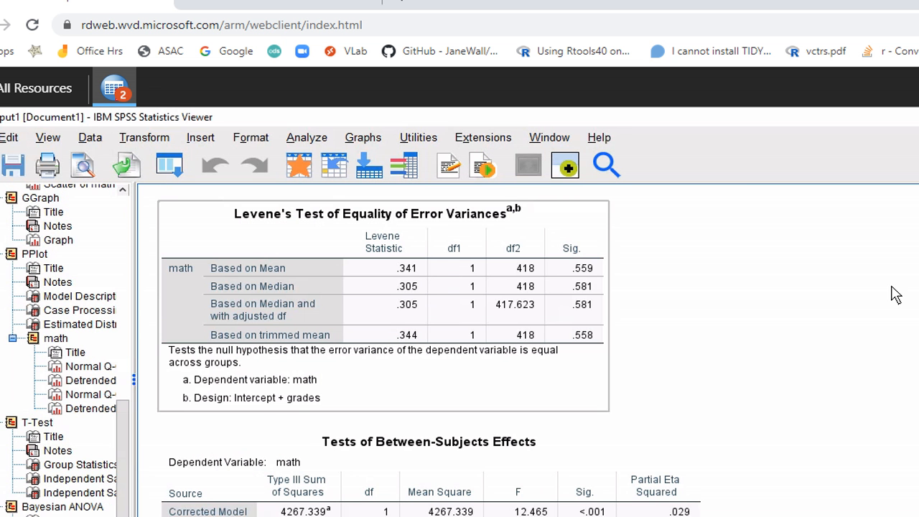
{"action": "key", "text": "alt+Tab"}
Scroll HW2.pdf to section 16, select its recoding instructions, then minimize Acrobat Reader
{"action": "scroll", "coordinate": [451, 295], "scroll_direction": "down", "scroll_amount": 2}
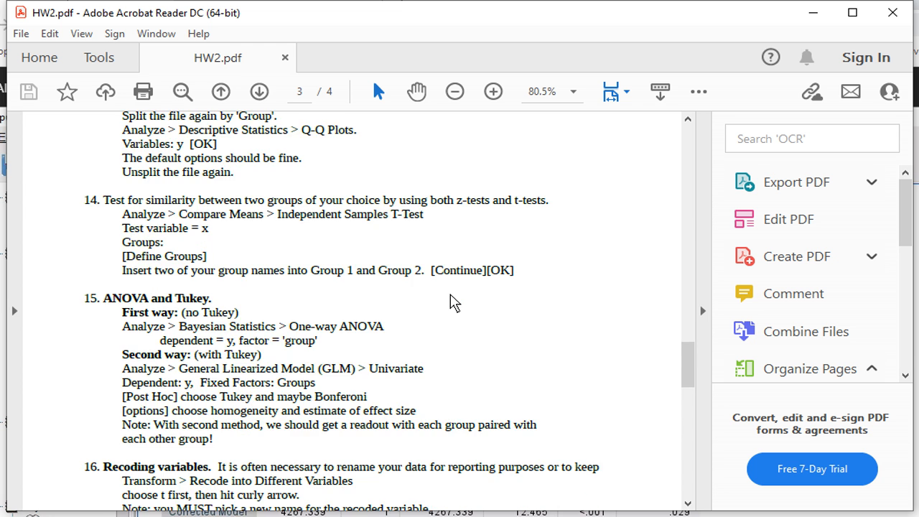
{"action": "scroll", "coordinate": [451, 302], "scroll_direction": "down", "scroll_amount": 3}
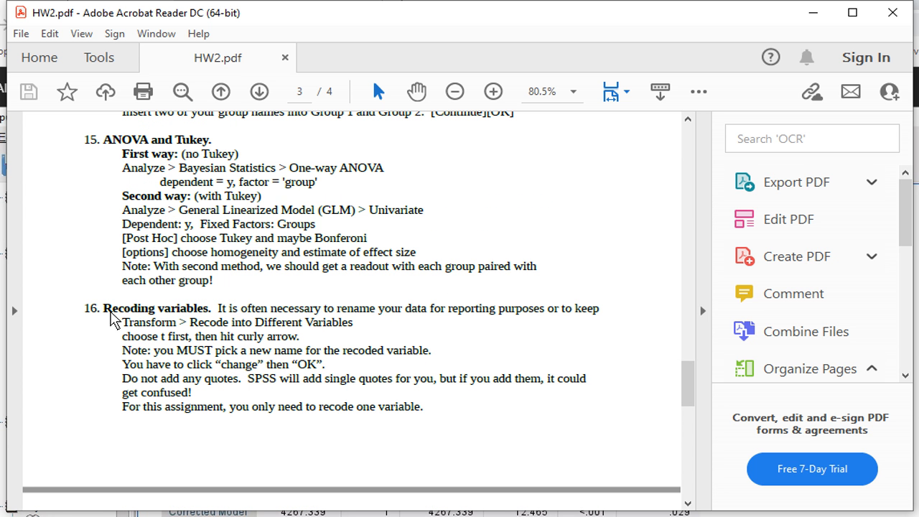
{"action": "left_click_drag", "start_coordinate": [111, 313], "coordinate": [441, 445]}
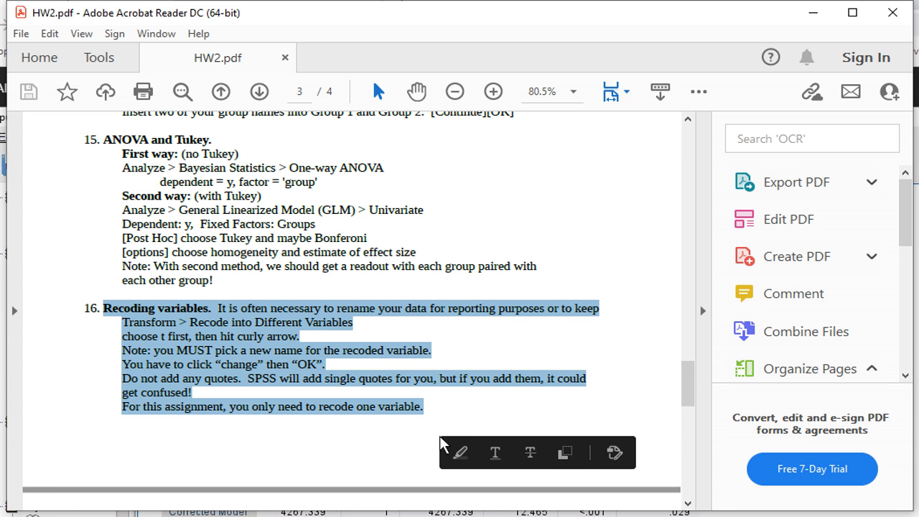
{"action": "left_click", "coordinate": [893, 12]}
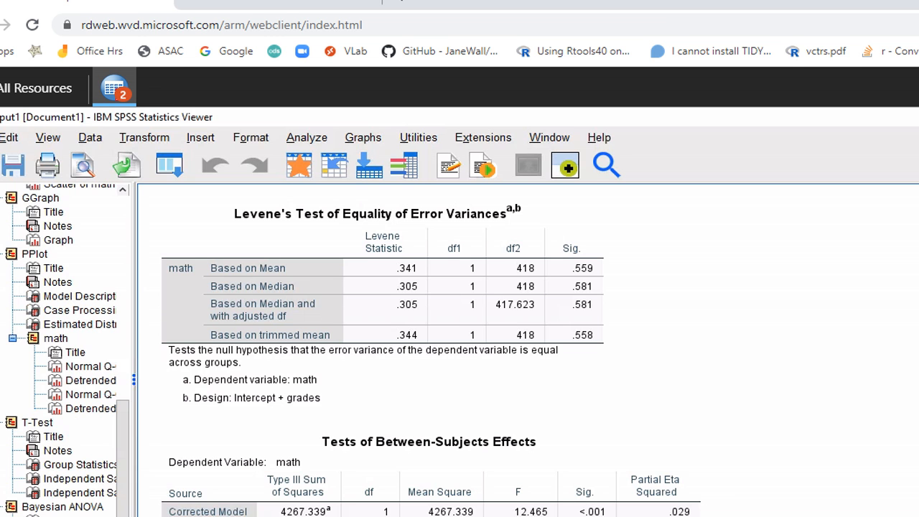
Start Transform > Recode into Different Variables and add grades as the variable to recode
{"action": "key", "text": "F11"}
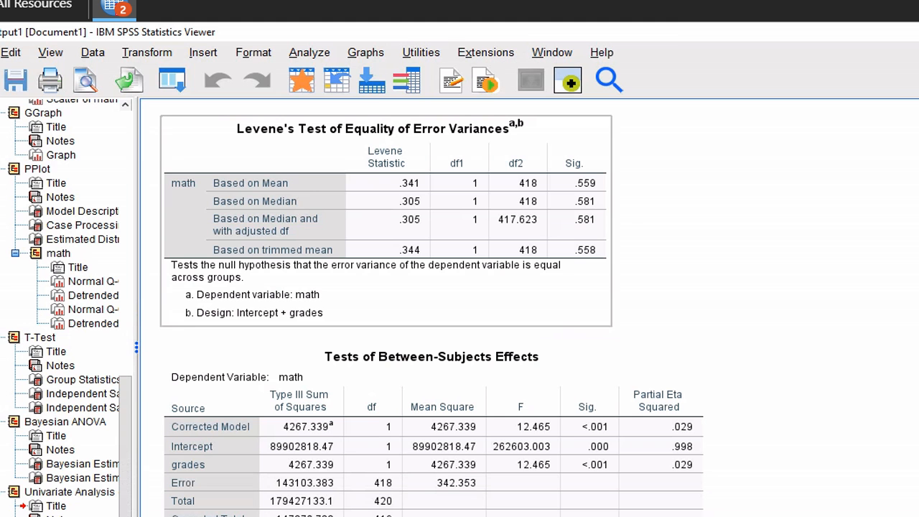
{"action": "left_click", "coordinate": [135, 58]}
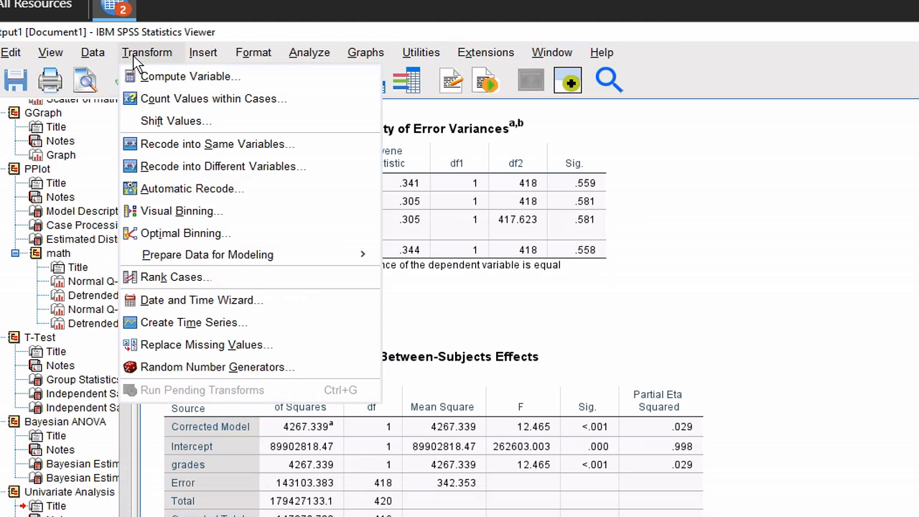
{"action": "left_click", "coordinate": [185, 167]}
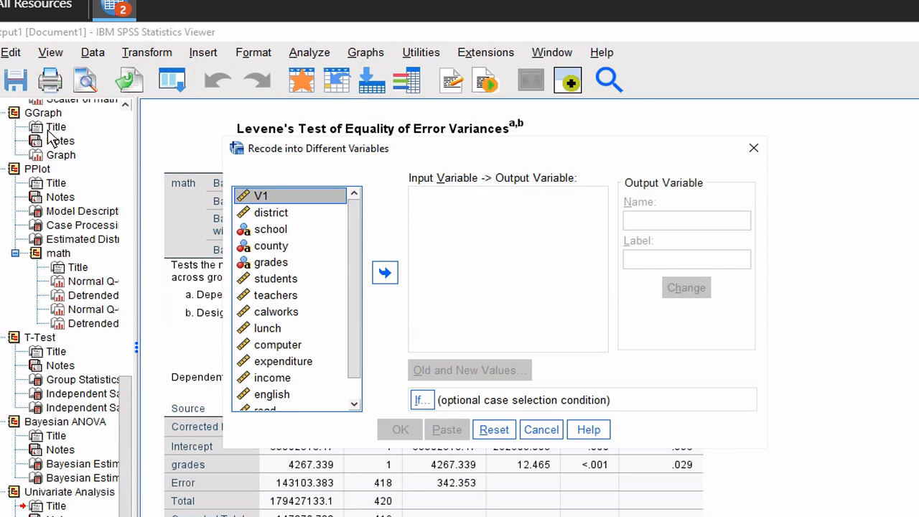
{"action": "left_click", "coordinate": [283, 265]}
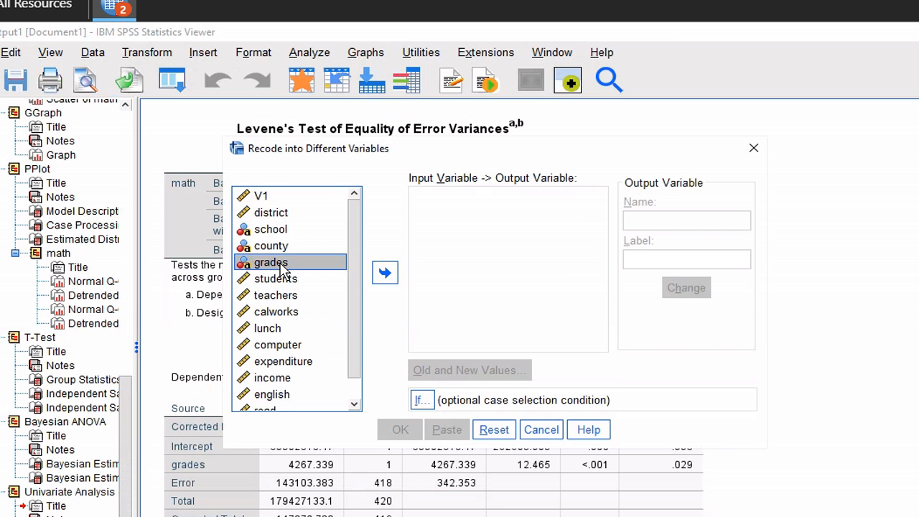
{"action": "left_click", "coordinate": [384, 273]}
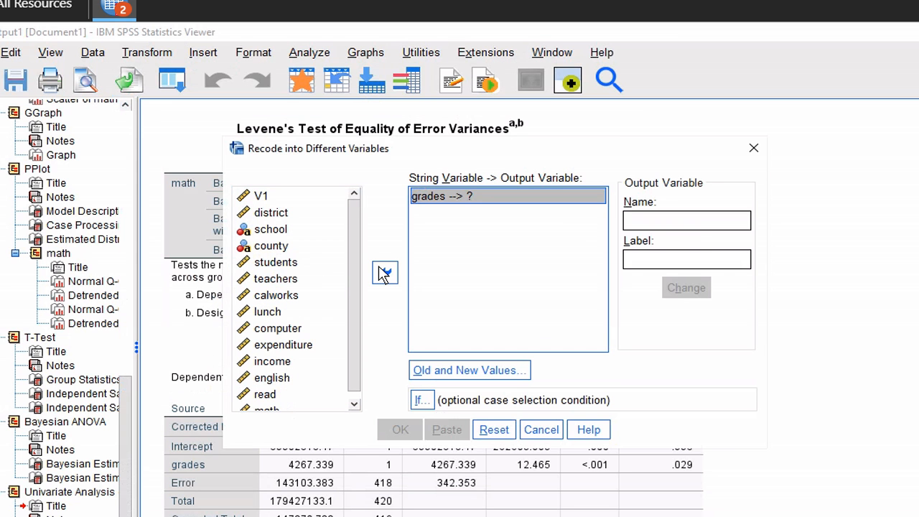
Enter typeofschool as the output variable's name and label, then go to Old and New Values
{"action": "left_click", "coordinate": [687, 225]}
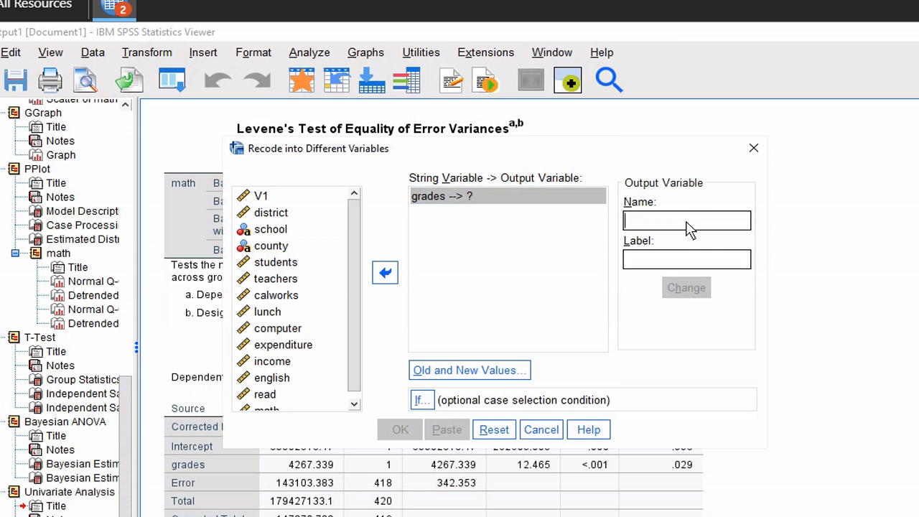
{"action": "type", "text": "type"}
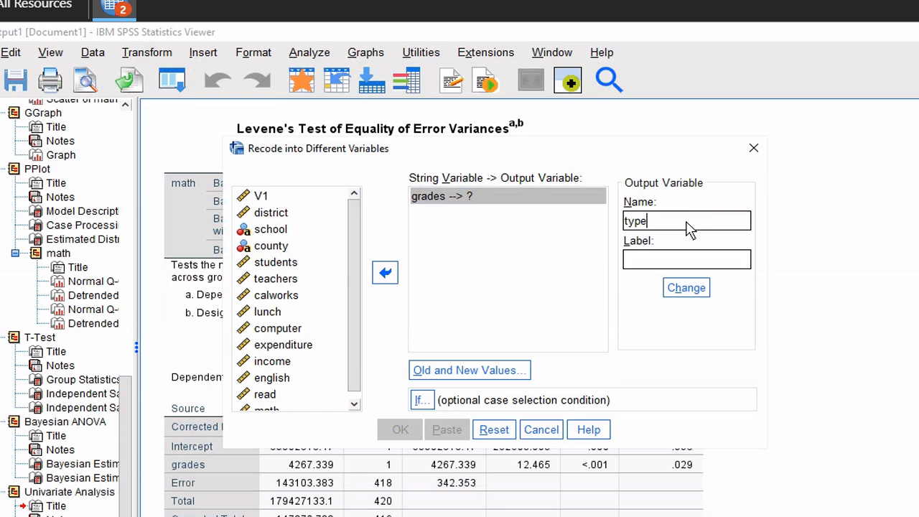
{"action": "type", "text": "ofschool"}
{"action": "left_click", "coordinate": [665, 263]}
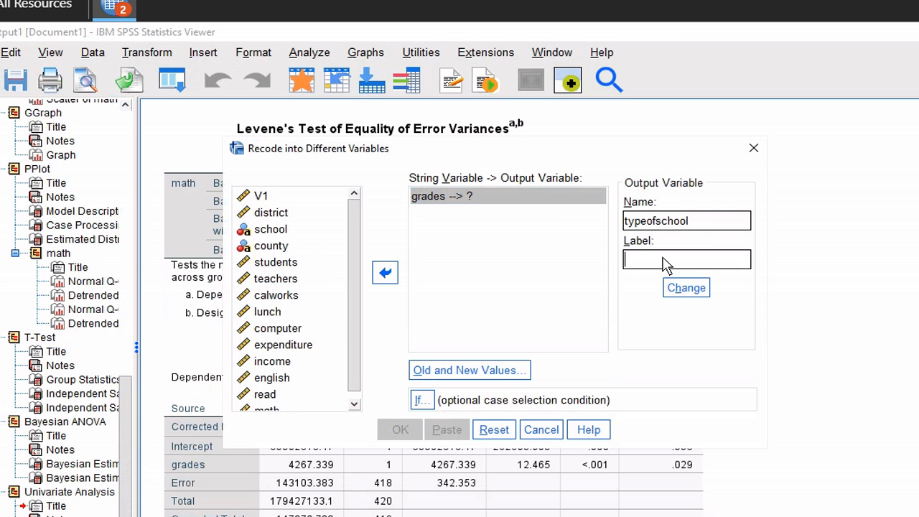
{"action": "type", "text": "typeofschool"}
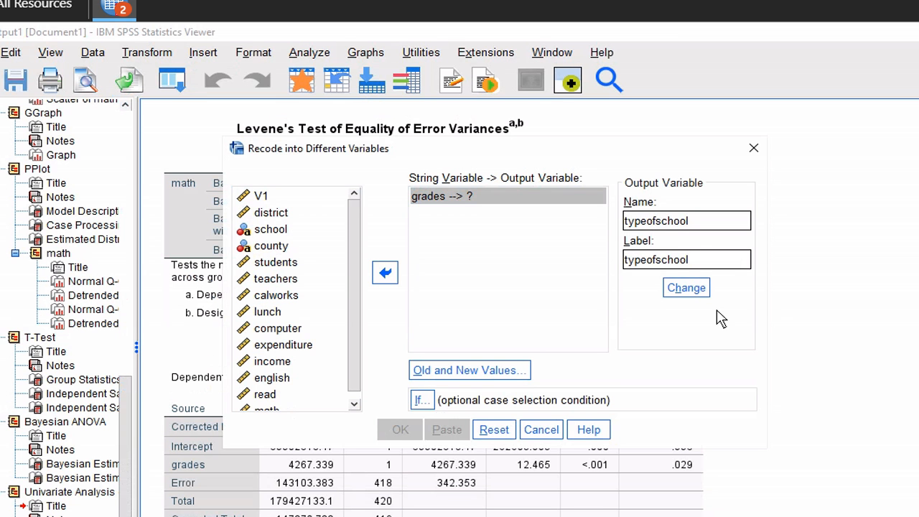
{"action": "left_click", "coordinate": [491, 378]}
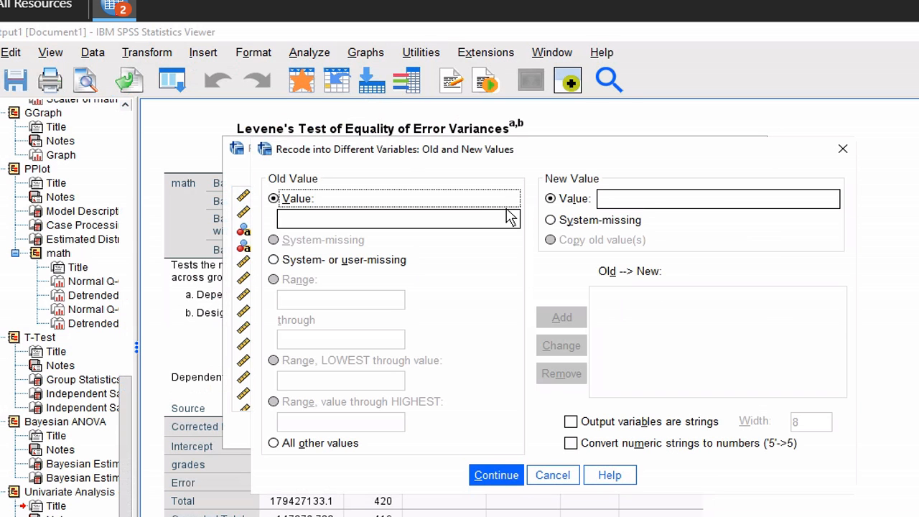
Add the recode mappings KK-08 → 8 and KK-06 → 6, then continue
{"action": "left_click", "coordinate": [496, 223]}
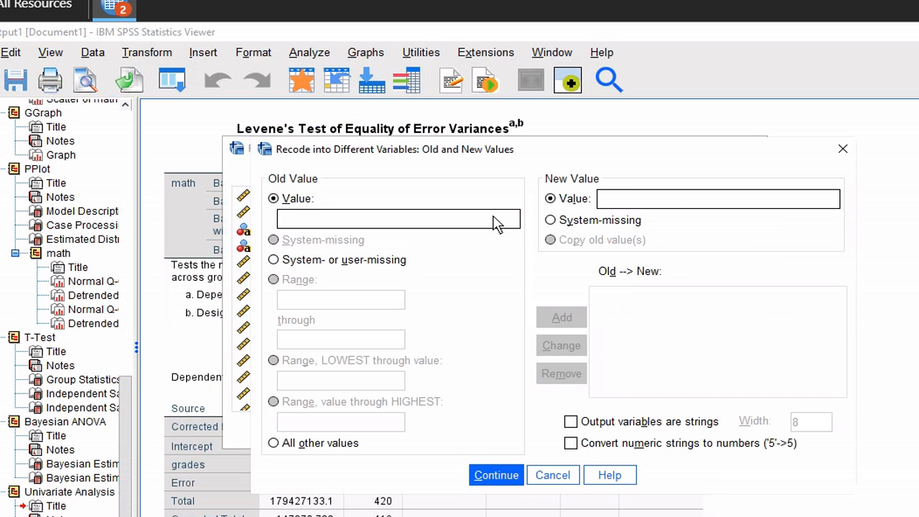
{"action": "type", "text": "KK-08"}
{"action": "left_click", "coordinate": [727, 199]}
{"action": "type", "text": "8"}
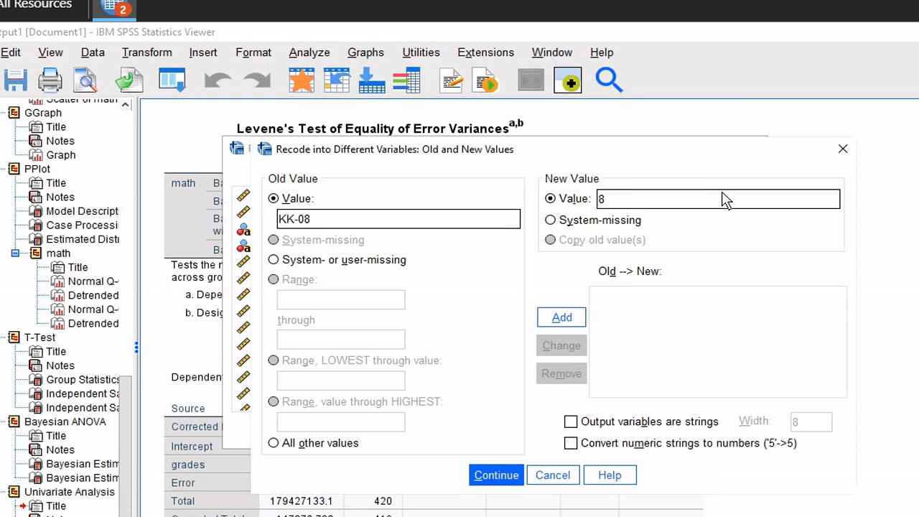
{"action": "left_click", "coordinate": [576, 316]}
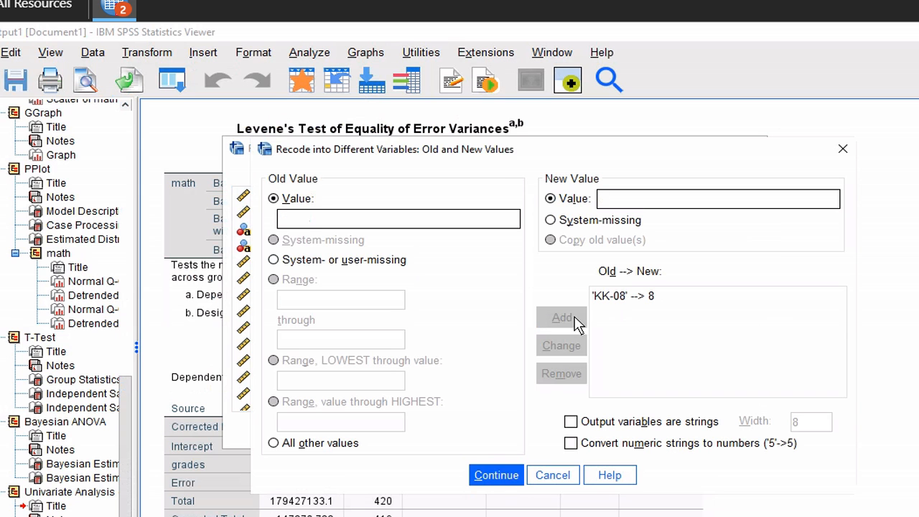
{"action": "left_click", "coordinate": [449, 223]}
{"action": "type", "text": "KK-06"}
{"action": "left_click", "coordinate": [622, 205]}
{"action": "type", "text": "6"}
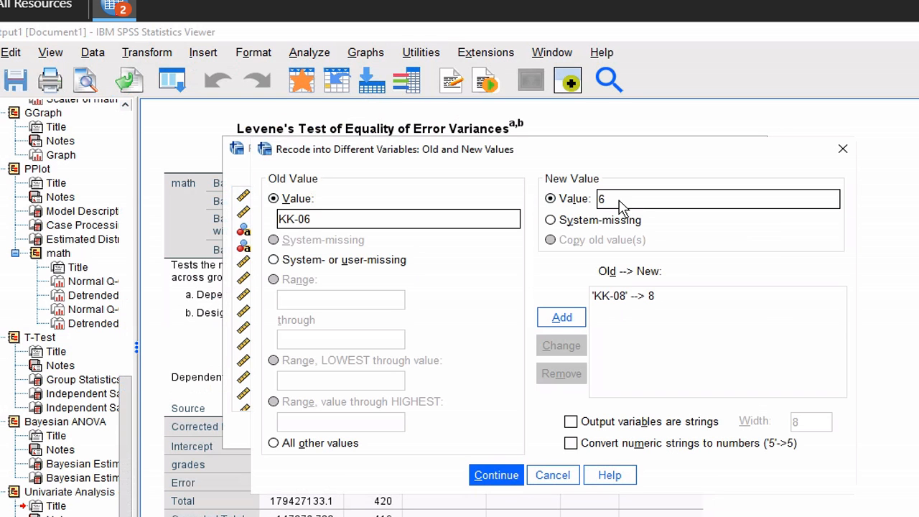
{"action": "left_click", "coordinate": [564, 318]}
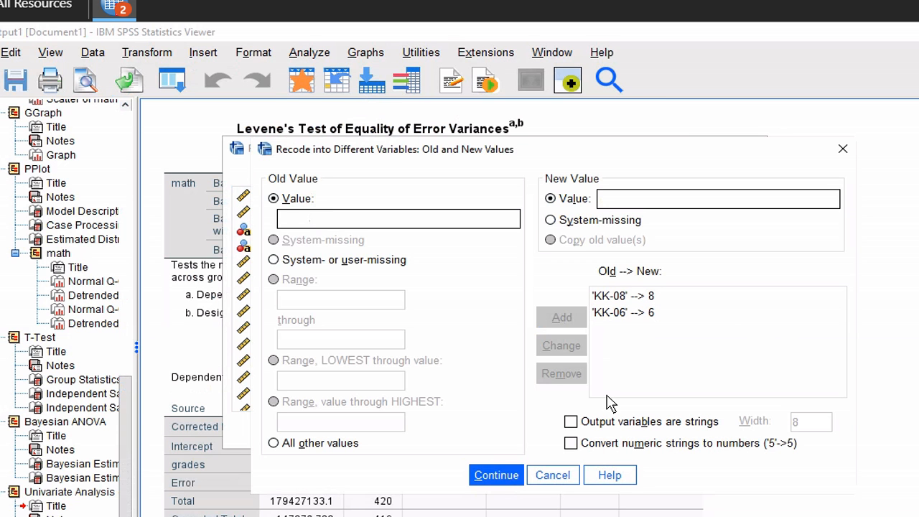
{"action": "left_click", "coordinate": [506, 477]}
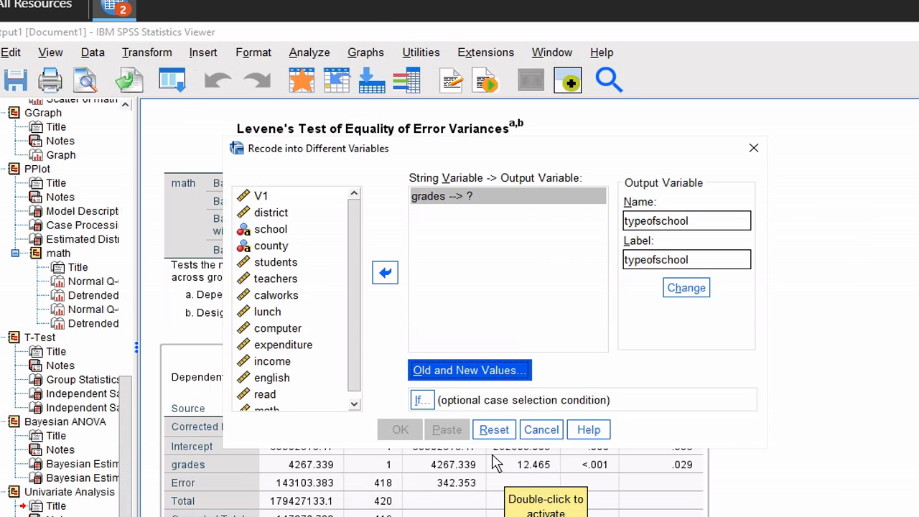
{"action": "left_click", "coordinate": [113, 8]}
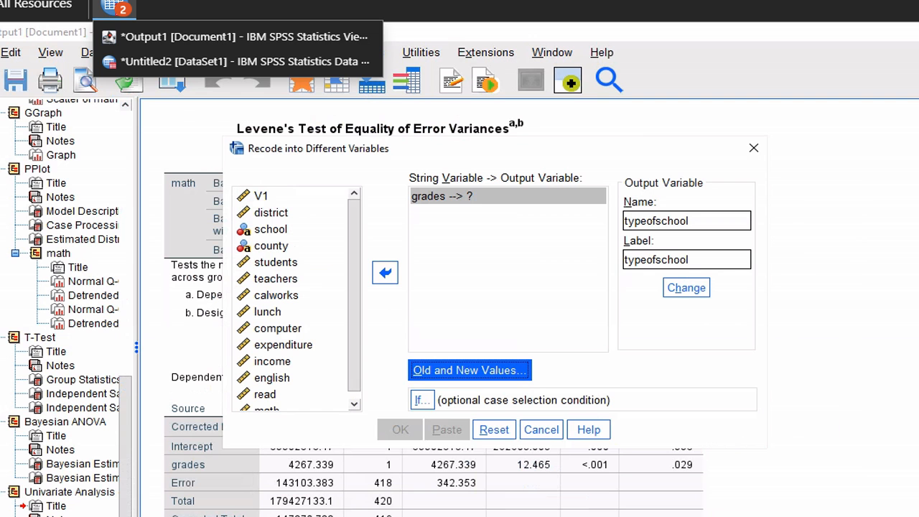
{"action": "left_click", "coordinate": [138, 62]}
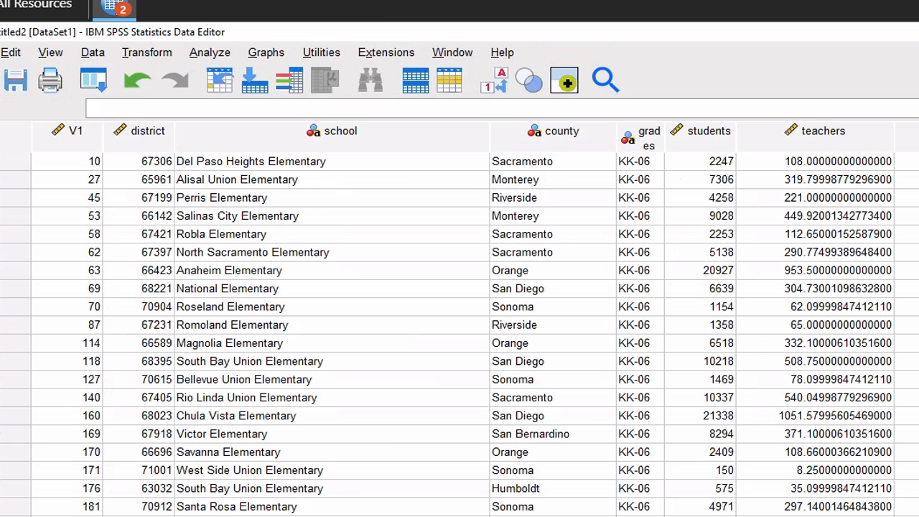
{"action": "scroll", "coordinate": [459, 330], "scroll_direction": "right", "scroll_amount": 10}
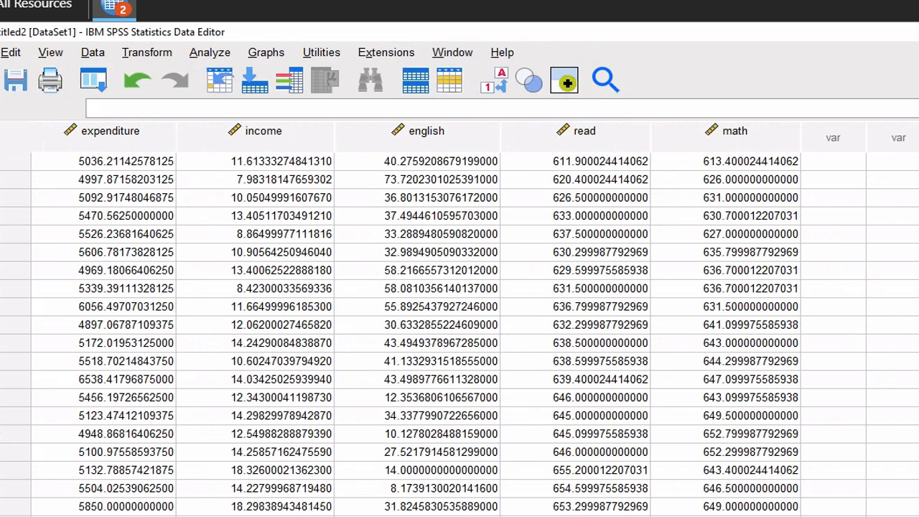
{"action": "key", "text": "ctrl+t"}
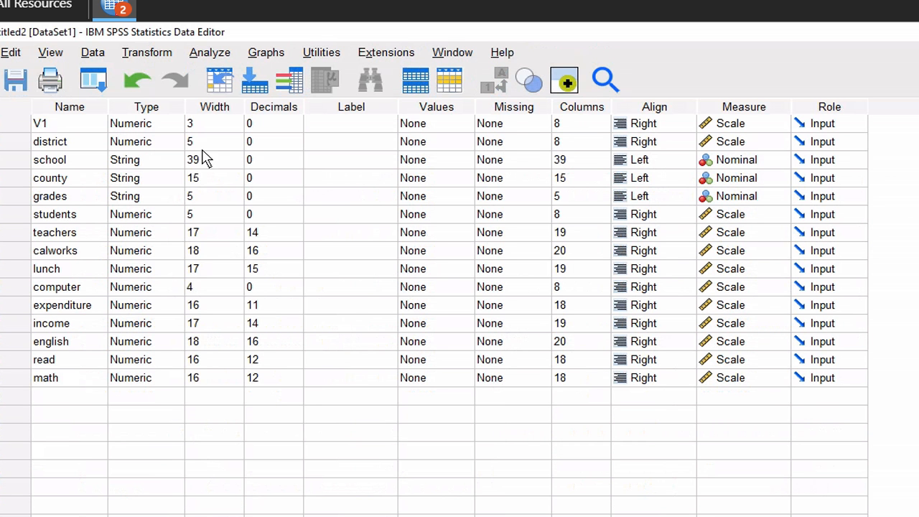
{"action": "left_click", "coordinate": [115, 9]}
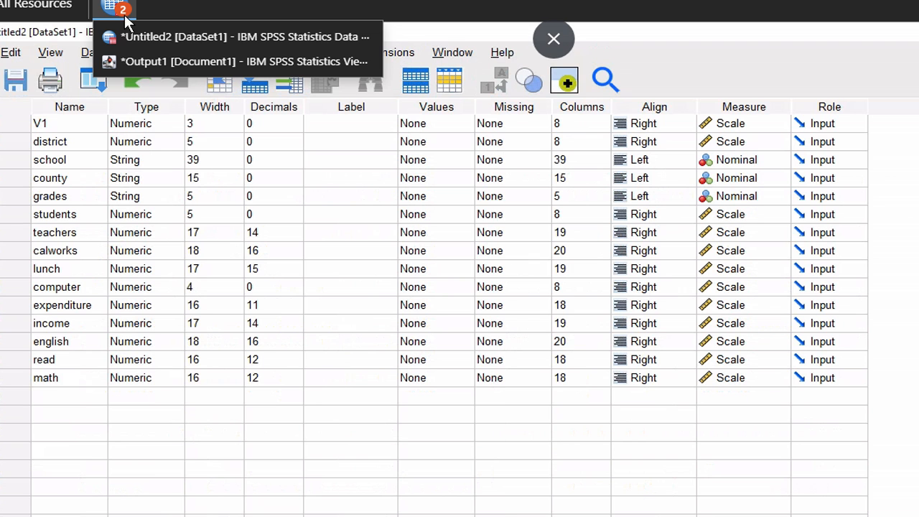
{"action": "left_click", "coordinate": [134, 61]}
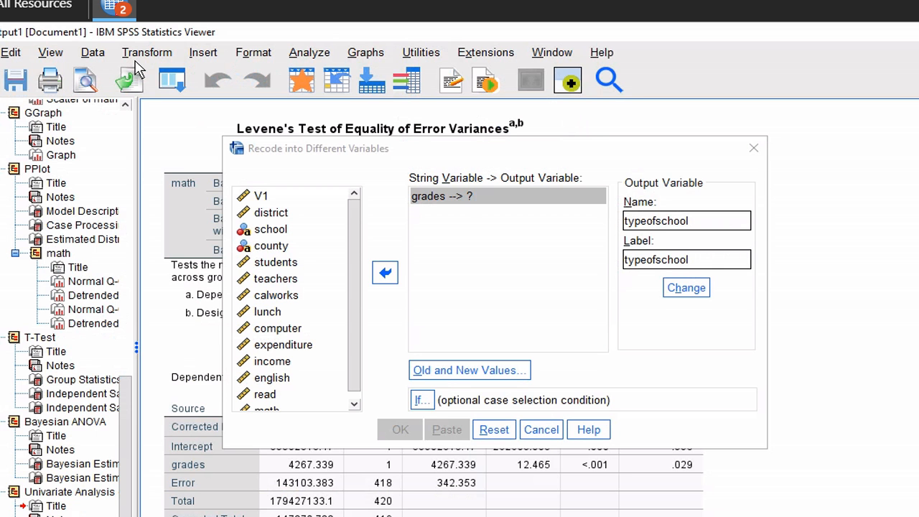
Apply the typeofschool name, run the recode, and switch to the Untitled2 Data Editor
{"action": "left_click", "coordinate": [691, 294]}
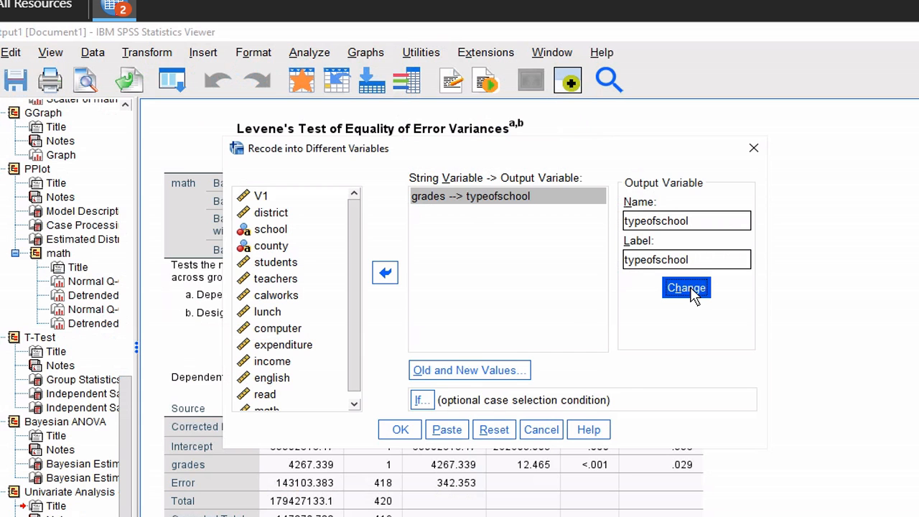
{"action": "left_click", "coordinate": [410, 430]}
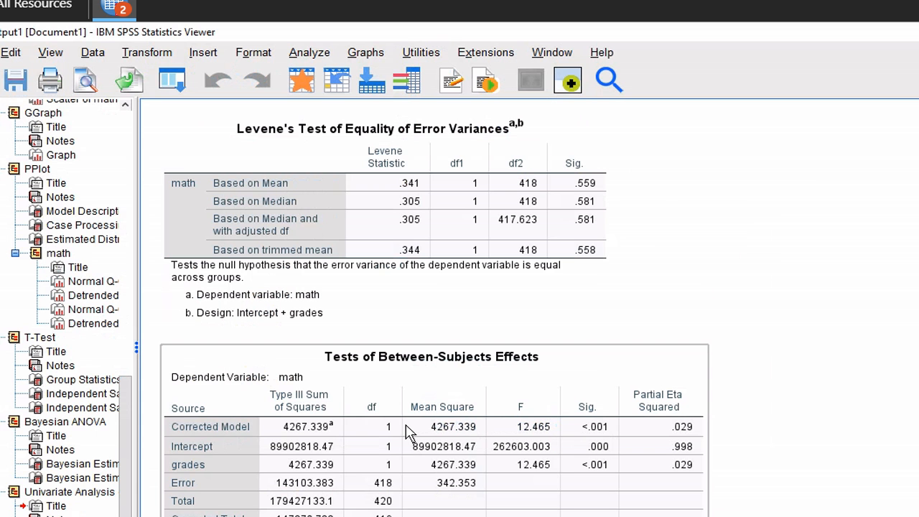
{"action": "left_click", "coordinate": [112, 9]}
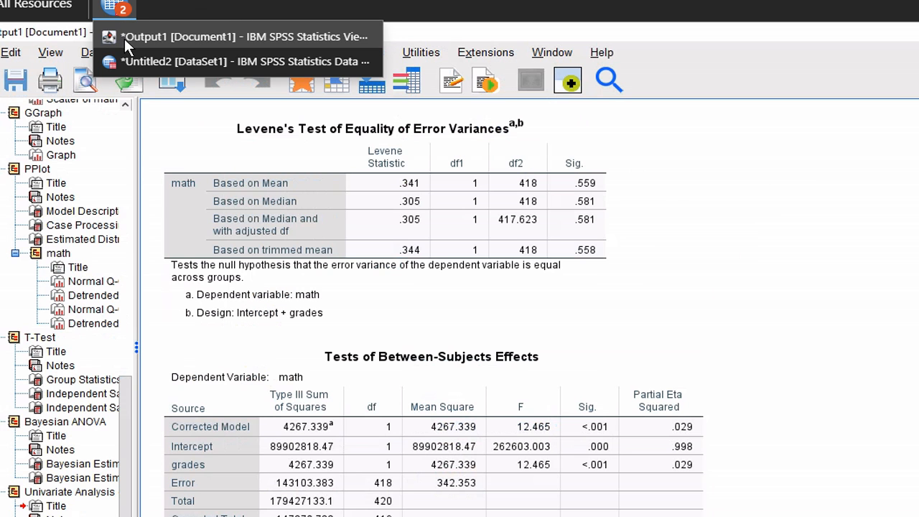
{"action": "left_click", "coordinate": [128, 61]}
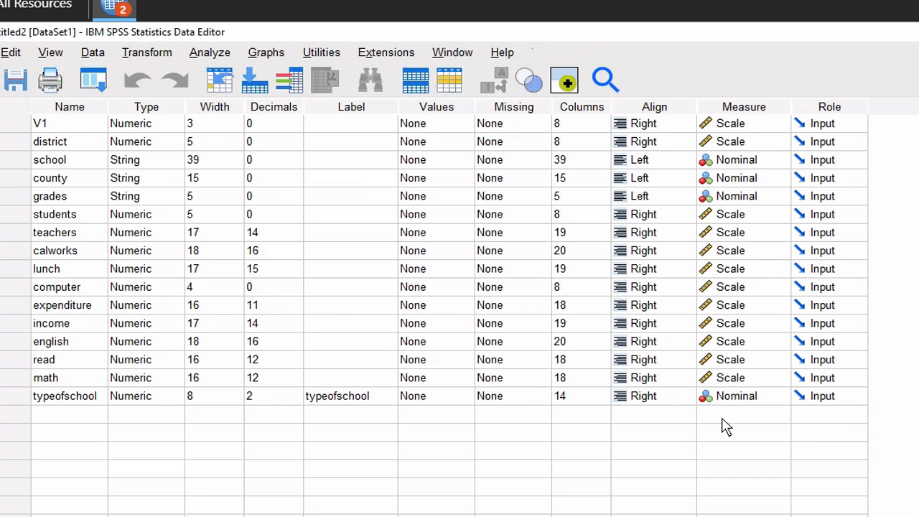
Try Scale, Ordinal and Nominal for typeofschool's measure, finally leaving it Nominal, with grades kept Nominal
{"action": "left_click", "coordinate": [747, 403]}
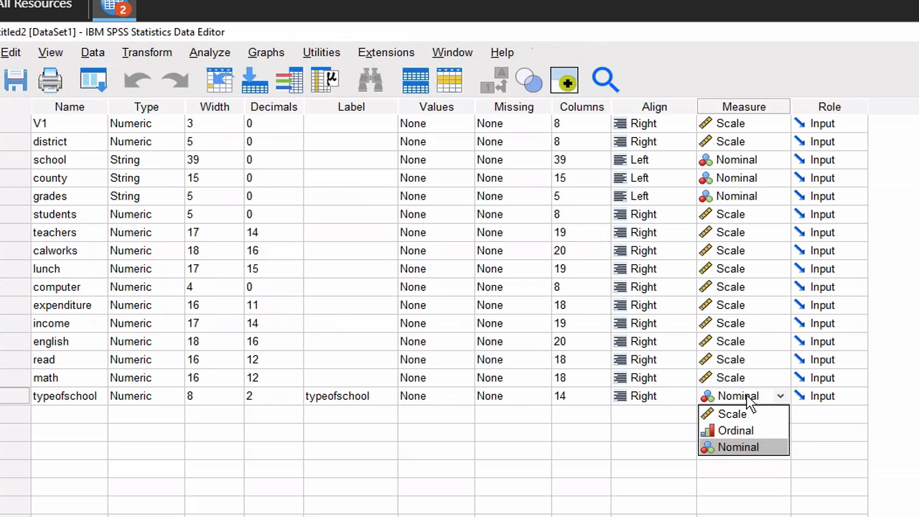
{"action": "left_click", "coordinate": [755, 416]}
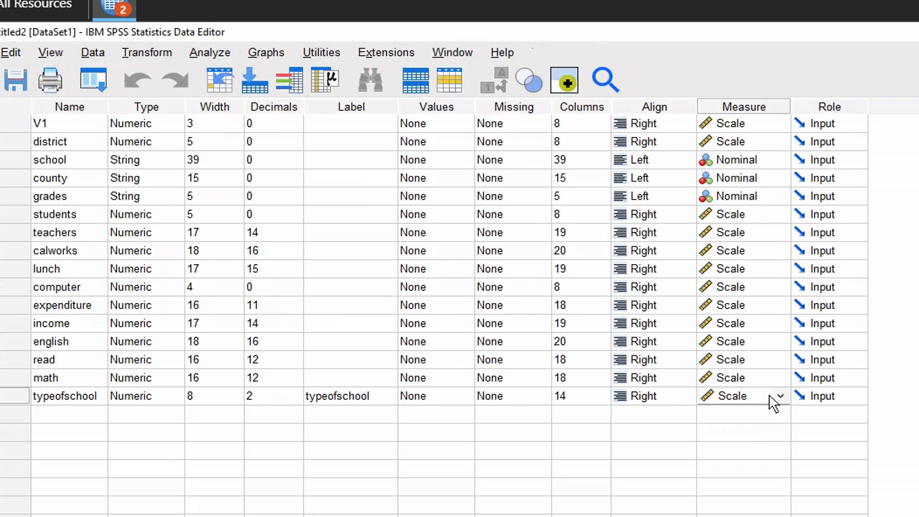
{"action": "left_click", "coordinate": [777, 397]}
{"action": "left_click", "coordinate": [749, 432]}
{"action": "left_click", "coordinate": [731, 399]}
{"action": "left_click", "coordinate": [729, 447]}
{"action": "left_click", "coordinate": [752, 402]}
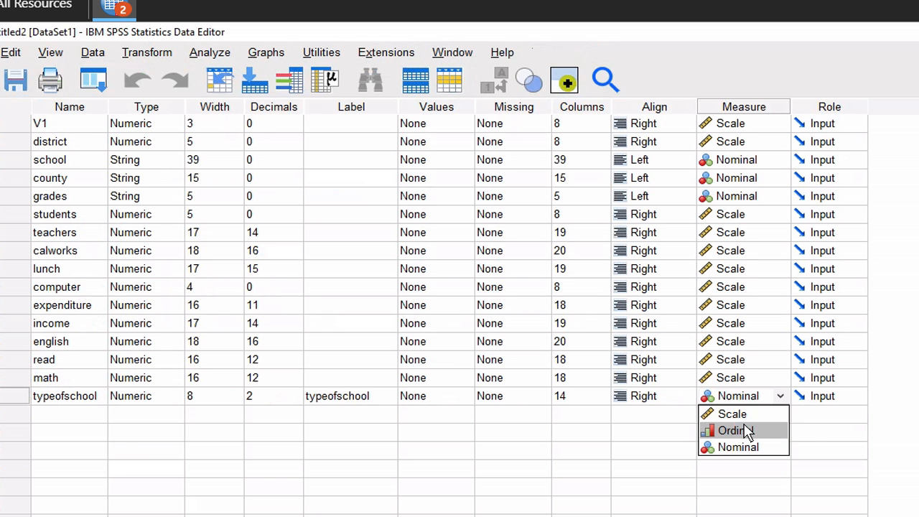
{"action": "left_click", "coordinate": [747, 430]}
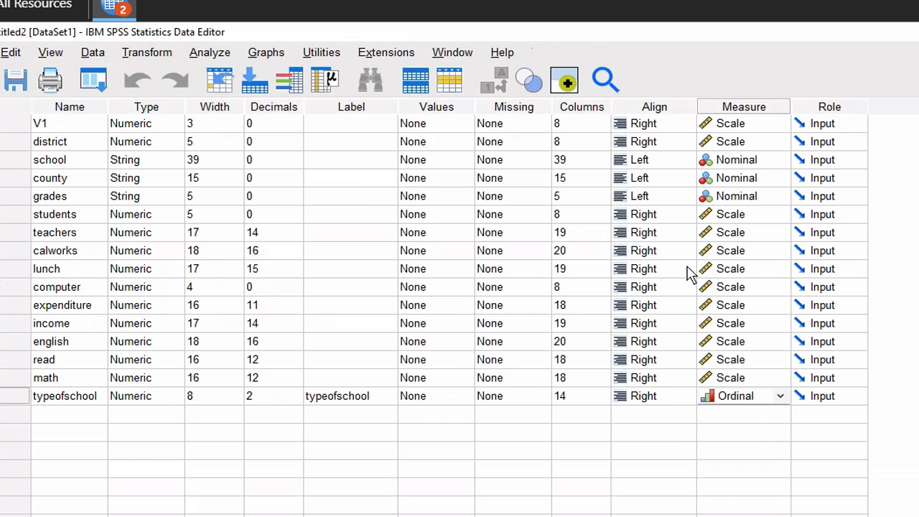
{"action": "left_click", "coordinate": [746, 192]}
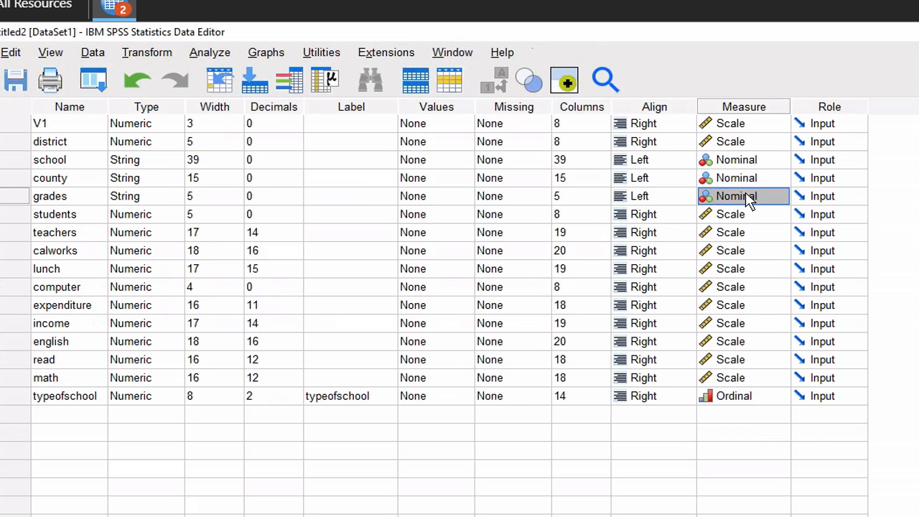
{"action": "left_click", "coordinate": [746, 191]}
{"action": "left_click", "coordinate": [748, 201]}
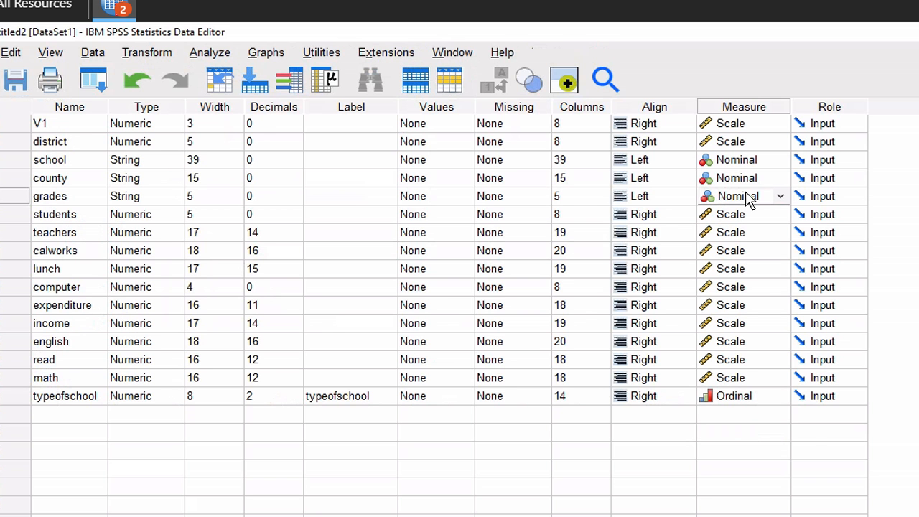
{"action": "left_click", "coordinate": [779, 396]}
{"action": "left_click", "coordinate": [778, 397]}
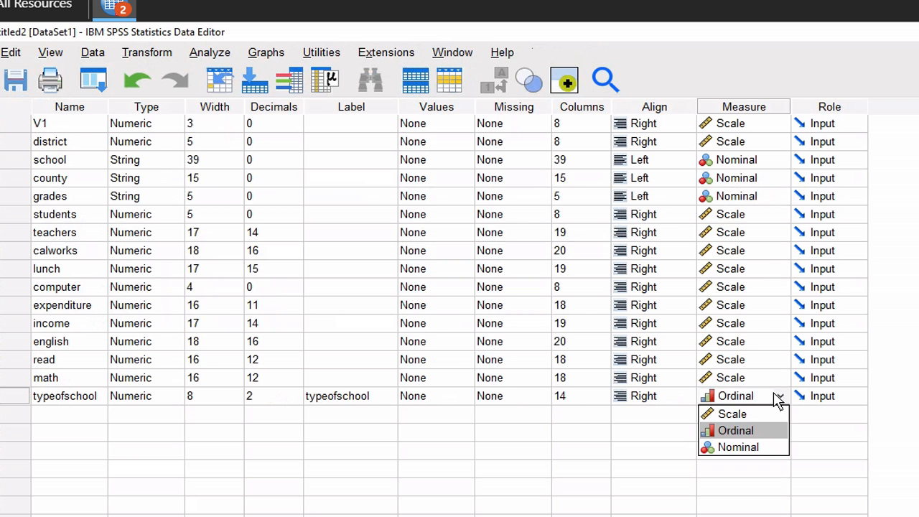
{"action": "left_click", "coordinate": [731, 414]}
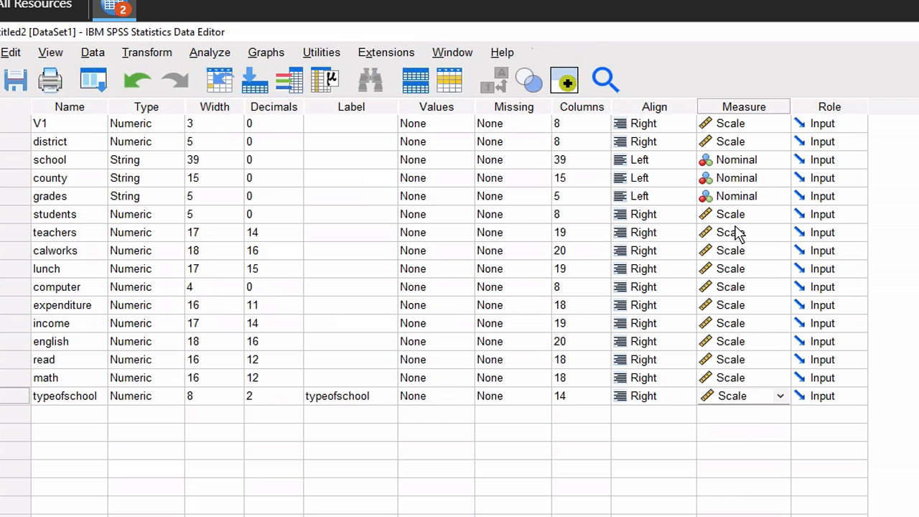
{"action": "left_click", "coordinate": [758, 400]}
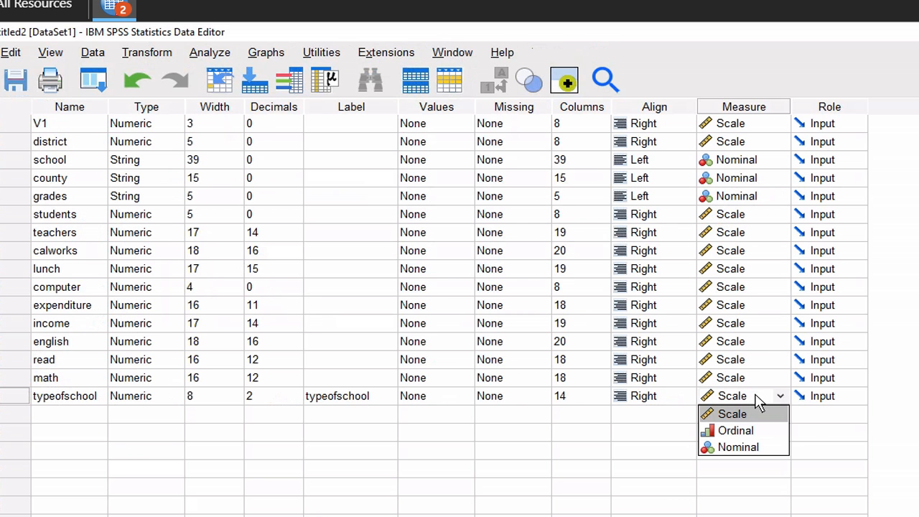
{"action": "left_click", "coordinate": [747, 445]}
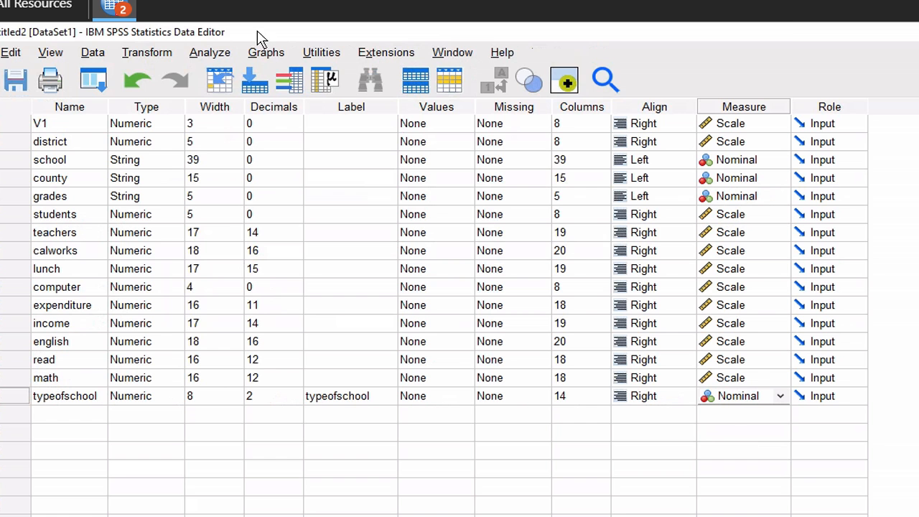
Switch to the Output1 viewer and review the Chi Square instructions in HW2.pdf
{"action": "left_click", "coordinate": [121, 9]}
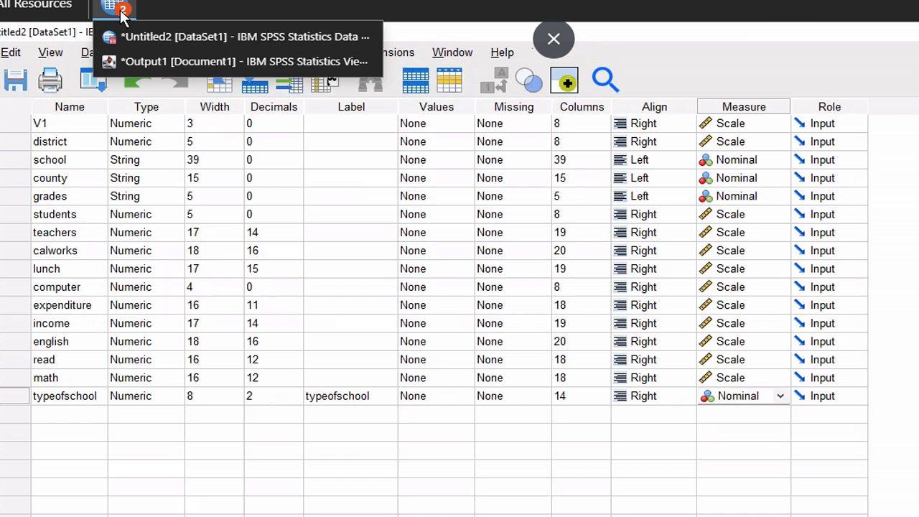
{"action": "left_click", "coordinate": [142, 62]}
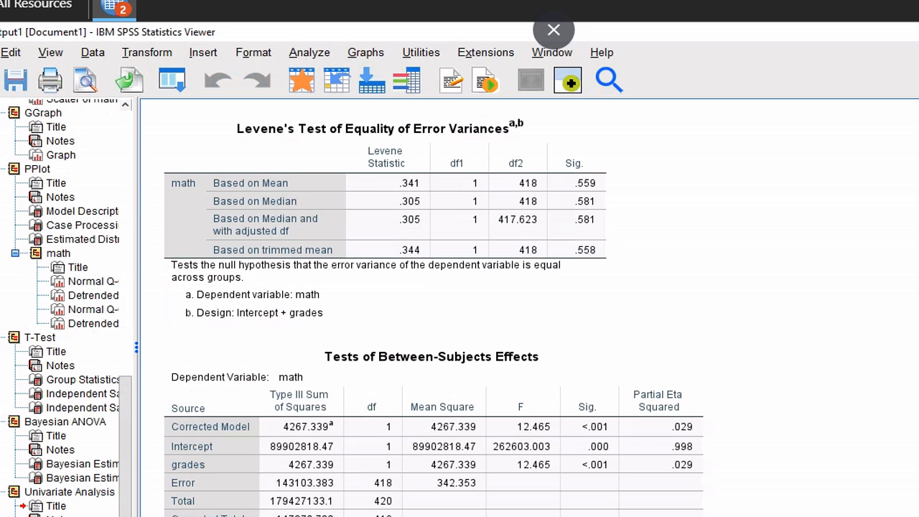
{"action": "key", "text": "alt+Tab"}
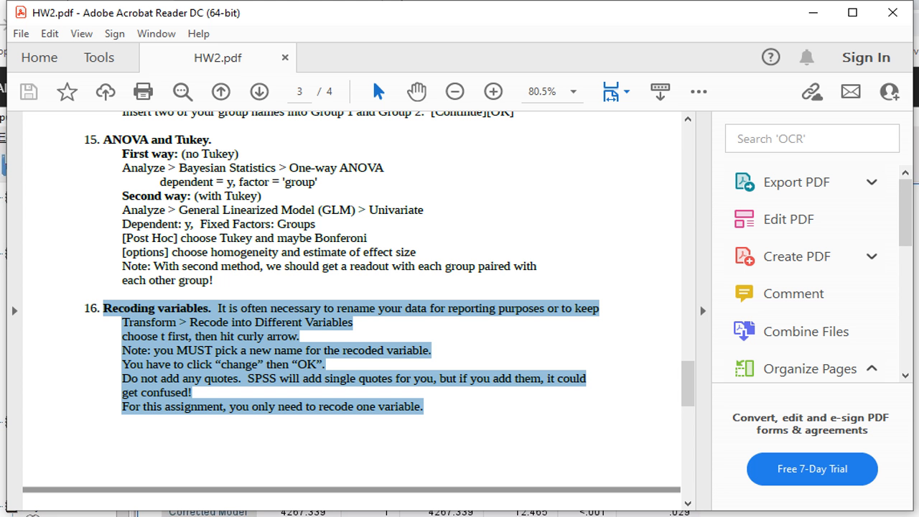
{"action": "left_click_drag", "start_coordinate": [690, 396], "coordinate": [694, 435]}
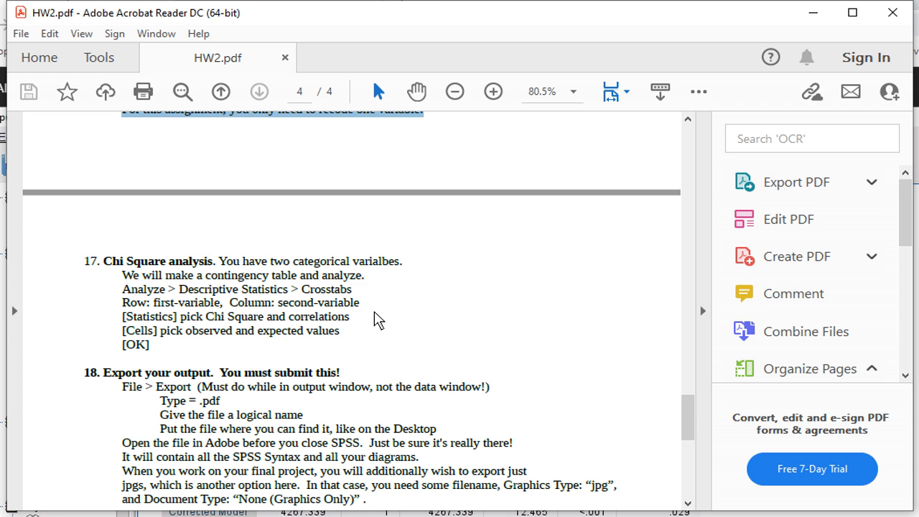
{"action": "left_click_drag", "start_coordinate": [366, 305], "coordinate": [106, 261]}
{"action": "key", "text": "alt+Tab"}
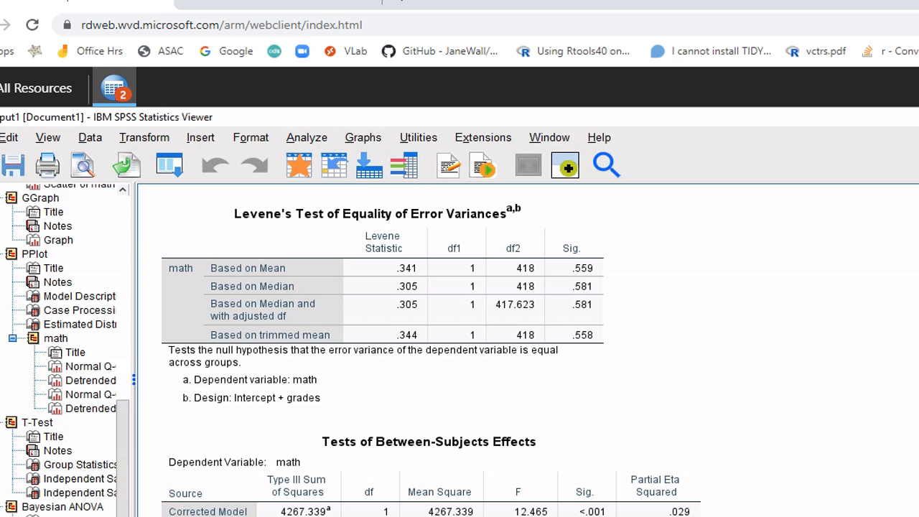
Open the Crosstabs dialog under Analyze > Descriptive Statistics
{"action": "key", "text": "F11"}
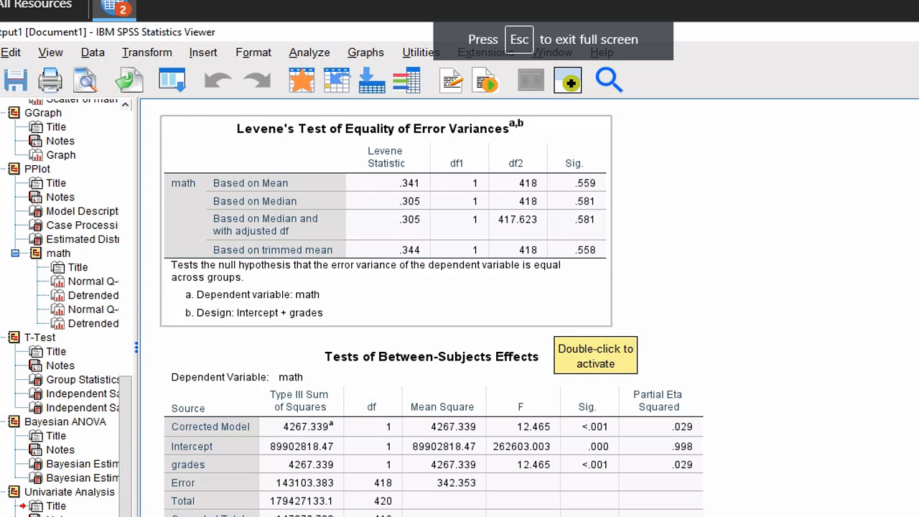
{"action": "left_click", "coordinate": [308, 56]}
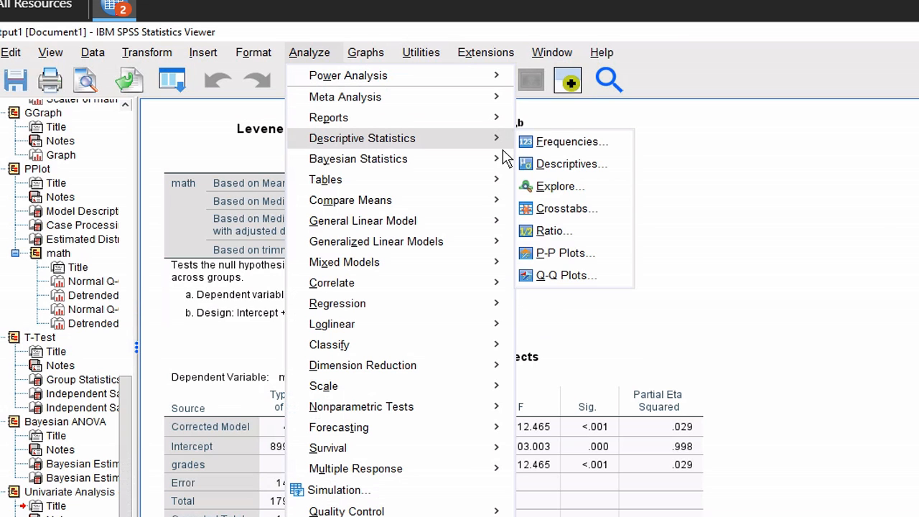
{"action": "mouse_move", "coordinate": [503, 159]}
{"action": "mouse_move", "coordinate": [490, 144]}
{"action": "left_click", "coordinate": [554, 209]}
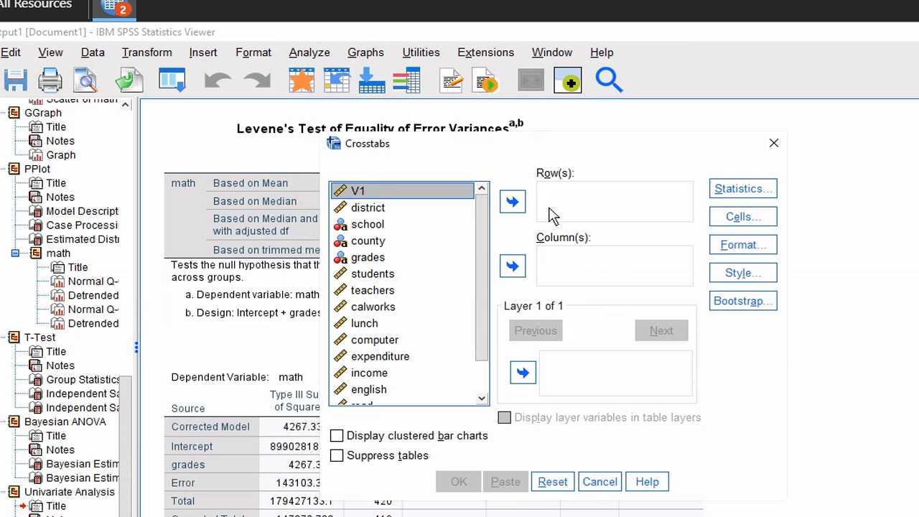
Run Crosstabs with grades as the row variable and county as the column variable
{"action": "left_click_drag", "start_coordinate": [476, 237], "coordinate": [493, 190]}
{"action": "left_click", "coordinate": [383, 258]}
{"action": "left_click", "coordinate": [514, 203]}
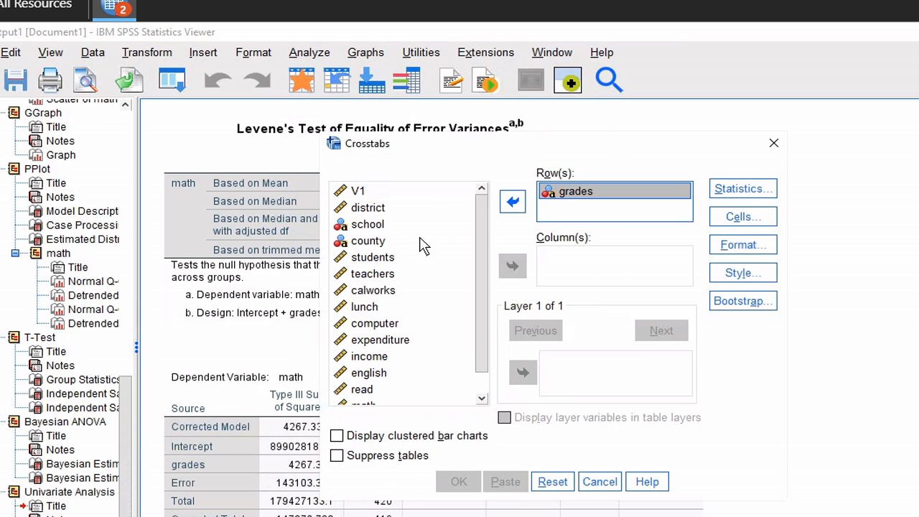
{"action": "left_click", "coordinate": [388, 242]}
{"action": "left_click", "coordinate": [513, 267]}
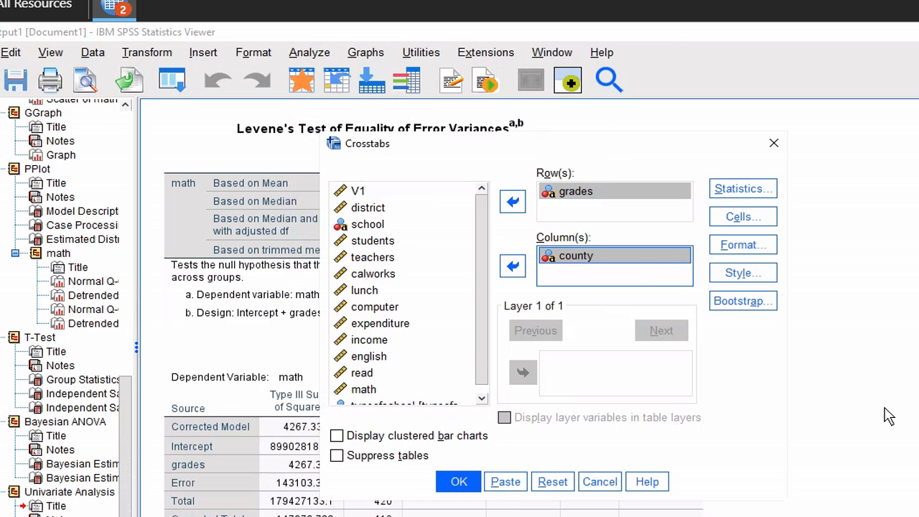
{"action": "left_click", "coordinate": [457, 481]}
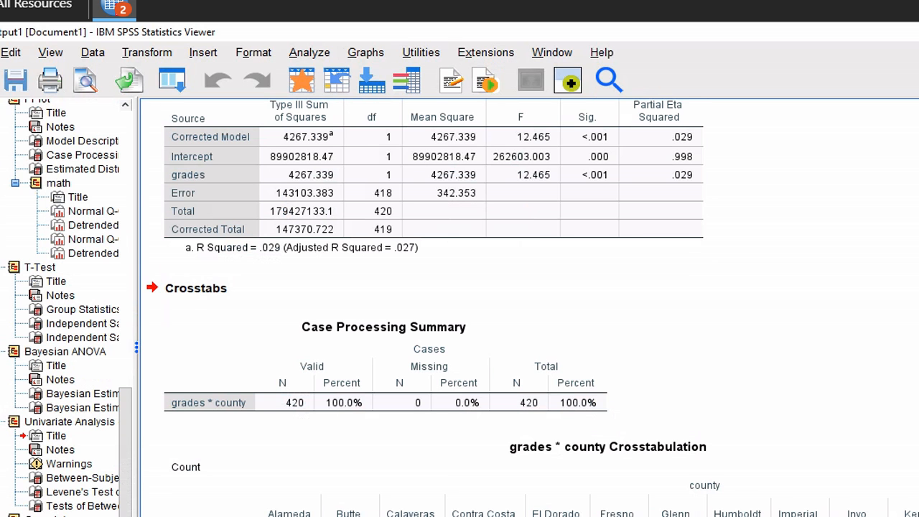
{"action": "scroll", "coordinate": [533, 308], "scroll_direction": "down", "scroll_amount": 1}
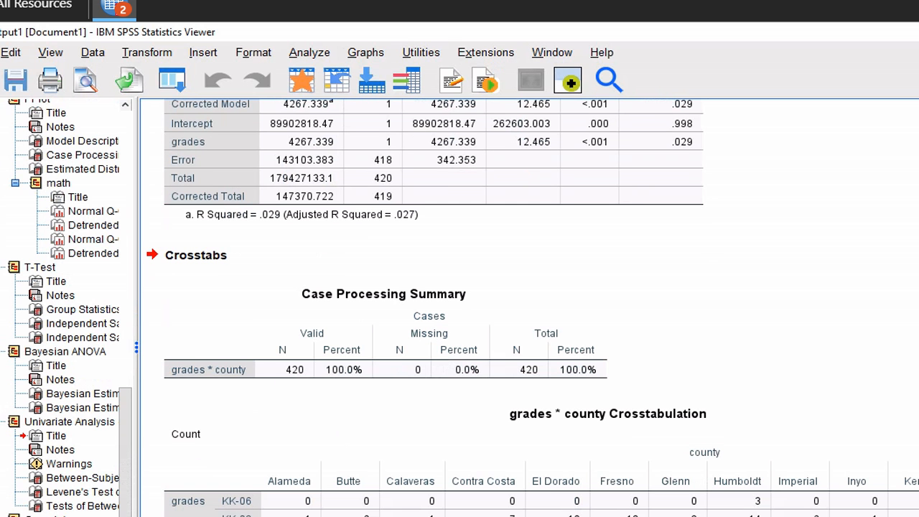
{"action": "scroll", "coordinate": [528, 309], "scroll_direction": "right", "scroll_amount": 15}
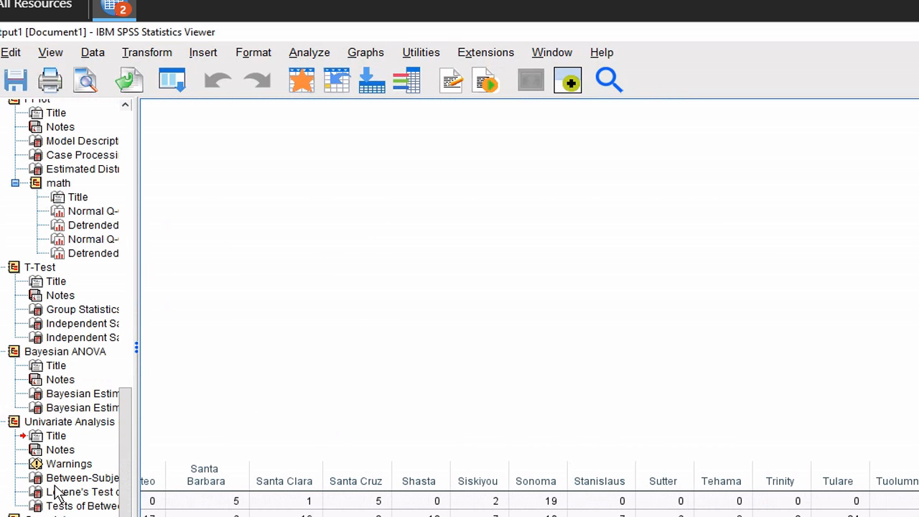
{"action": "left_click", "coordinate": [263, 514]}
{"action": "scroll", "coordinate": [429, 153], "scroll_direction": "left", "scroll_amount": 15}
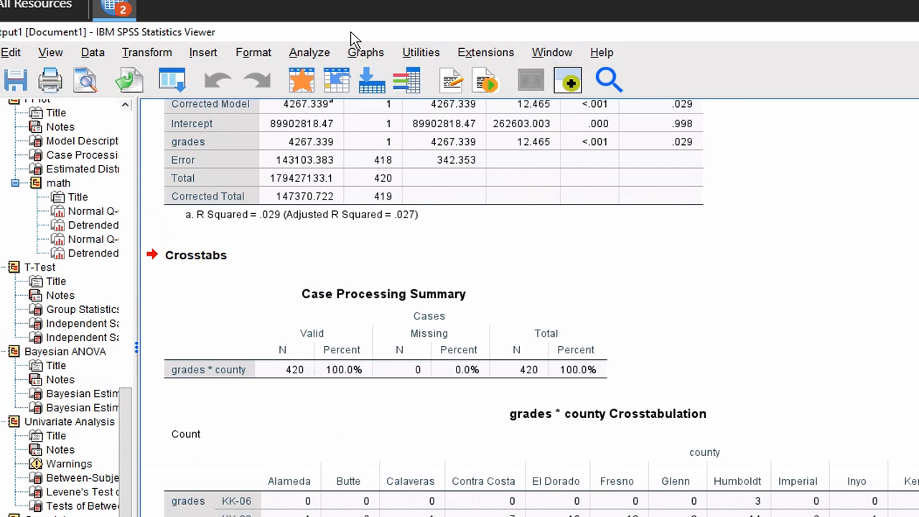
Reopen the Crosstabs dialog from Analyze > Descriptive Statistics
{"action": "left_click", "coordinate": [305, 56]}
{"action": "mouse_move", "coordinate": [496, 137]}
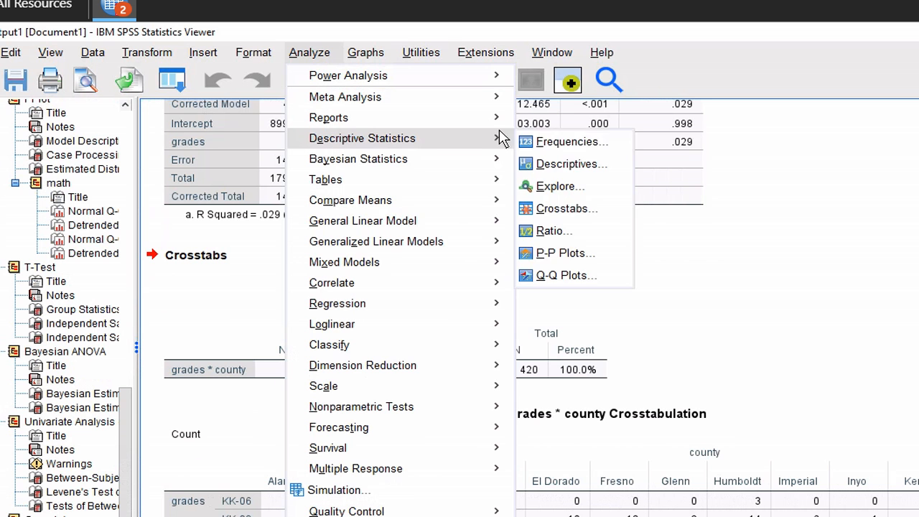
{"action": "left_click", "coordinate": [560, 209]}
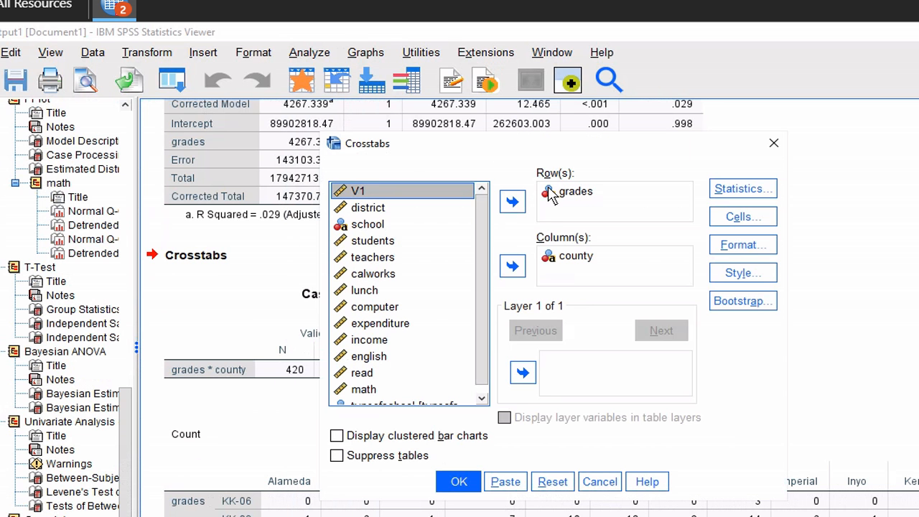
Swap the variables so county is the row and grades the column, then run it
{"action": "left_click", "coordinate": [567, 192]}
{"action": "left_click", "coordinate": [512, 202]}
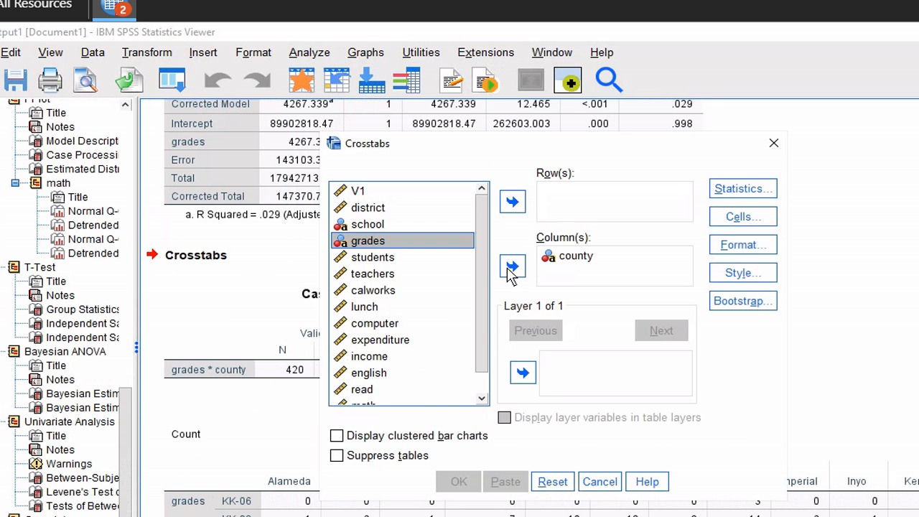
{"action": "left_click", "coordinate": [512, 267]}
{"action": "left_click", "coordinate": [553, 257]}
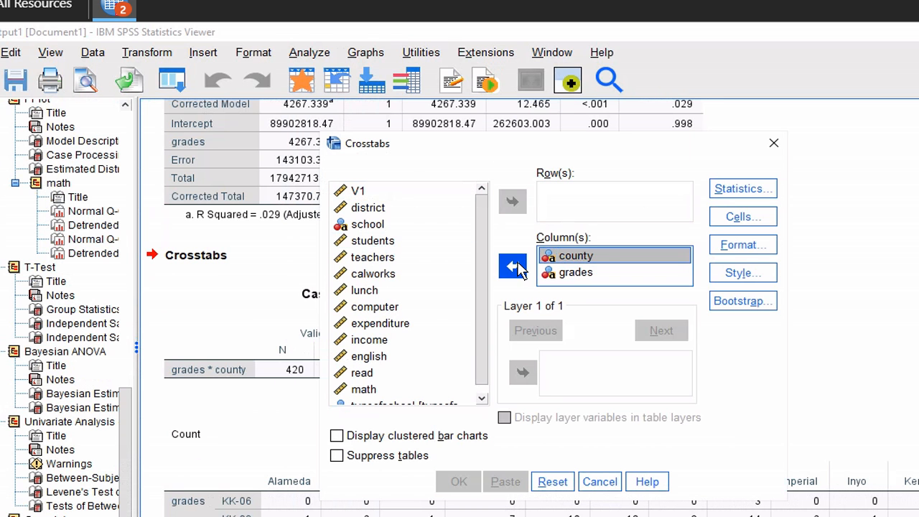
{"action": "left_click", "coordinate": [512, 267]}
{"action": "left_click", "coordinate": [513, 203]}
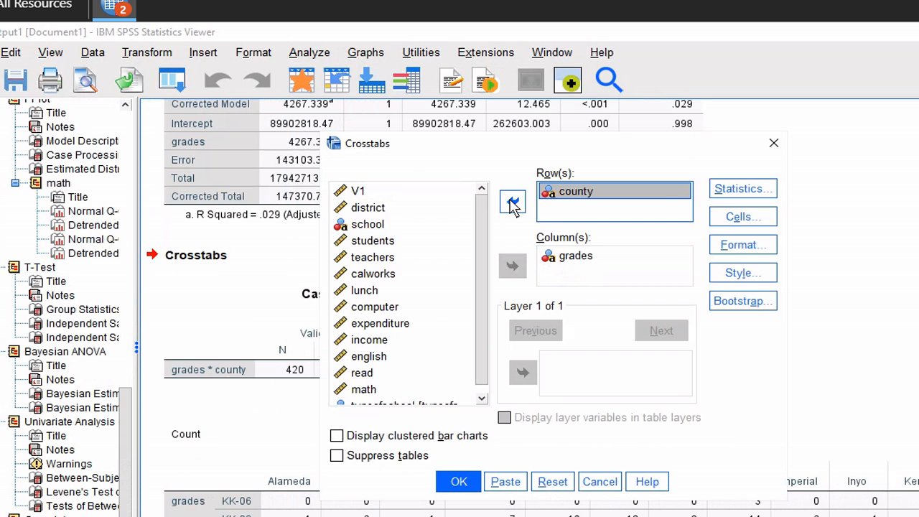
{"action": "left_click", "coordinate": [460, 482]}
Review the county-by-grades crosstab (e.g. Sonoma: 19 KK-06, 10 KK-08) and open the File menu
{"action": "scroll", "coordinate": [472, 484], "scroll_direction": "down", "scroll_amount": 2}
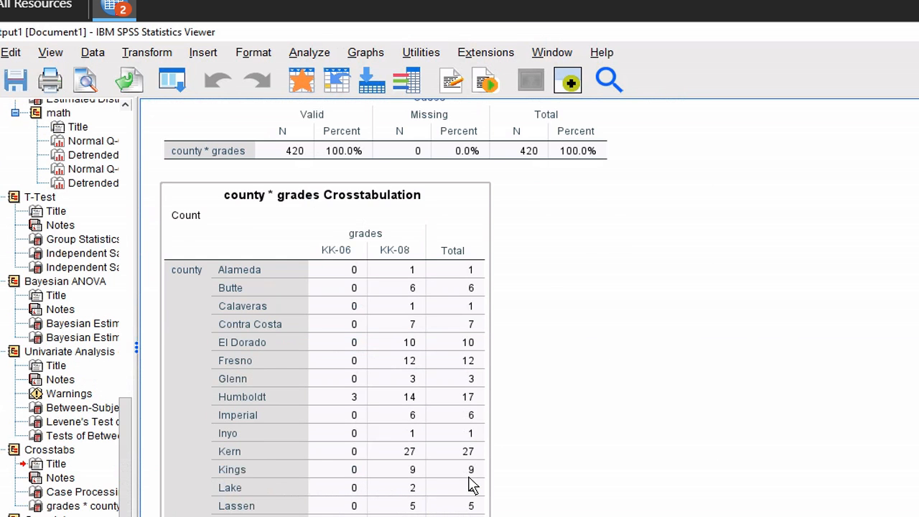
{"action": "scroll", "coordinate": [472, 484], "scroll_direction": "down", "scroll_amount": 6}
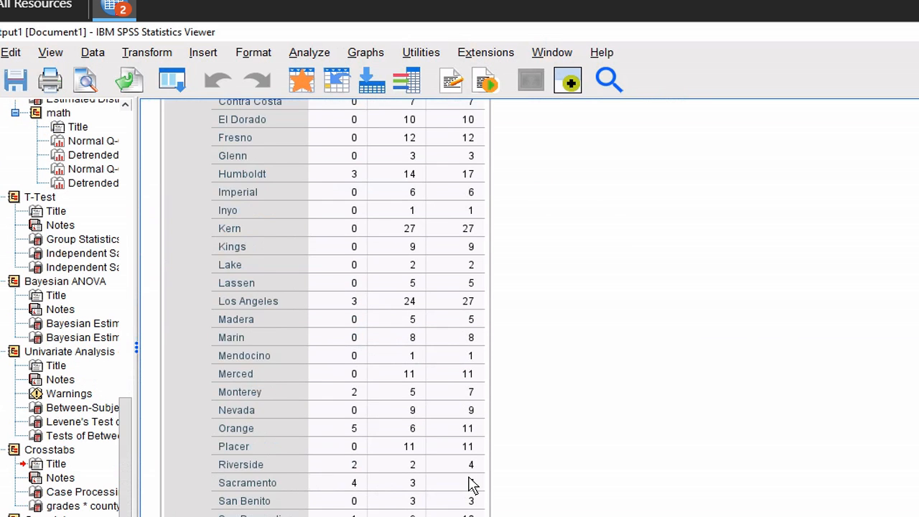
{"action": "scroll", "coordinate": [472, 485], "scroll_direction": "down", "scroll_amount": 9}
{"action": "scroll", "coordinate": [472, 485], "scroll_direction": "up", "scroll_amount": 9}
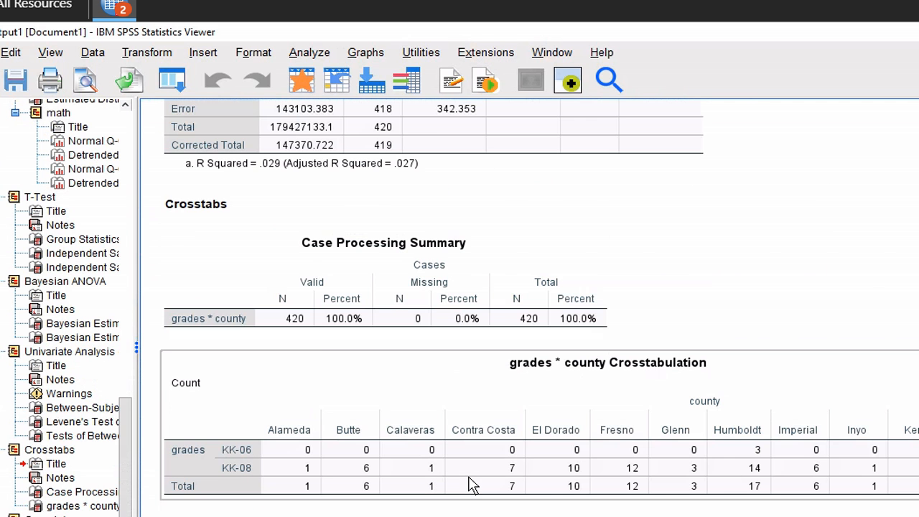
{"action": "scroll", "coordinate": [472, 485], "scroll_direction": "down", "scroll_amount": 20}
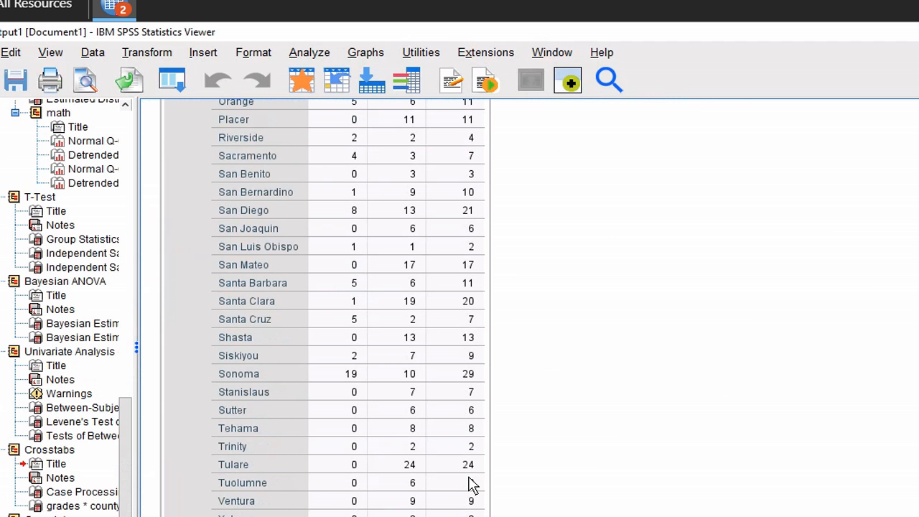
{"action": "left_click", "coordinate": [25, 118]}
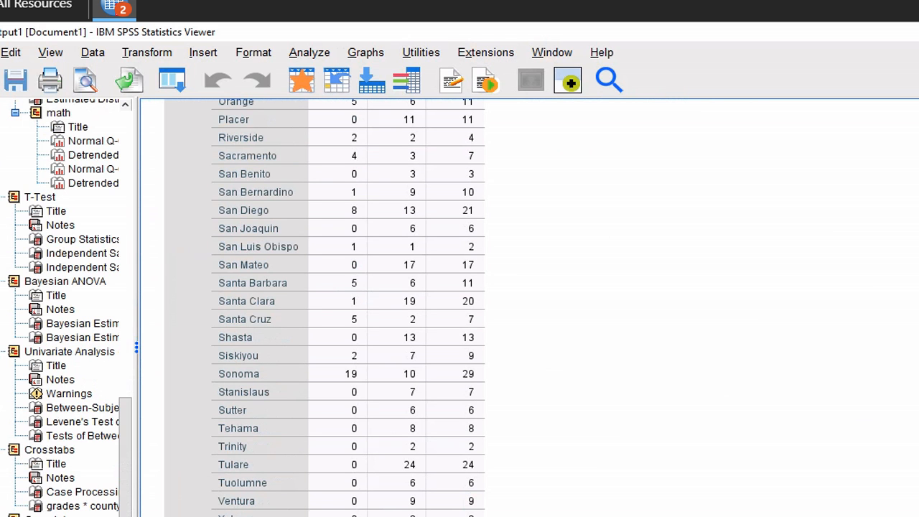
{"action": "key", "text": "alt+f"}
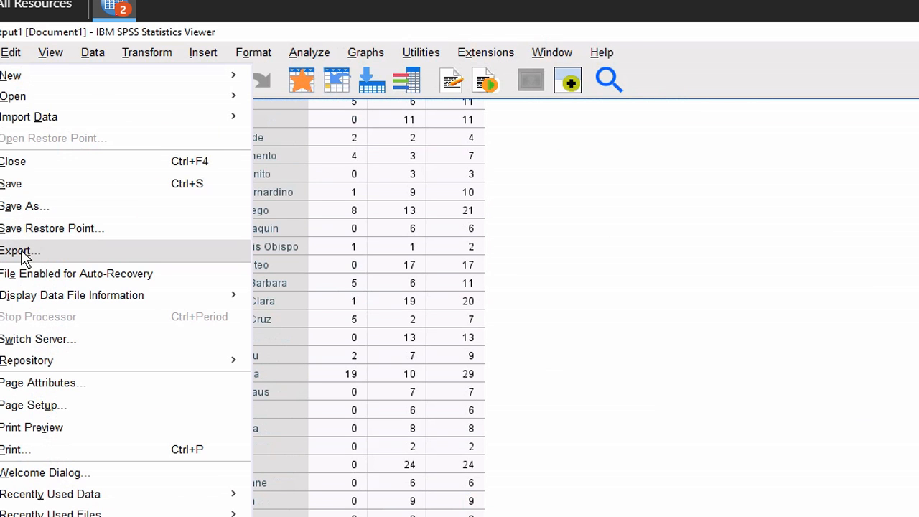
Export all output objects as PDF to HW2_SPSS_Demo3.pdf in the STAT426 folder
{"action": "left_click", "coordinate": [24, 253]}
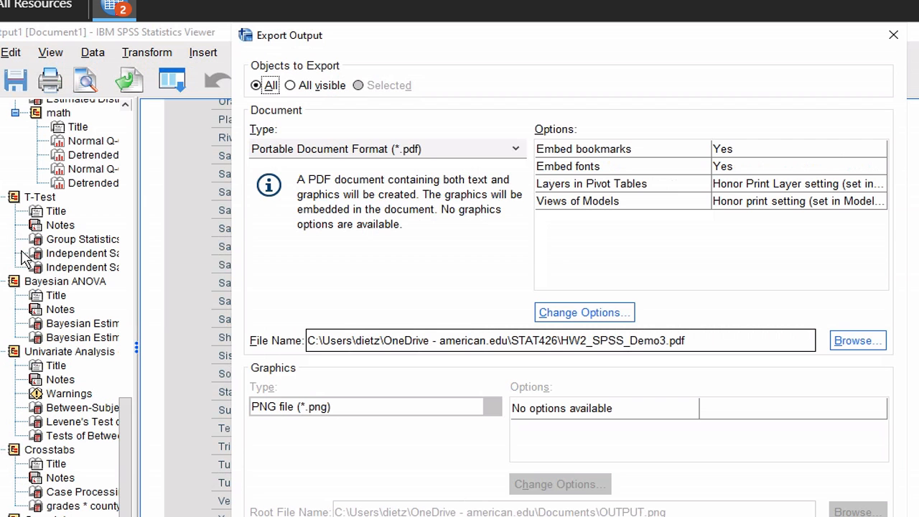
{"action": "left_click", "coordinate": [386, 151]}
{"action": "left_click", "coordinate": [386, 153]}
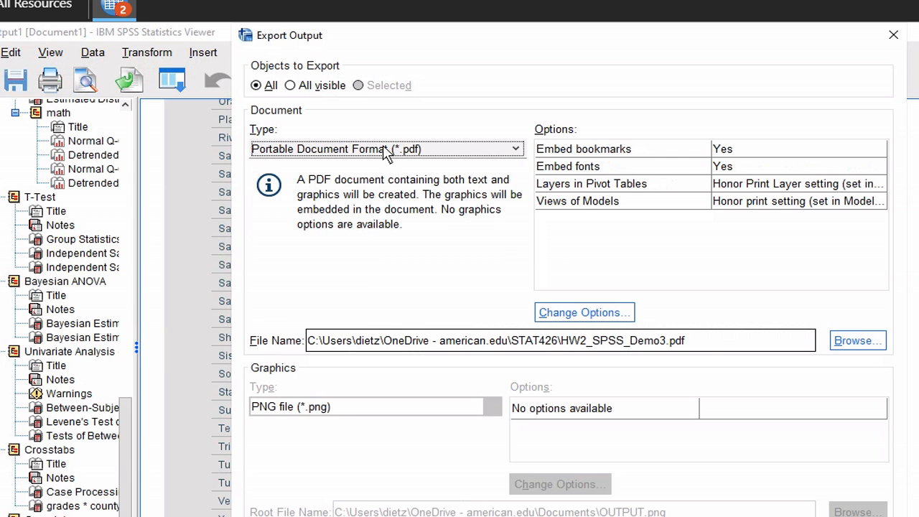
{"action": "left_click", "coordinate": [711, 344]}
{"action": "left_click", "coordinate": [711, 345]}
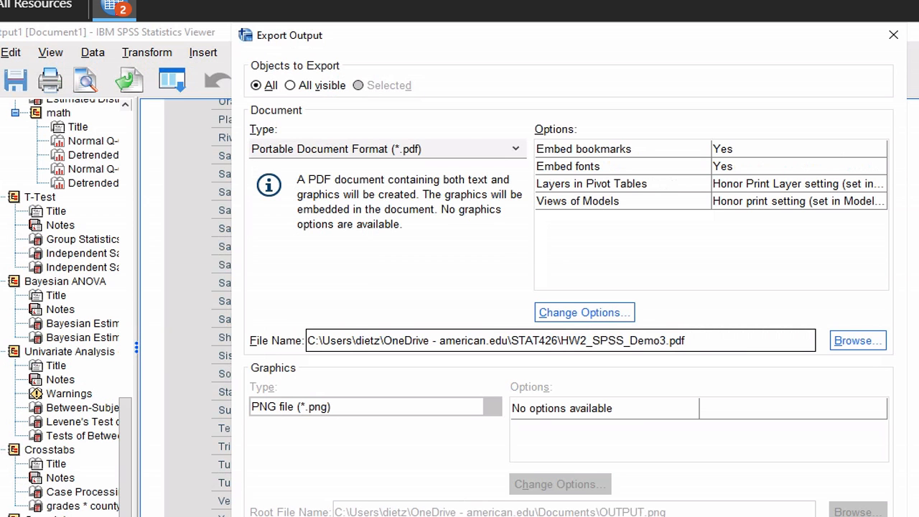
{"action": "key", "text": "Return"}
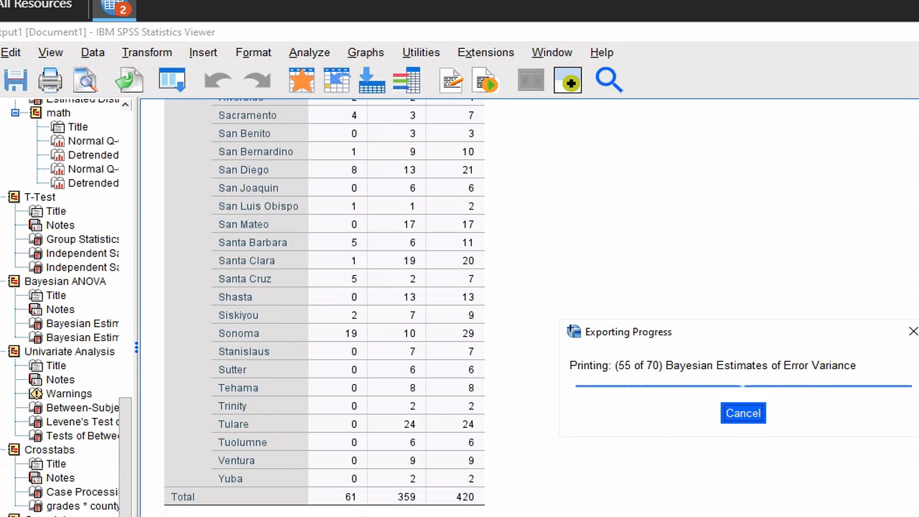
{"action": "scroll", "coordinate": [324, 309], "scroll_direction": "up", "scroll_amount": 1}
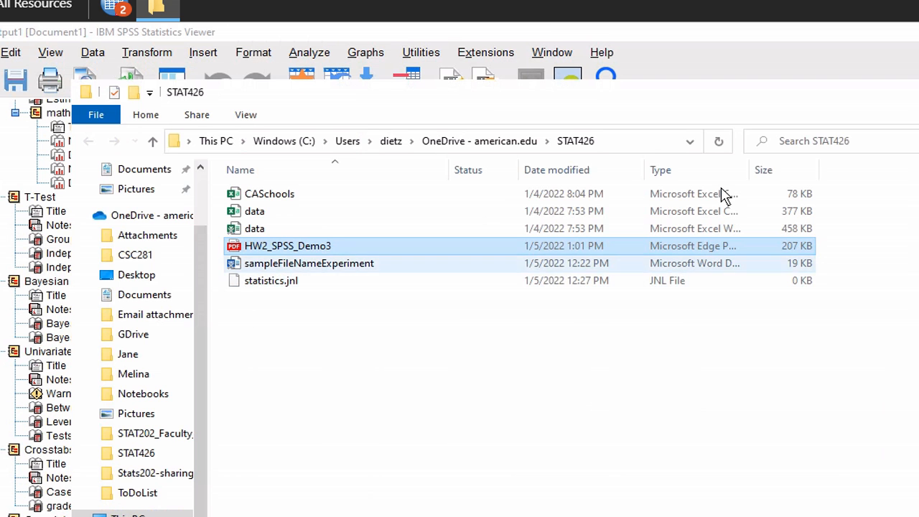
Close the STAT426 folder window, the SPSS output viewer and the data window
{"action": "key", "text": "alt+F4"}
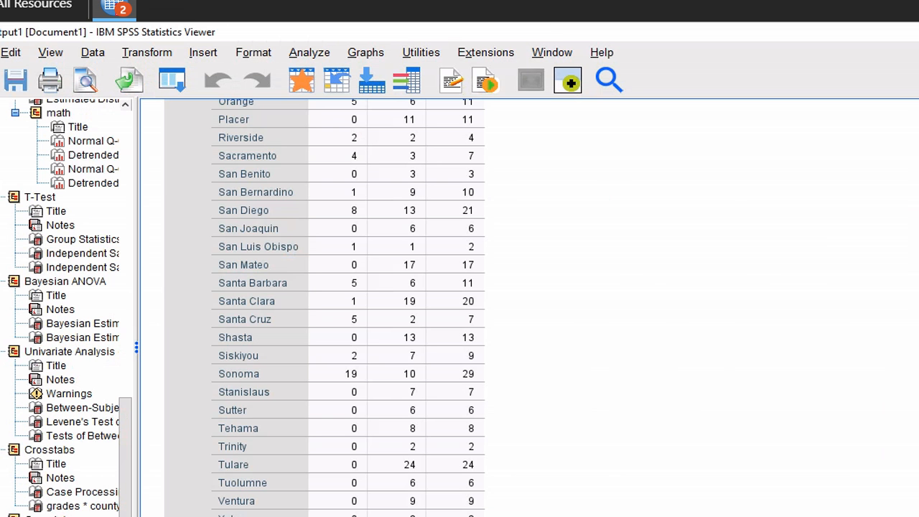
{"action": "key", "text": "alt+Tab"}
{"action": "key", "text": "super+Down"}
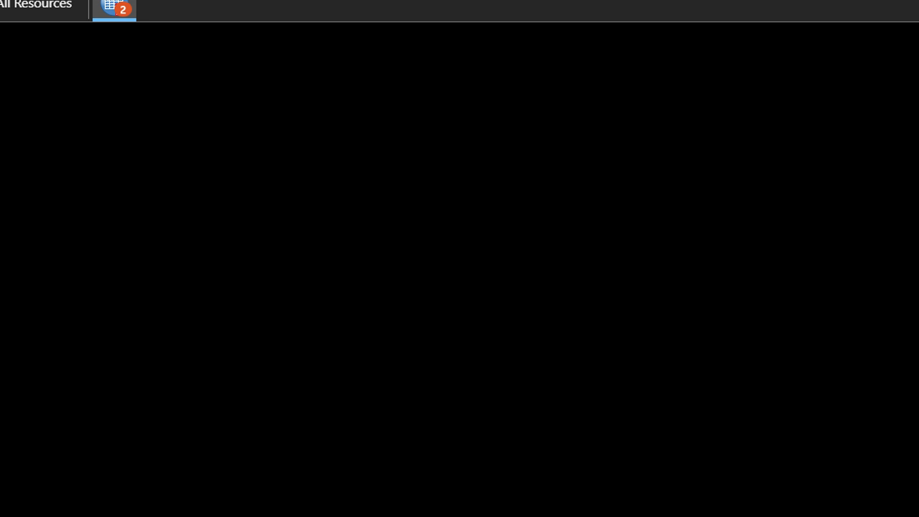
Show the virtual apps list and open the local STAT426 folder in a new File Explorer window
{"action": "left_click", "coordinate": [31, 10]}
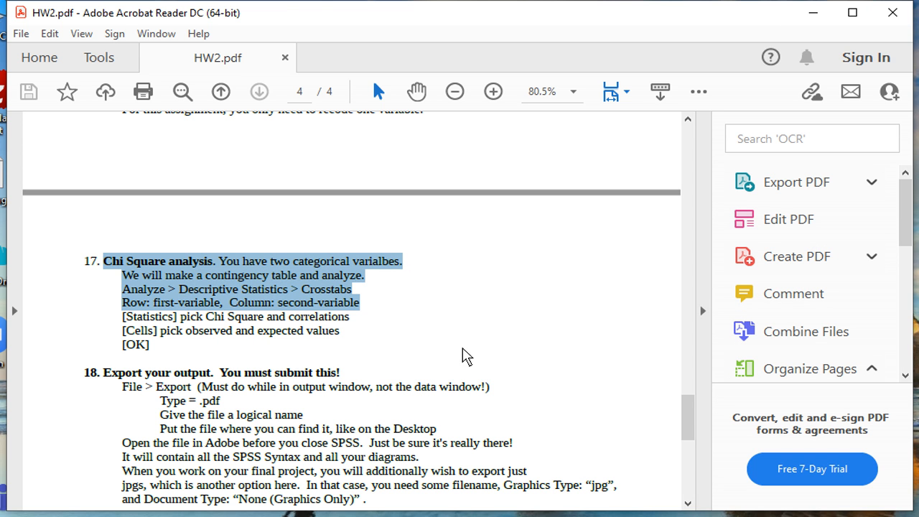
{"action": "key", "text": "super+e"}
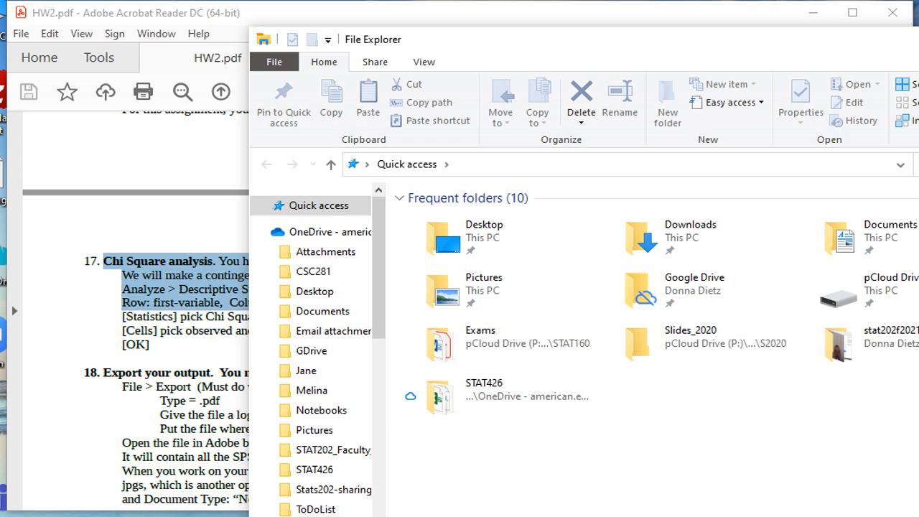
{"action": "left_click", "coordinate": [316, 470]}
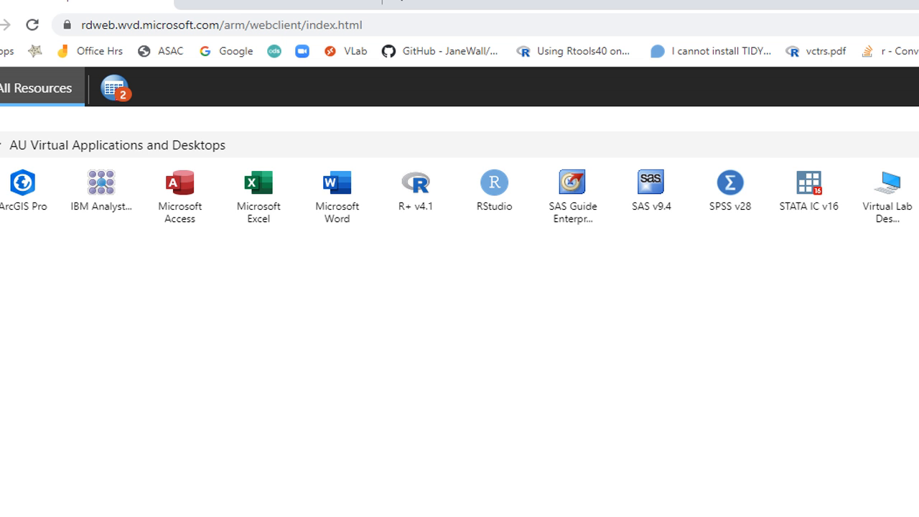
Launch the Virtual Lab Desktop, allow local resources, and open its Recycle Bin
{"action": "left_click", "coordinate": [889, 184]}
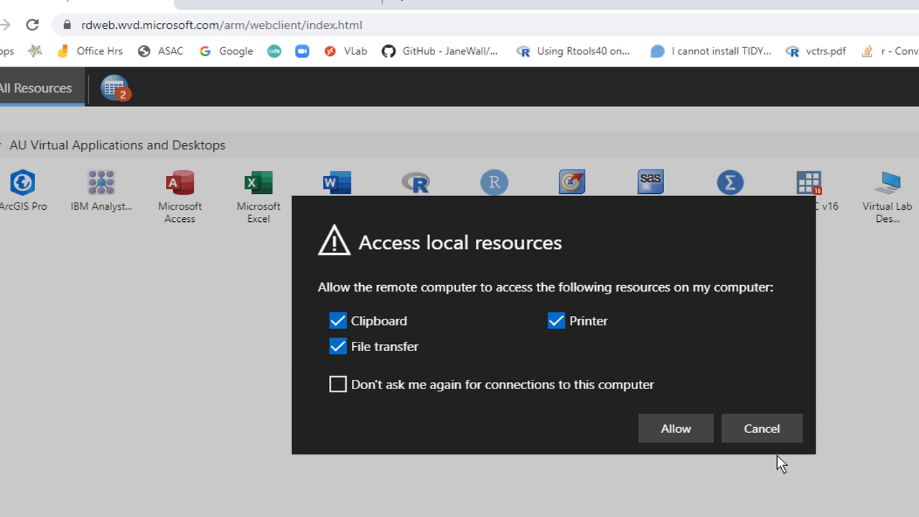
{"action": "left_click", "coordinate": [688, 428]}
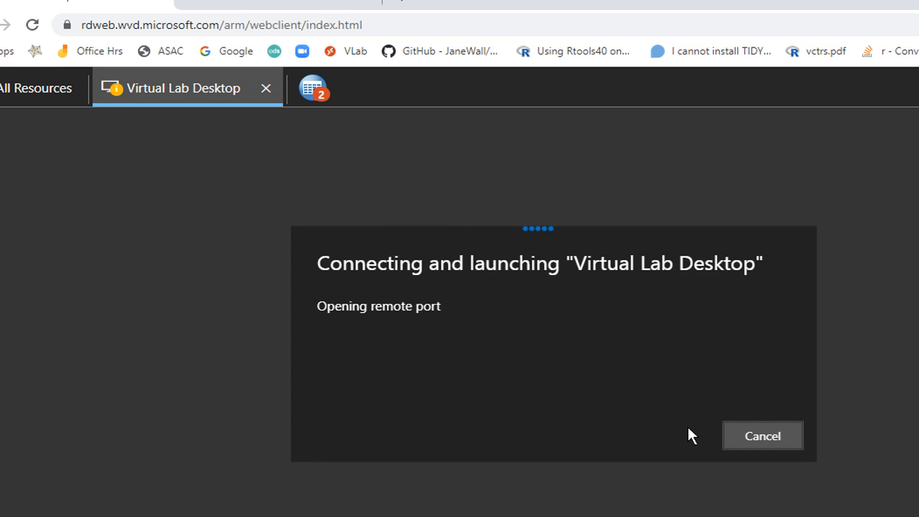
{"action": "left_click", "coordinate": [679, 474]}
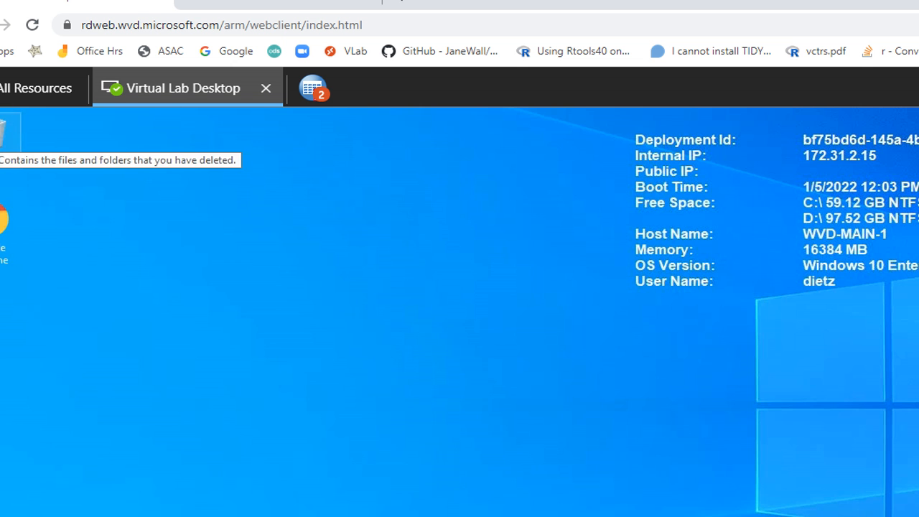
{"action": "double_click", "coordinate": [7, 133]}
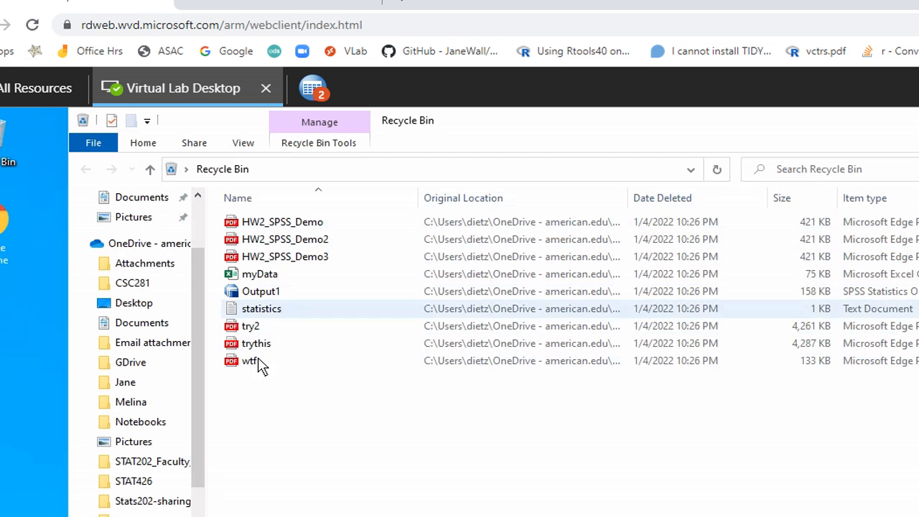
Refresh the remote STAT426 folder, check HW2_SPSS_Demo3, statistics.jnl and CASchools, then close it
{"action": "left_click", "coordinate": [144, 481]}
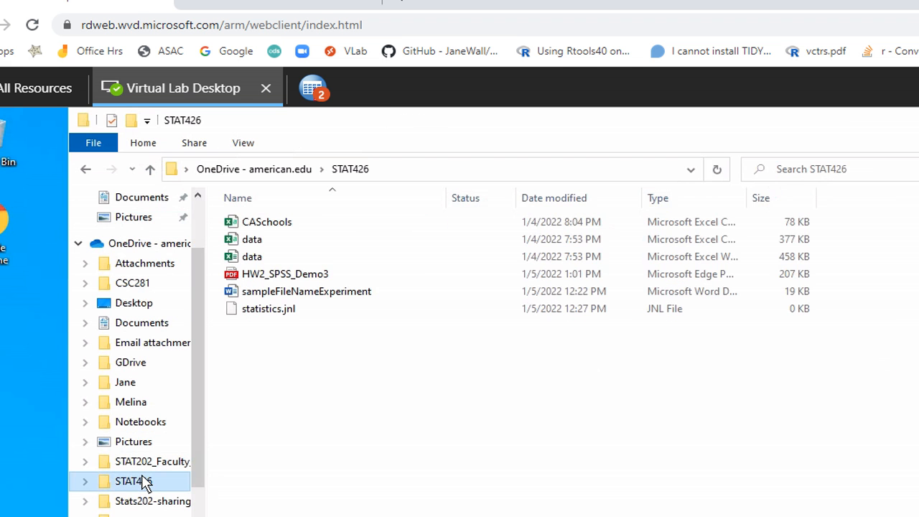
{"action": "left_click", "coordinate": [718, 173]}
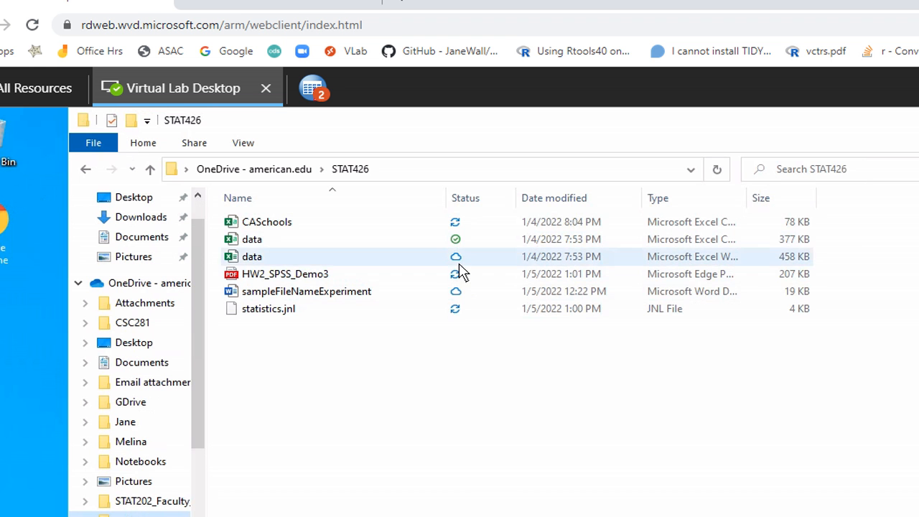
{"action": "left_click", "coordinate": [450, 280]}
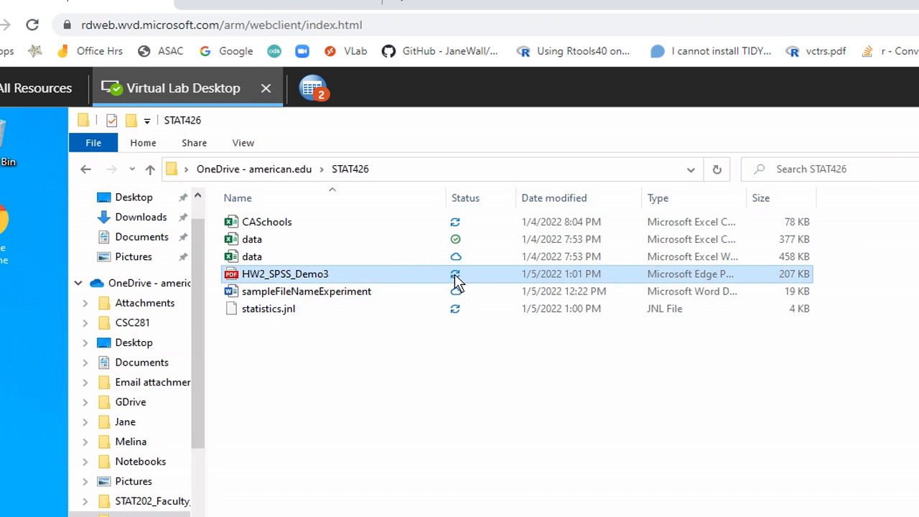
{"action": "left_click", "coordinate": [458, 315]}
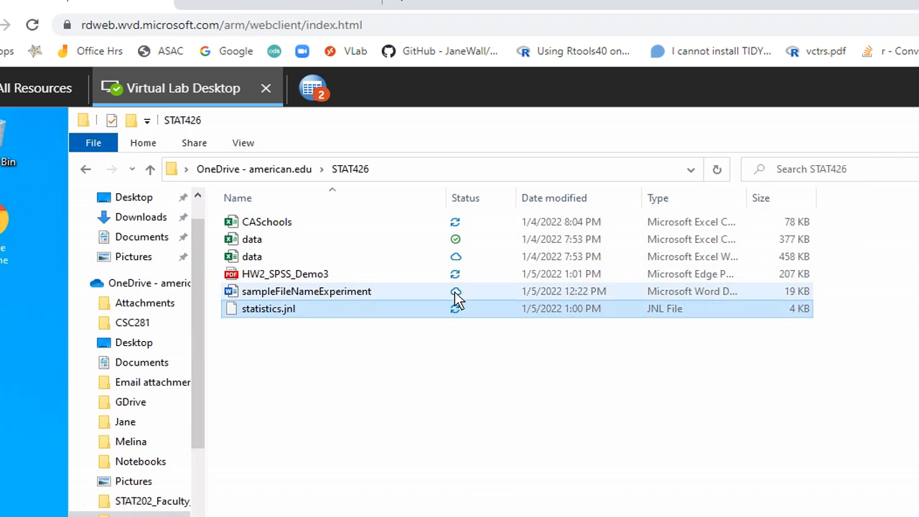
{"action": "left_click", "coordinate": [456, 227]}
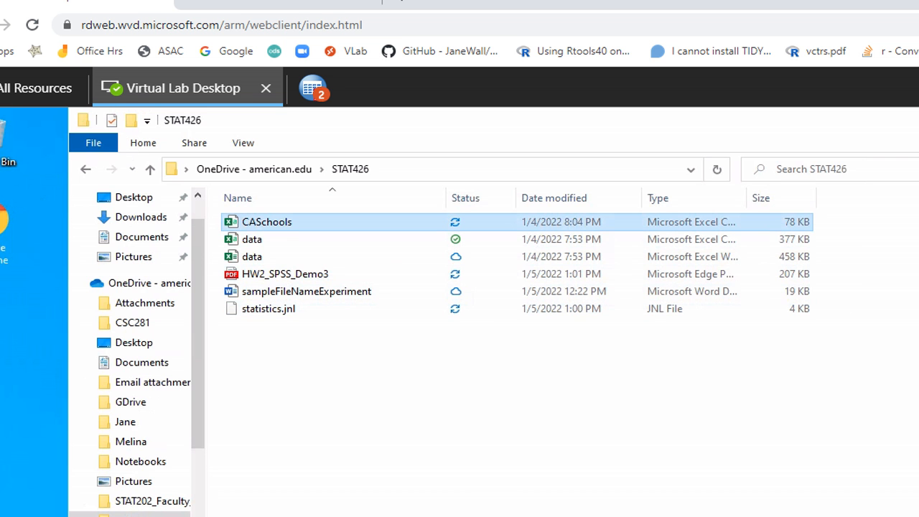
{"action": "key", "text": "alt+F4"}
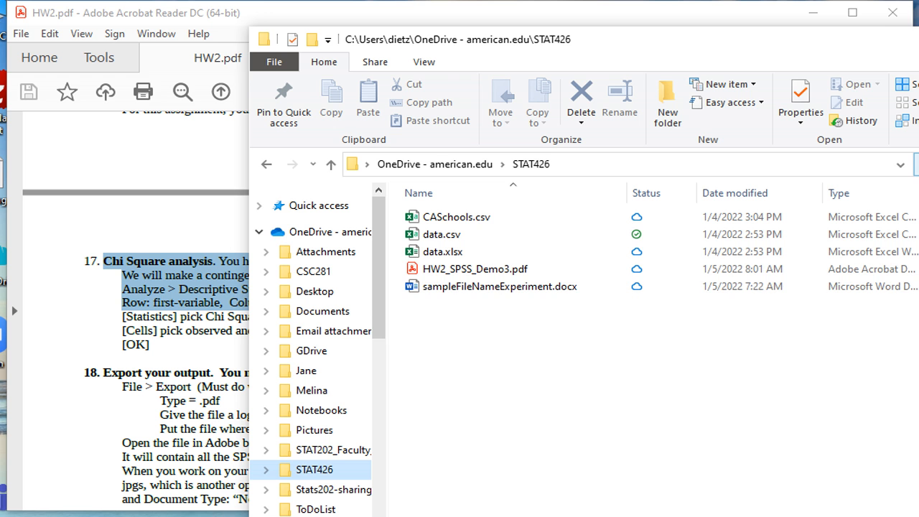
Close the HW2 instructions PDF and briefly preview the exported HW2_SPSS_Demo3 PDF
{"action": "left_click", "coordinate": [889, 16]}
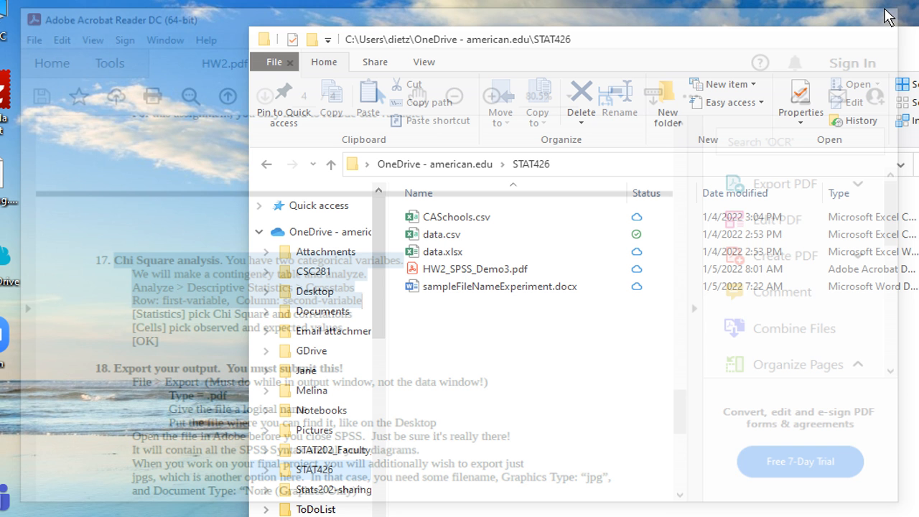
{"action": "left_click_drag", "start_coordinate": [810, 0], "coordinate": [806, 17]}
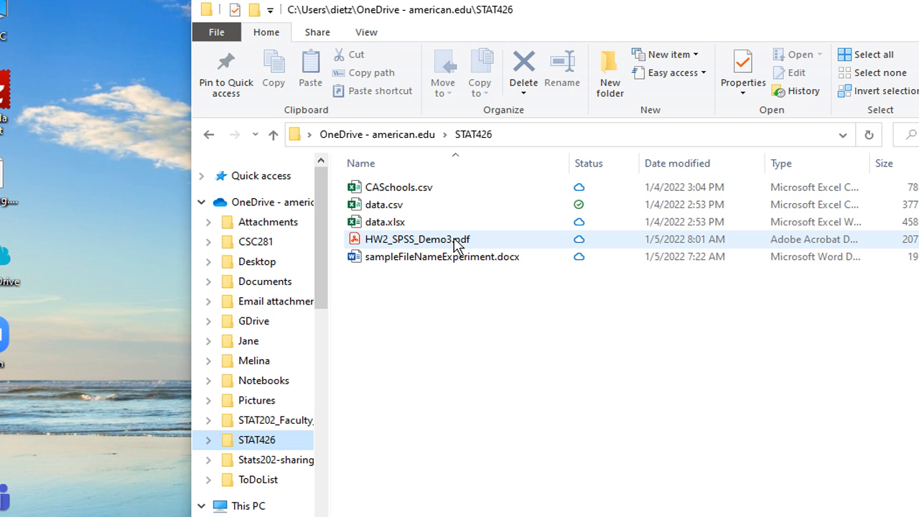
{"action": "double_click", "coordinate": [454, 241]}
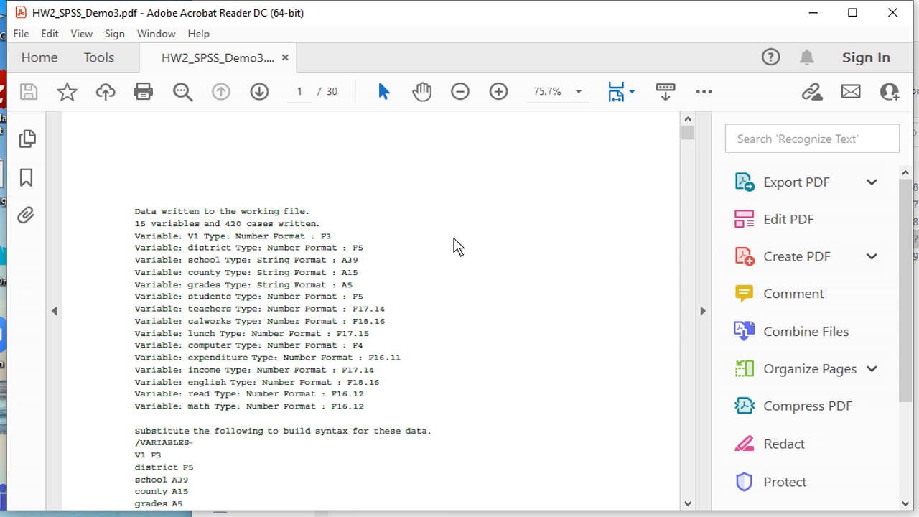
{"action": "scroll", "coordinate": [453, 246], "scroll_direction": "down", "scroll_amount": 20}
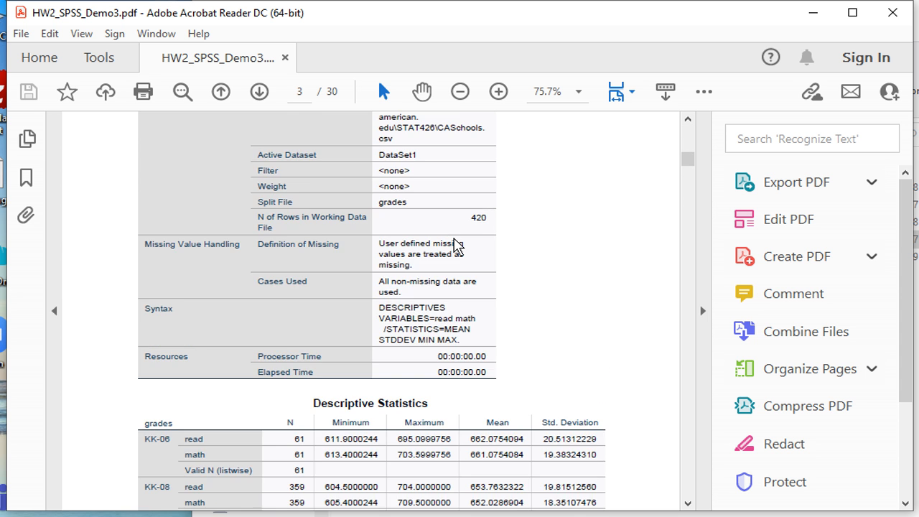
{"action": "scroll", "coordinate": [454, 245], "scroll_direction": "down", "scroll_amount": 15}
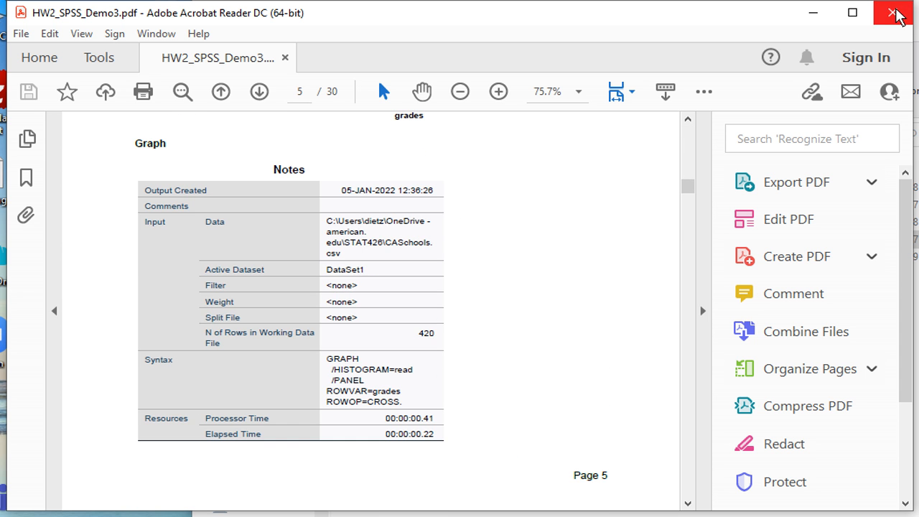
{"action": "left_click", "coordinate": [897, 16]}
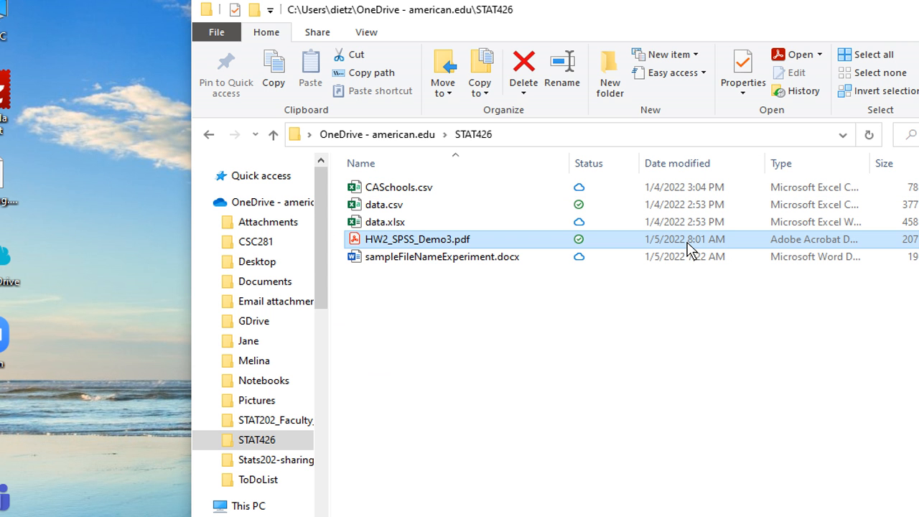
Reopen HW2_SPSS_Demo3.pdf, scroll through its output to the final crosstab, and close it
{"action": "double_click", "coordinate": [407, 245]}
{"action": "scroll", "coordinate": [407, 246], "scroll_direction": "down", "scroll_amount": 20}
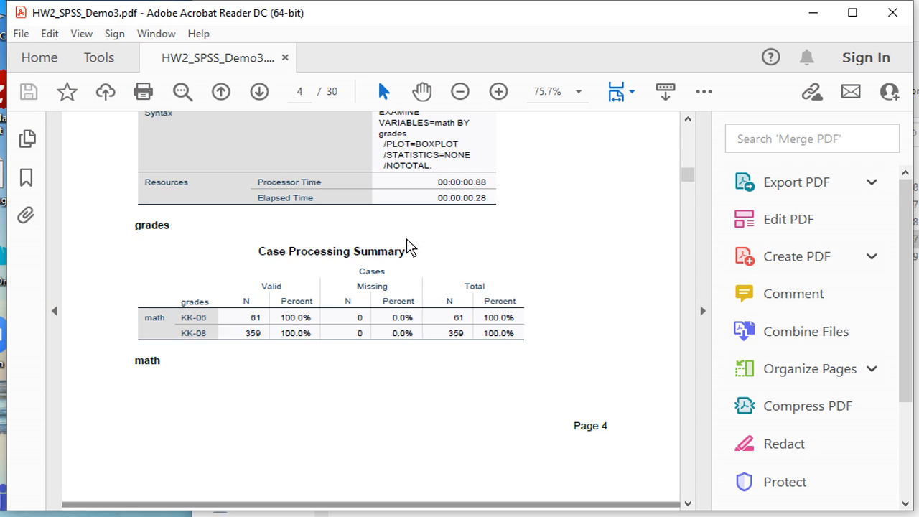
{"action": "scroll", "coordinate": [407, 246], "scroll_direction": "down", "scroll_amount": 20}
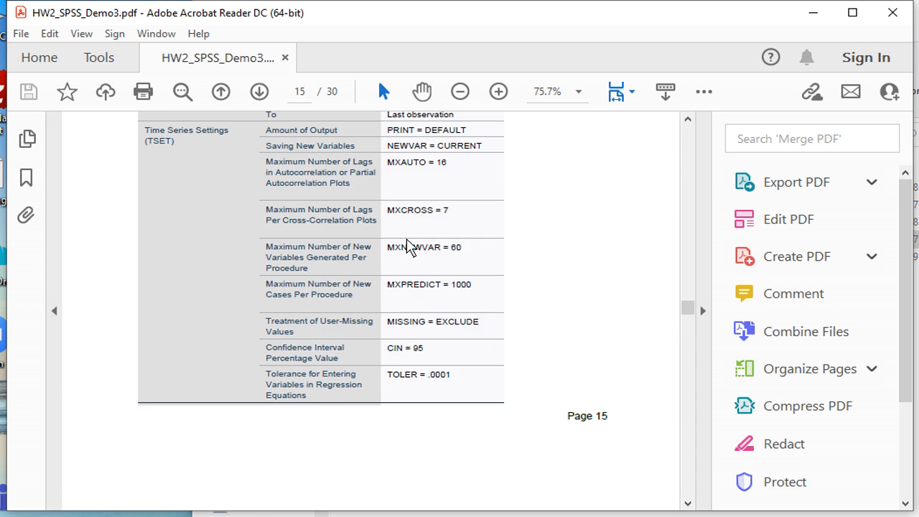
{"action": "scroll", "coordinate": [407, 246], "scroll_direction": "down", "scroll_amount": 15}
{"action": "scroll", "coordinate": [406, 246], "scroll_direction": "down", "scroll_amount": 20}
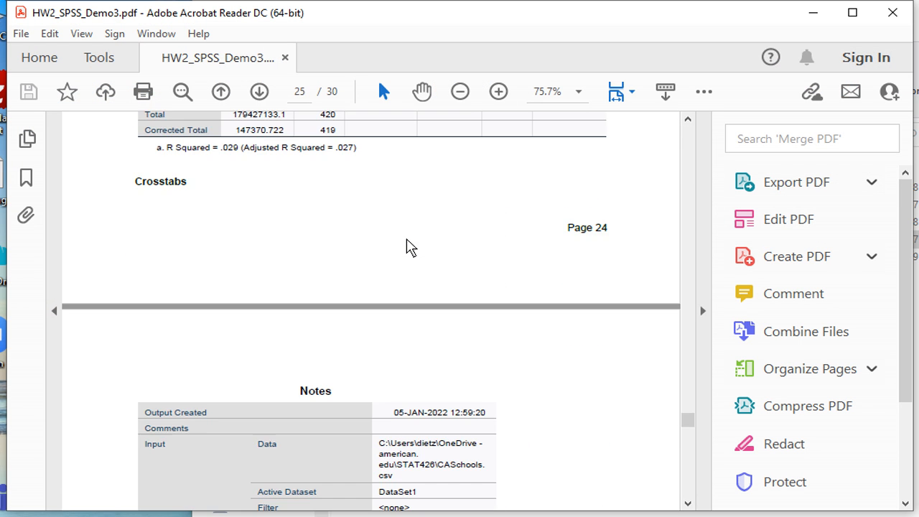
{"action": "scroll", "coordinate": [407, 246], "scroll_direction": "up", "scroll_amount": 5}
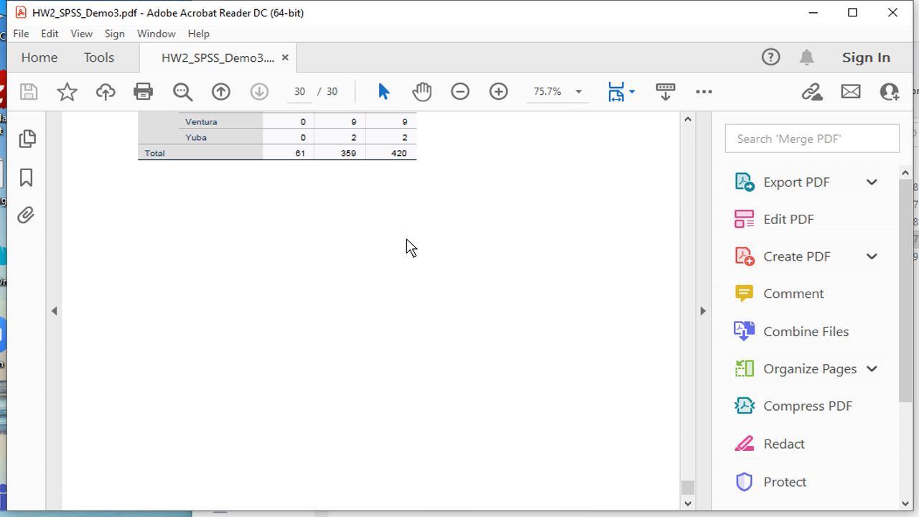
{"action": "scroll", "coordinate": [407, 246], "scroll_direction": "up", "scroll_amount": 3}
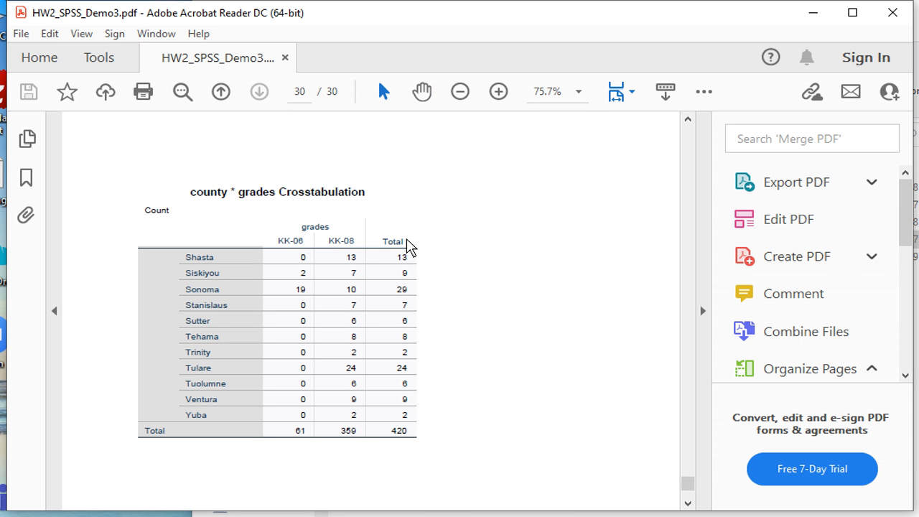
{"action": "scroll", "coordinate": [407, 247], "scroll_direction": "up", "scroll_amount": 15}
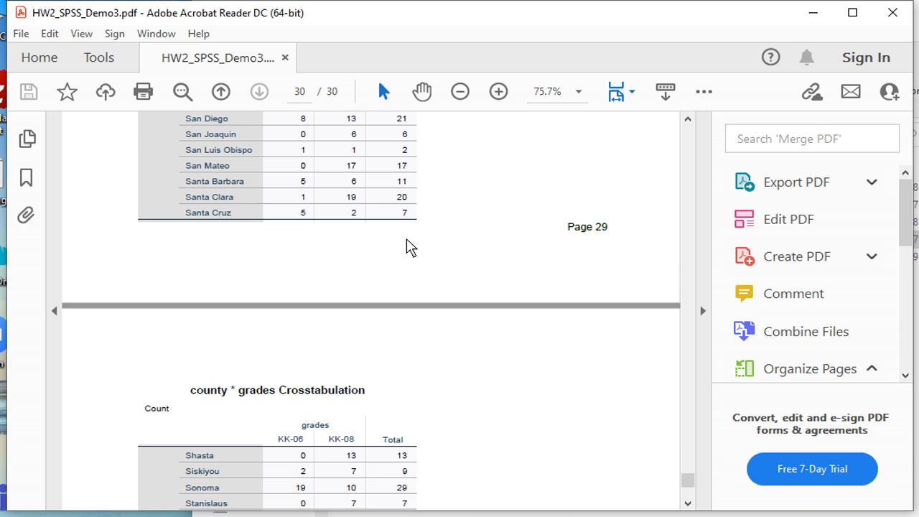
{"action": "scroll", "coordinate": [406, 246], "scroll_direction": "up", "scroll_amount": 5}
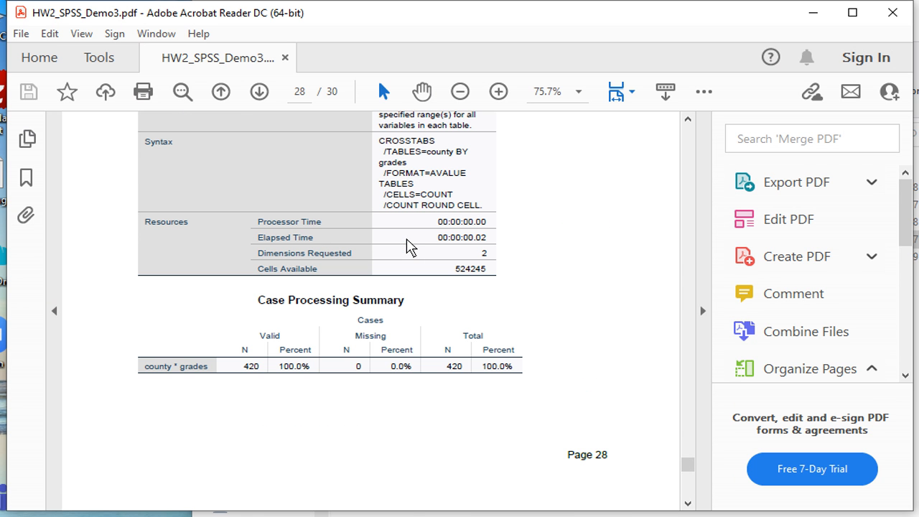
{"action": "left_click", "coordinate": [285, 58]}
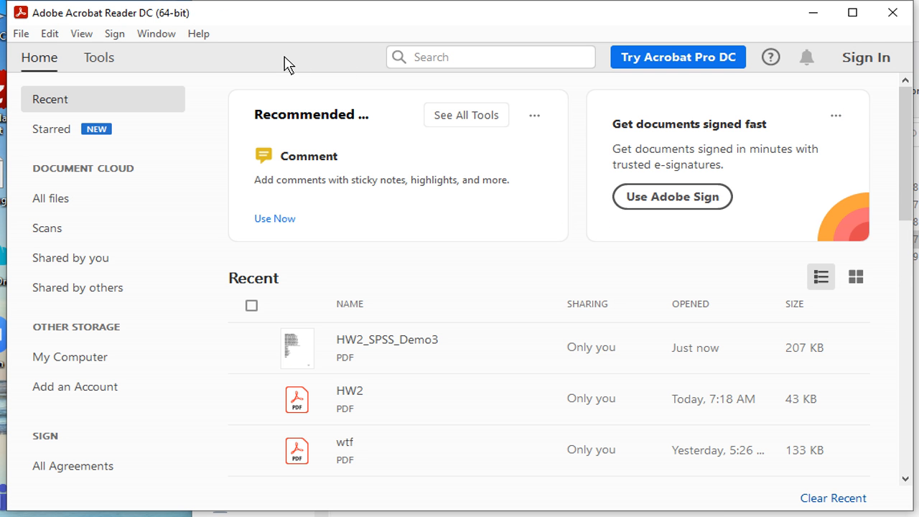
Close Acrobat Reader and refresh the STAT426 folder listing
{"action": "left_click", "coordinate": [893, 12]}
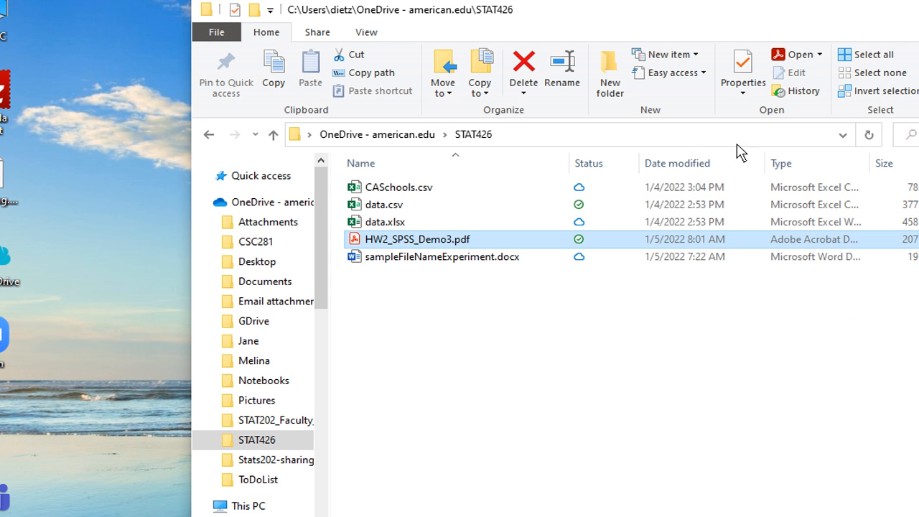
{"action": "left_click", "coordinate": [868, 135]}
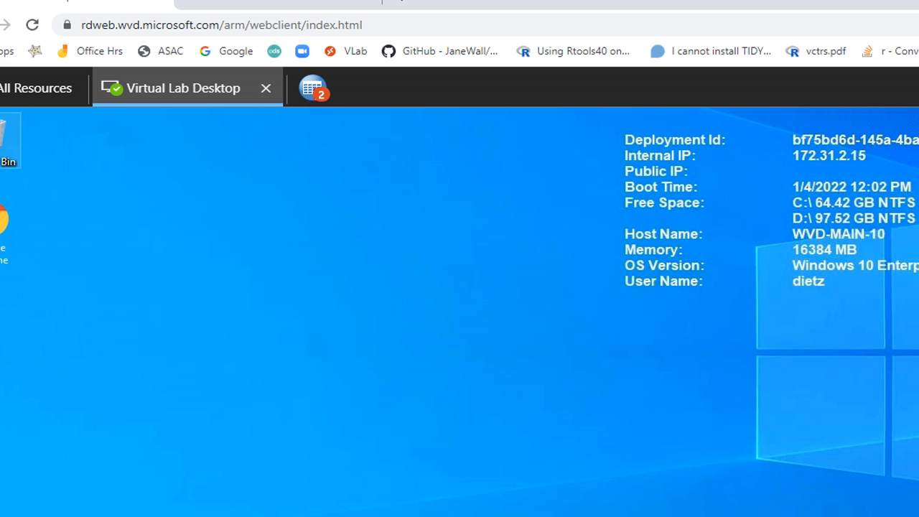
Go through GDrive to the lab's STAT426 folder and select statistics.jnl and CASchools
{"action": "double_click", "coordinate": [9, 140]}
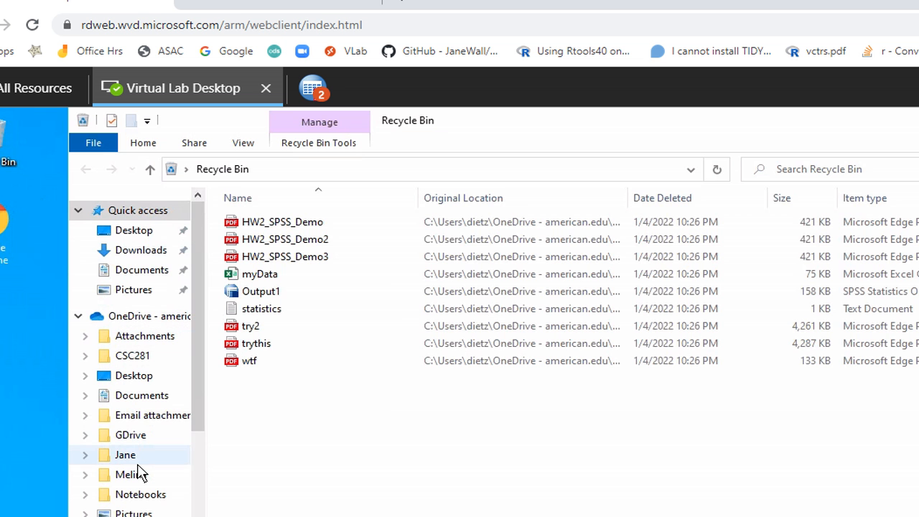
{"action": "left_click", "coordinate": [189, 441]}
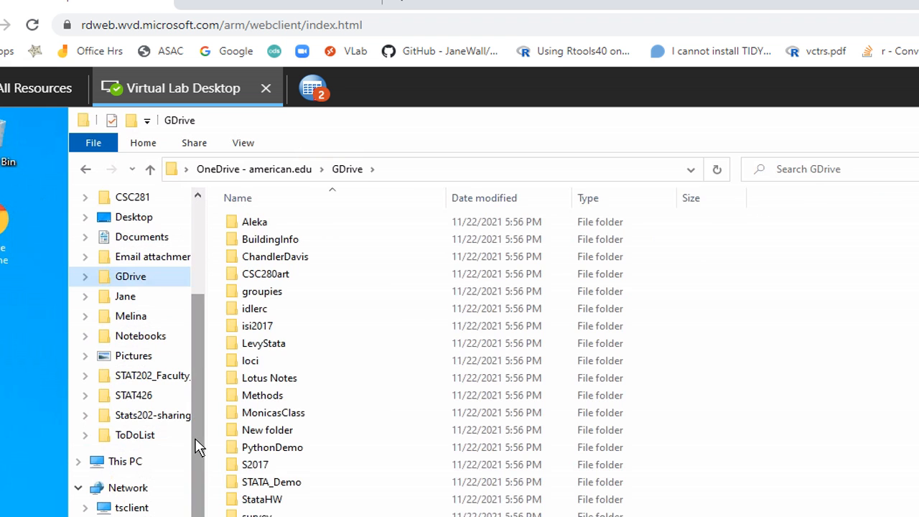
{"action": "left_click", "coordinate": [148, 399]}
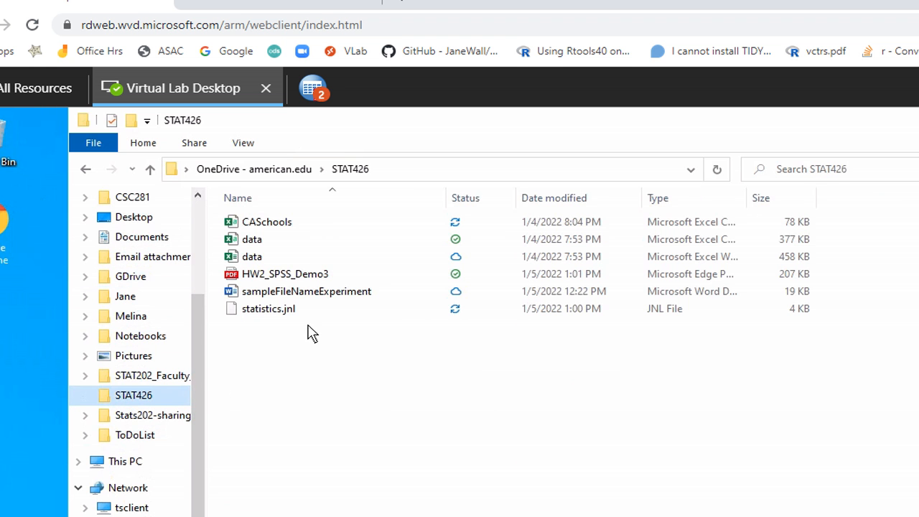
{"action": "left_click", "coordinate": [459, 316]}
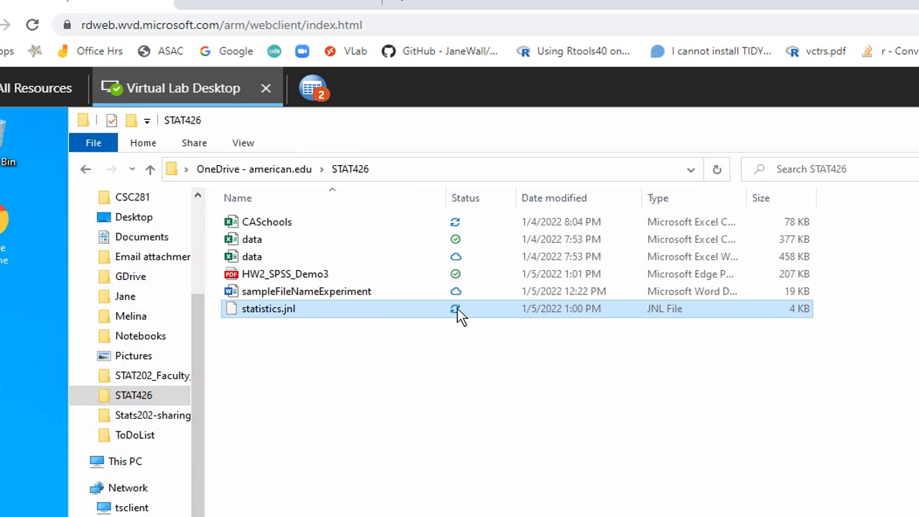
{"action": "left_click", "coordinate": [280, 227]}
{"action": "double_click", "coordinate": [281, 227]}
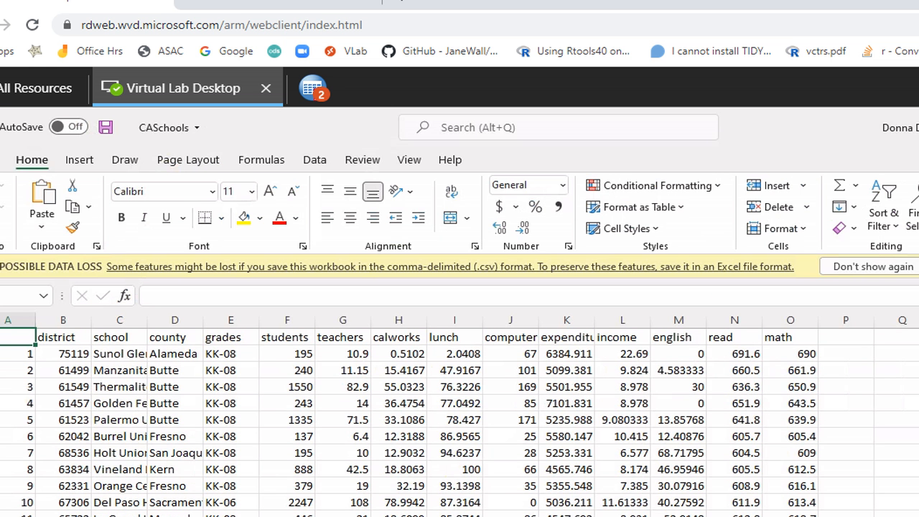
{"action": "key", "text": "alt+F4"}
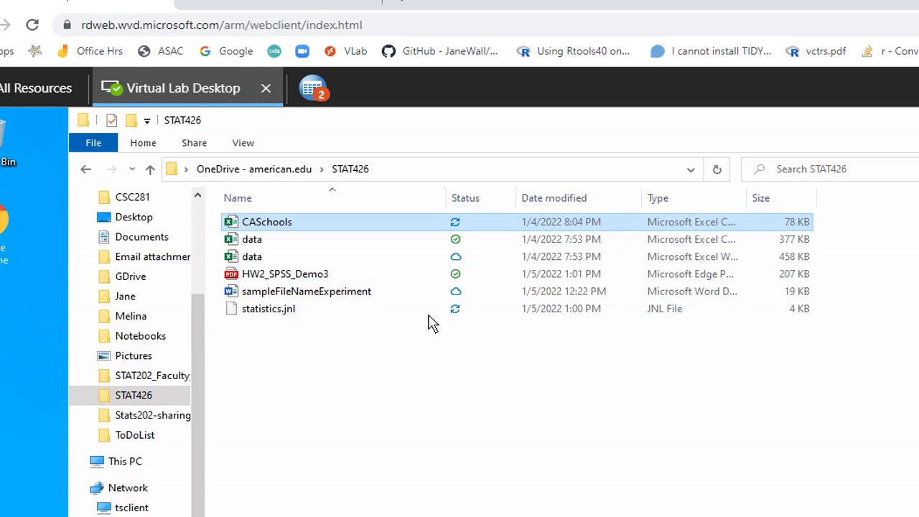
Open statistics.jnl in Notepad, picking Notepad from the full app list
{"action": "right_click", "coordinate": [288, 316]}
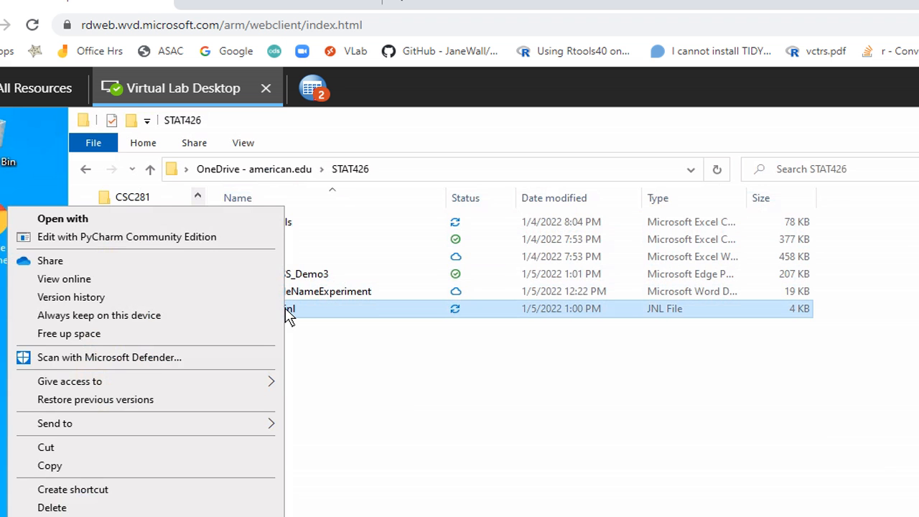
{"action": "left_click", "coordinate": [84, 224]}
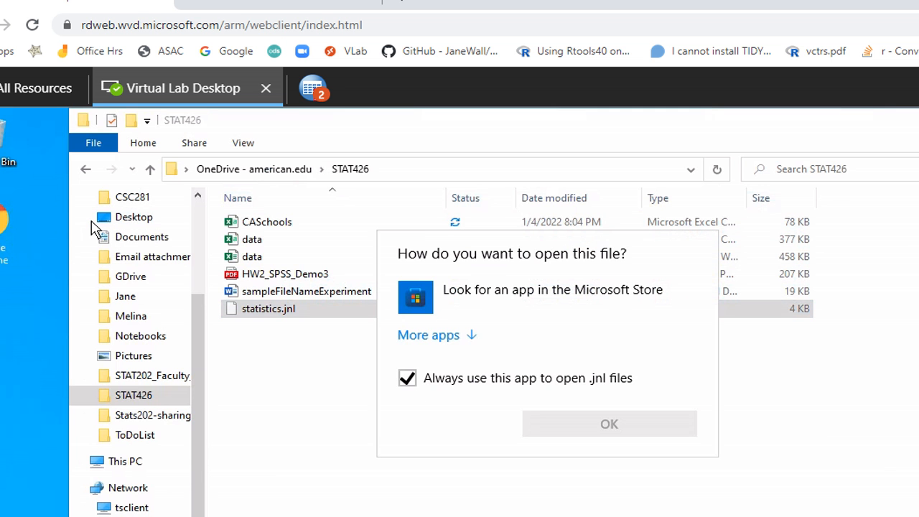
{"action": "left_click", "coordinate": [429, 336]}
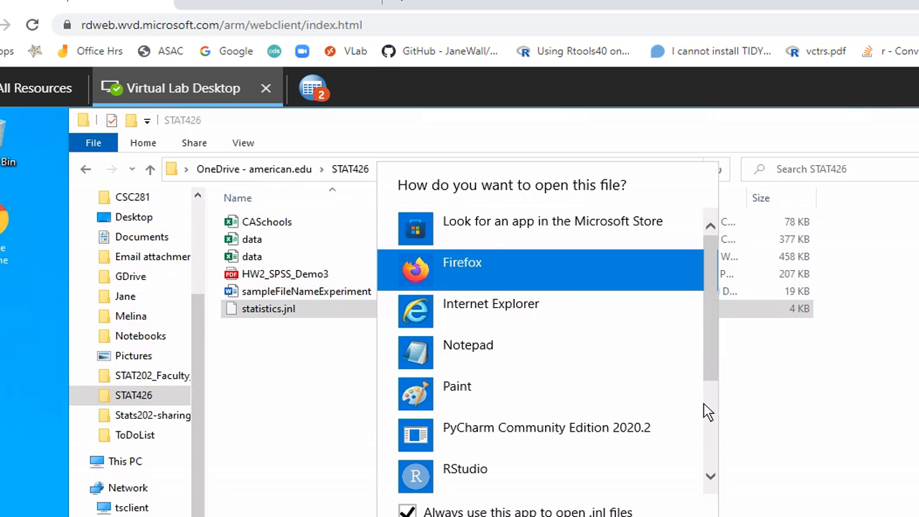
{"action": "left_click_drag", "start_coordinate": [712, 383], "coordinate": [700, 404]}
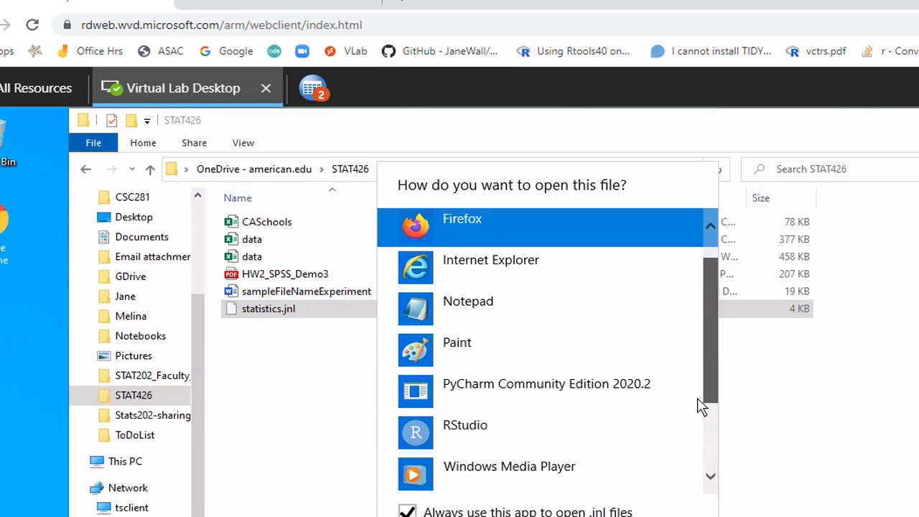
{"action": "left_click", "coordinate": [501, 307]}
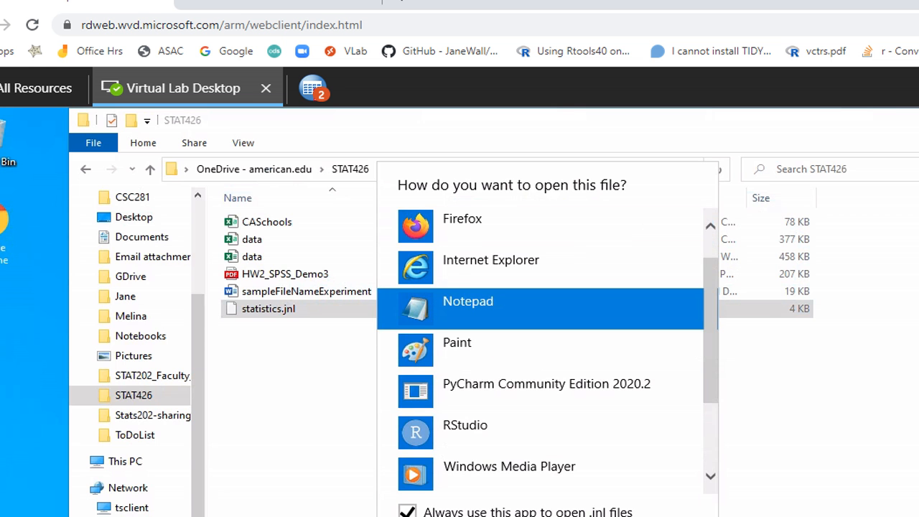
{"action": "left_click", "coordinate": [658, 516]}
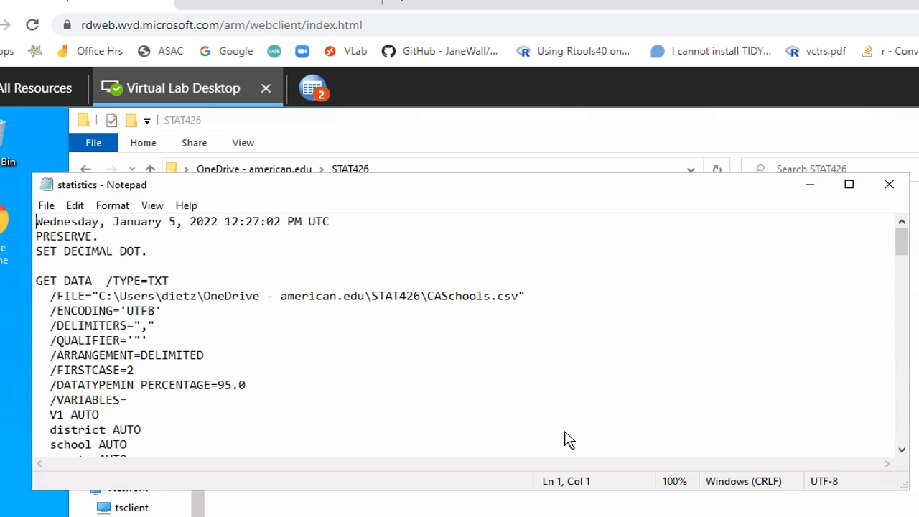
Scroll the journal down to its CROSSTABS commands and make the remote desktop full screen
{"action": "scroll", "coordinate": [565, 439], "scroll_direction": "down", "scroll_amount": 20}
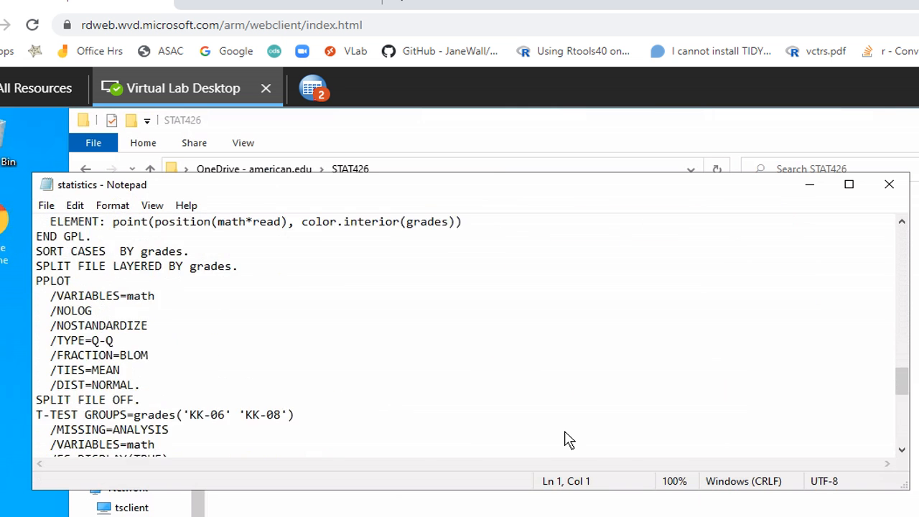
{"action": "scroll", "coordinate": [565, 440], "scroll_direction": "down", "scroll_amount": 8}
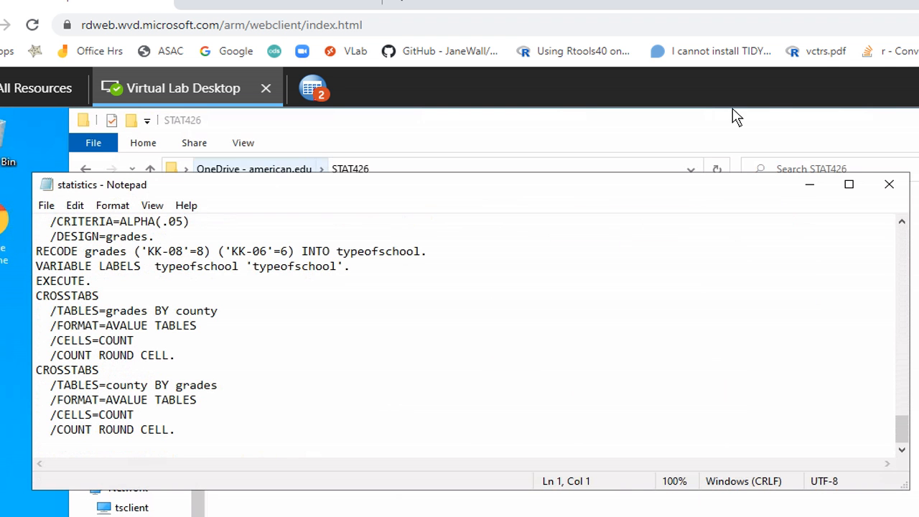
{"action": "key", "text": "F11"}
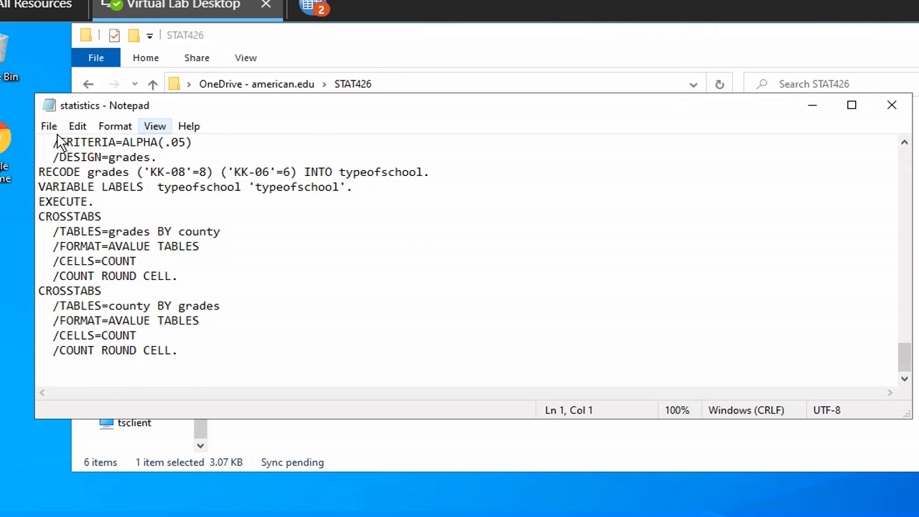
Save the journal as backupJournal.txt and close Notepad
{"action": "left_click", "coordinate": [49, 128]}
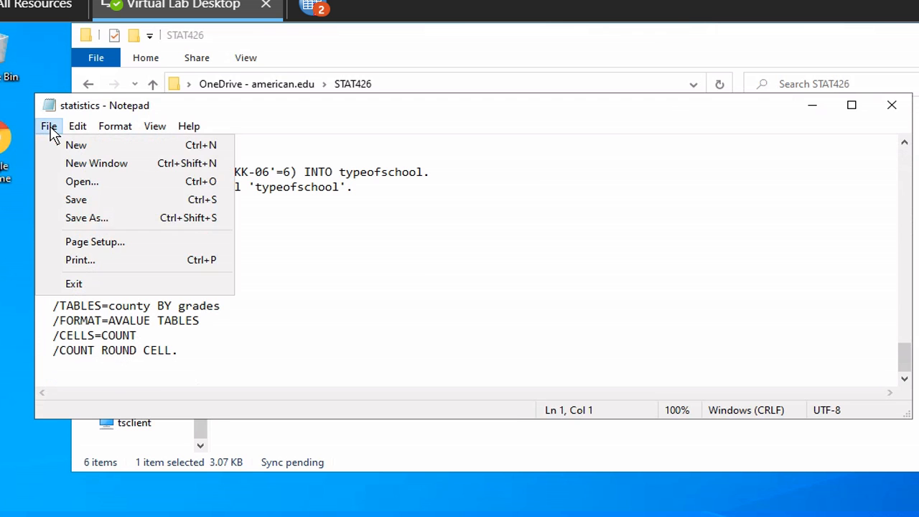
{"action": "left_click", "coordinate": [85, 217]}
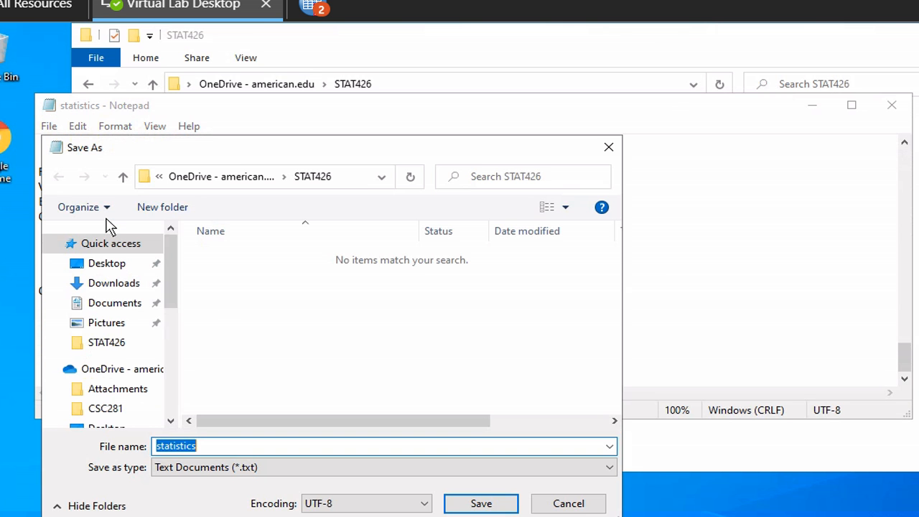
{"action": "type", "text": "backup"}
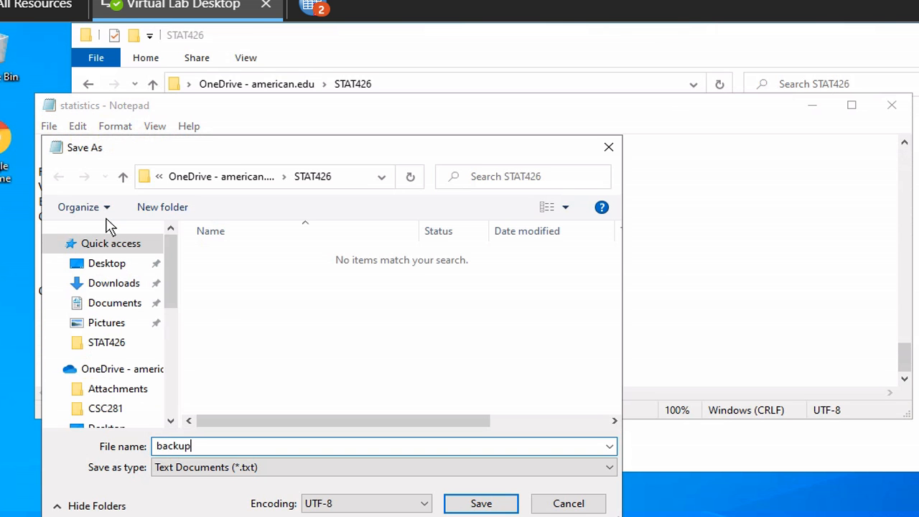
{"action": "type", "text": "Journal.txt"}
{"action": "left_click", "coordinate": [480, 504]}
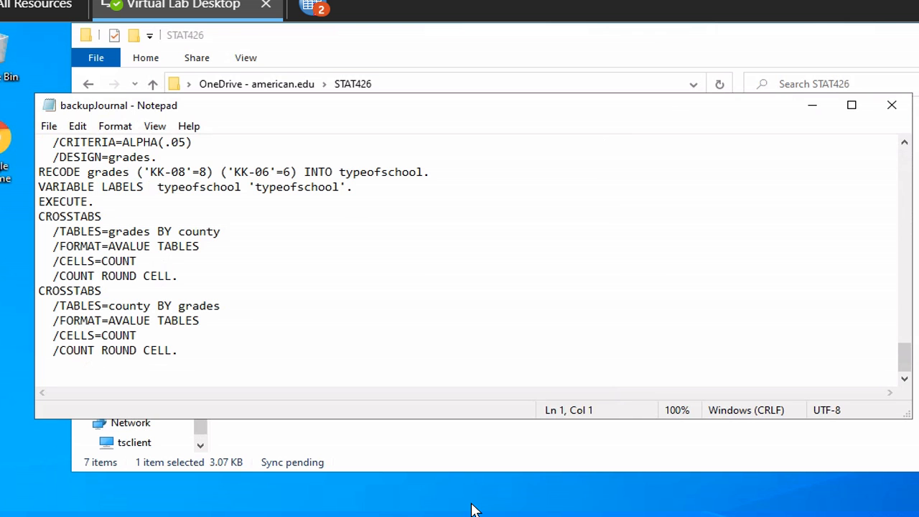
{"action": "left_click", "coordinate": [894, 107]}
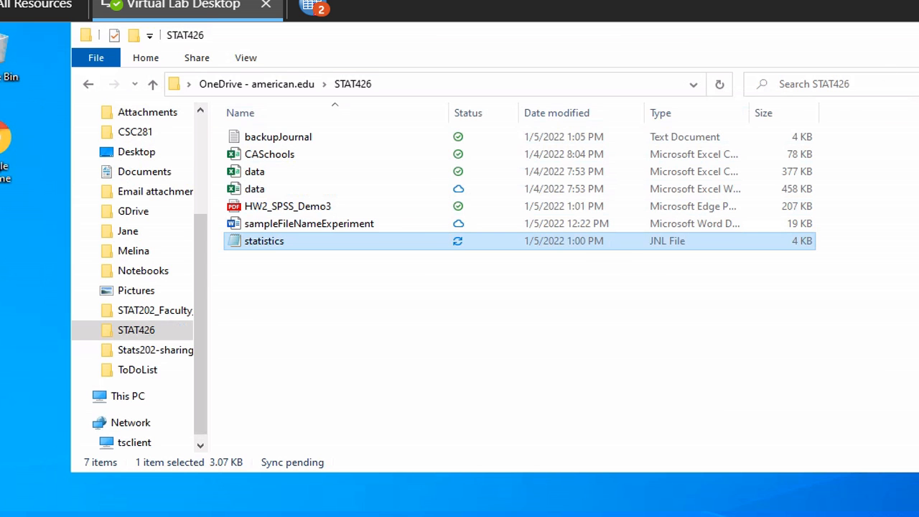
Close the remote folder window, refresh the local STAT426 listing twice, and bring up Word
{"action": "key", "text": "alt+F4"}
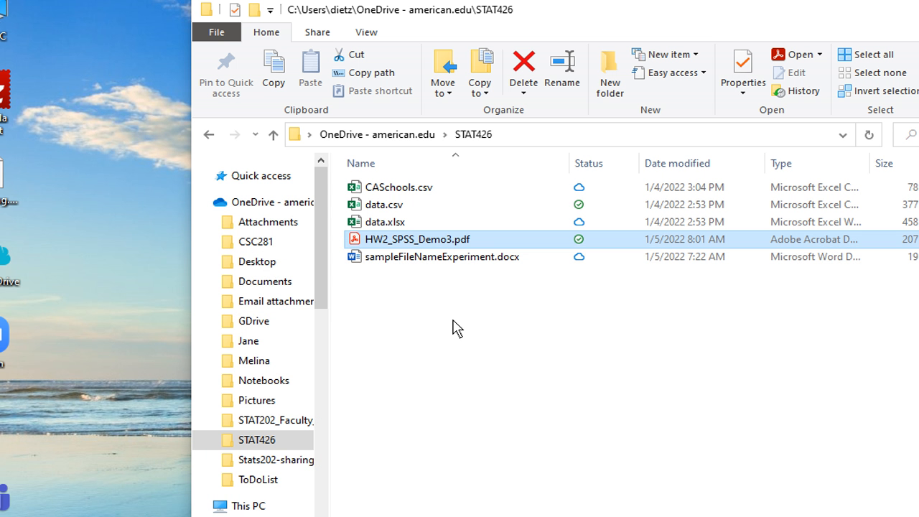
{"action": "left_click", "coordinate": [869, 135]}
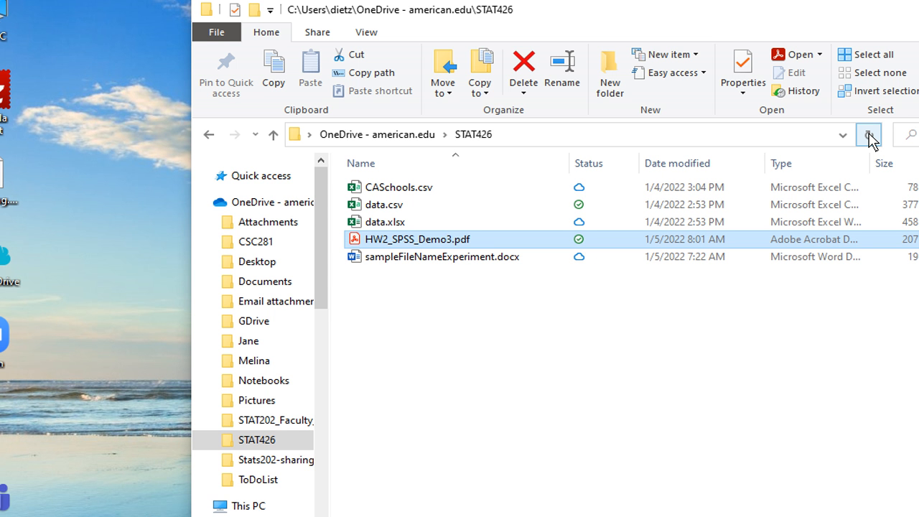
{"action": "left_click", "coordinate": [869, 135]}
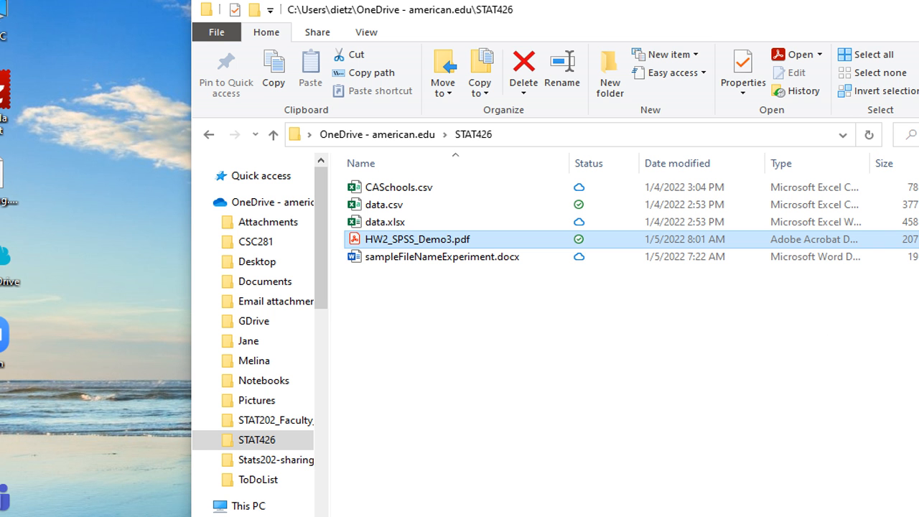
{"action": "left_click", "coordinate": [877, 516]}
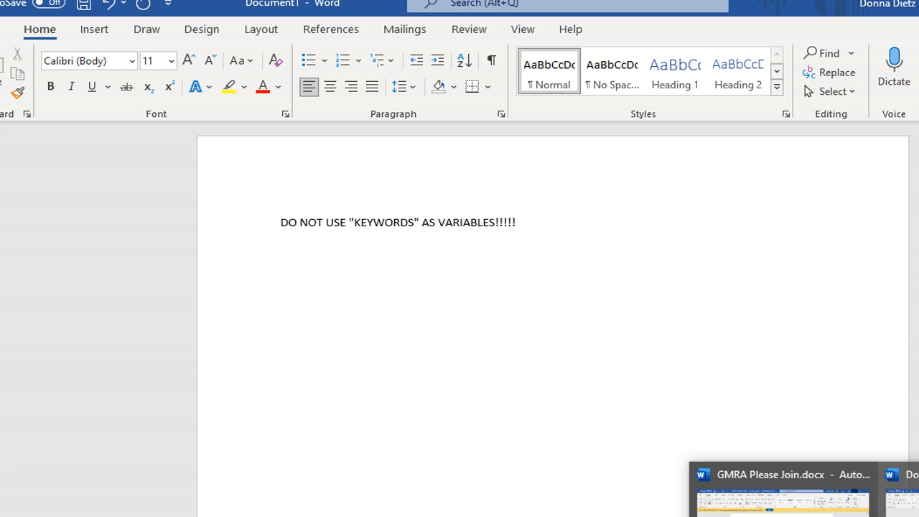
Close Document1 and the recovered GMRA Please Join.docx in Word, discarding changes to both
{"action": "left_click", "coordinate": [918, 475]}
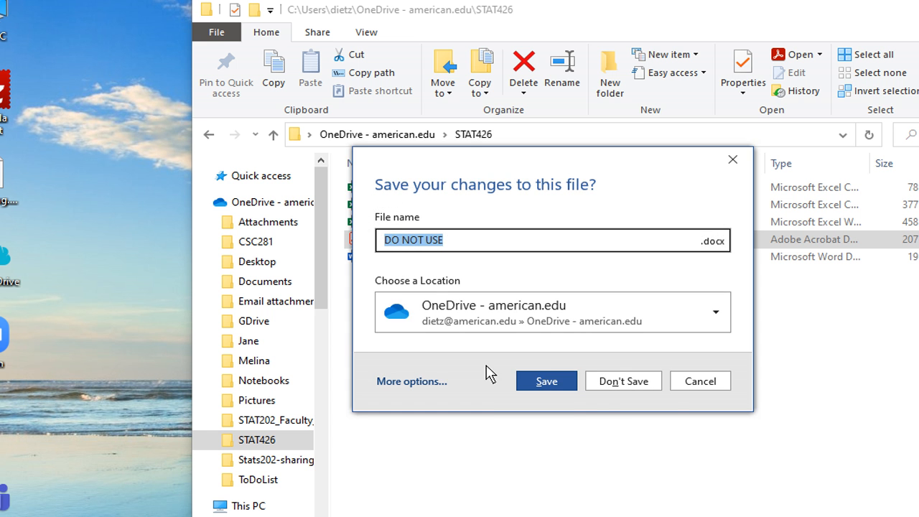
{"action": "left_click", "coordinate": [623, 385]}
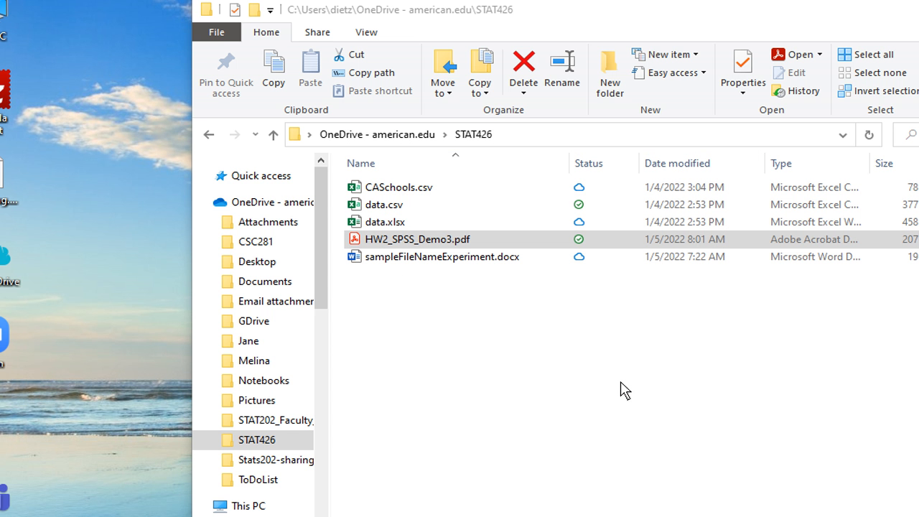
{"action": "key", "text": "alt+Tab"}
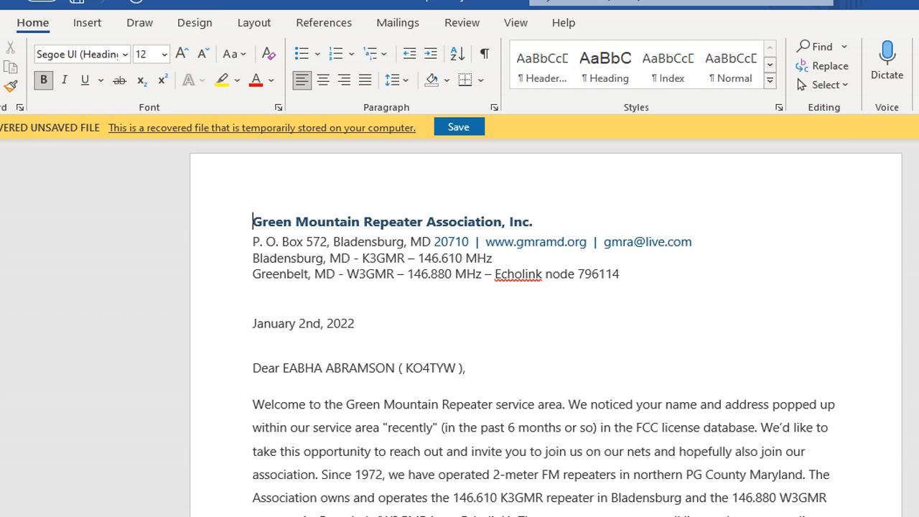
{"action": "key", "text": "alt+F4"}
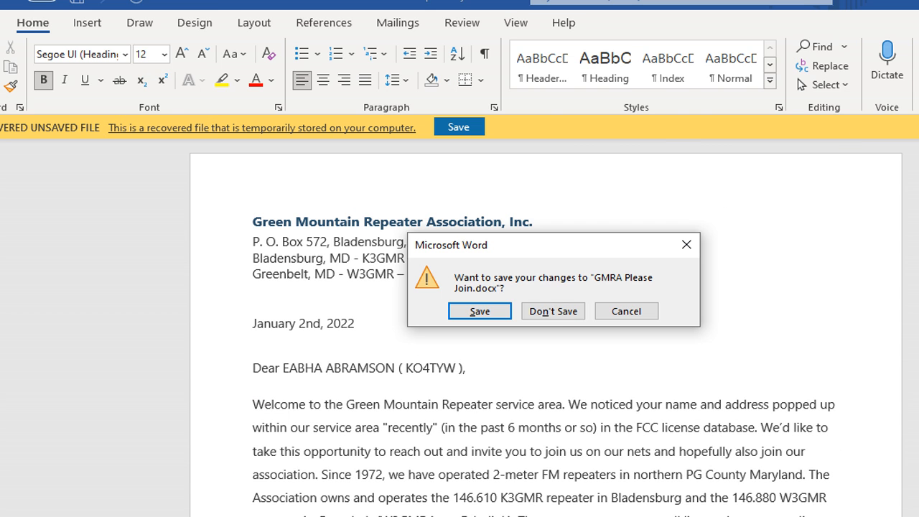
{"action": "left_click", "coordinate": [562, 315]}
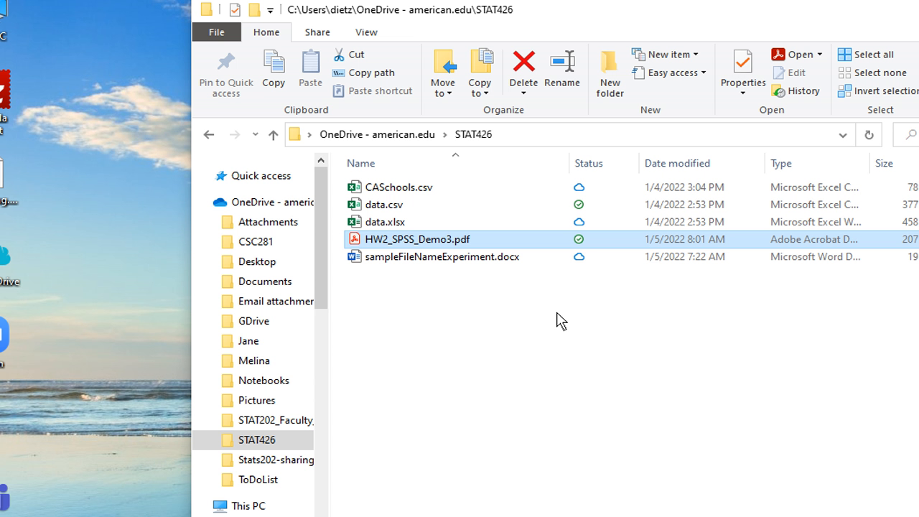
Confirm backupJournal is listed in the remote STAT426 folder, close that window, and open a new Chrome tab
{"action": "left_click", "coordinate": [869, 135]}
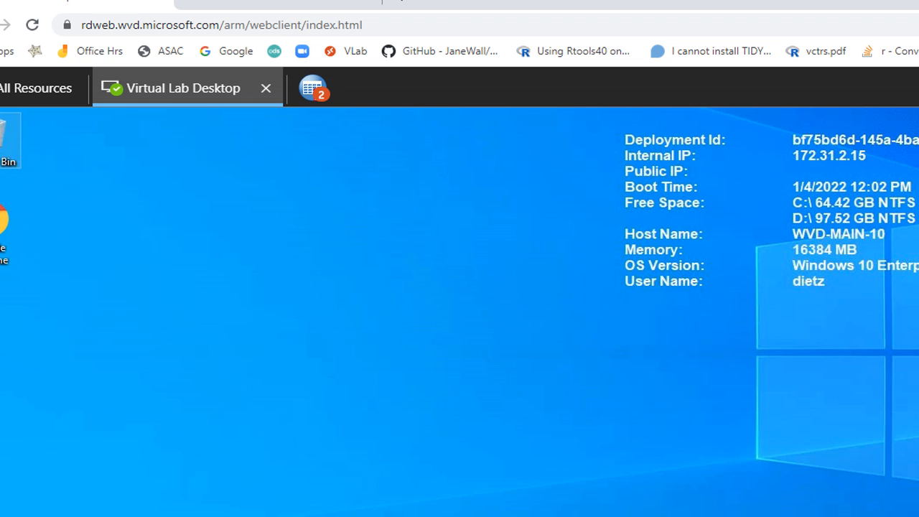
{"action": "double_click", "coordinate": [3, 138]}
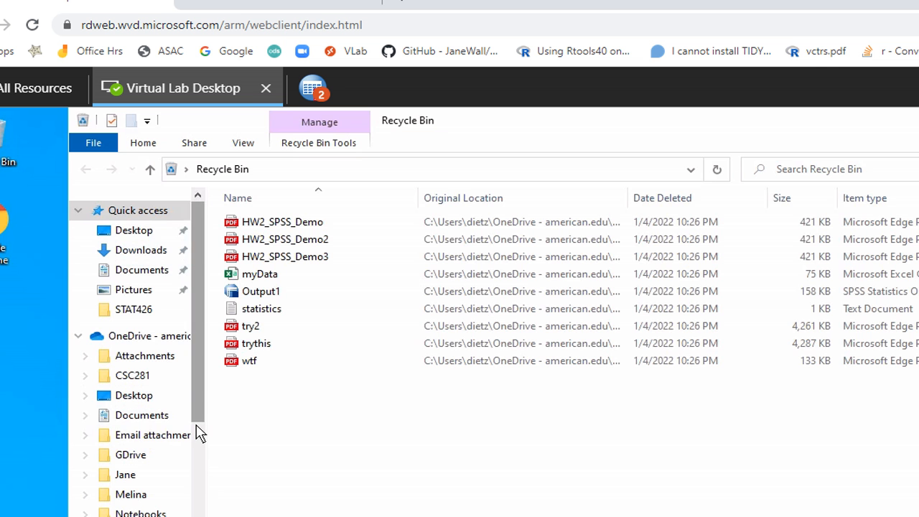
{"action": "scroll", "coordinate": [199, 434], "scroll_direction": "down", "scroll_amount": 3}
{"action": "left_click", "coordinate": [162, 463]}
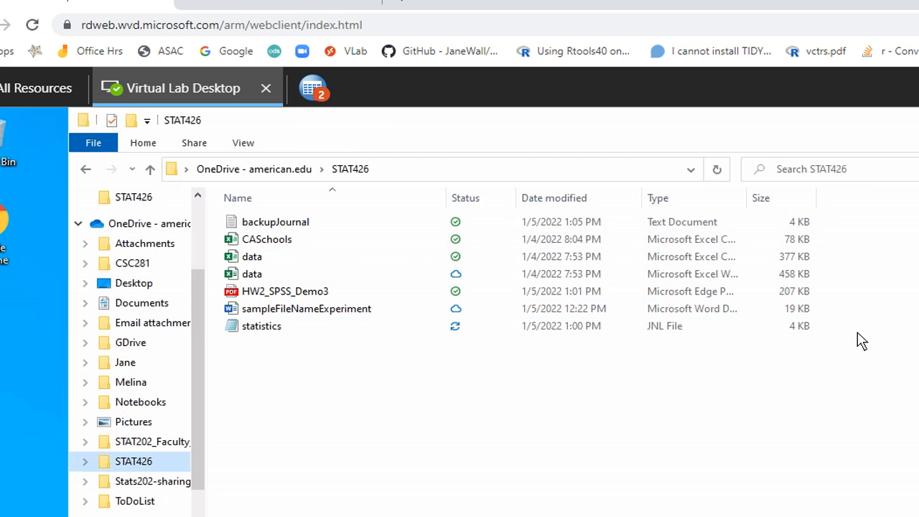
{"action": "key", "text": "alt+F4"}
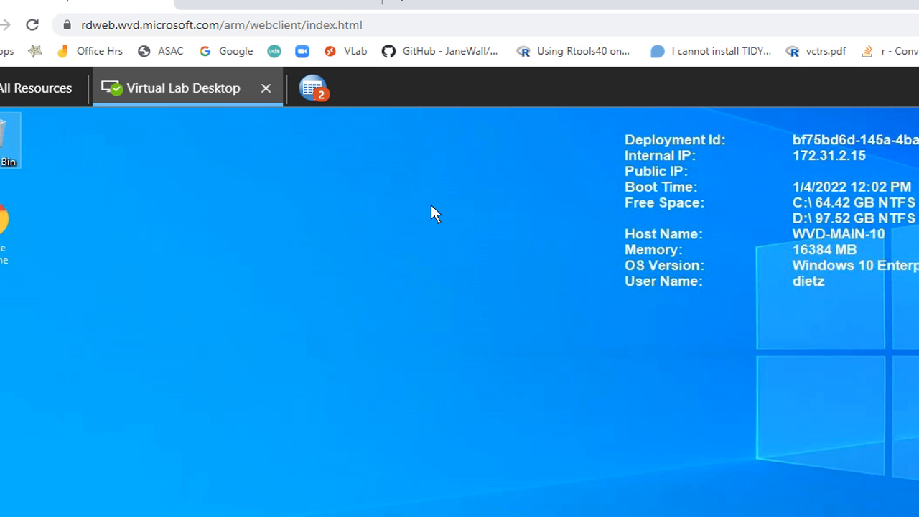
{"action": "left_click", "coordinate": [399, 3]}
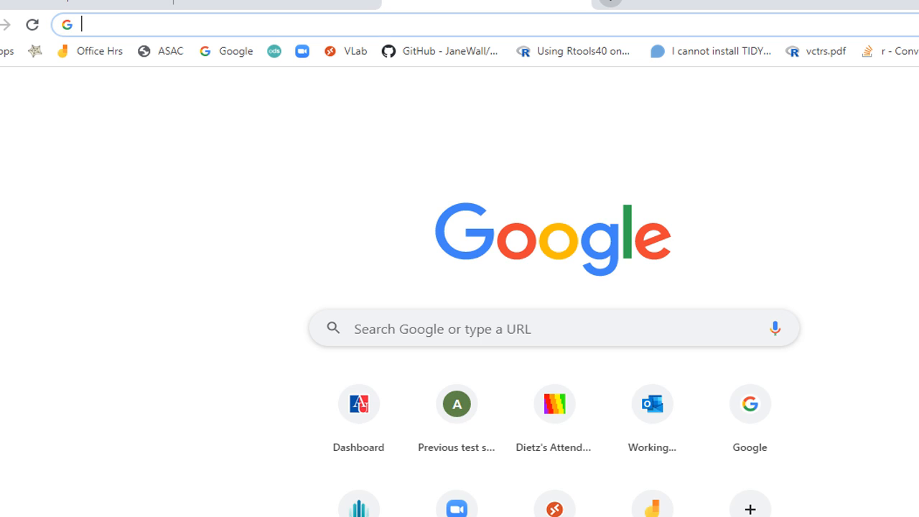